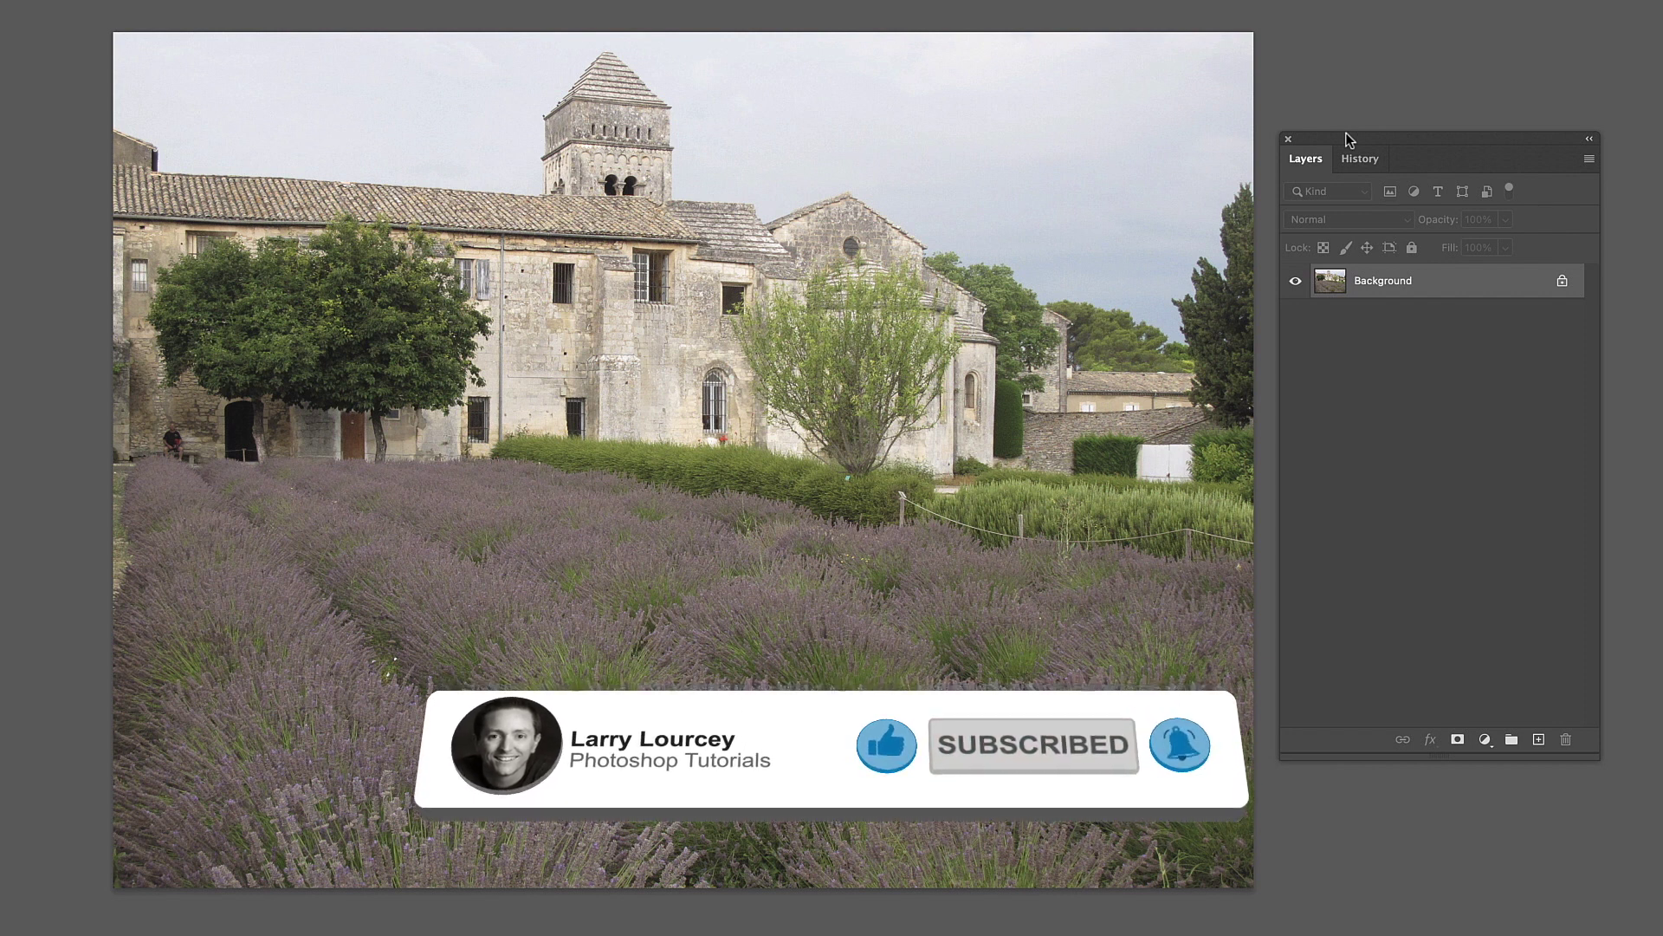
Duplicate the Background layer and rename the copy LUM
left_click_drag(1375, 286, 1537, 739)
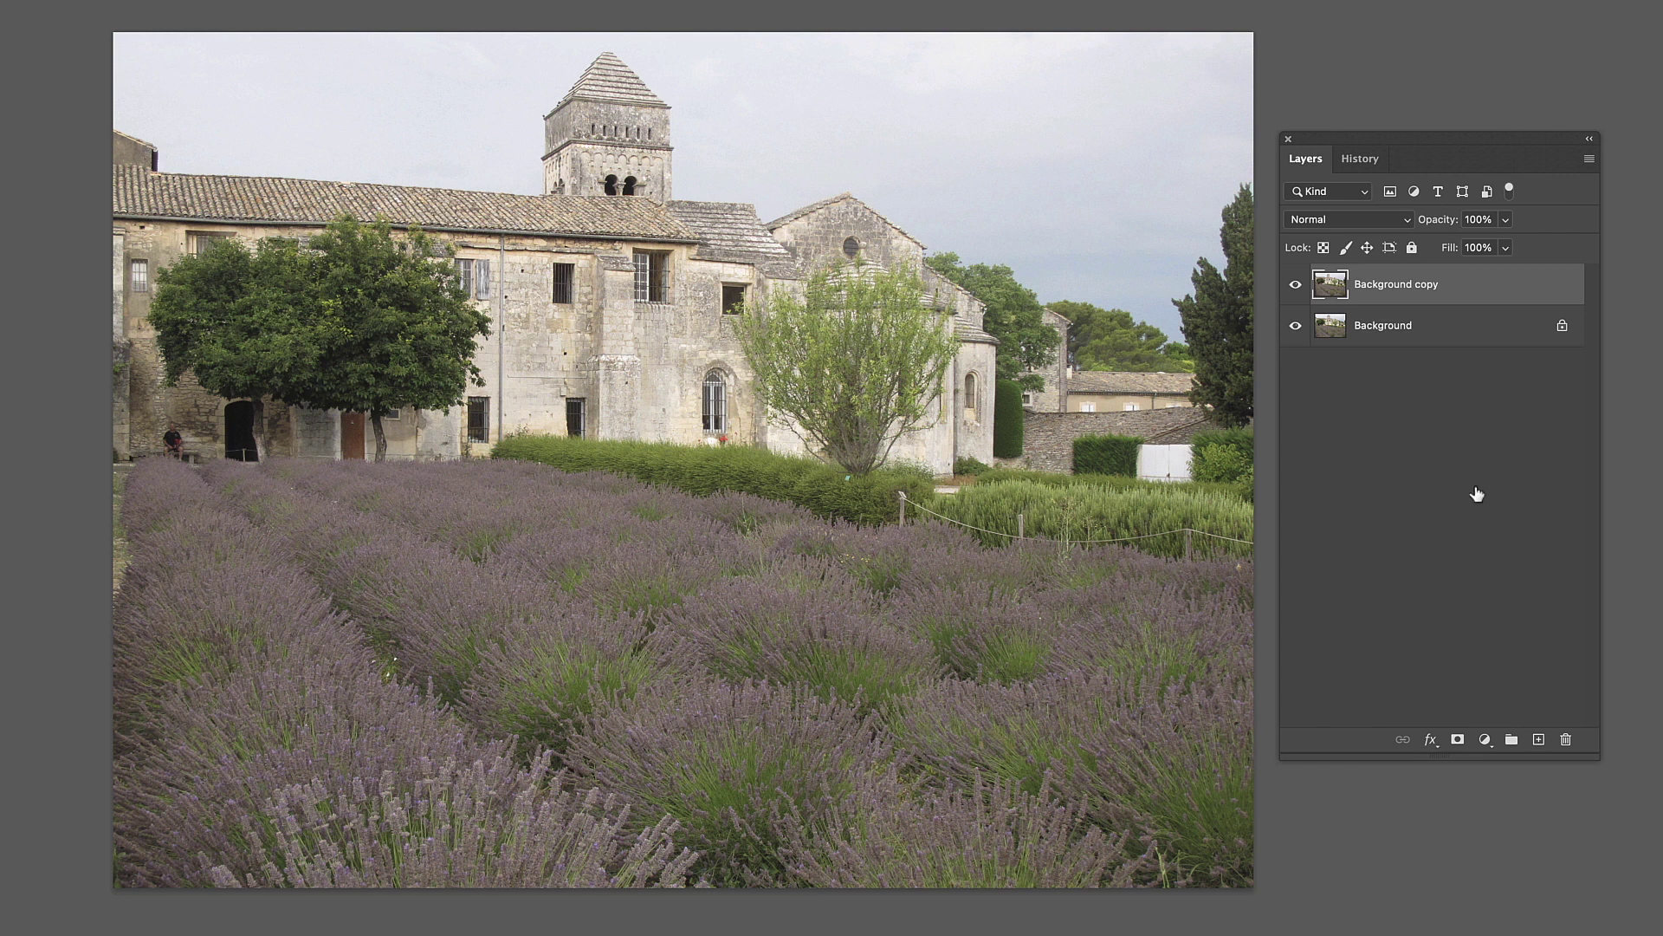
double_click(1407, 286)
type("LUM")
key("Return")
left_click(251, 2)
Launch Luminar AI on the LUM layer and browse the For This Photo templates
mouse_move(486, 355)
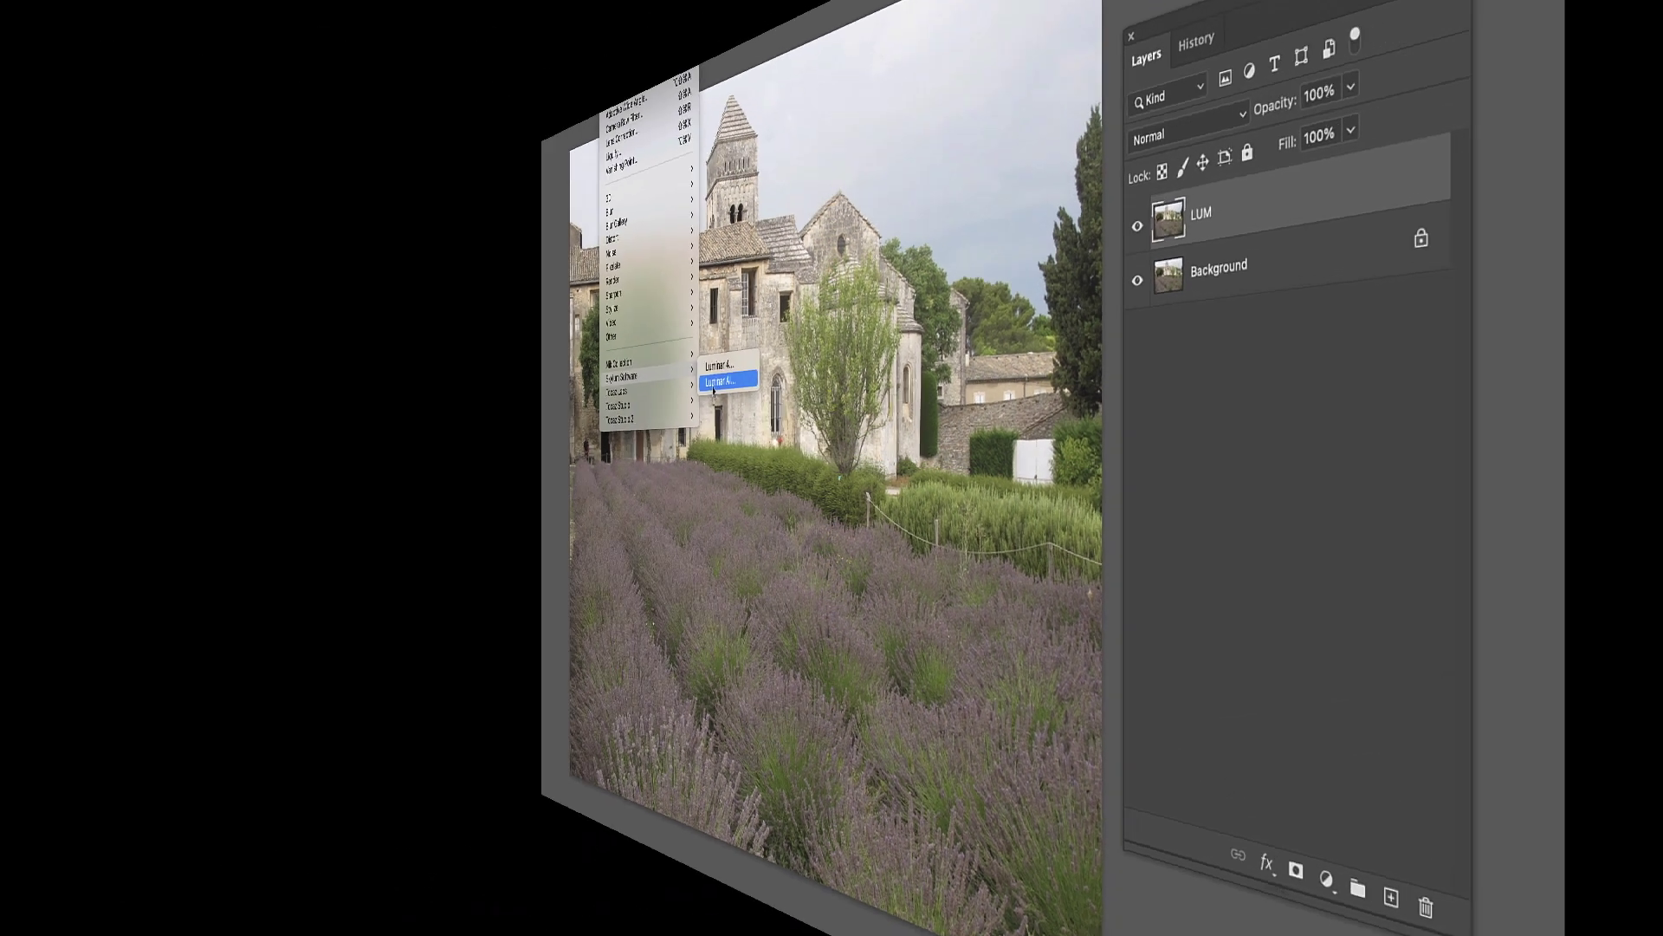
left_click(714, 388)
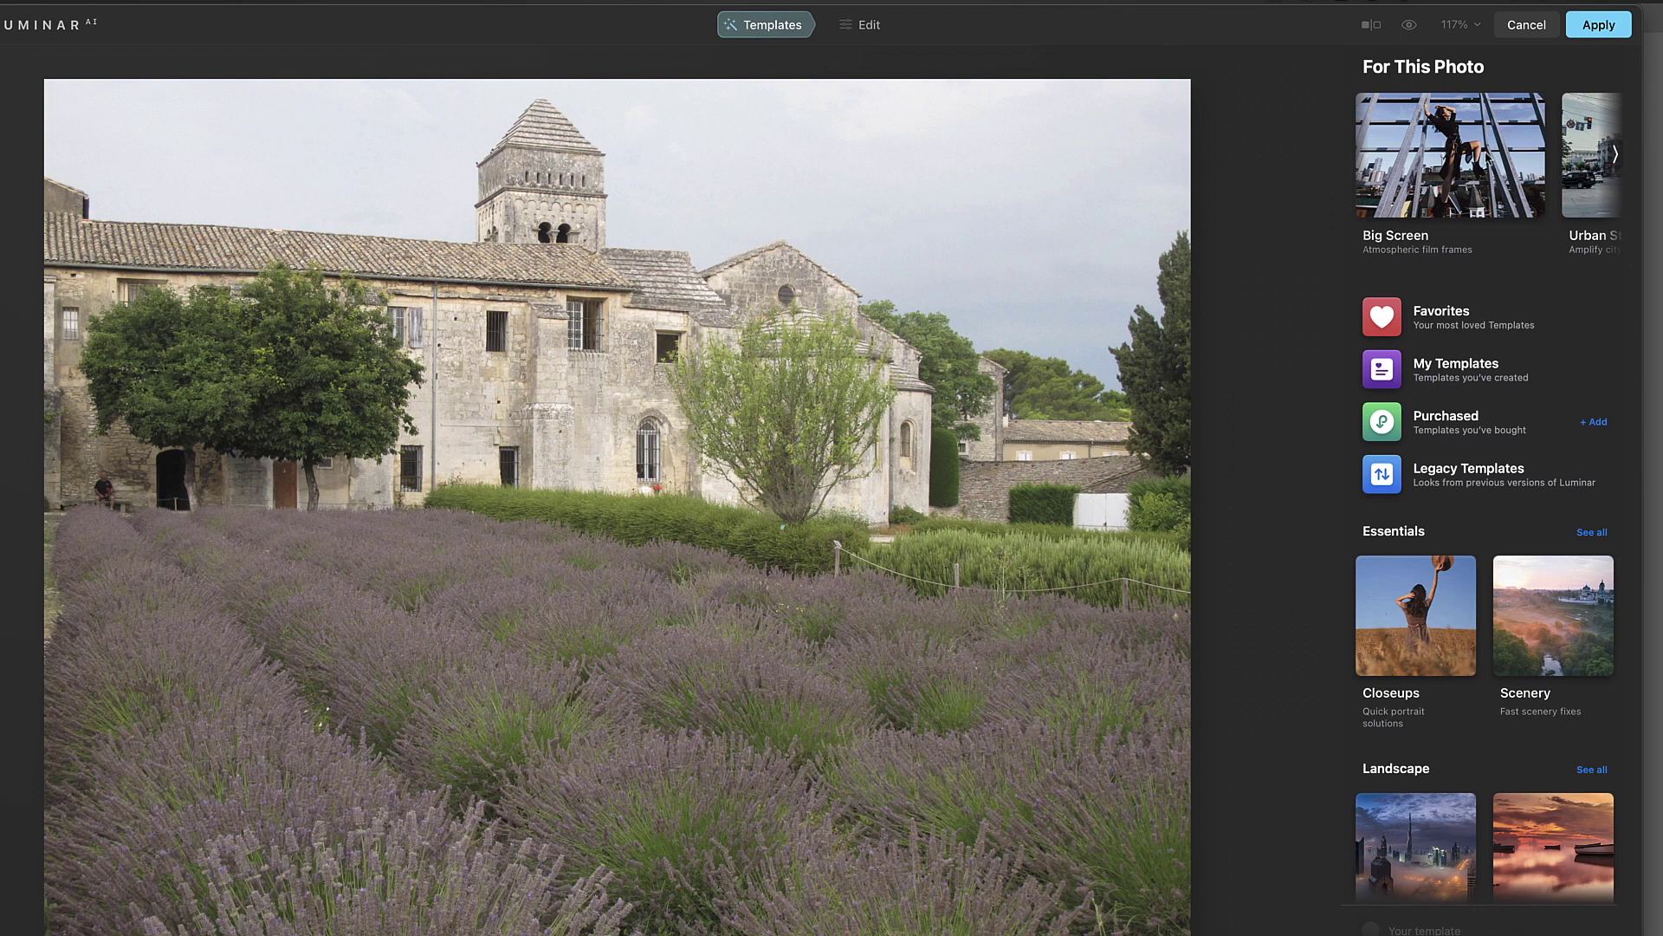
scroll(1487, 155, "right", 6)
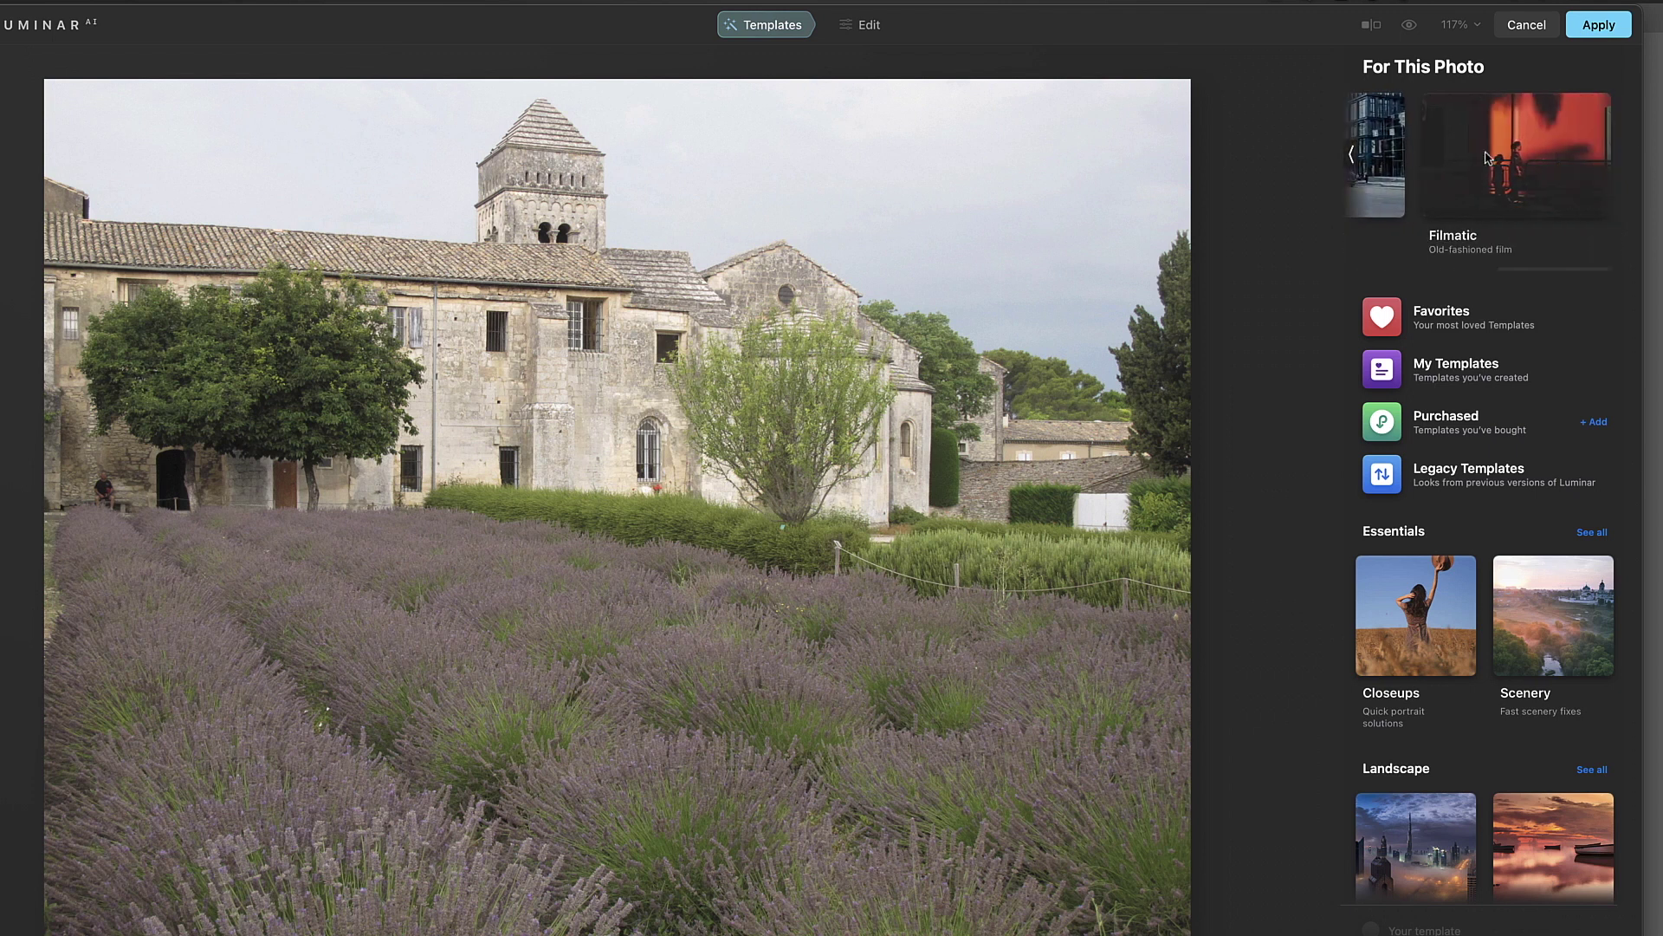
scroll(1491, 161, "left", 1)
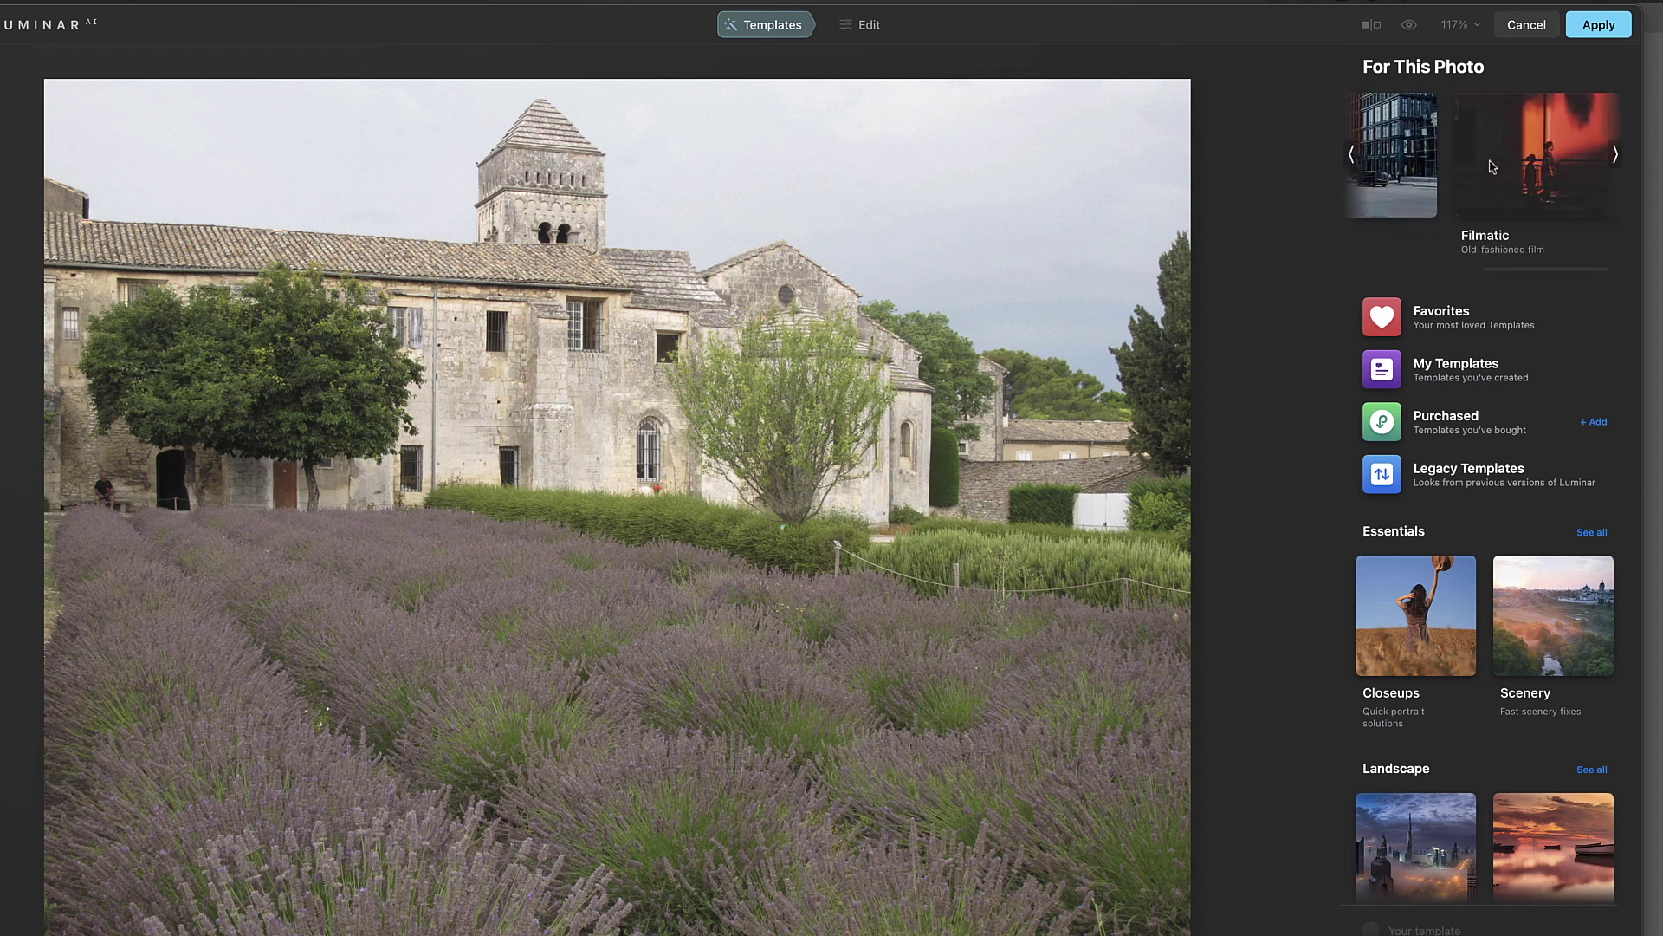
scroll(1493, 166, "left", 4)
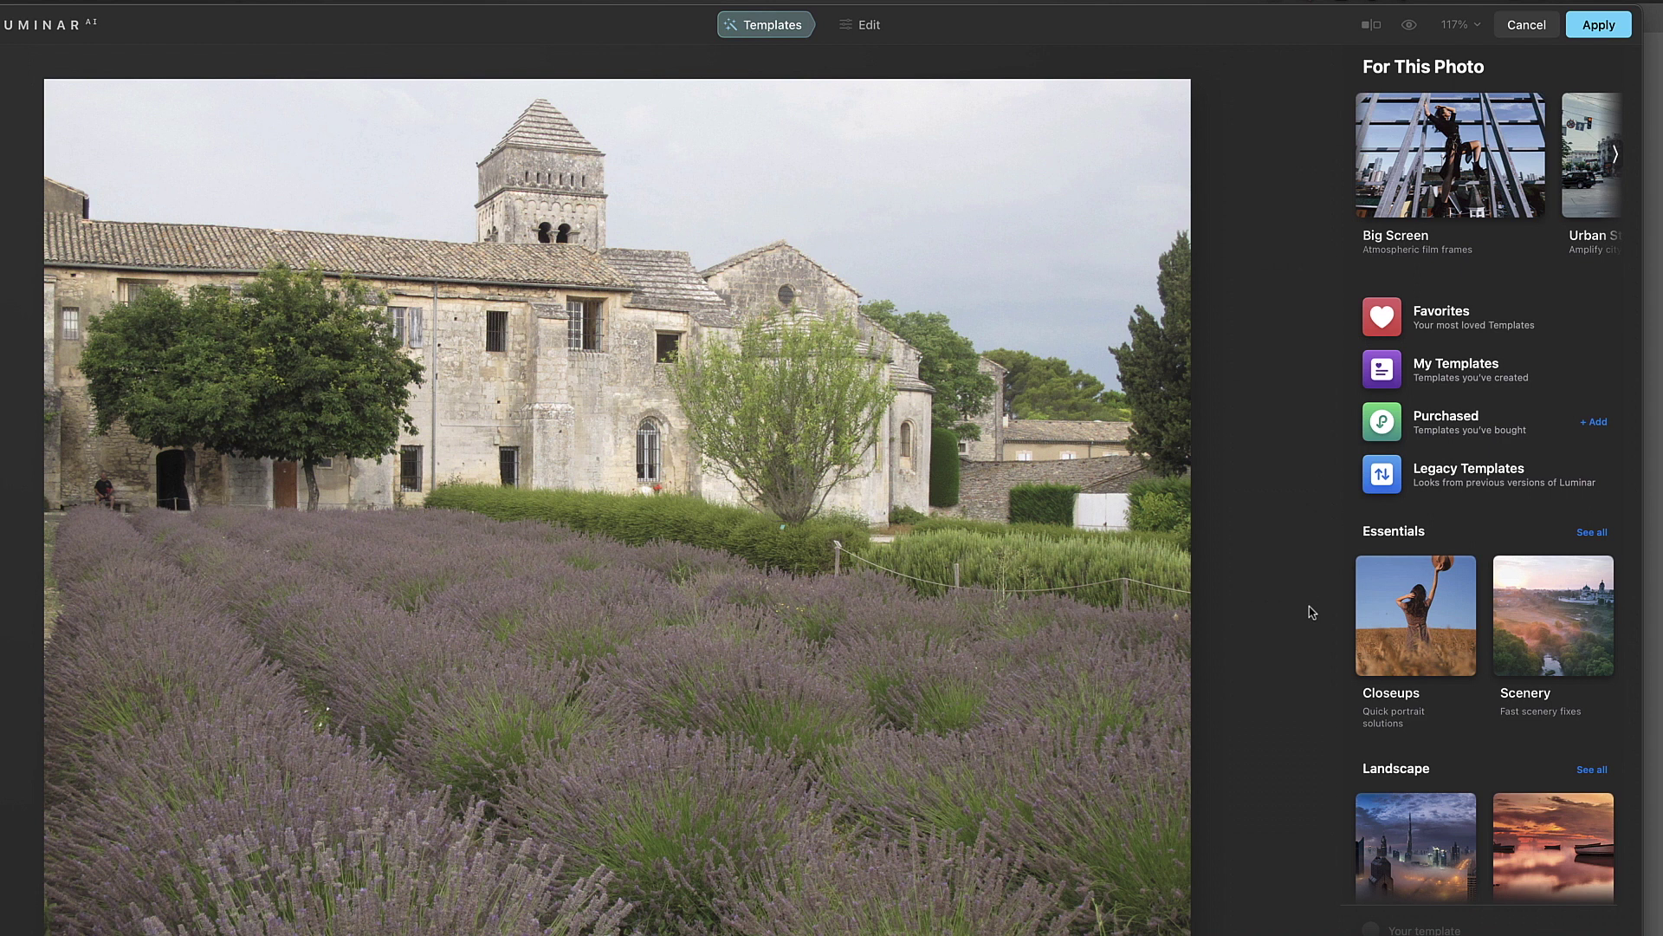
Switch Luminar AI to the Edit tools and open the Sky replacement tool
left_click(859, 31)
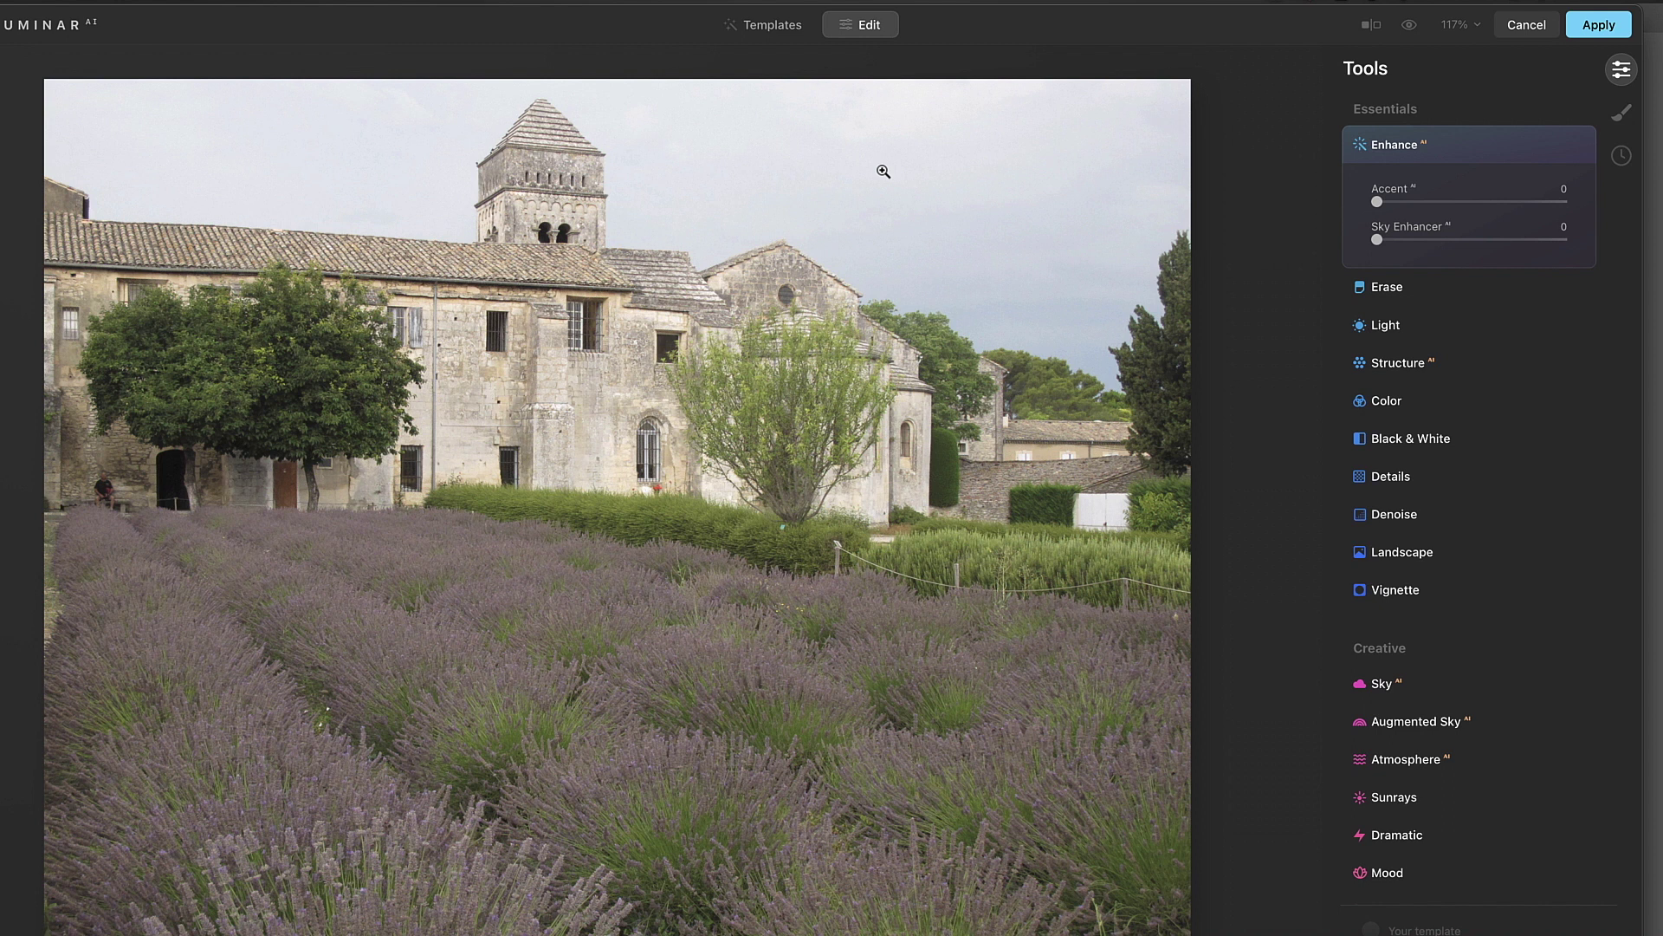
left_click(1386, 687)
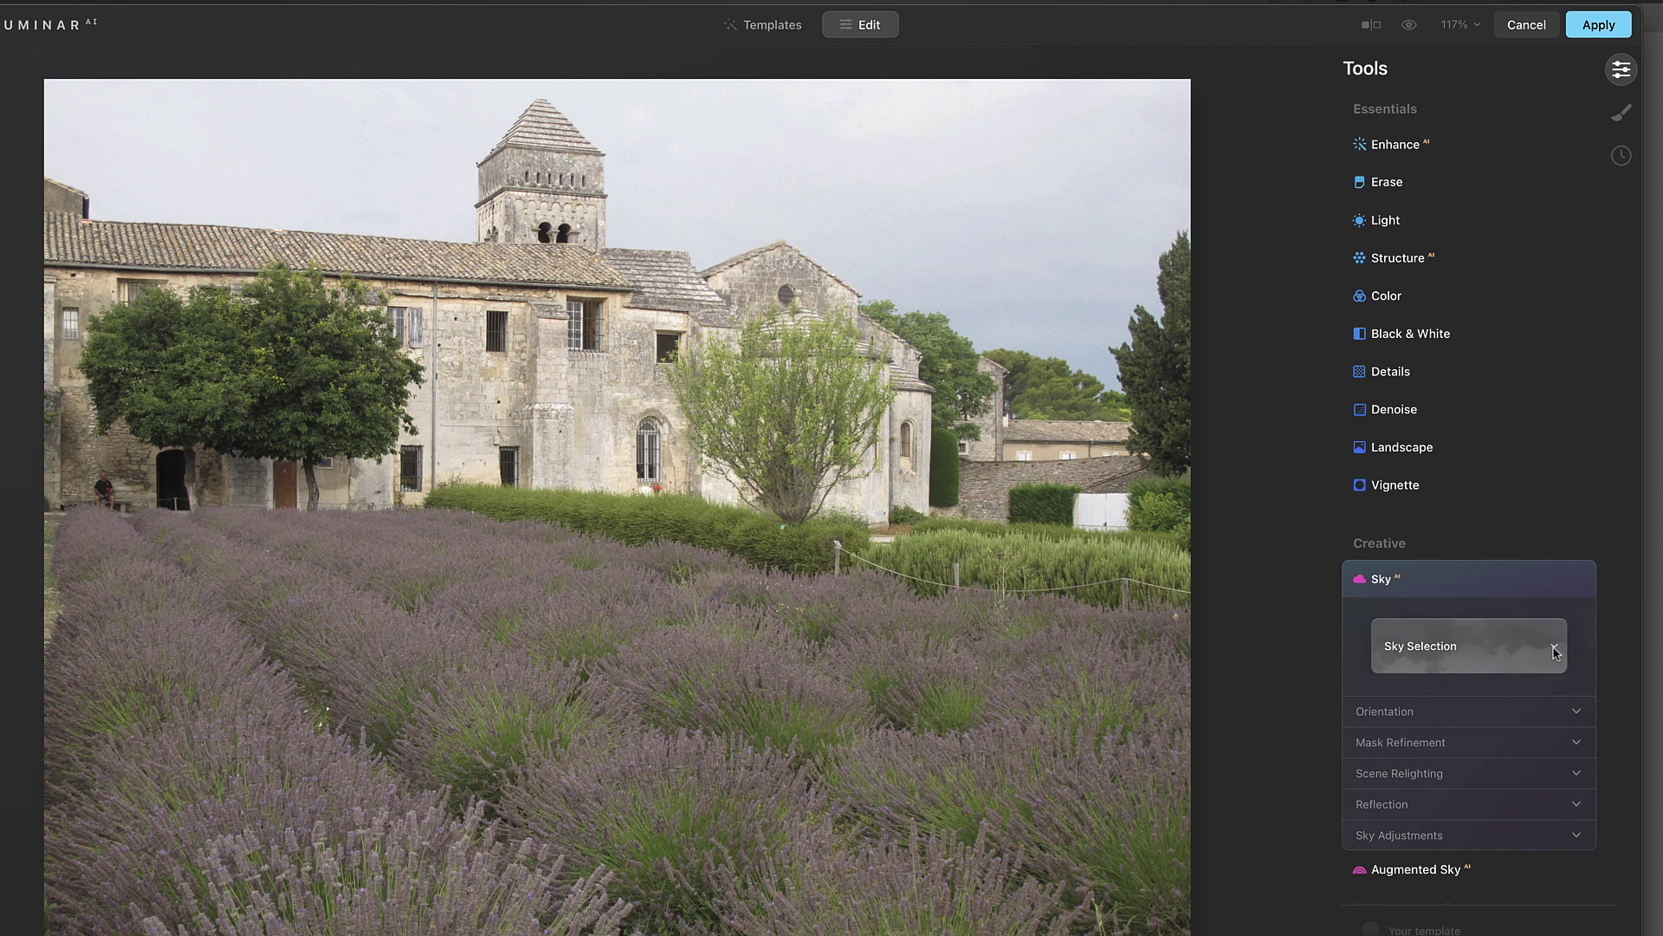
Preview Blue Sky 3, Dramatic Sunset 7 and Sunset Clouds 2 as replacement skies
left_click(1556, 651)
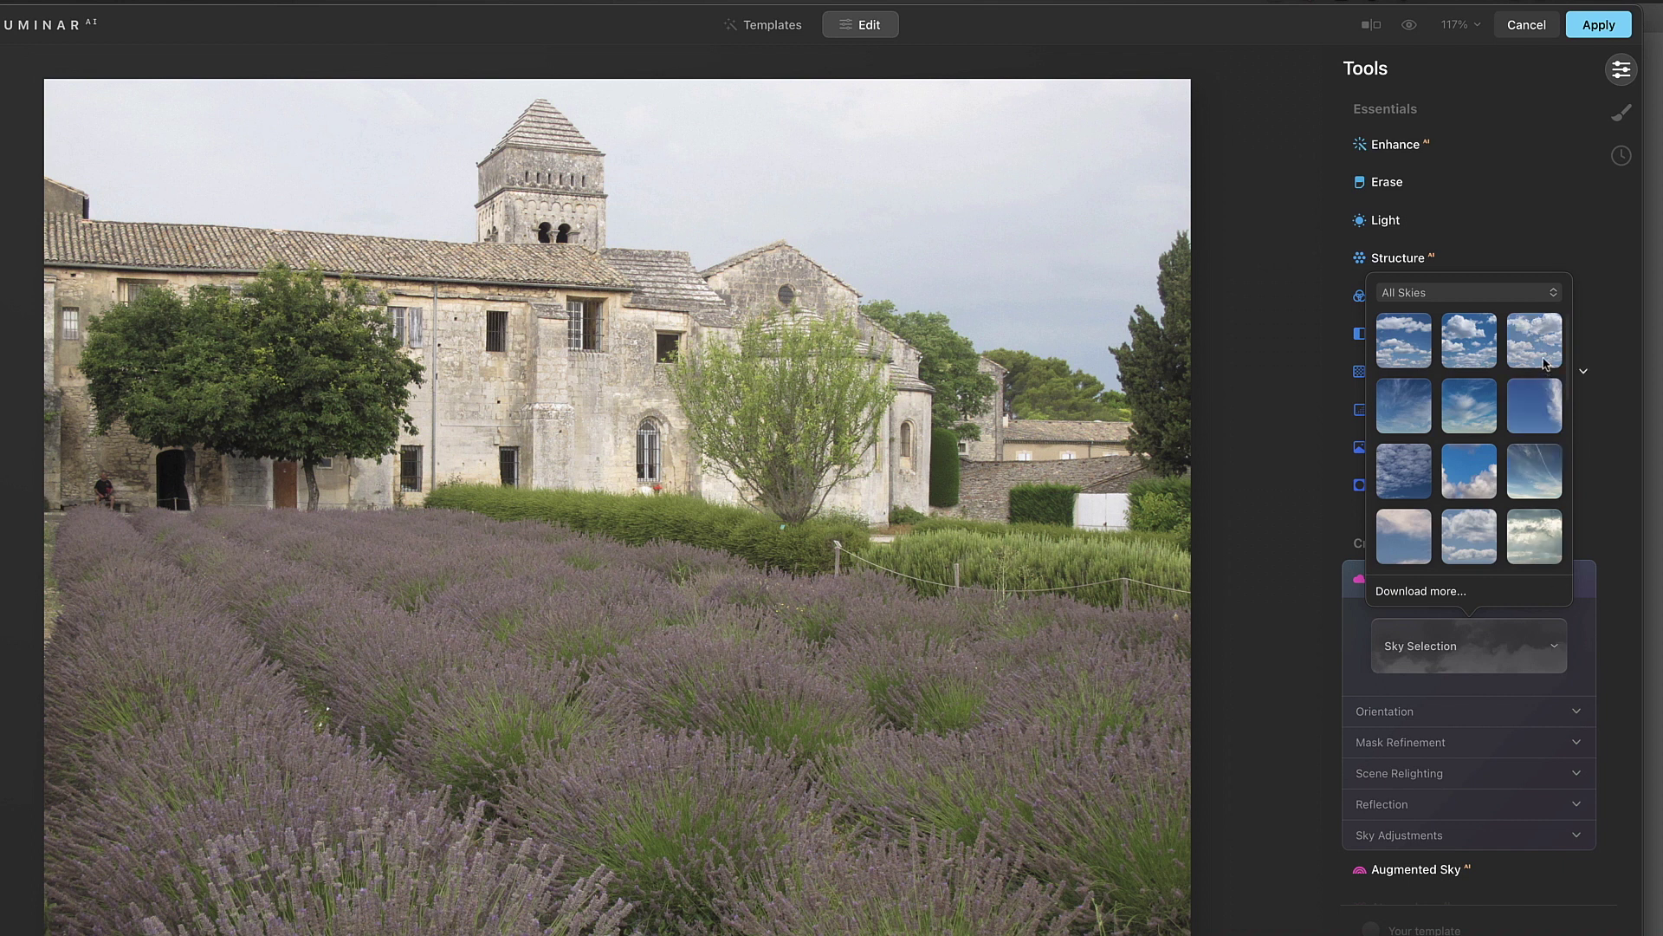
left_click(1544, 354)
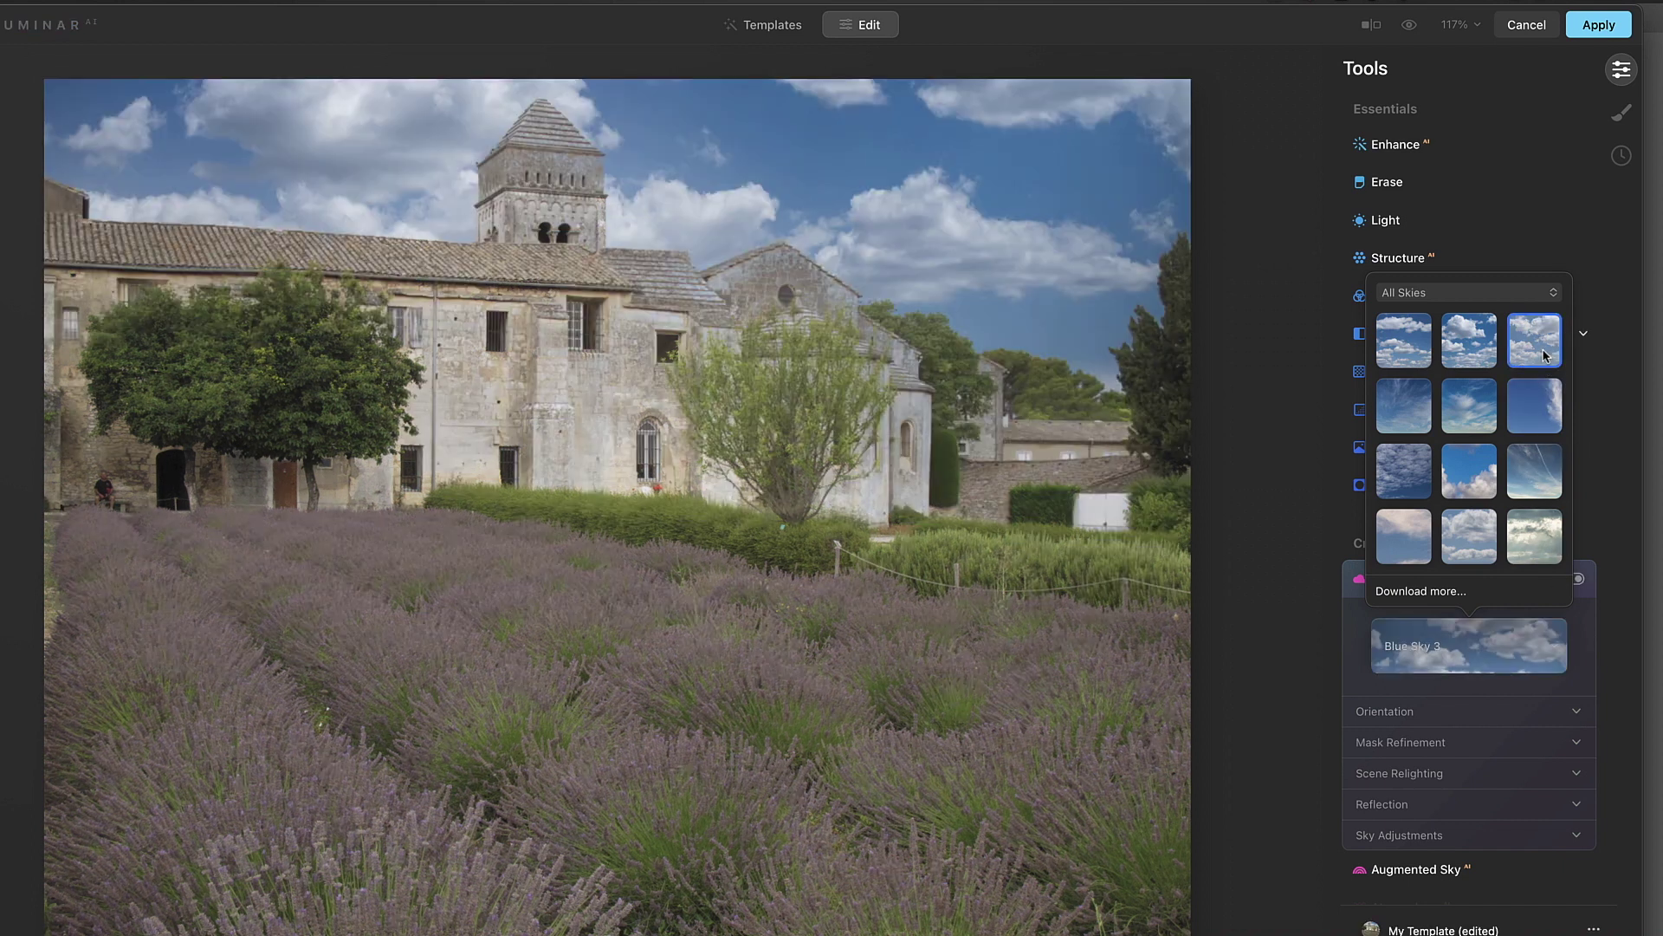
scroll(1504, 559, "down", 4)
scroll(1504, 559, "down", 4)
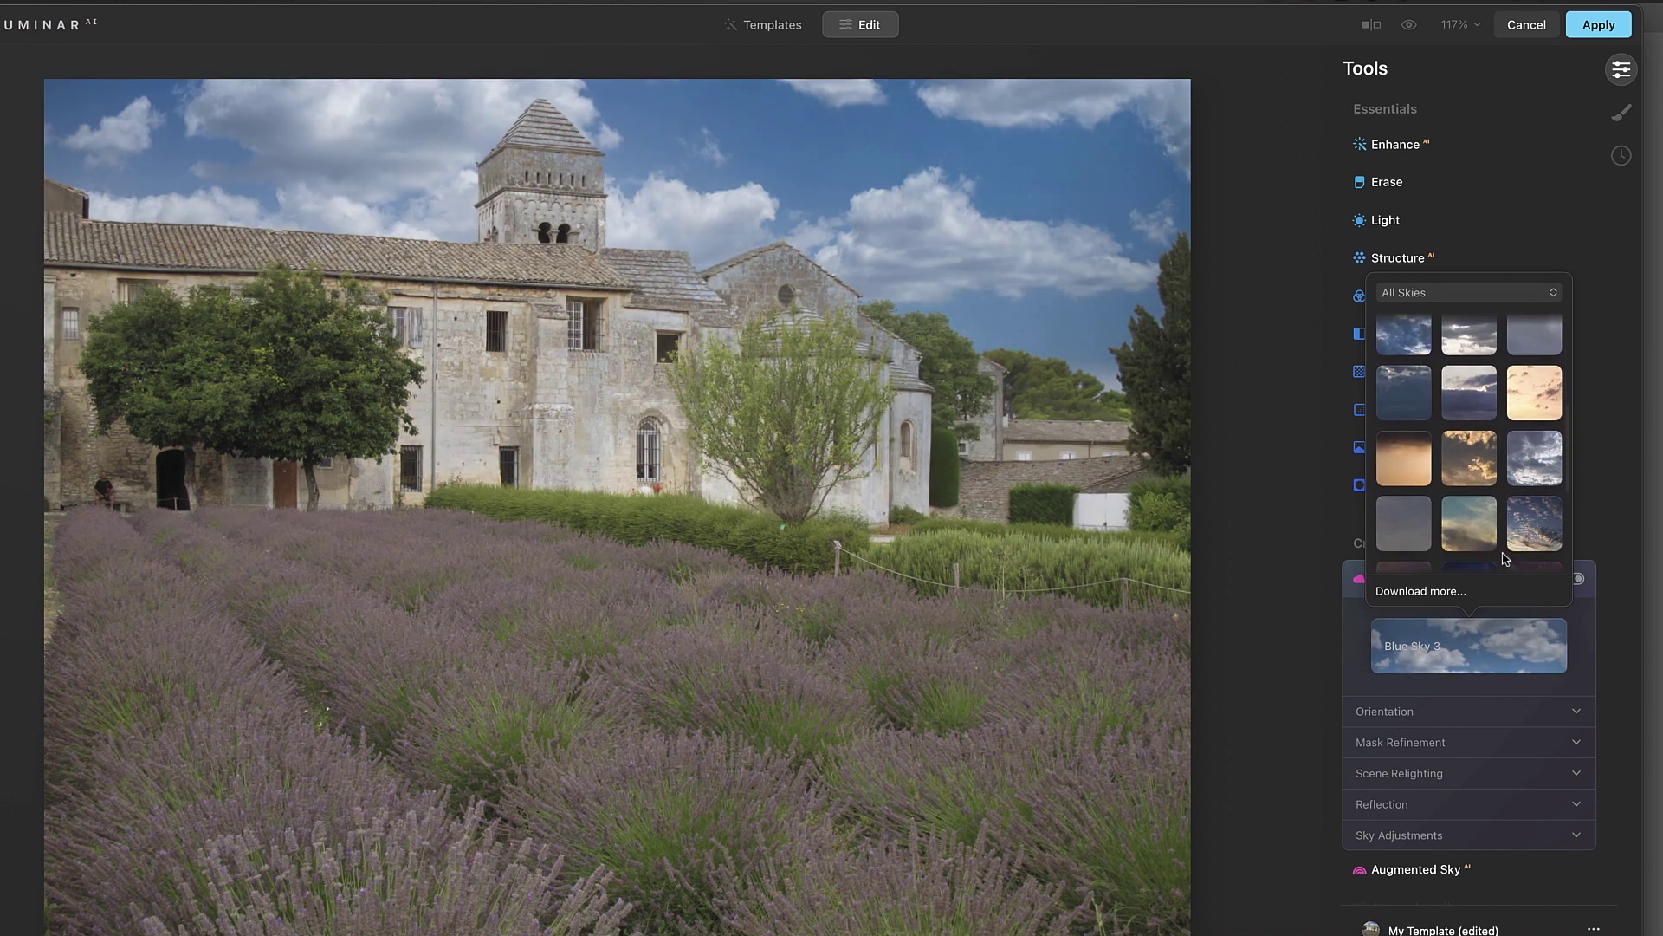
left_click(1530, 492)
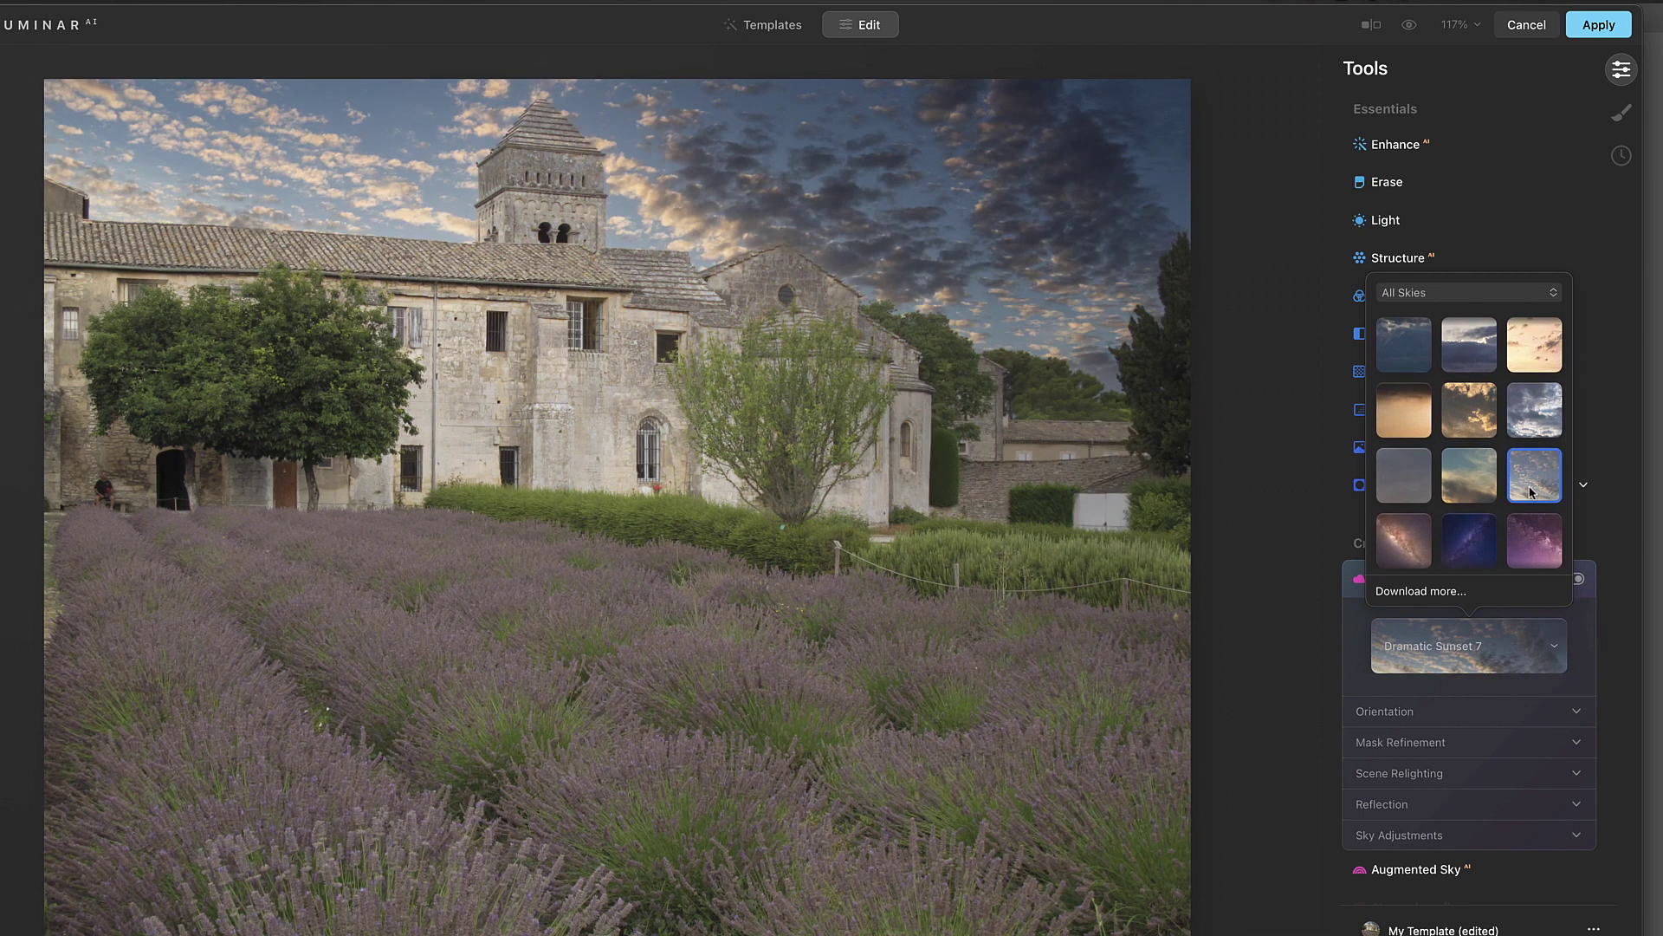
scroll(1530, 492, "down", 6)
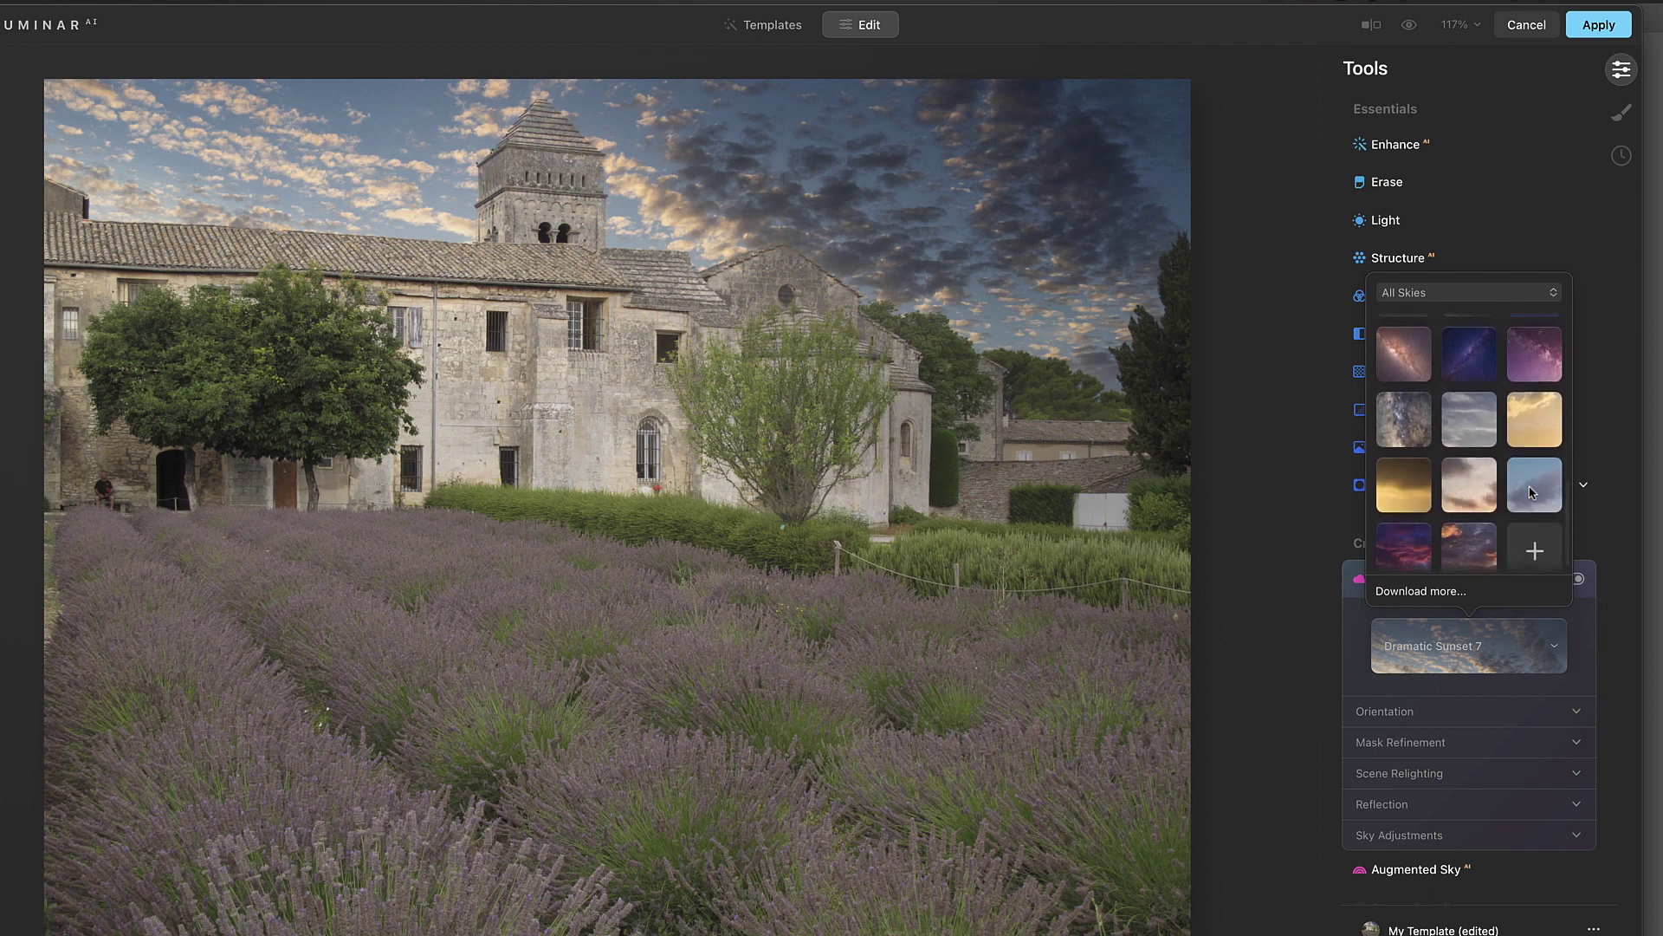
left_click(1405, 539)
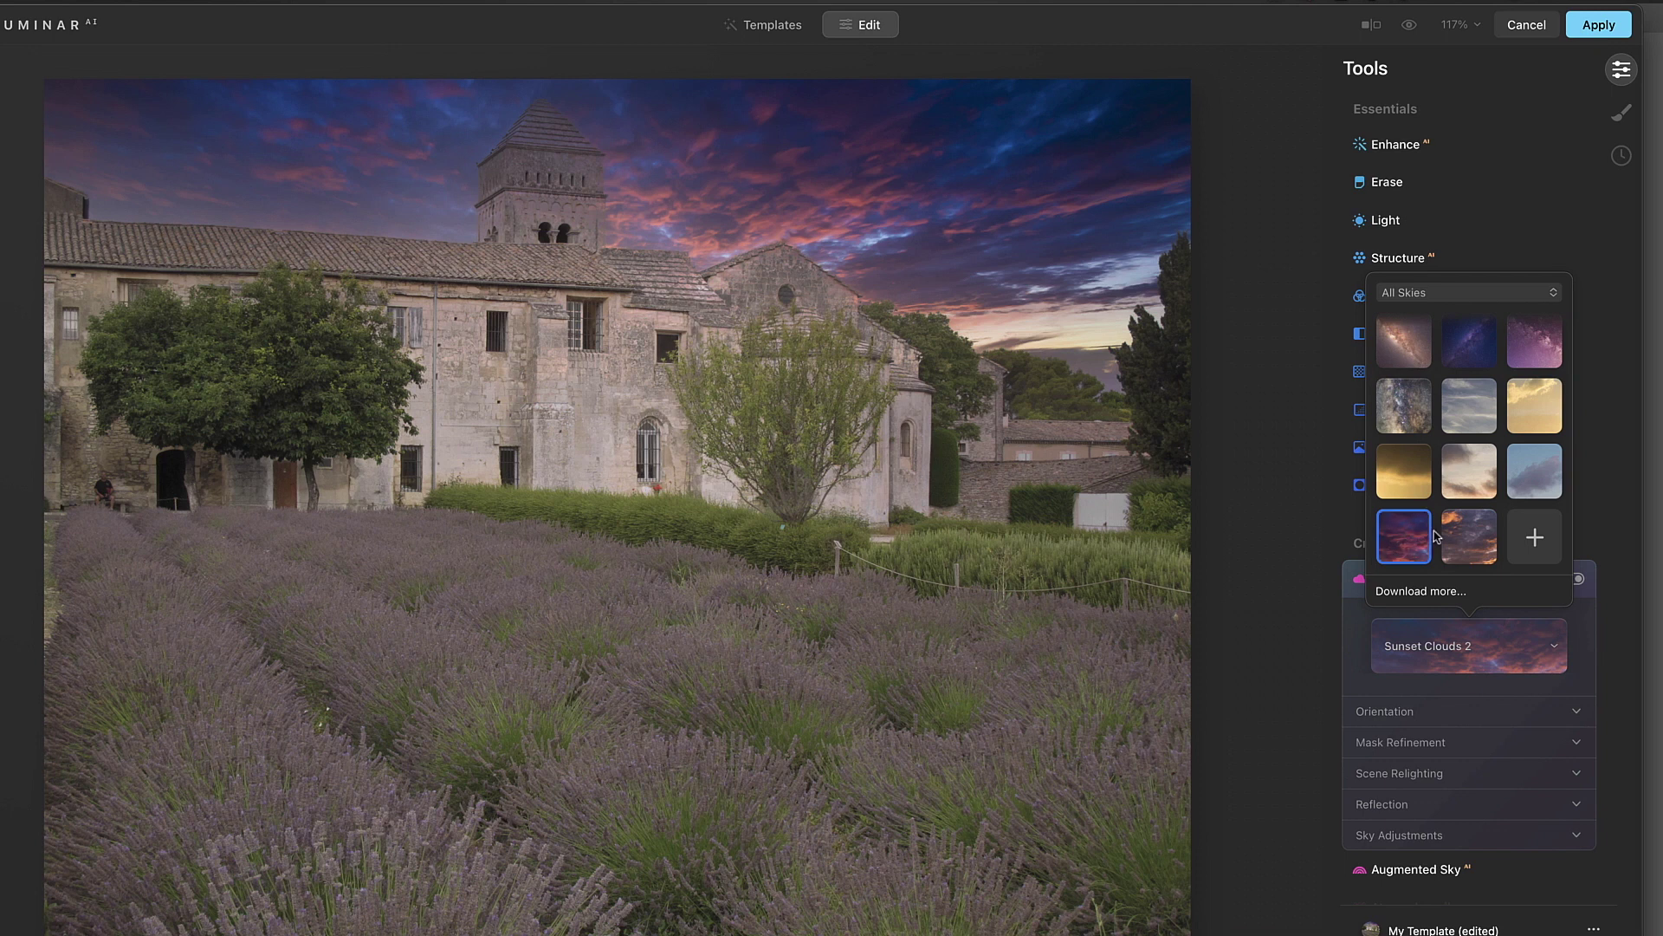
Try Dramatic Sky 2, then settle on Blue Sky 4 as the replacement sky
scroll(1435, 535, "down", 10)
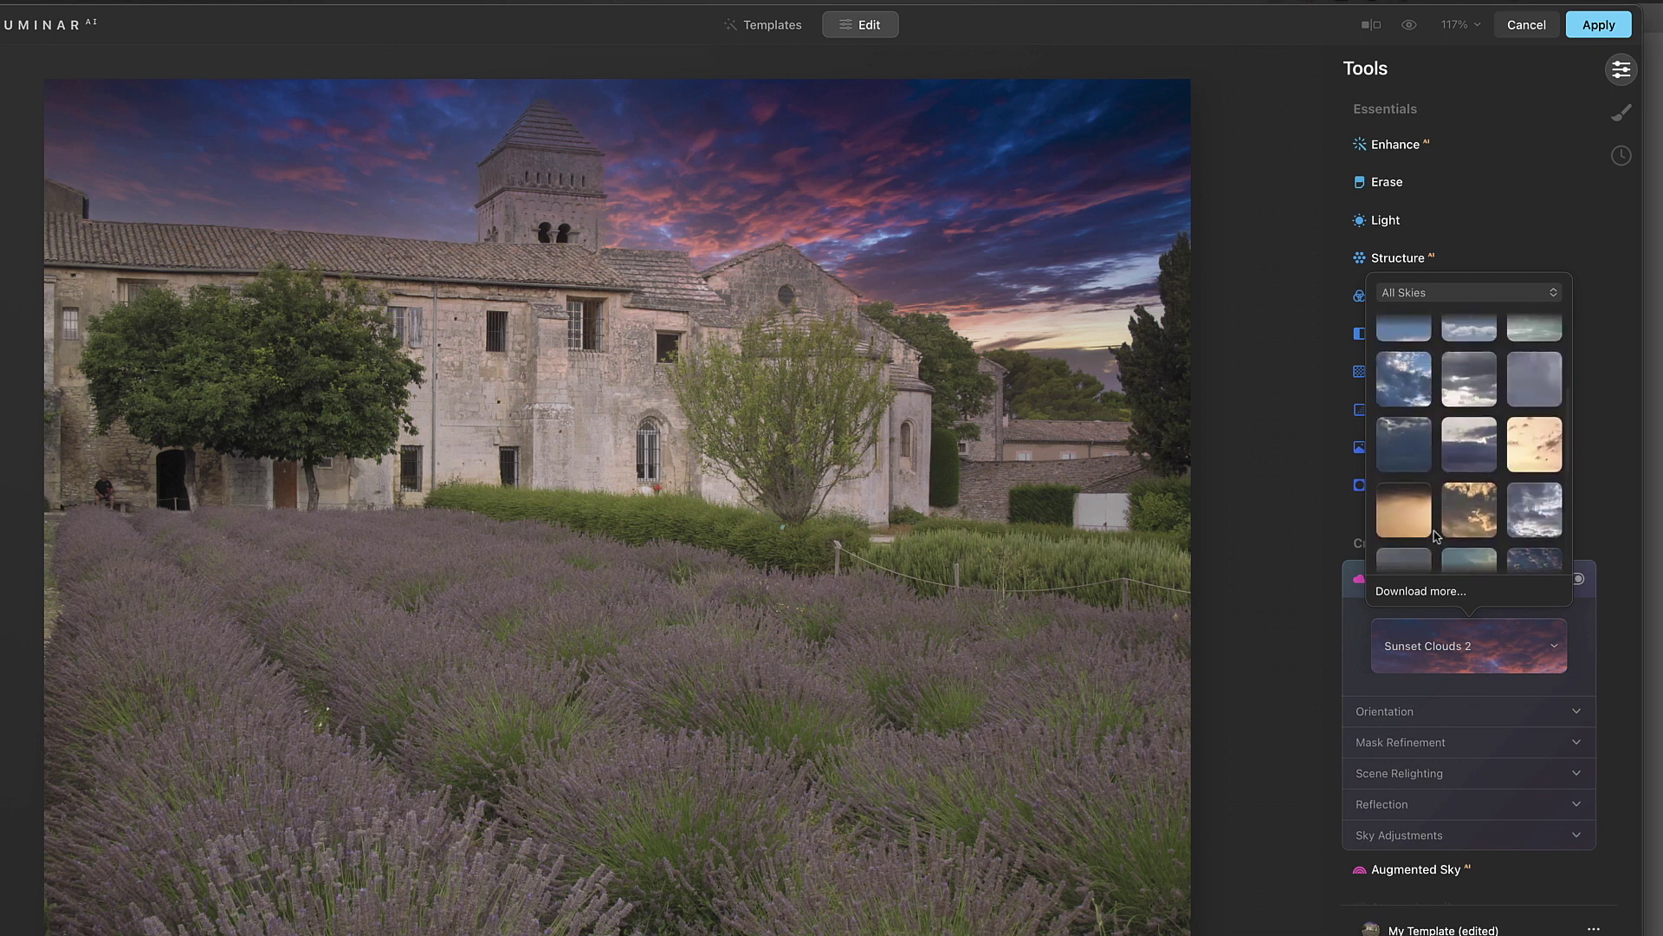
scroll(1435, 535, "up", 1)
scroll(1435, 536, "down", 1)
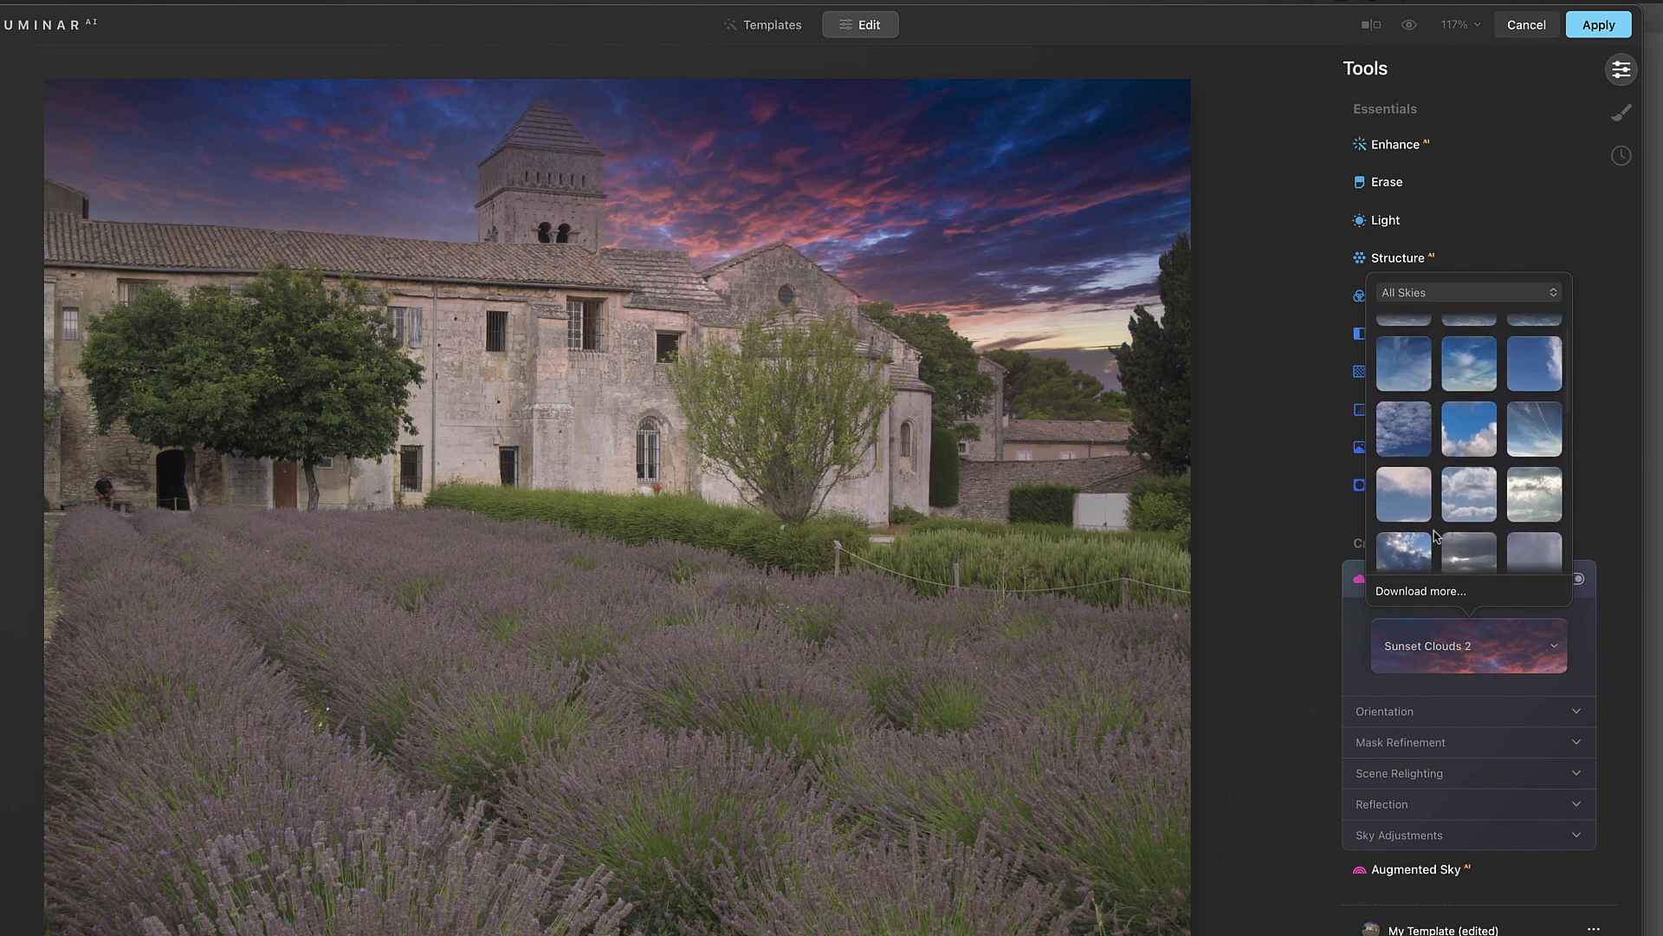
left_click(1406, 532)
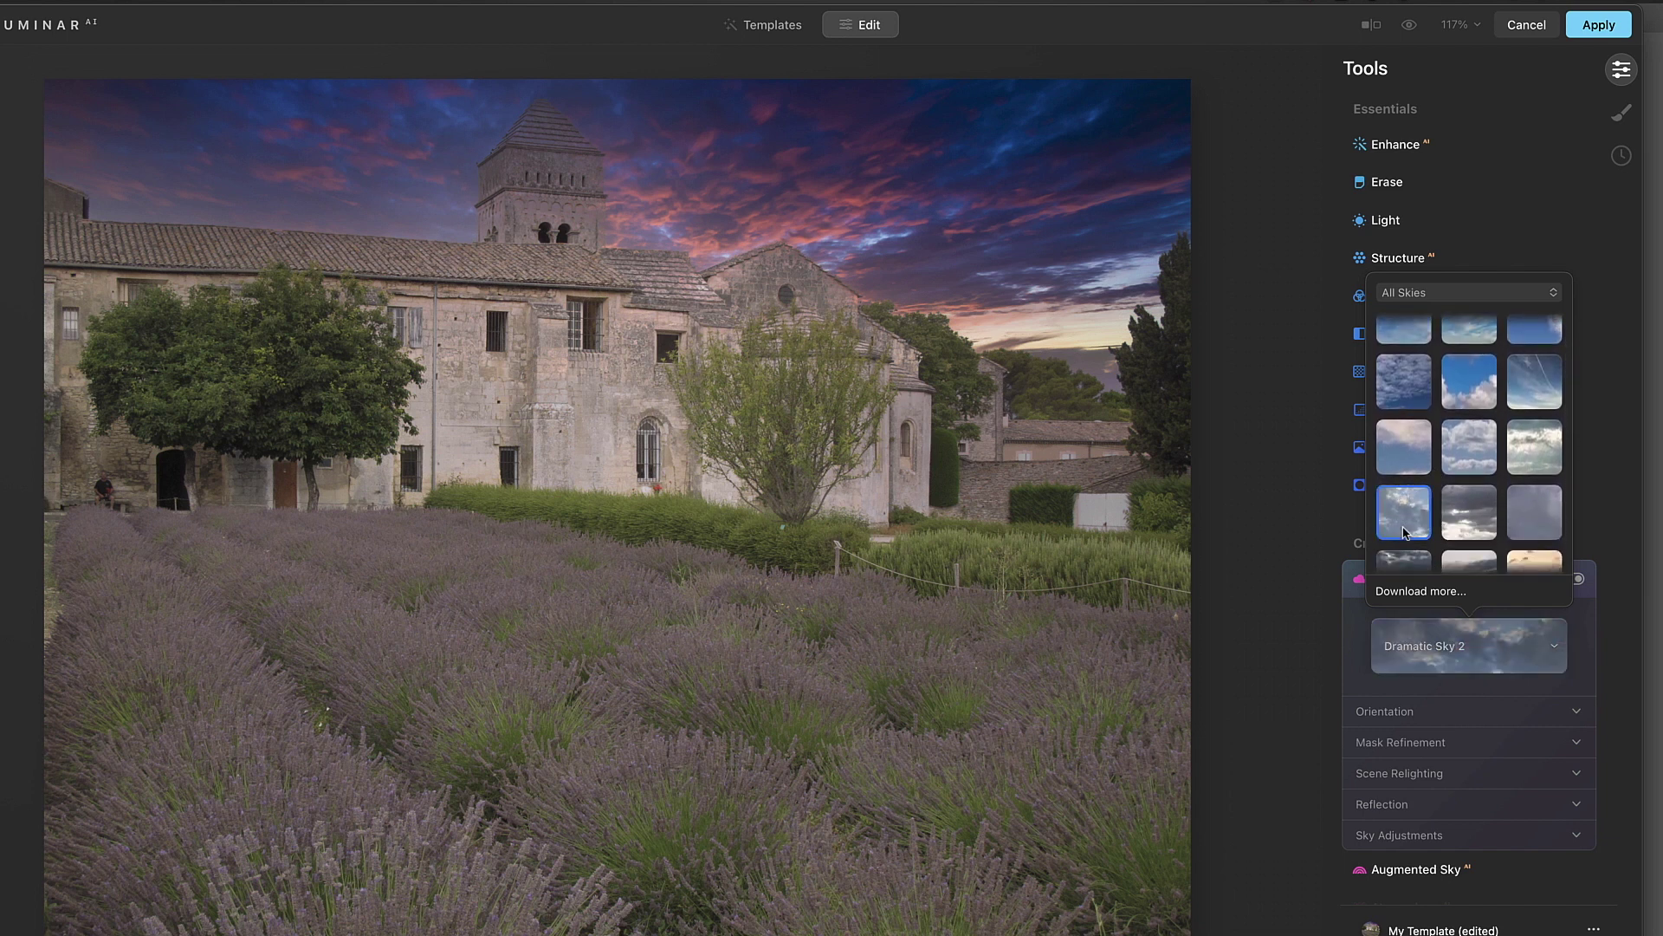
scroll(1405, 532, "up", 2)
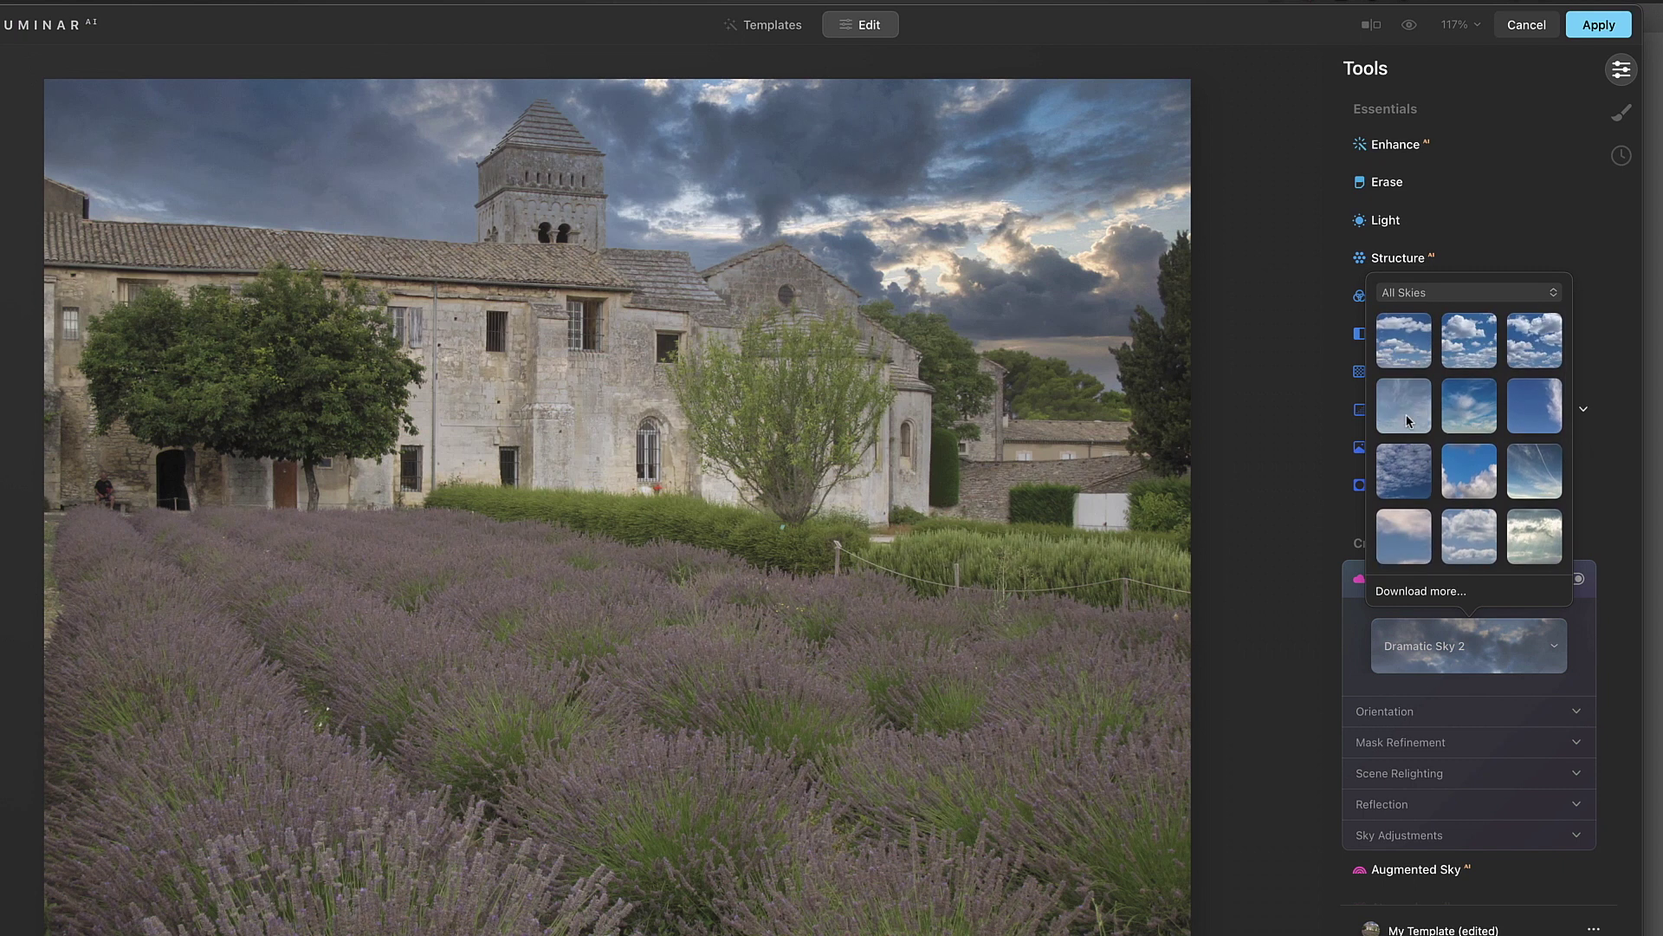
left_click(1407, 422)
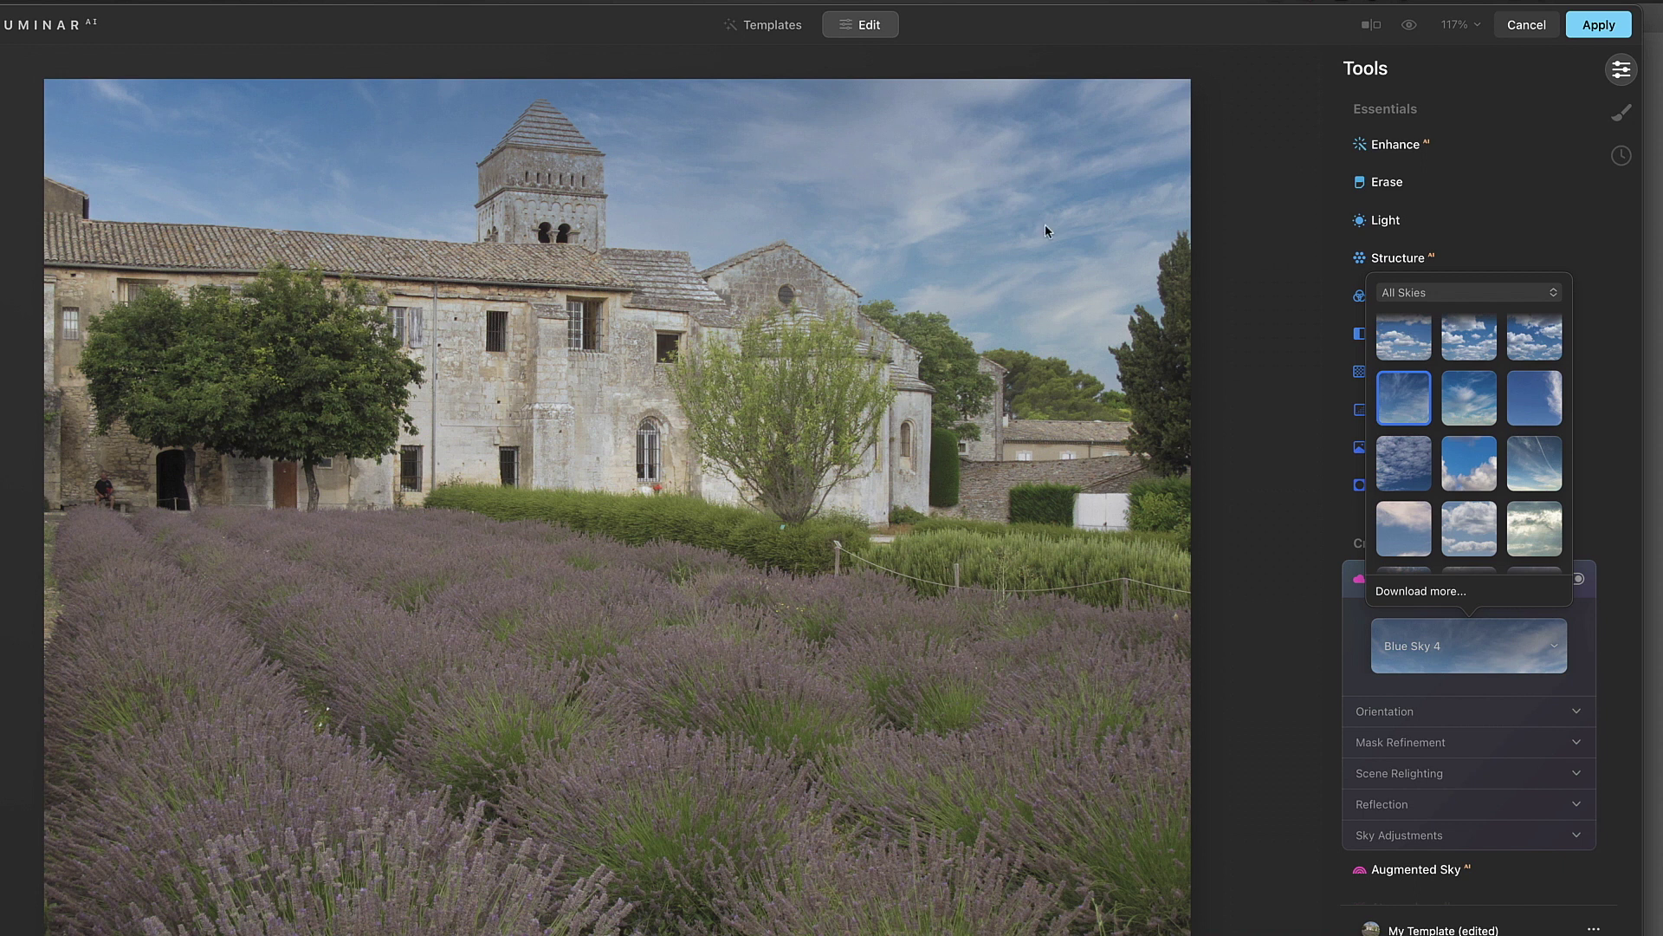
Adjust the Blue Sky 4 sky to Brightness 22 and Warmth 6
scroll(1365, 760, "down", 2)
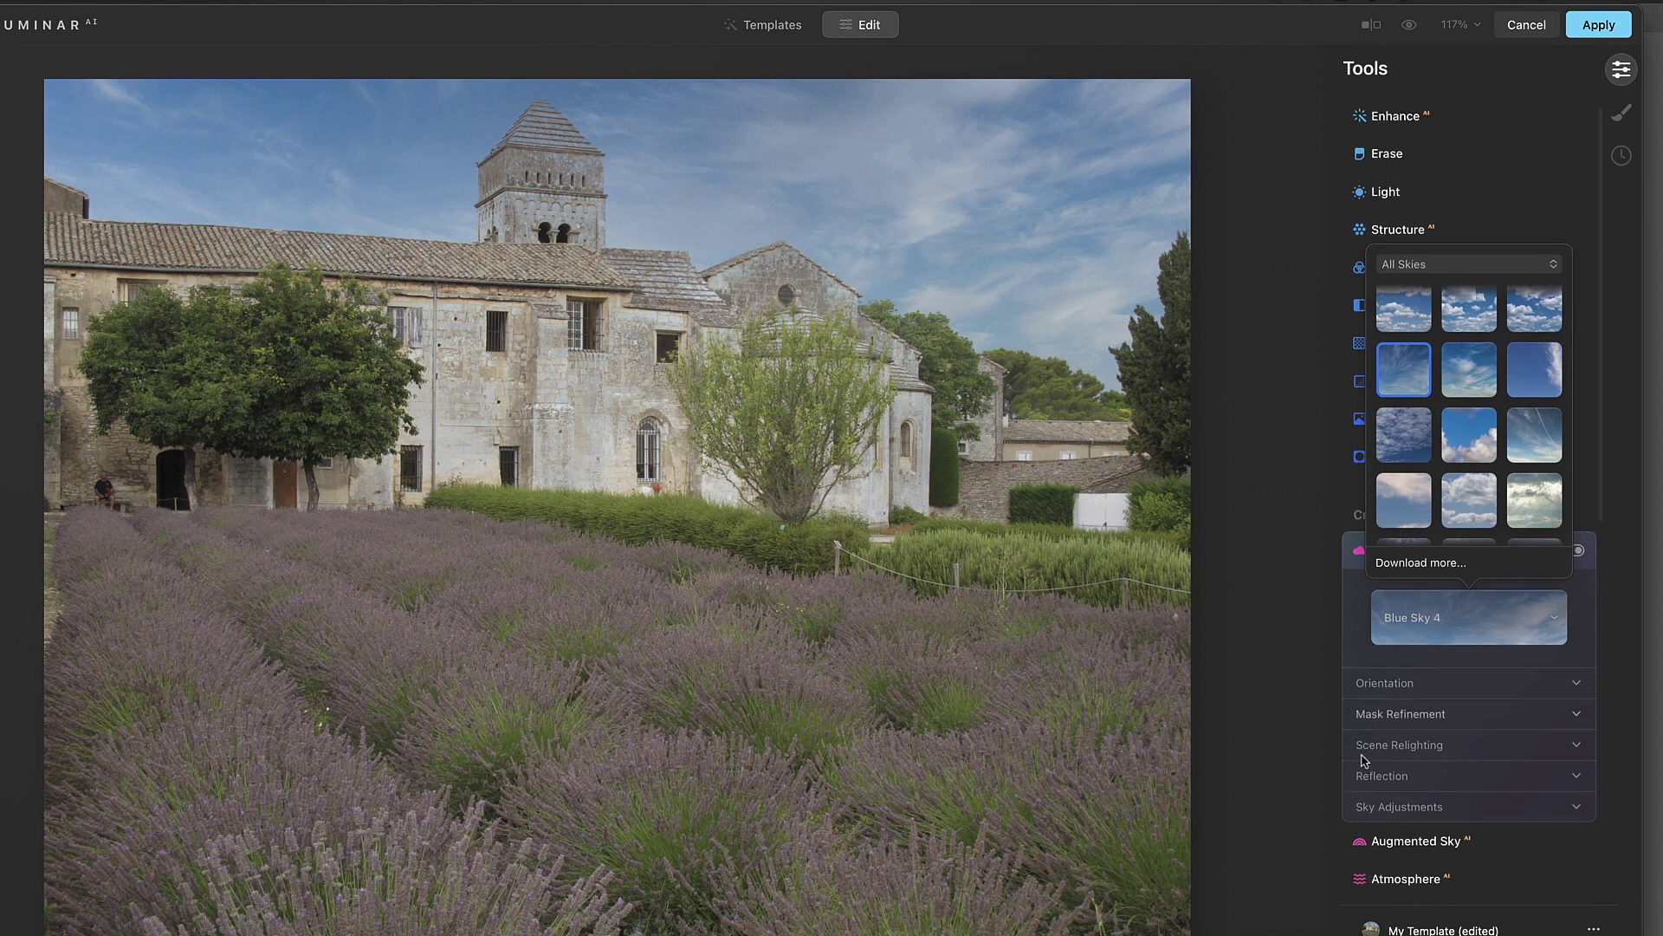
left_click(1578, 794)
scroll(1482, 762, "down", 5)
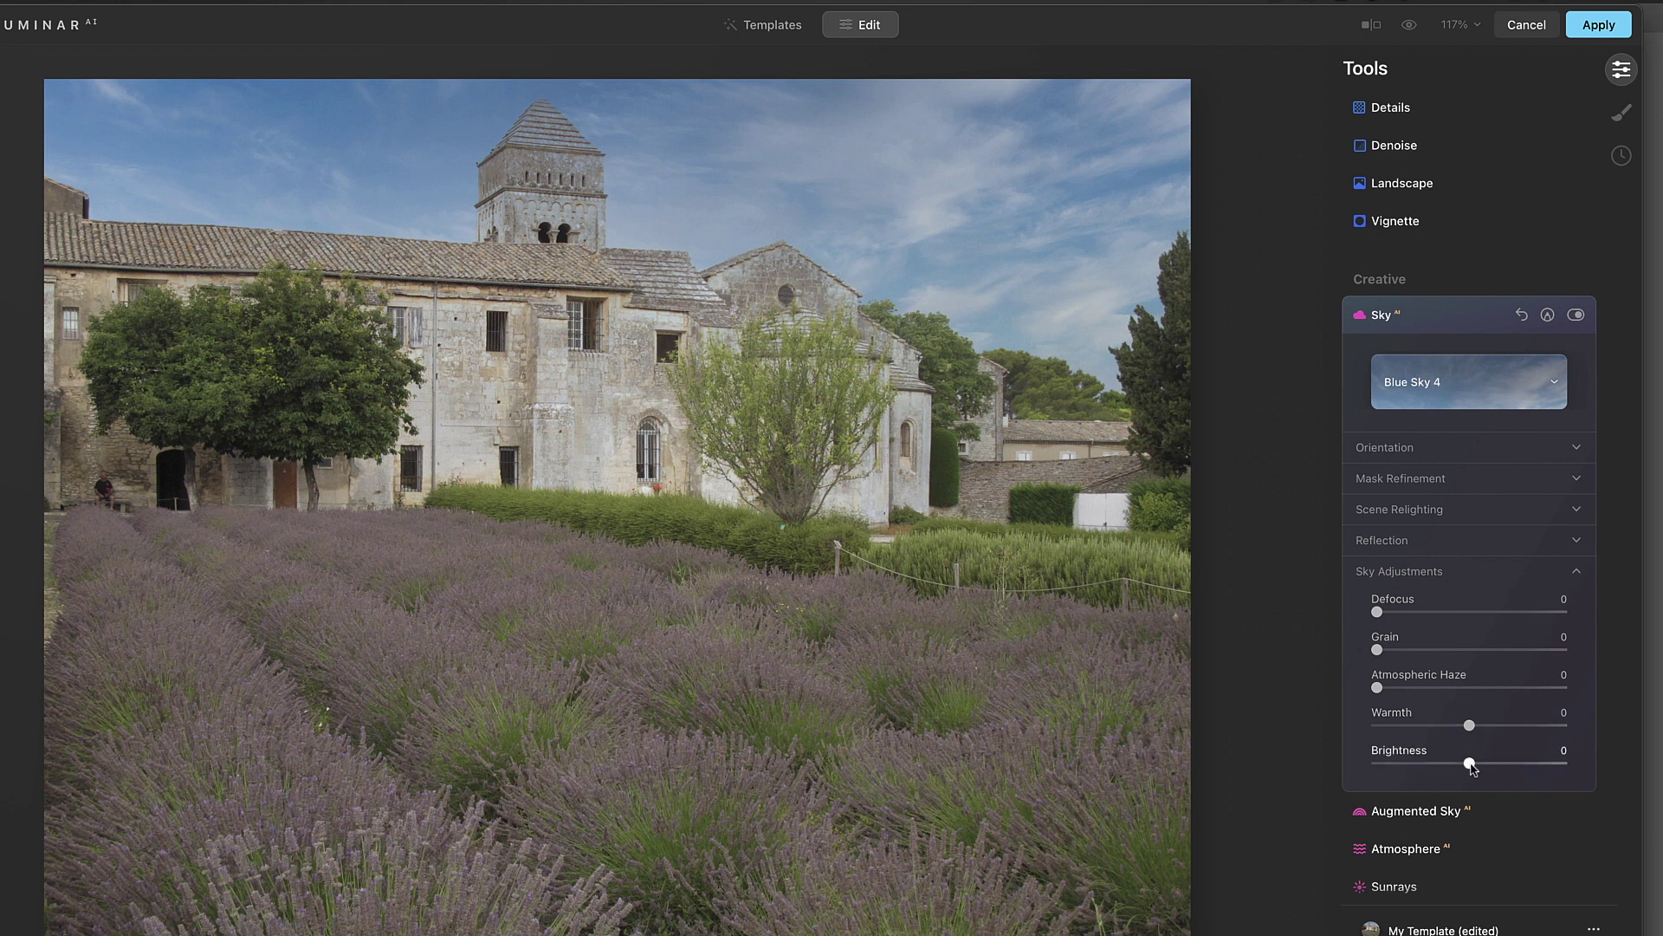
left_click_drag(1472, 766, 1480, 731)
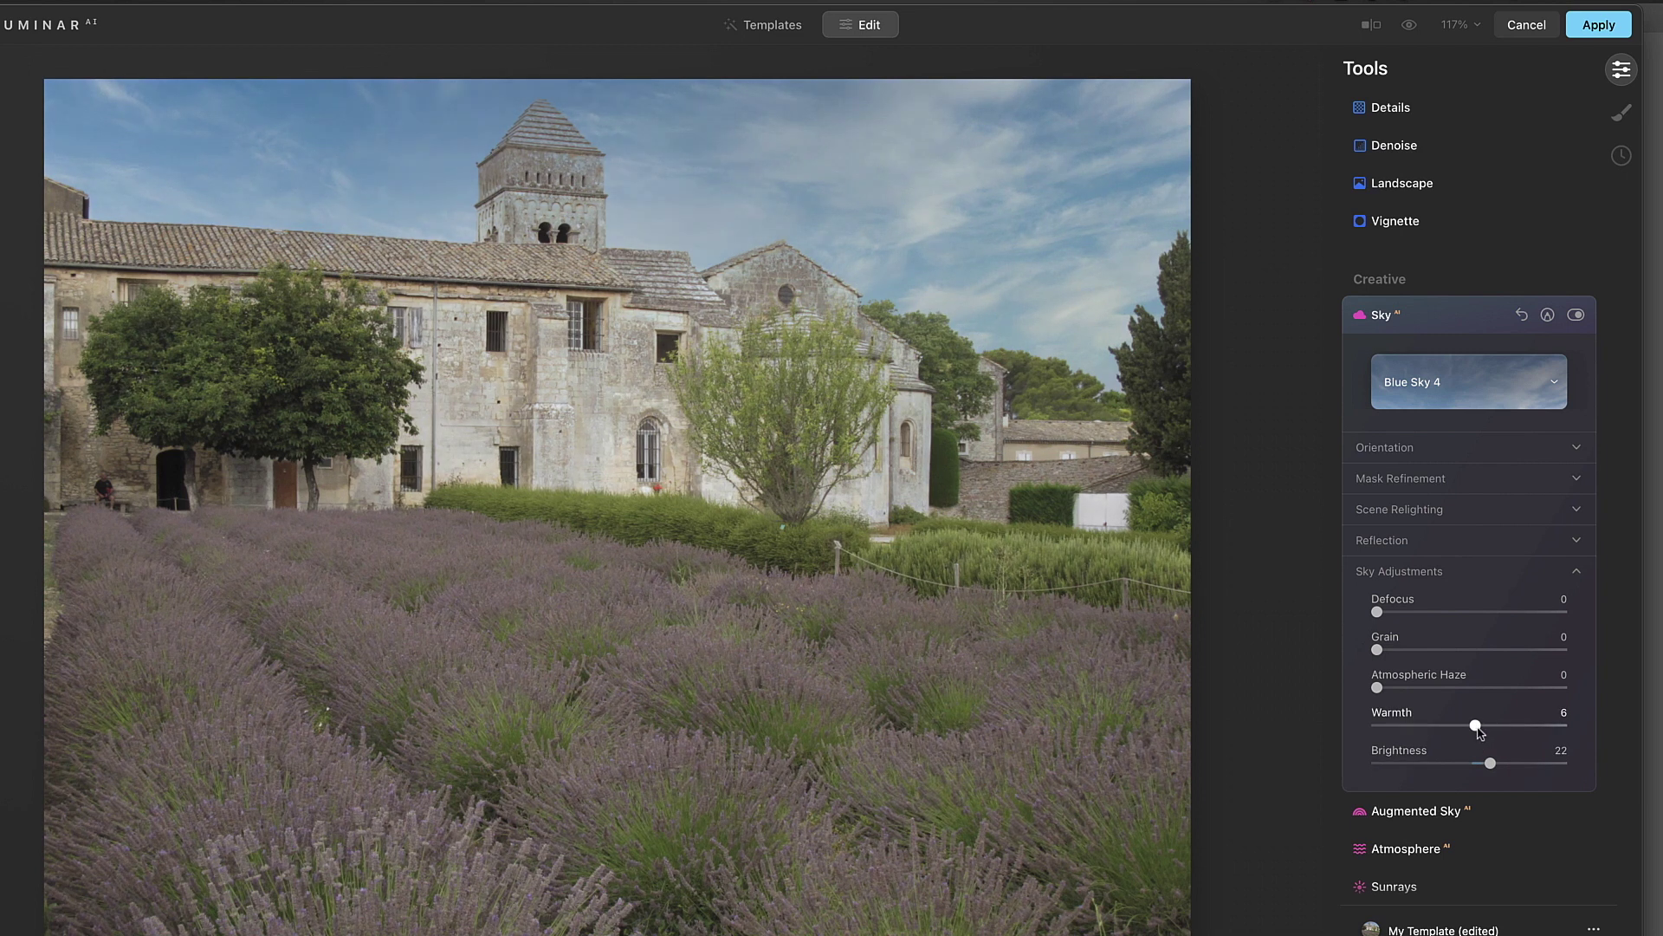
left_click(1455, 316)
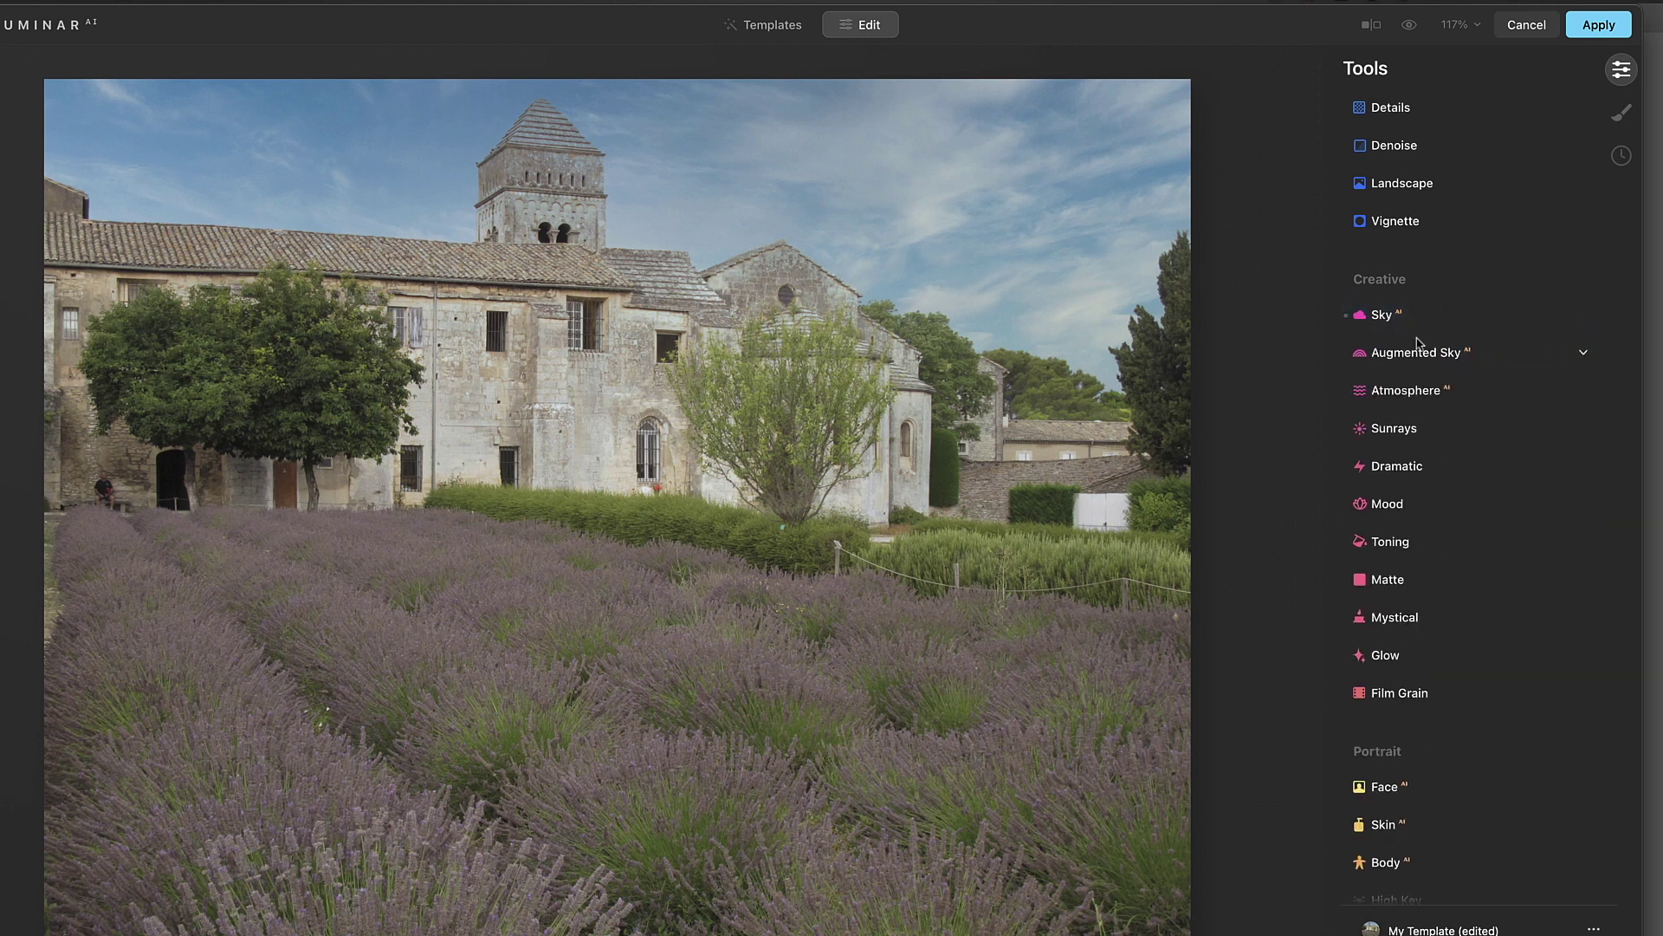
scroll(1417, 343, "up", 5)
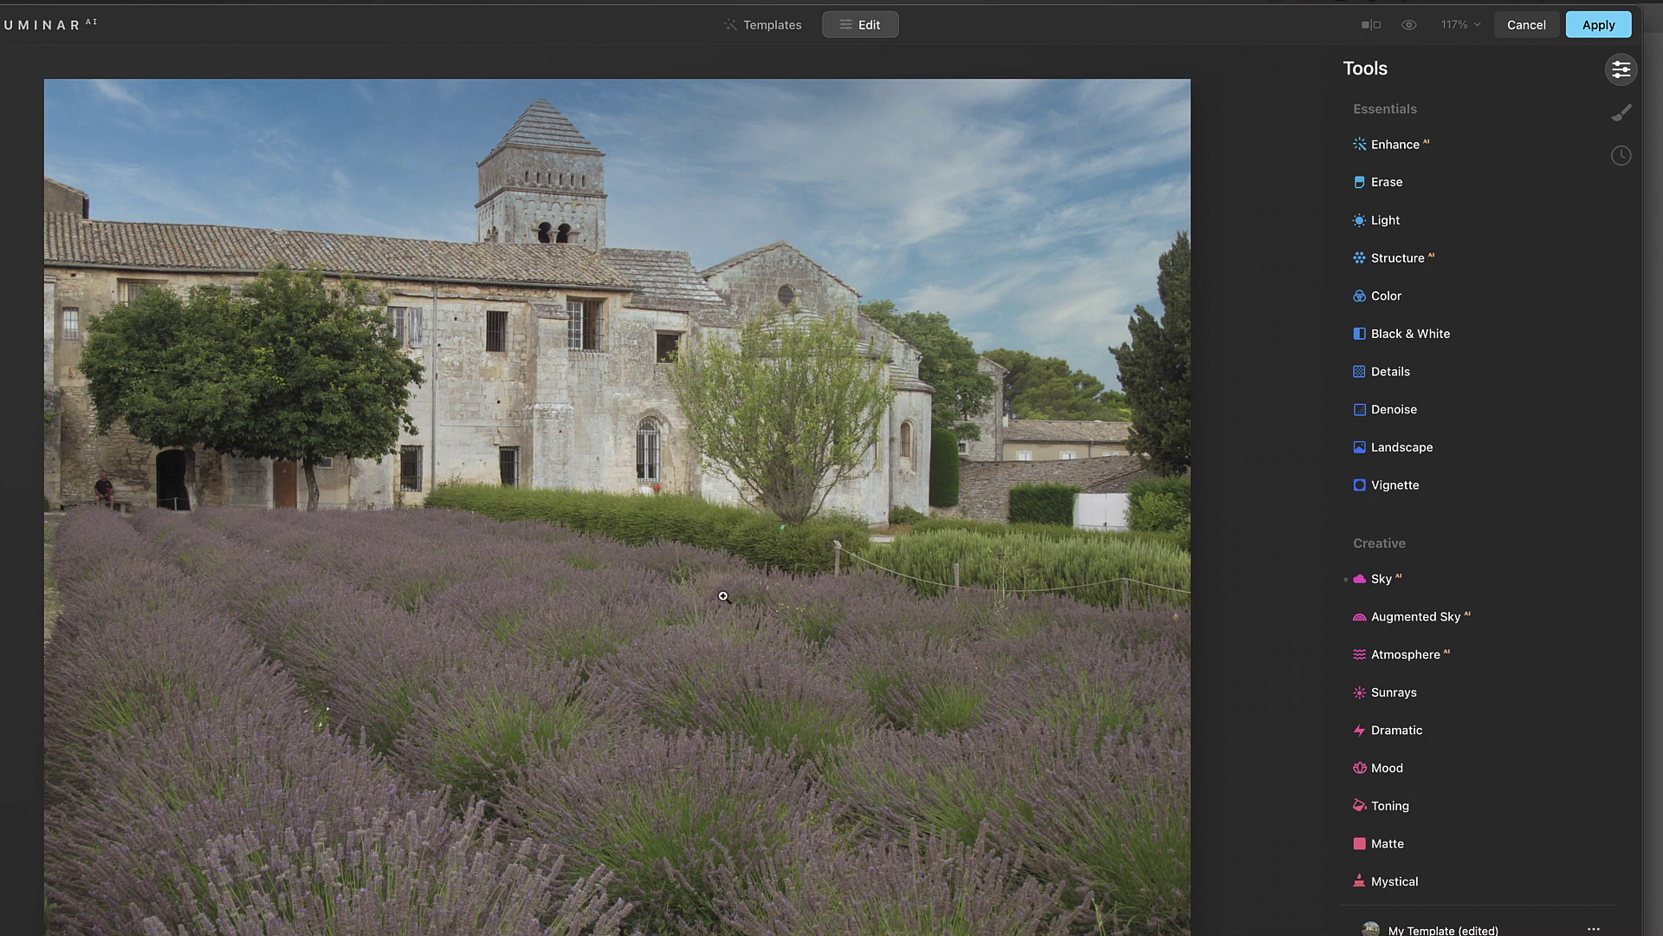
left_click(1387, 183)
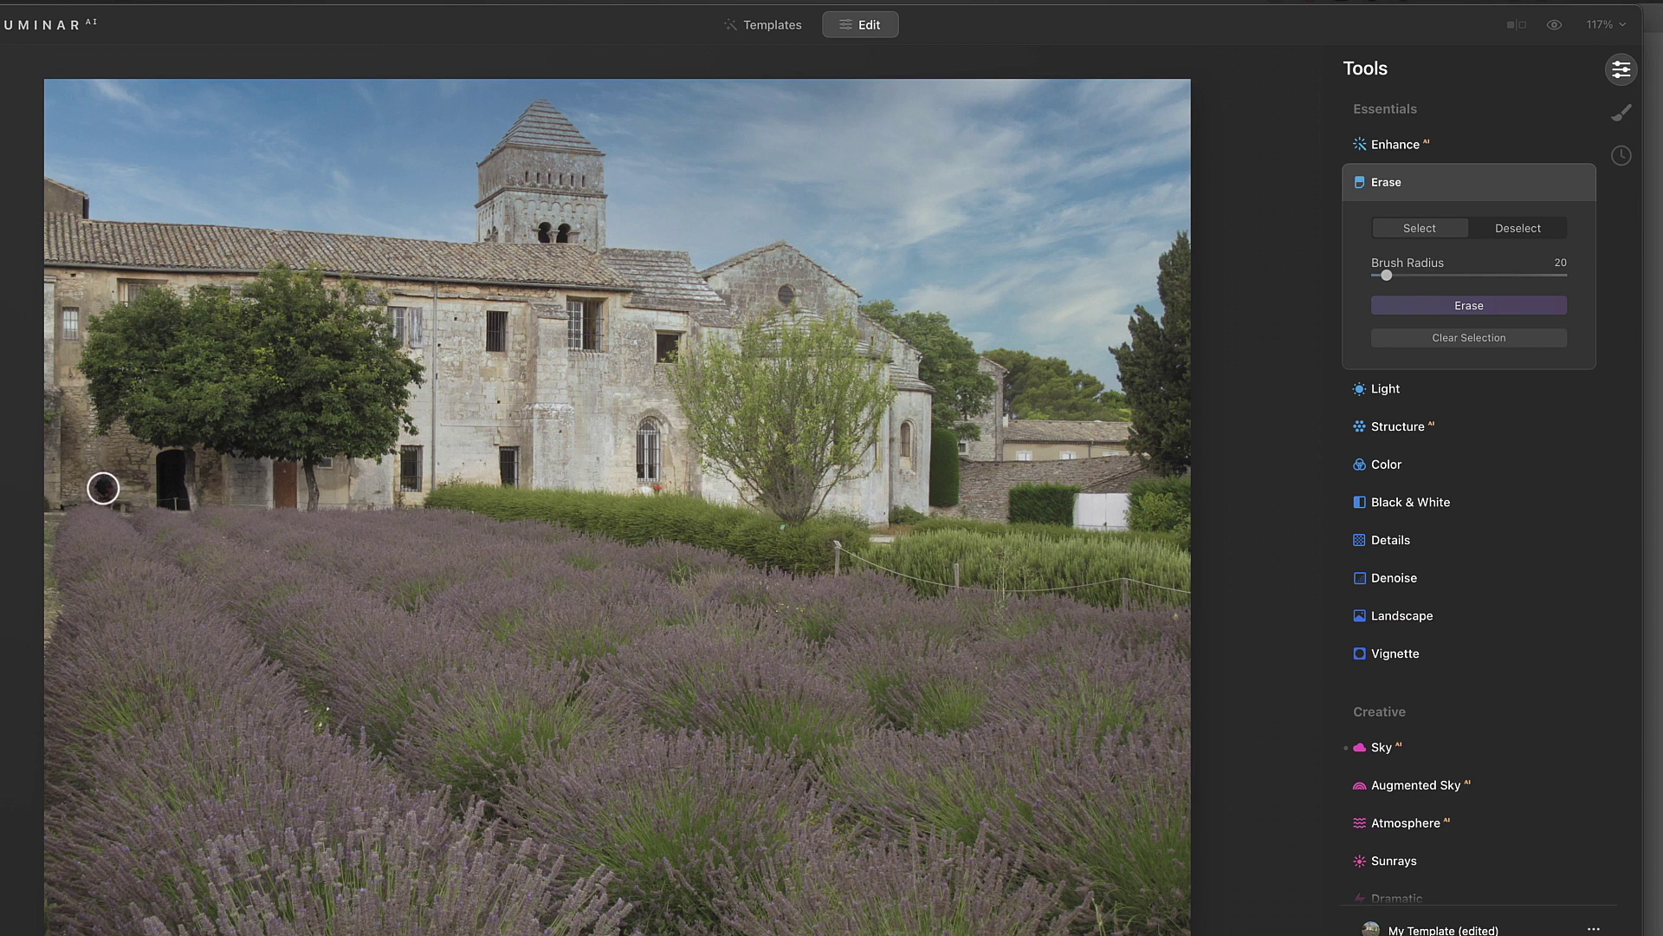
Erase the person by the doorway and small spots near the arched window, hedge and right edge
mouse_move(103, 487)
left_mouse_down()
mouse_move(111, 503)
mouse_move(106, 487)
left_mouse_up()
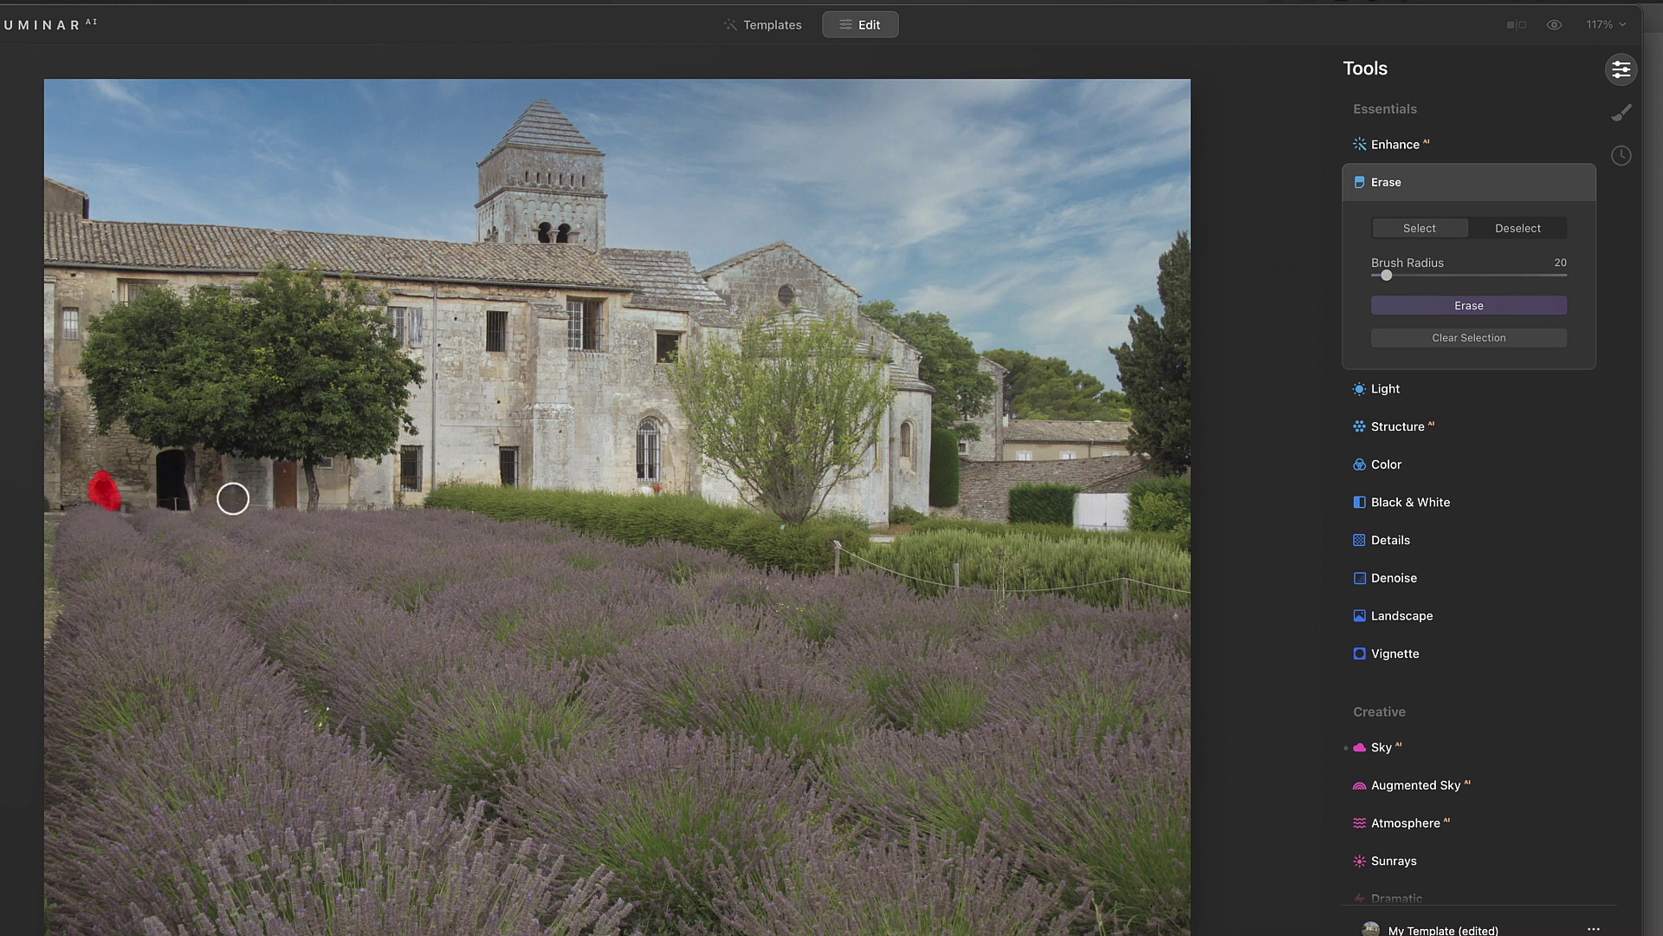
left_click(656, 488)
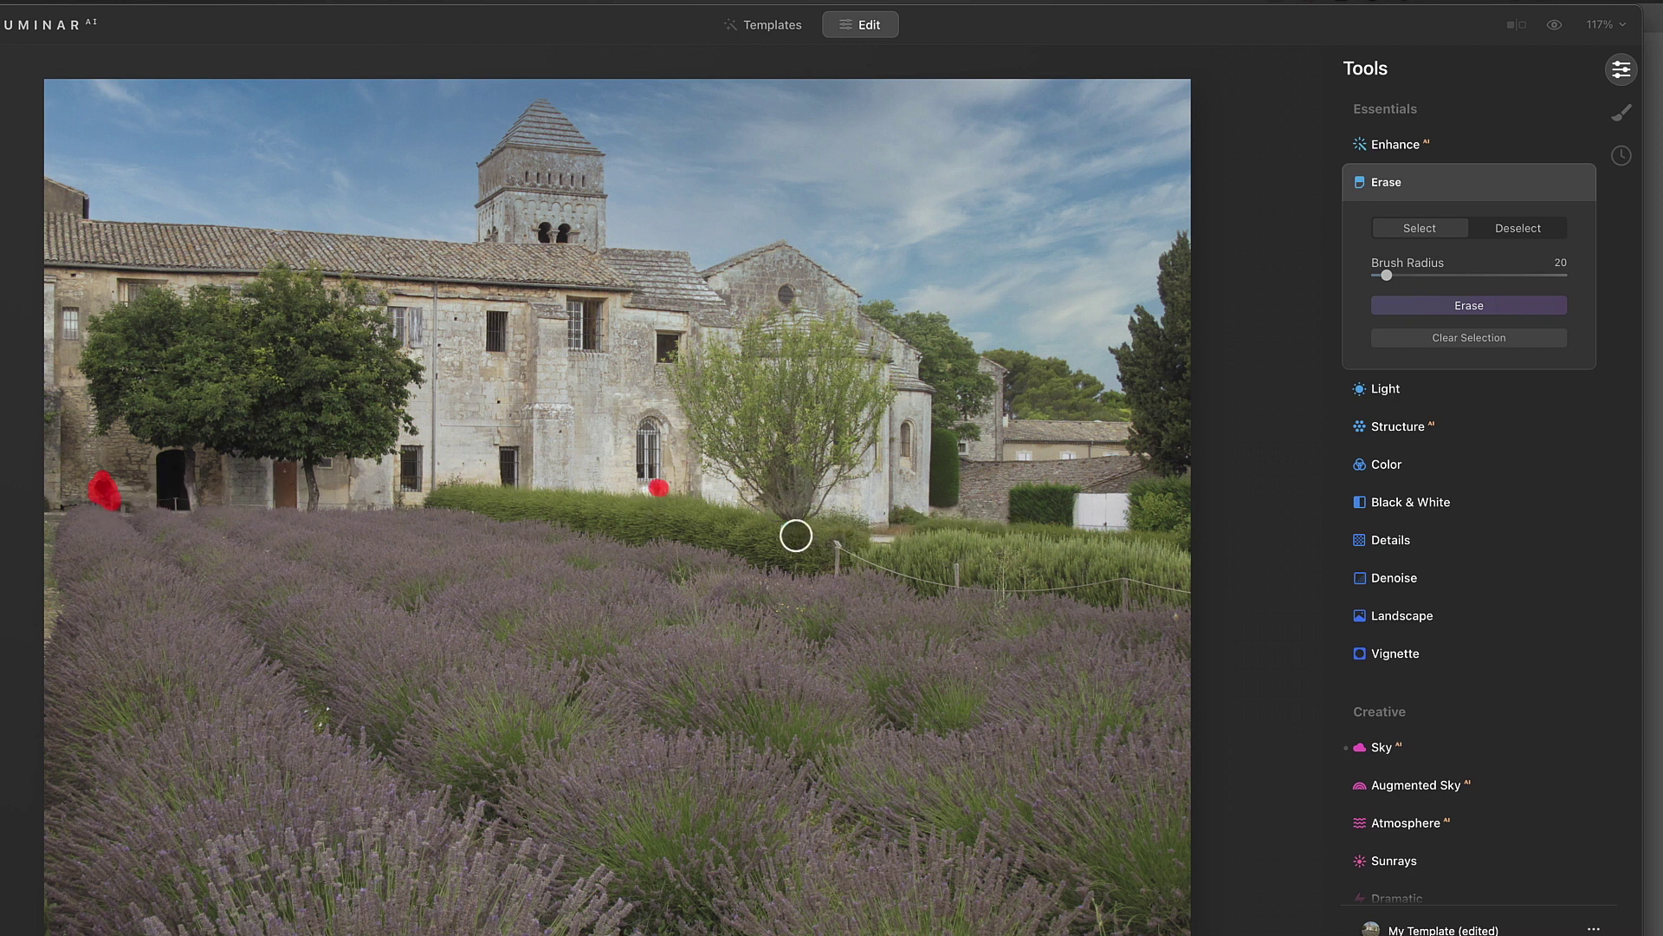
left_click(782, 529)
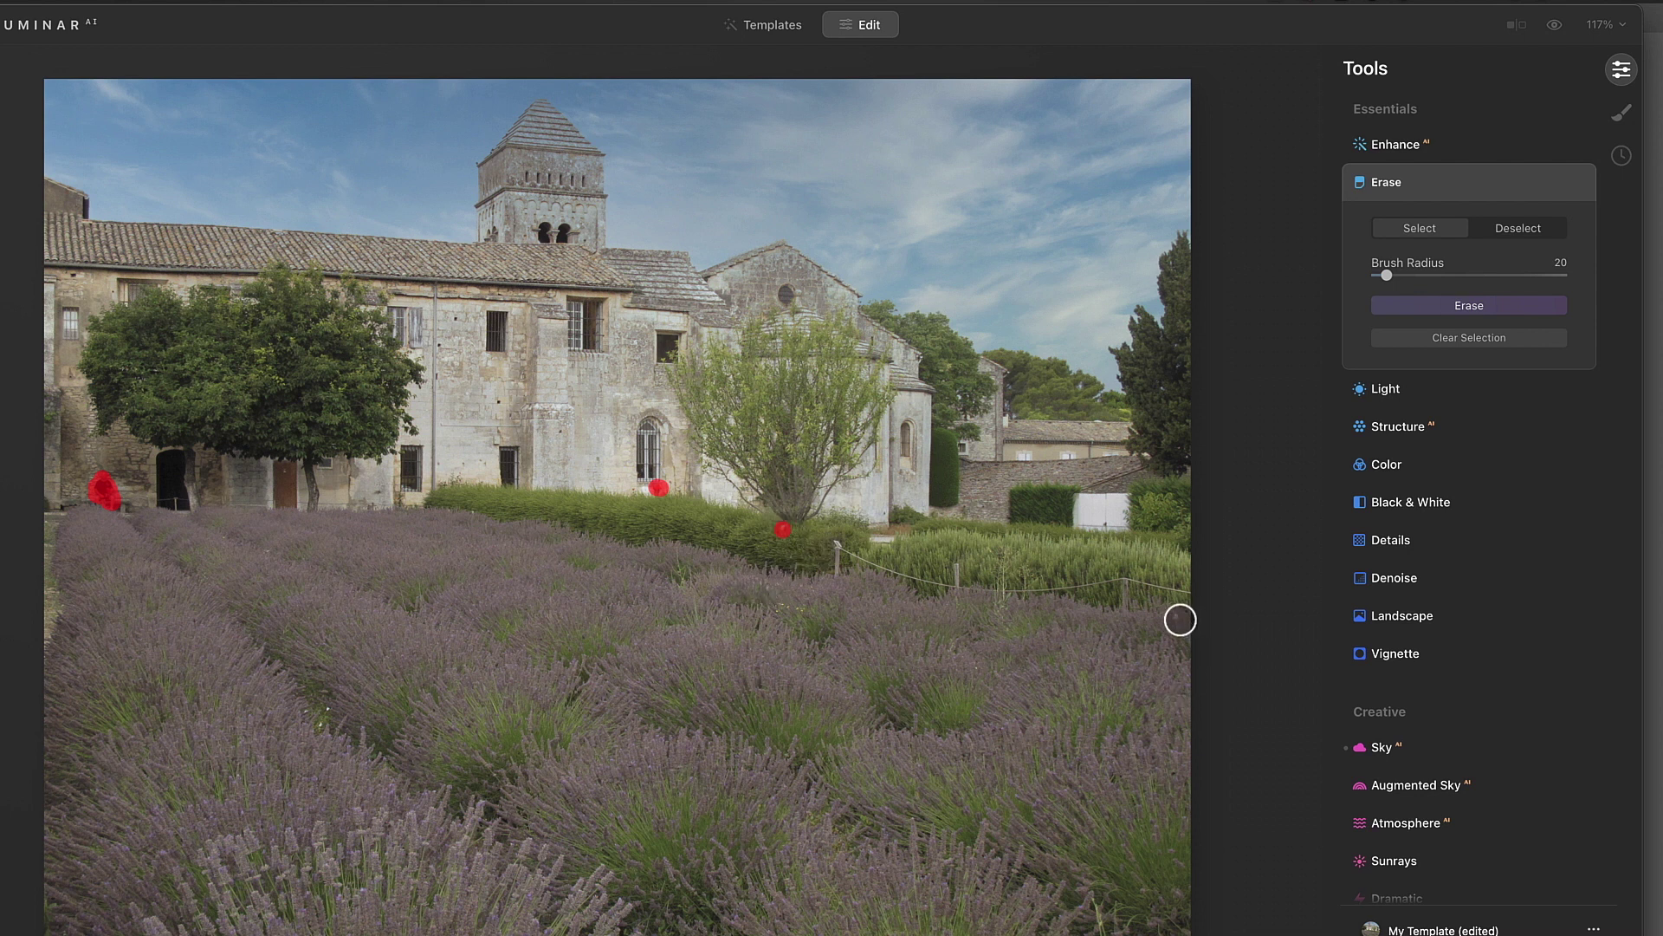
left_click(1178, 618)
left_click(1511, 310)
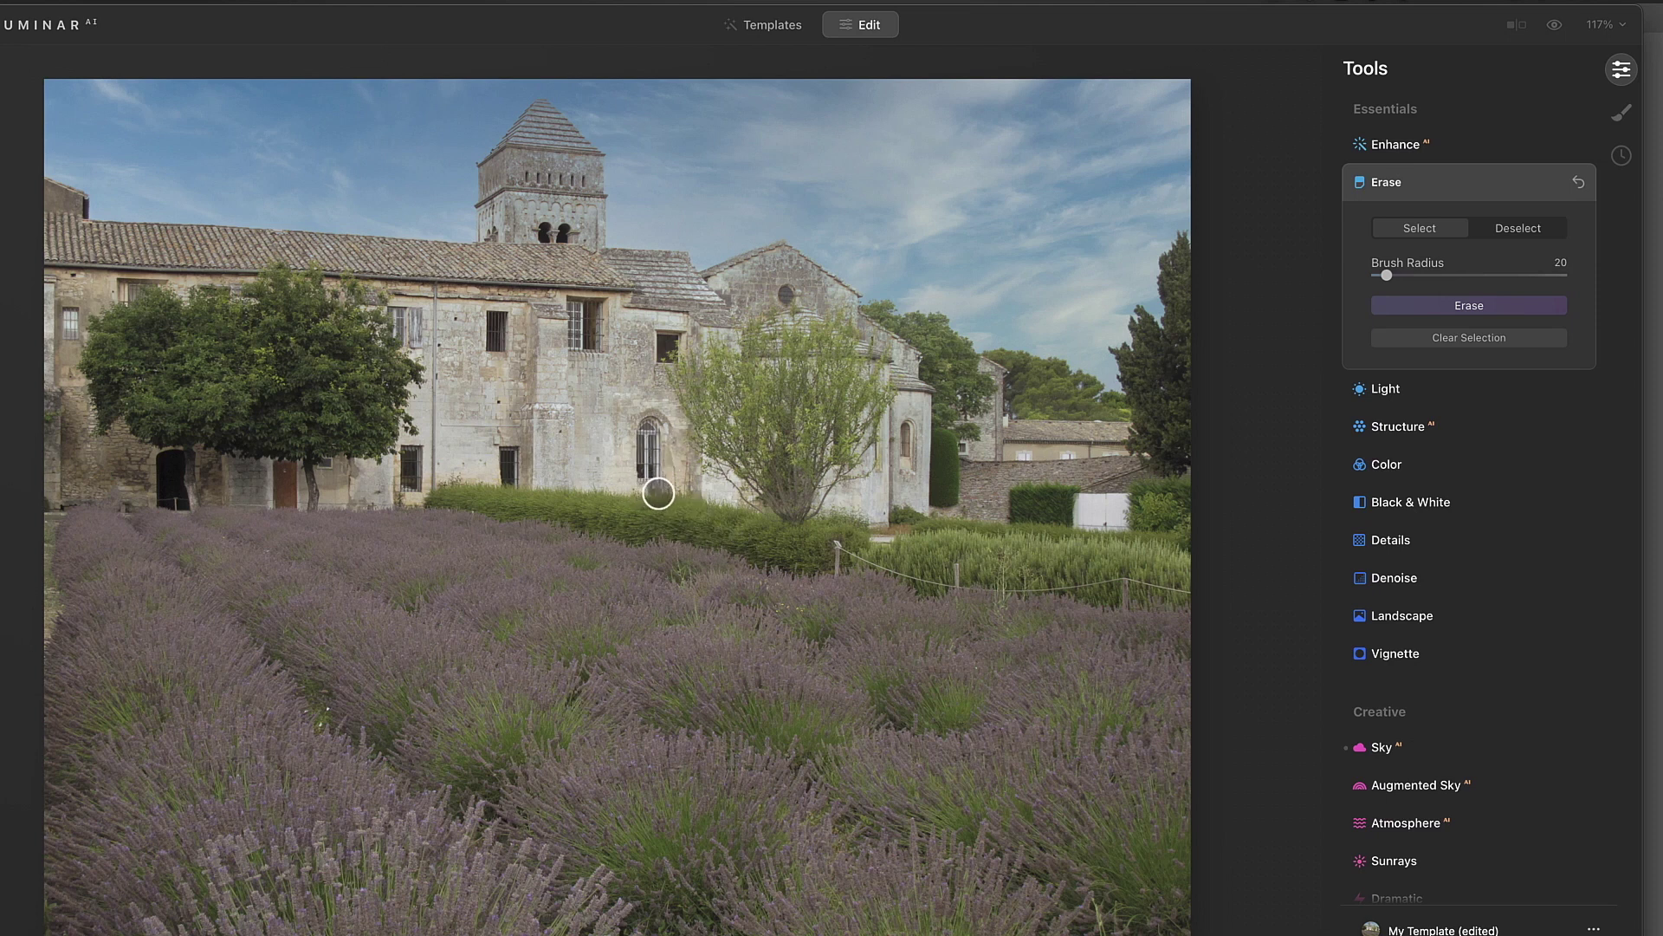
left_click_drag(641, 491, 666, 491)
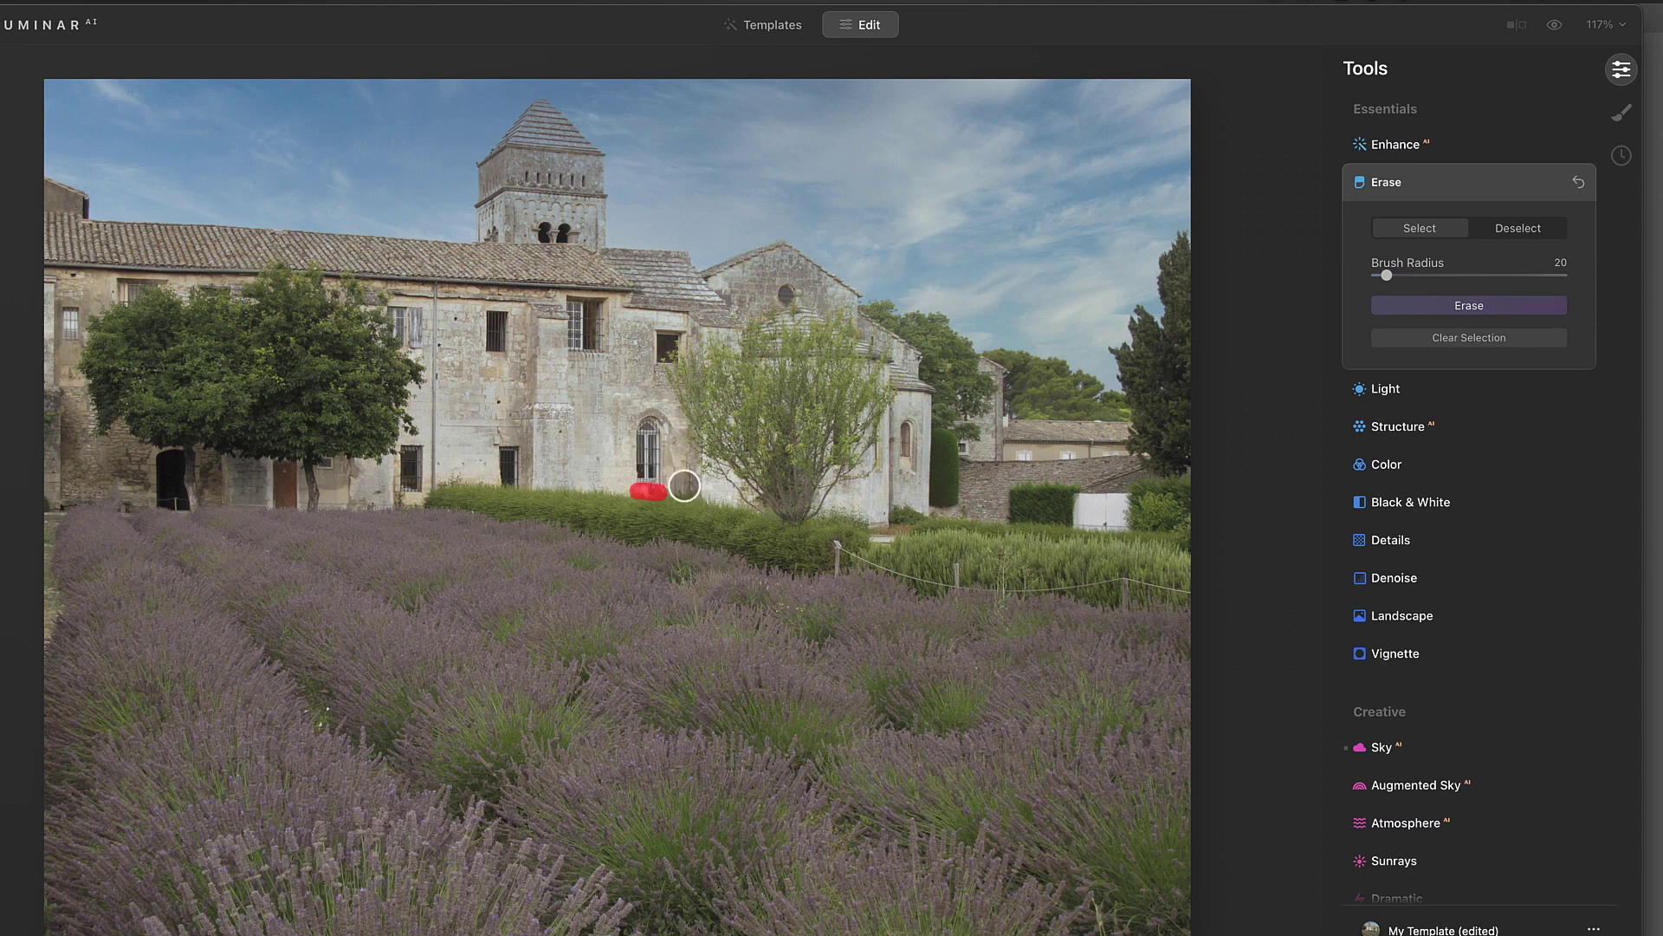
left_click(1479, 312)
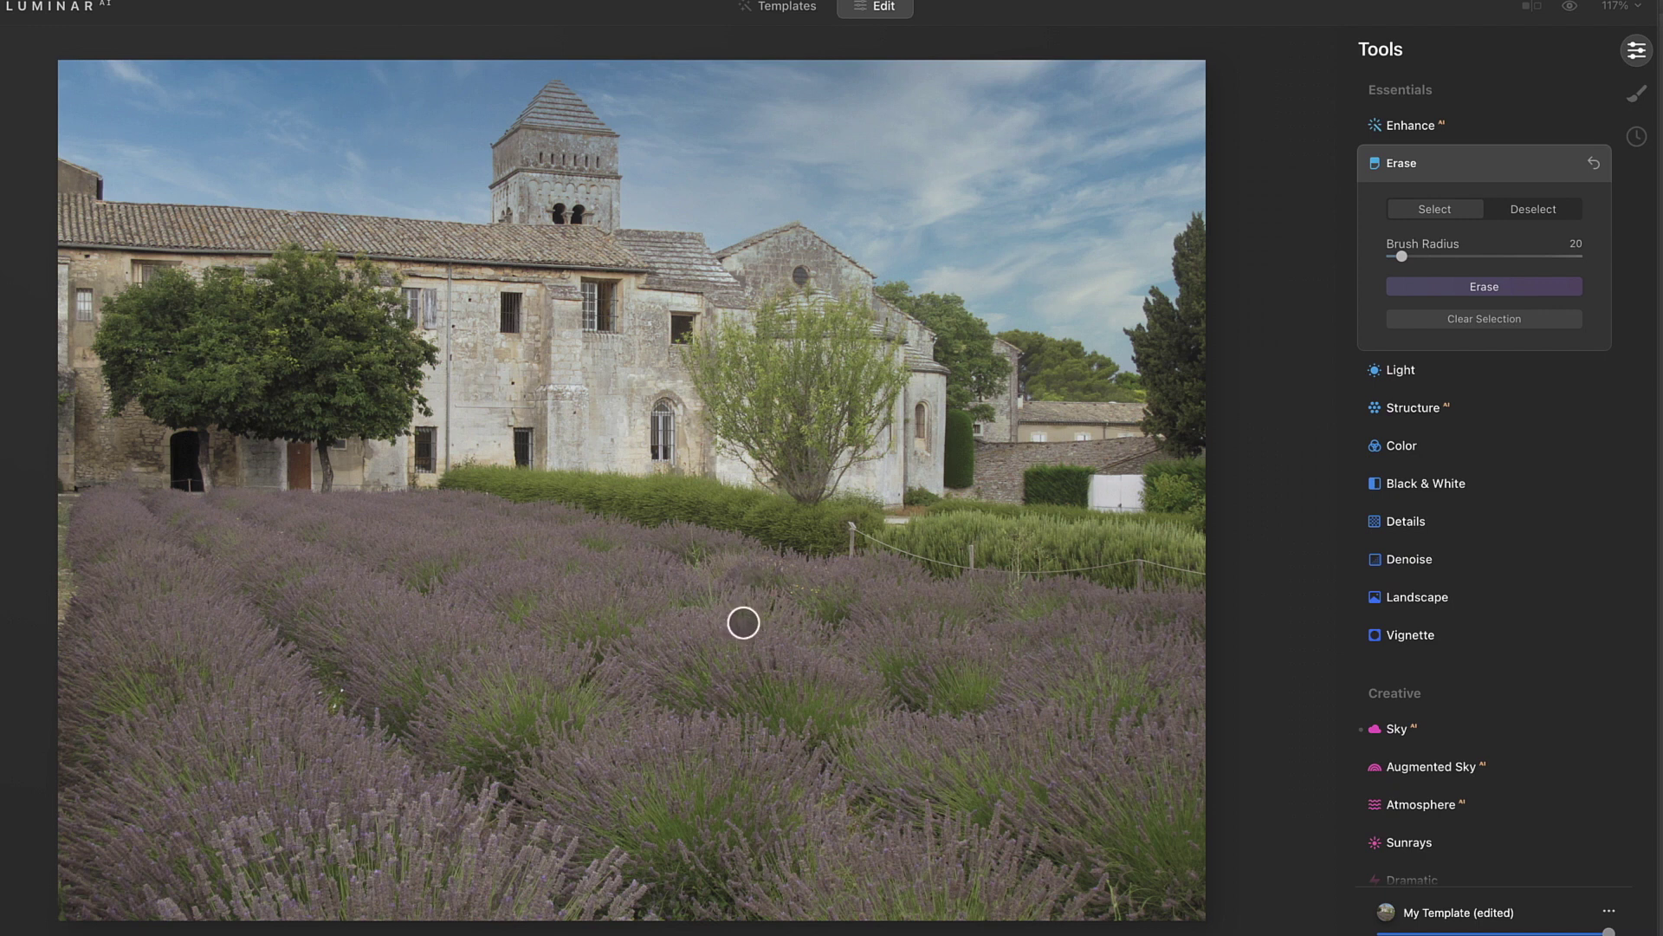
Set Enhance AI to Accent 30 and Sky Enhancer 17
left_click(1448, 162)
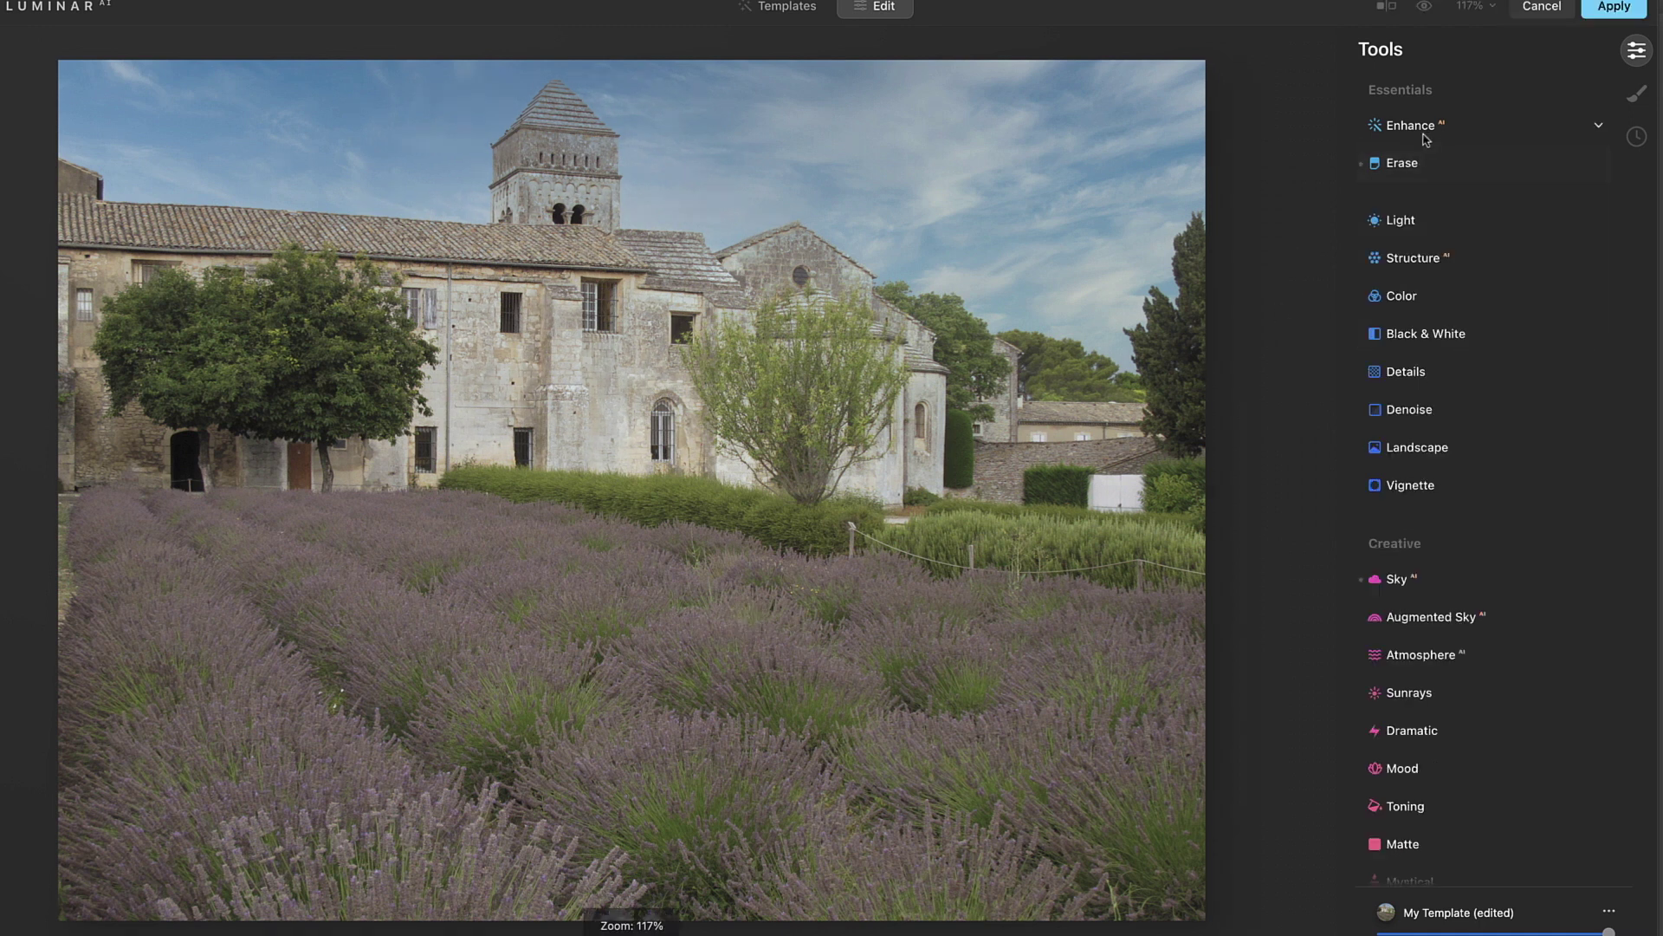
left_click(1409, 130)
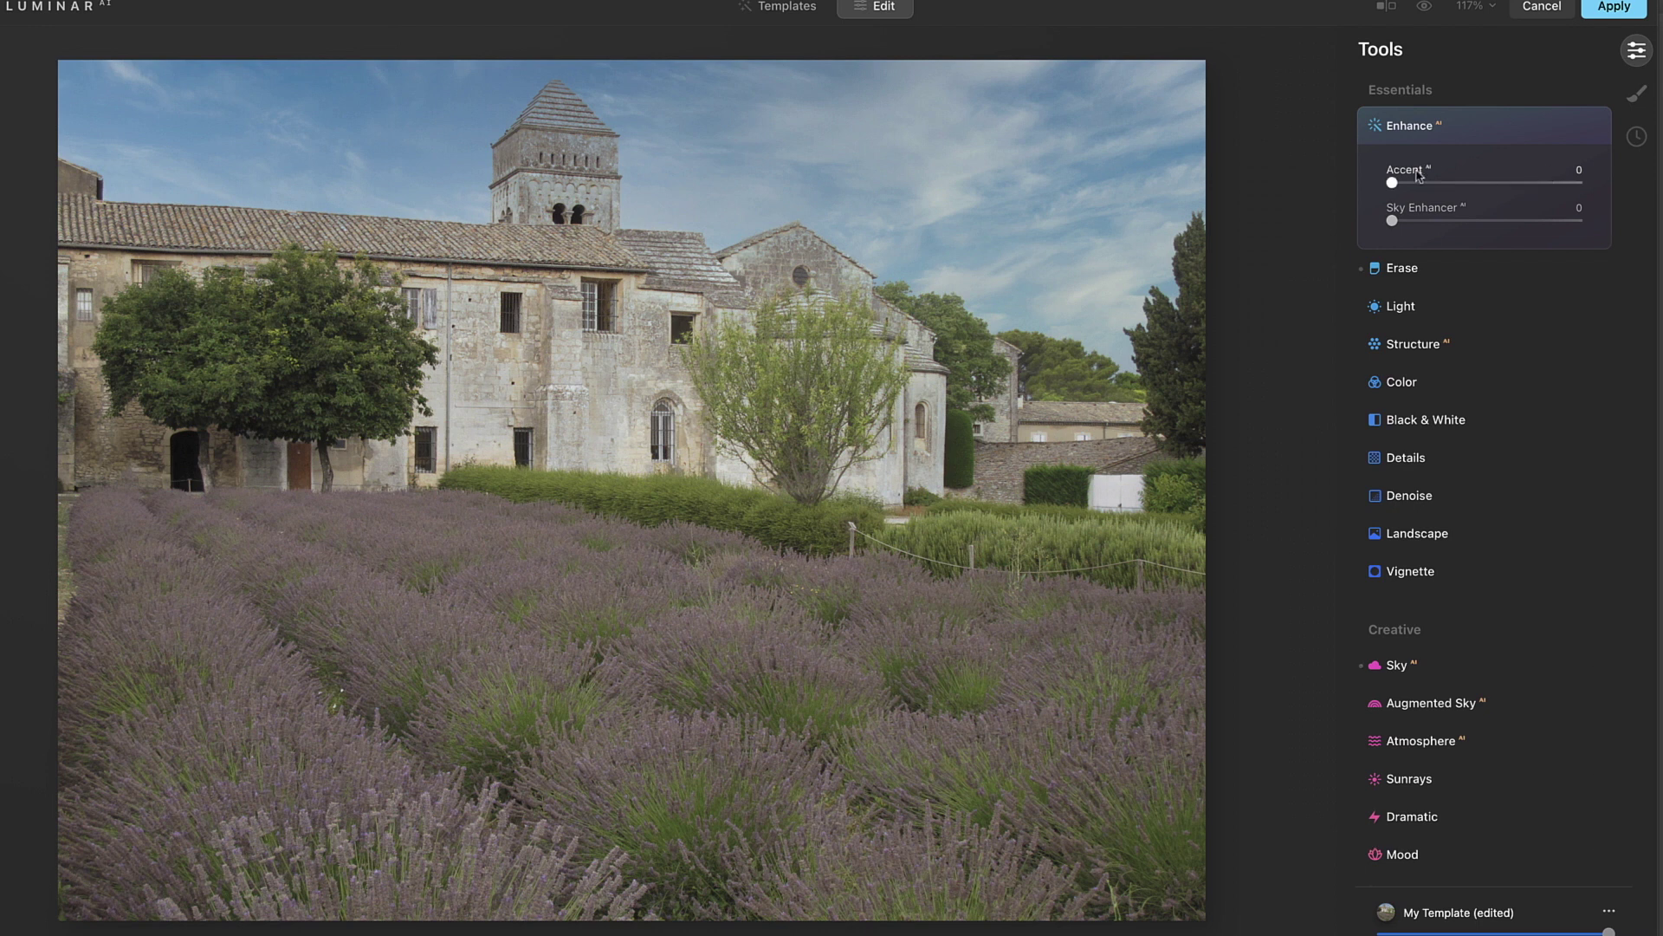
left_click_drag(1393, 184, 1474, 190)
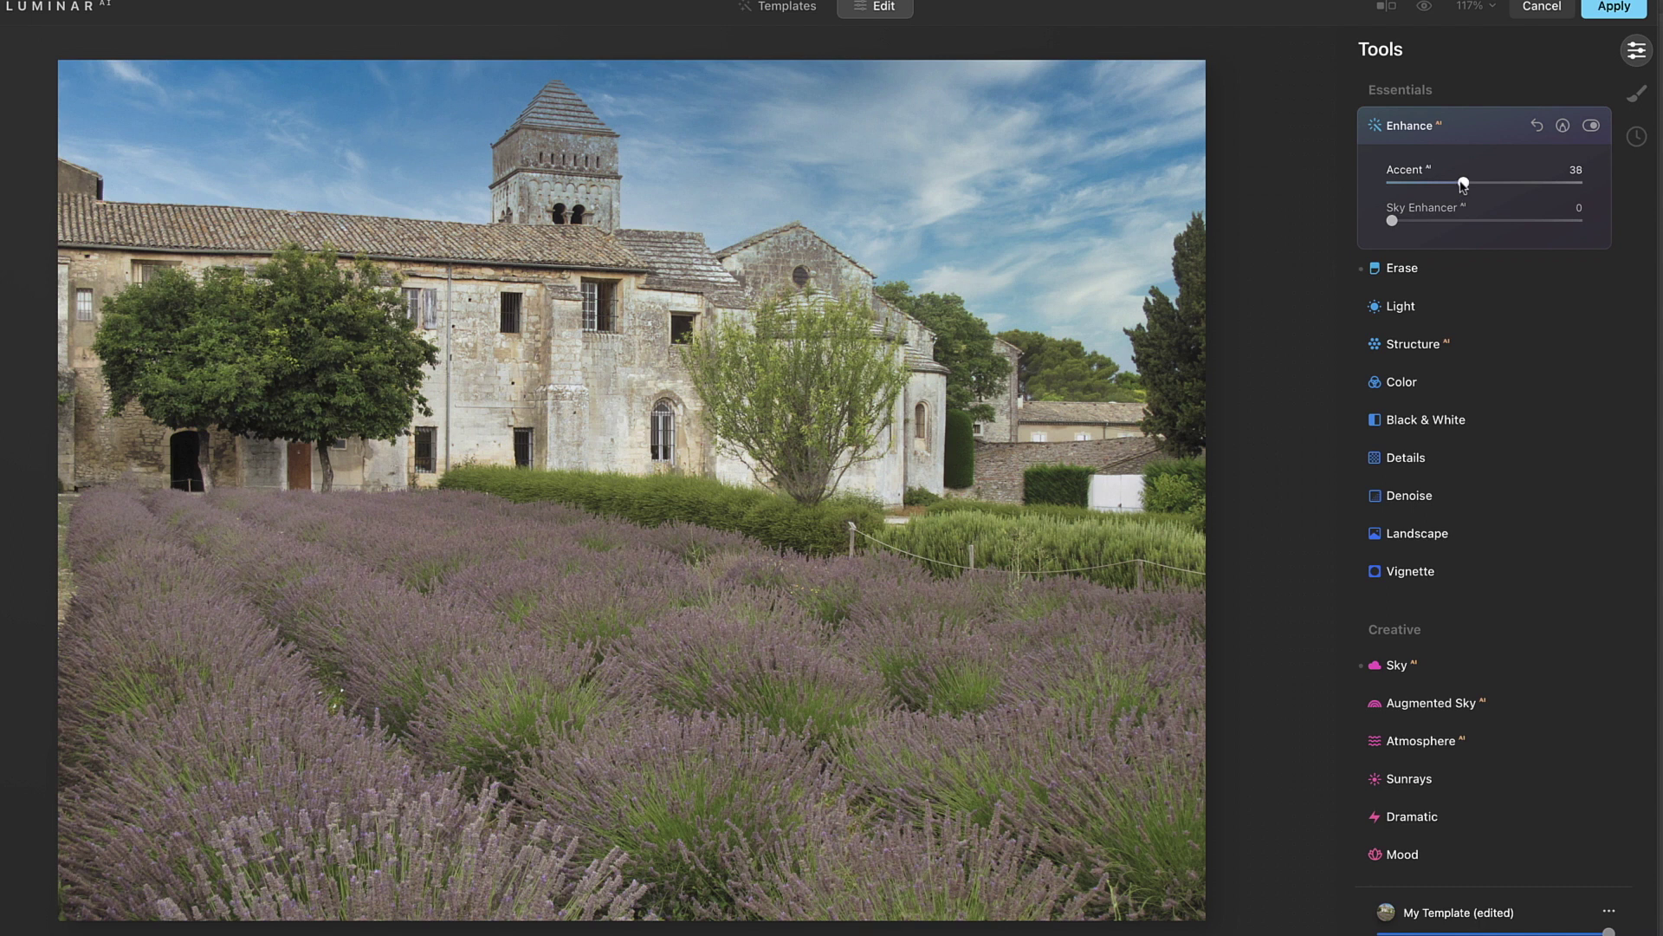
mouse_move(1466, 182)
left_mouse_down()
mouse_move(1385, 184)
mouse_move(1445, 185)
left_mouse_up()
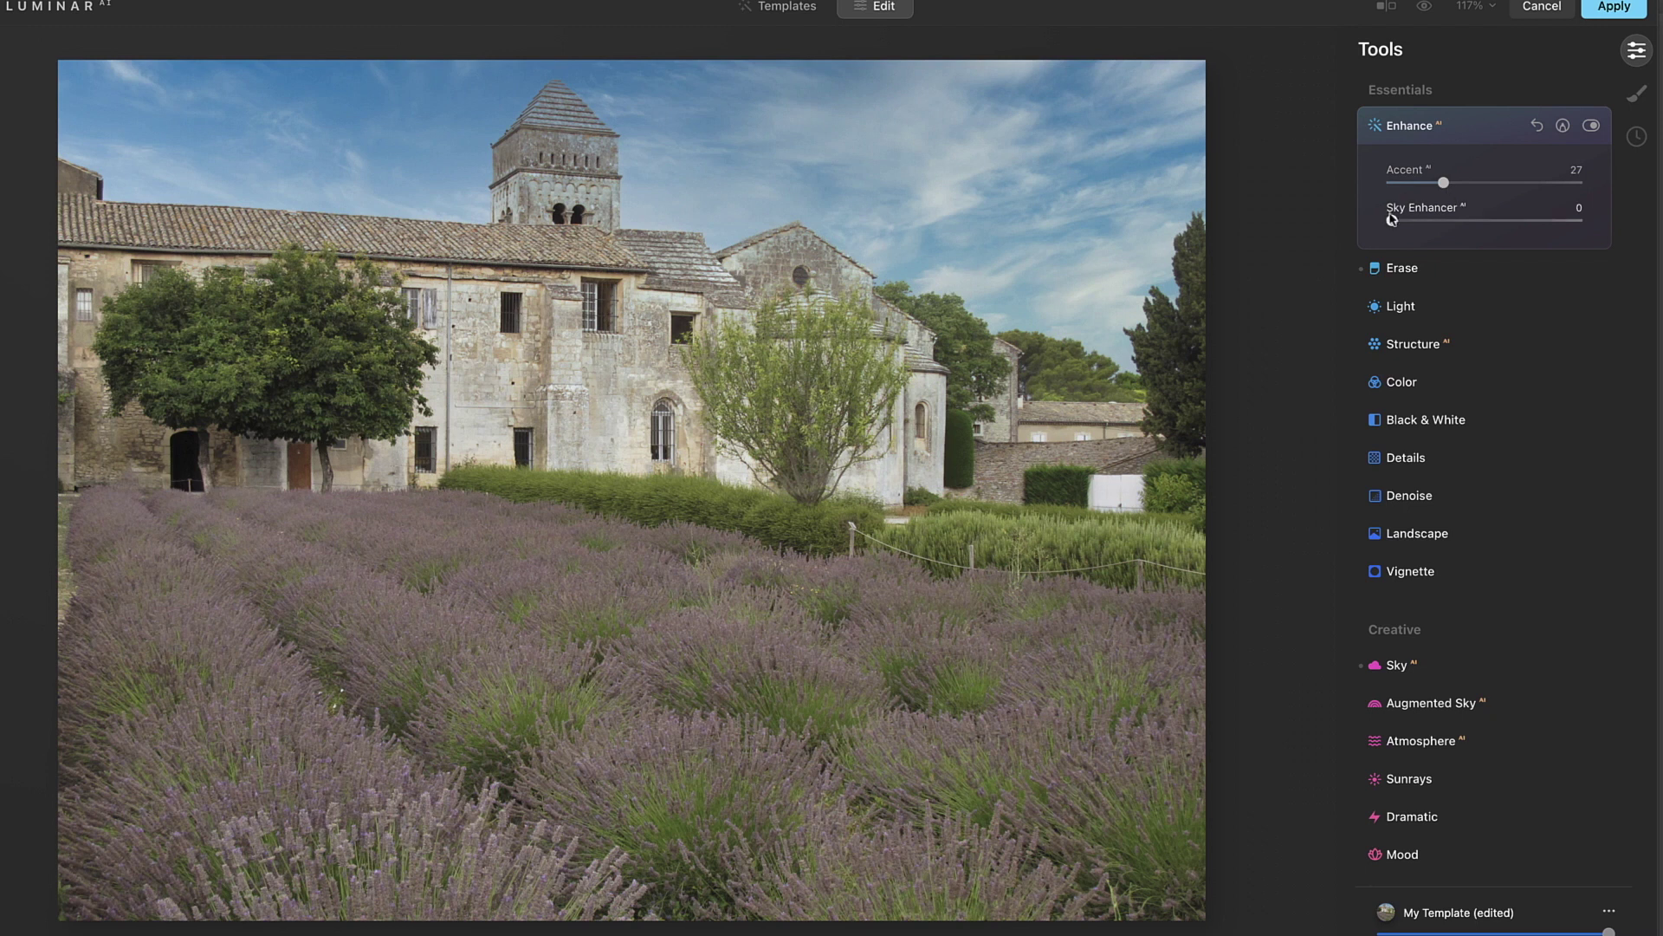
left_click_drag(1394, 222, 1435, 227)
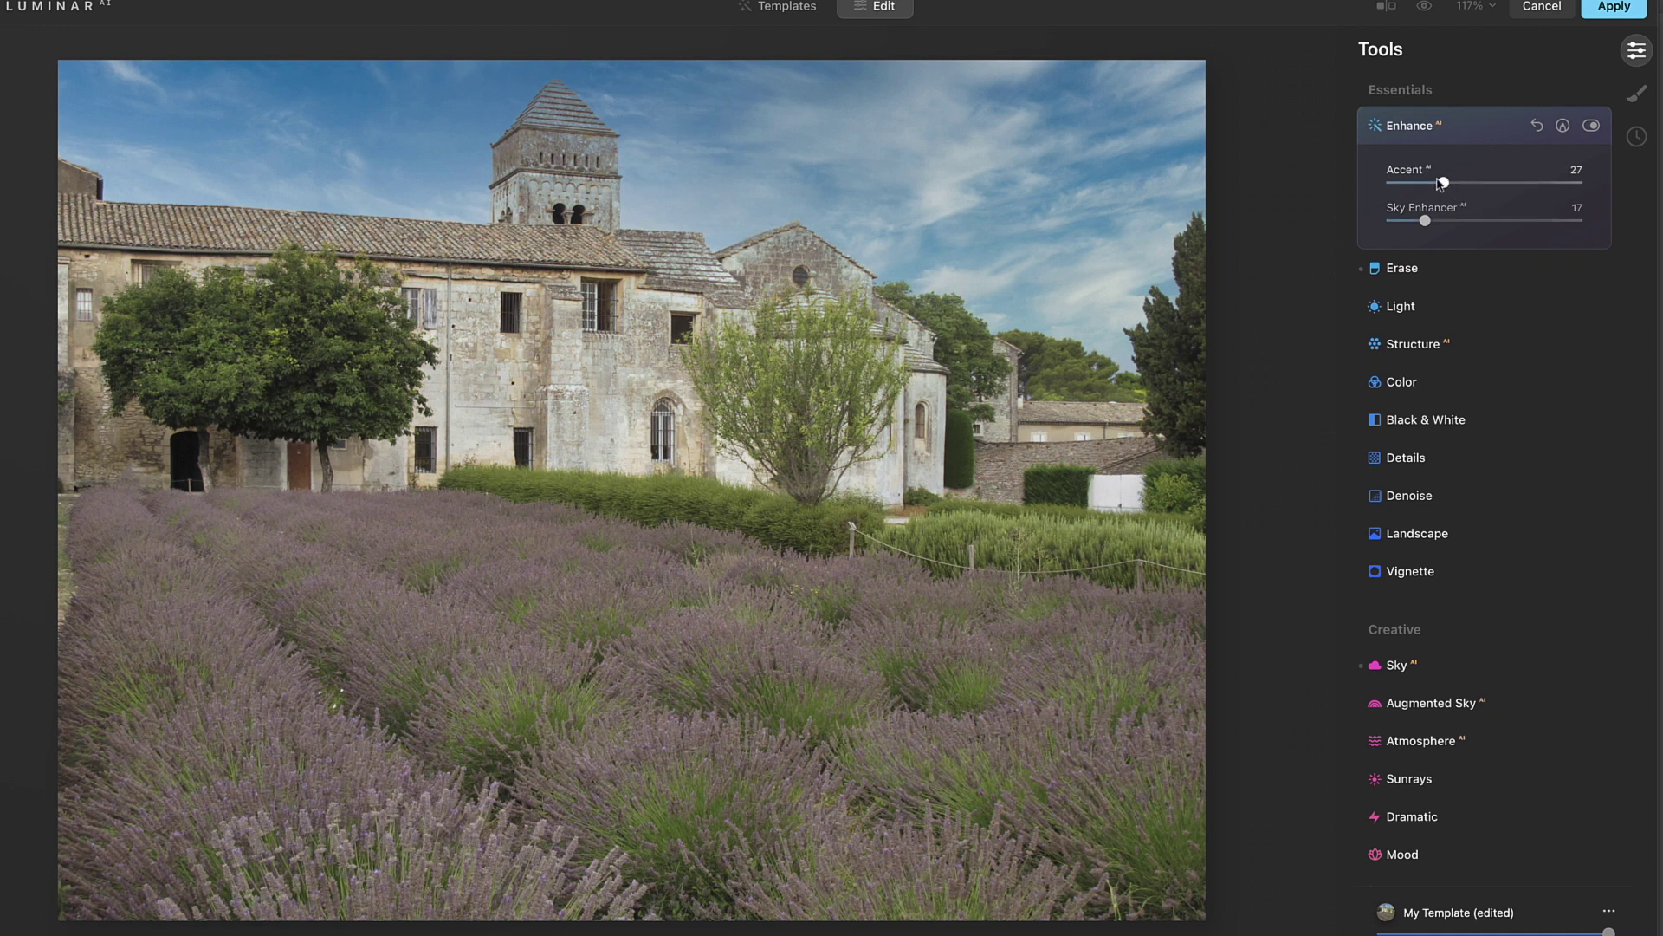
left_click_drag(1443, 183, 1447, 185)
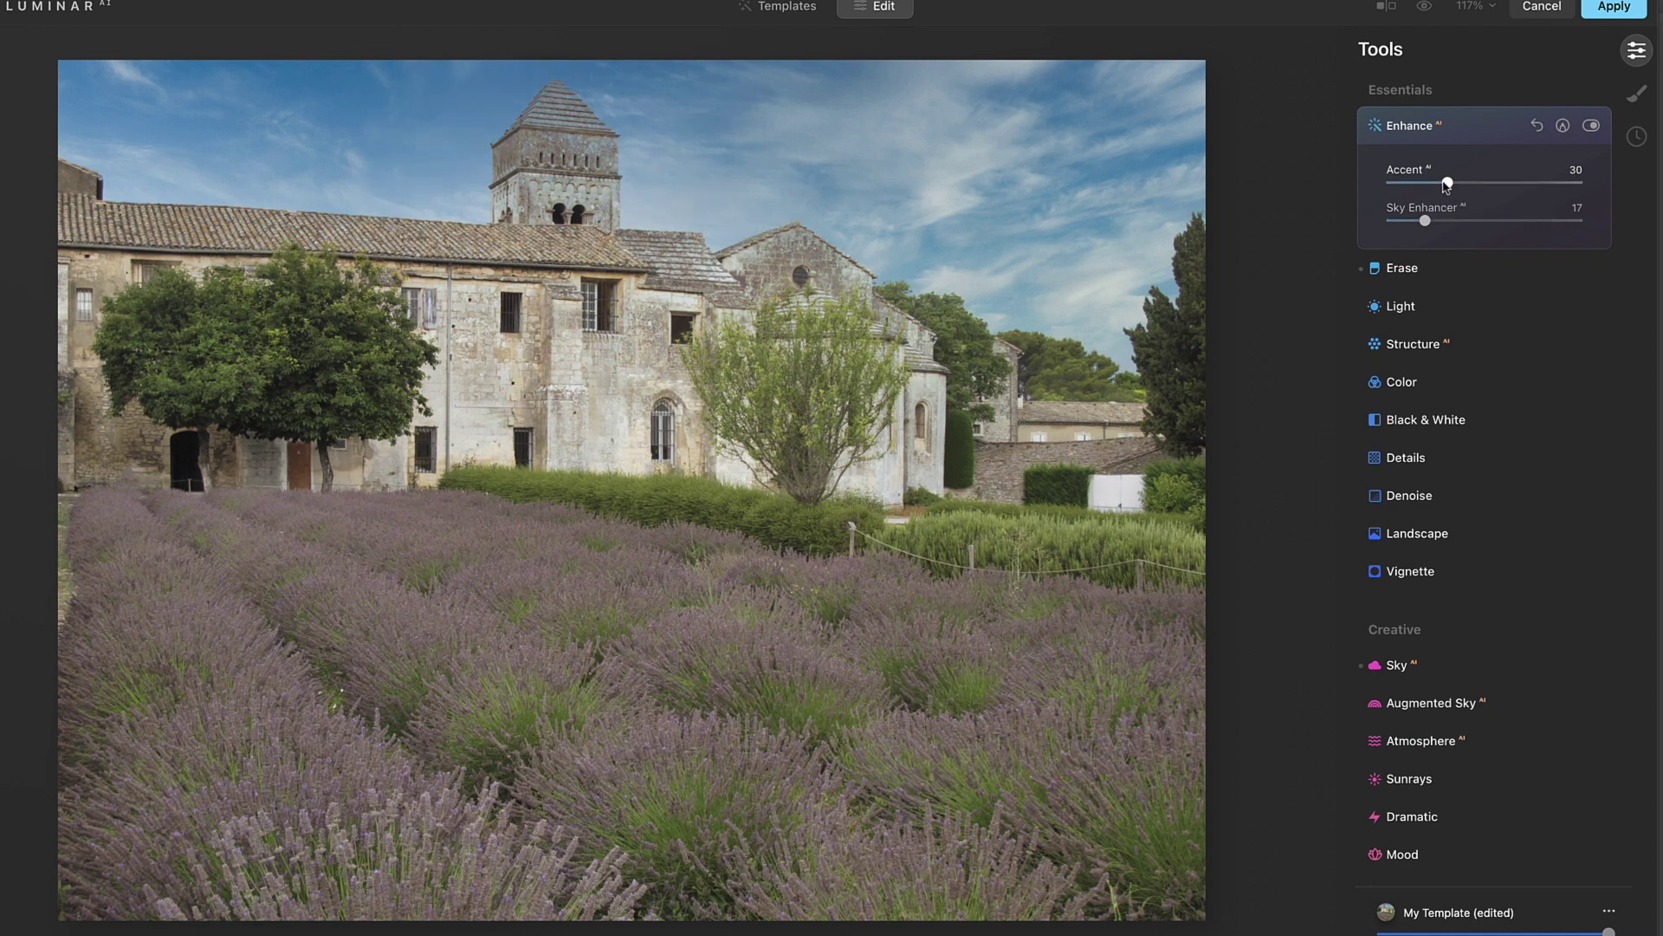
Toggle Enhance off and on repeatedly to compare its effect
left_click(1590, 128)
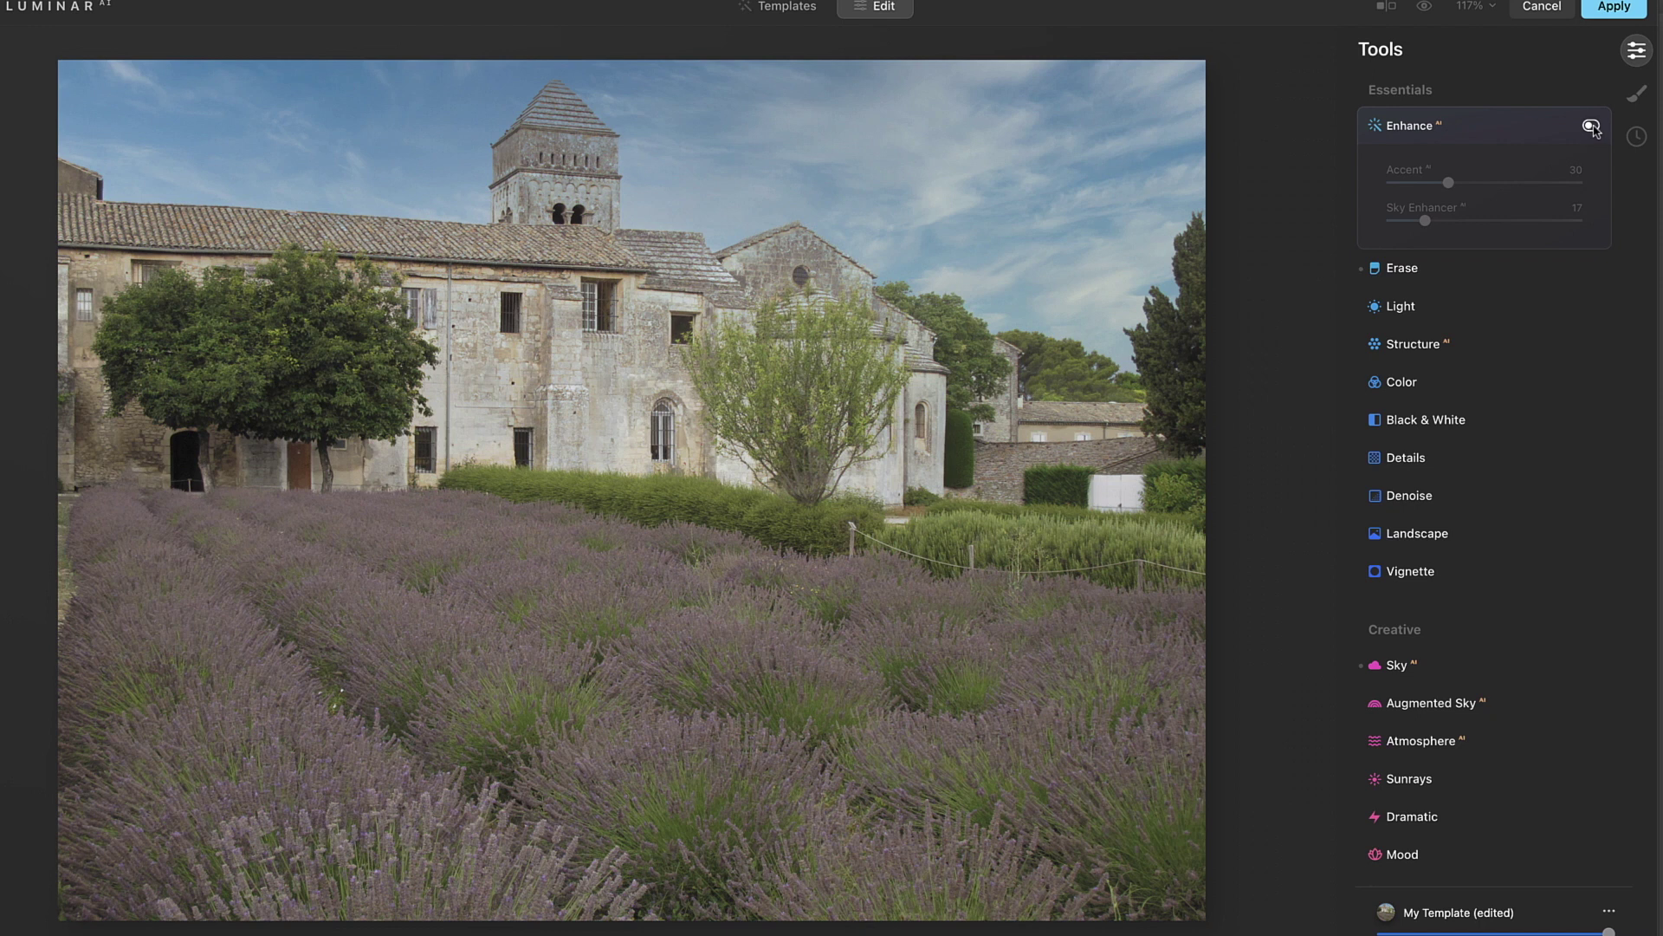
left_click(1590, 127)
left_click(1591, 127)
left_click(1591, 127)
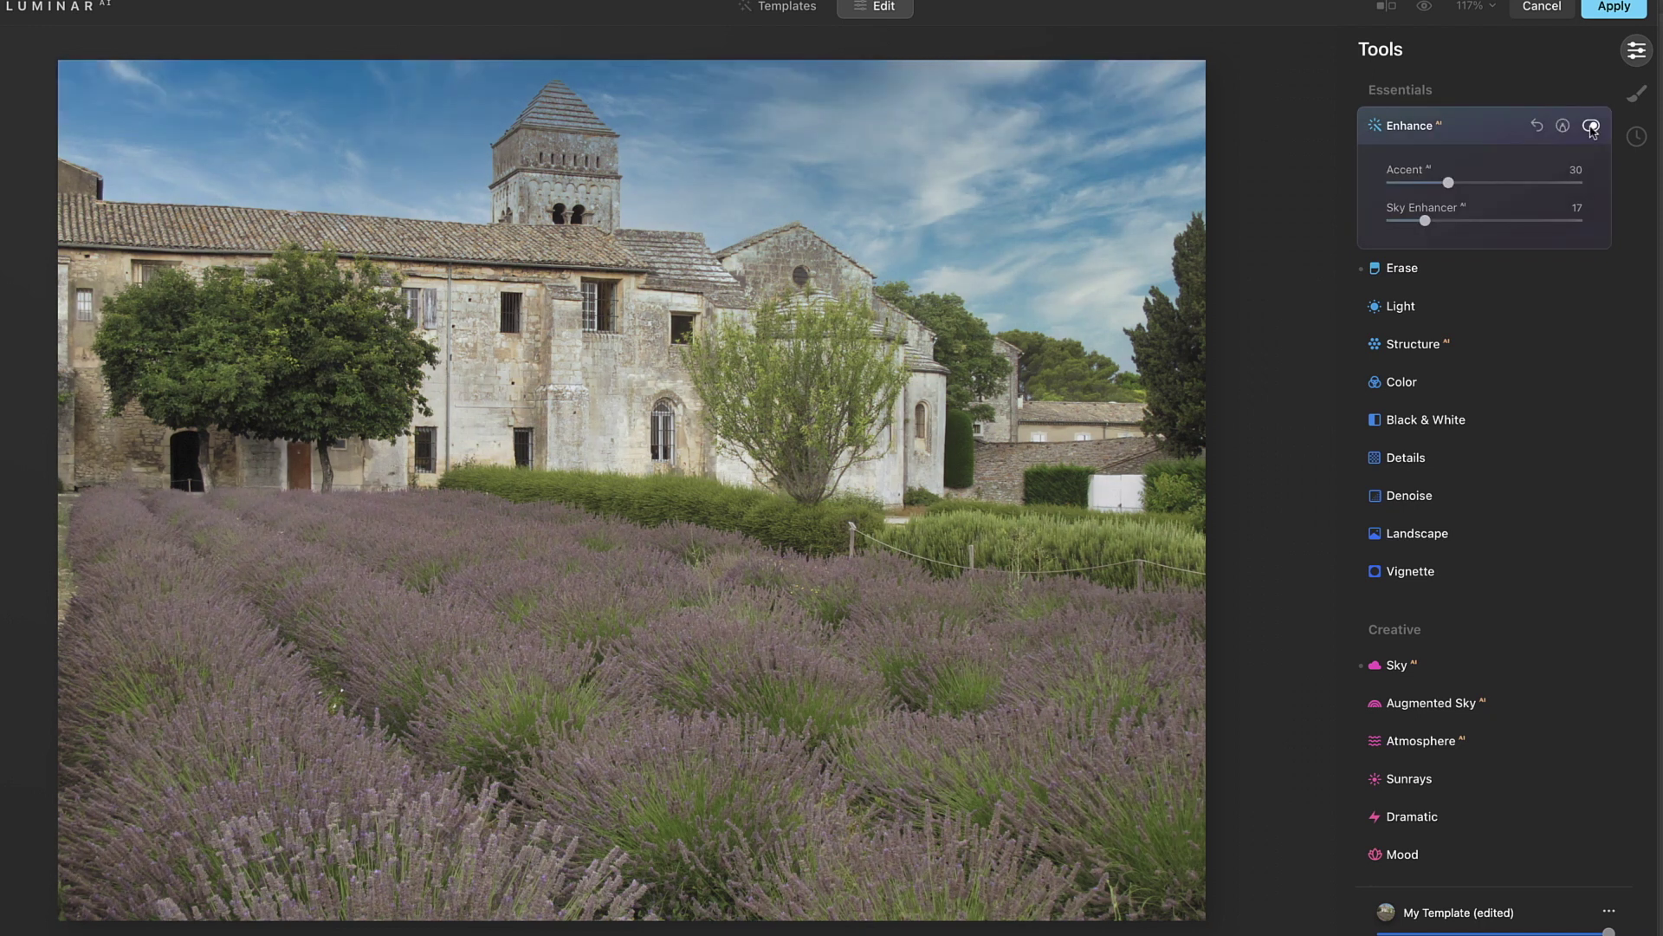
left_click(1591, 127)
left_click(1592, 127)
left_click(1593, 128)
left_click(1595, 128)
Compare original and edited sky in the Before/After split, then recheck the Enhance toggle
left_click(1389, 7)
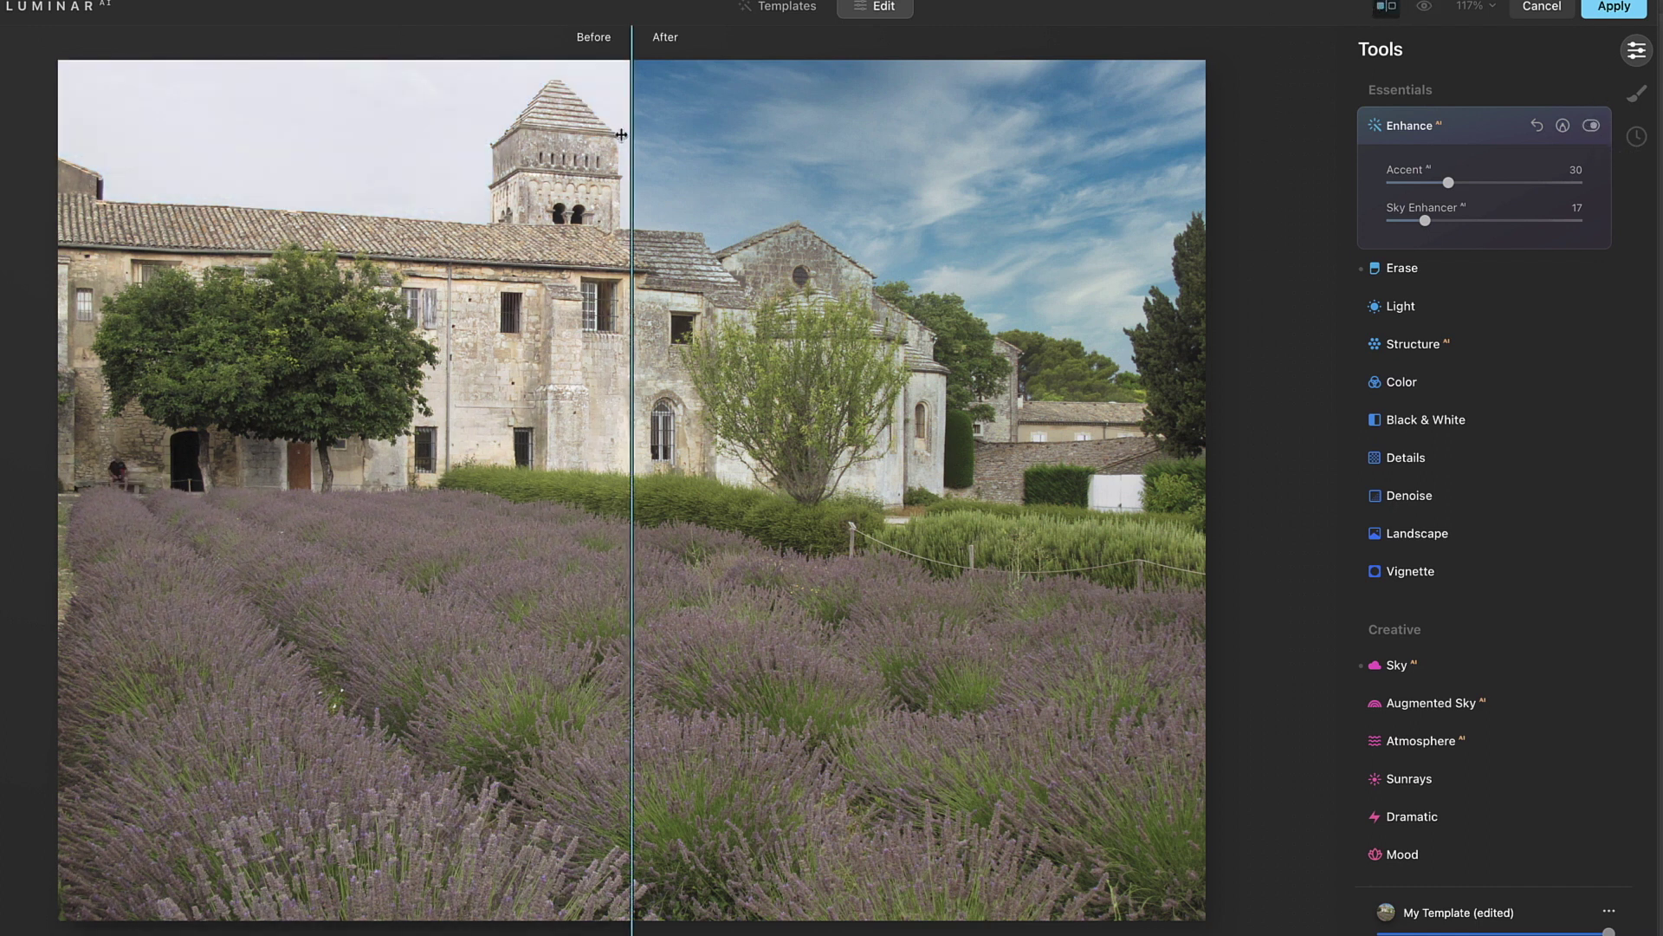
left_click_drag(634, 136, 113, 182)
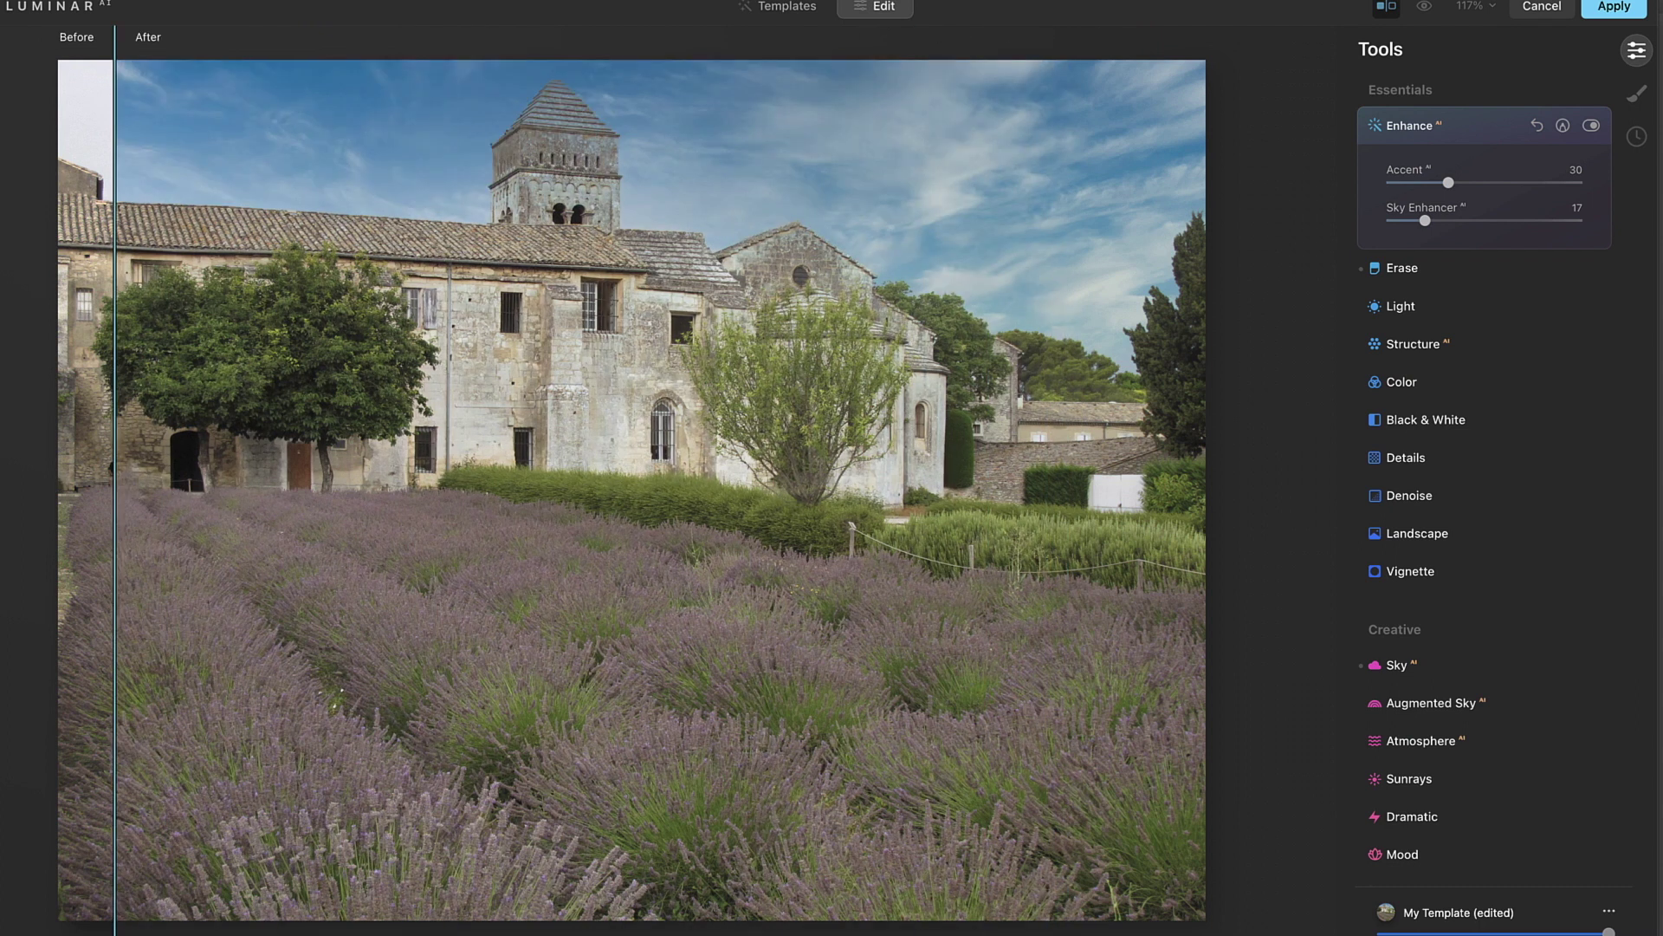
left_click(1387, 7)
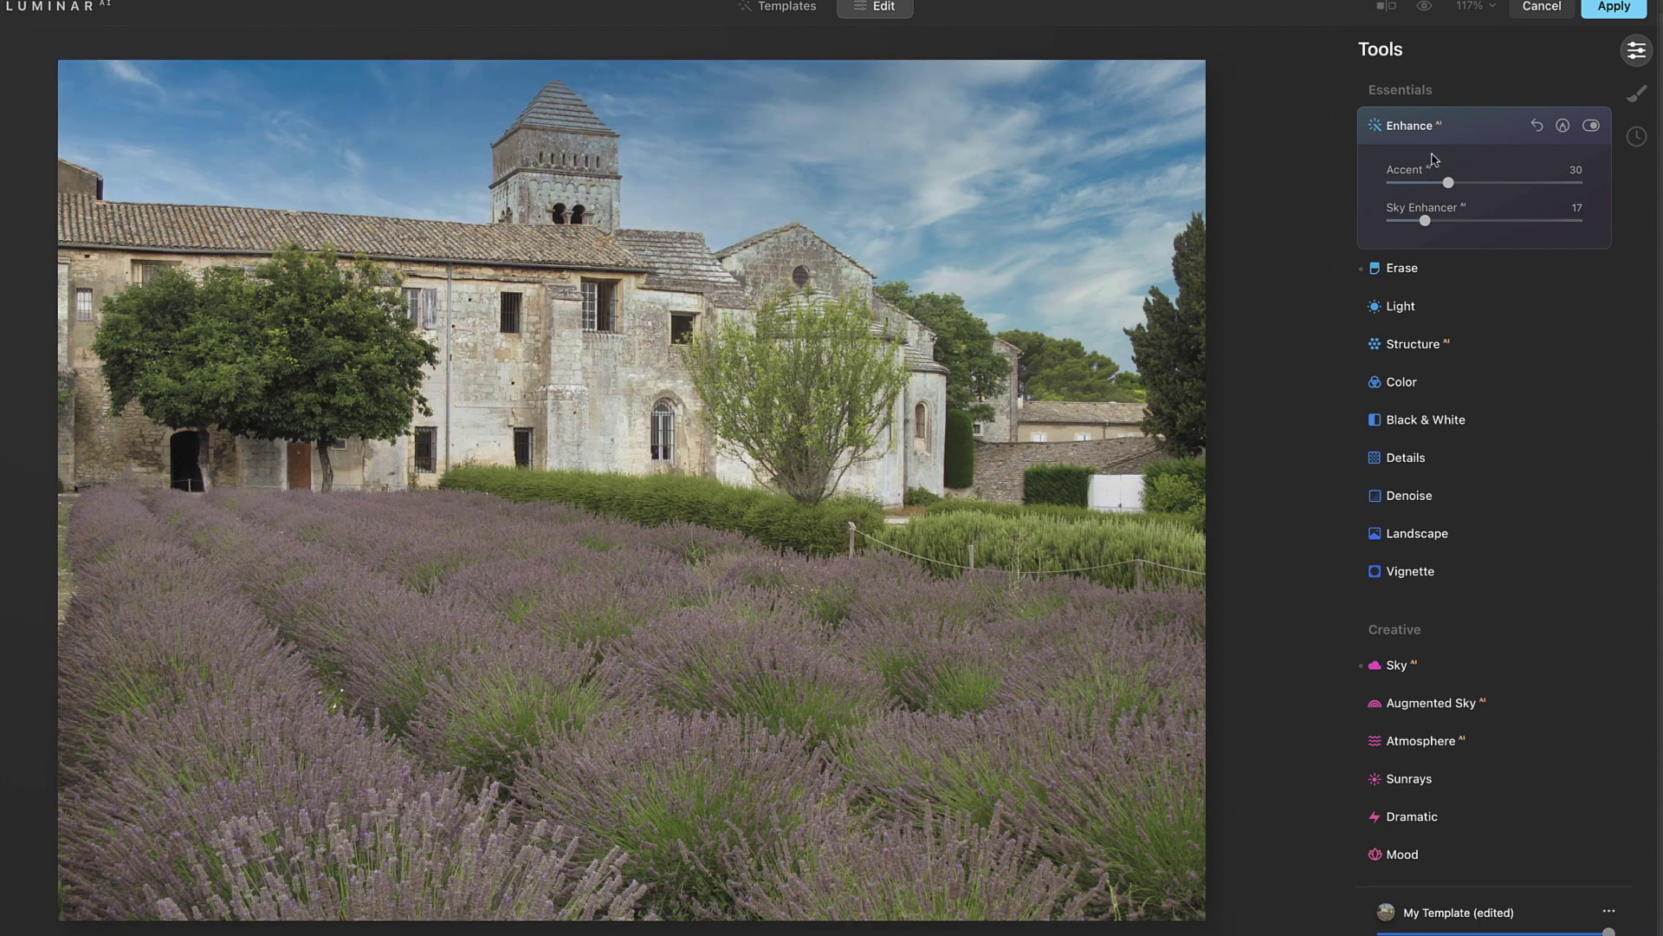
left_click(1591, 128)
left_click(1592, 126)
left_click(1591, 127)
left_click(1592, 127)
left_click(1416, 344)
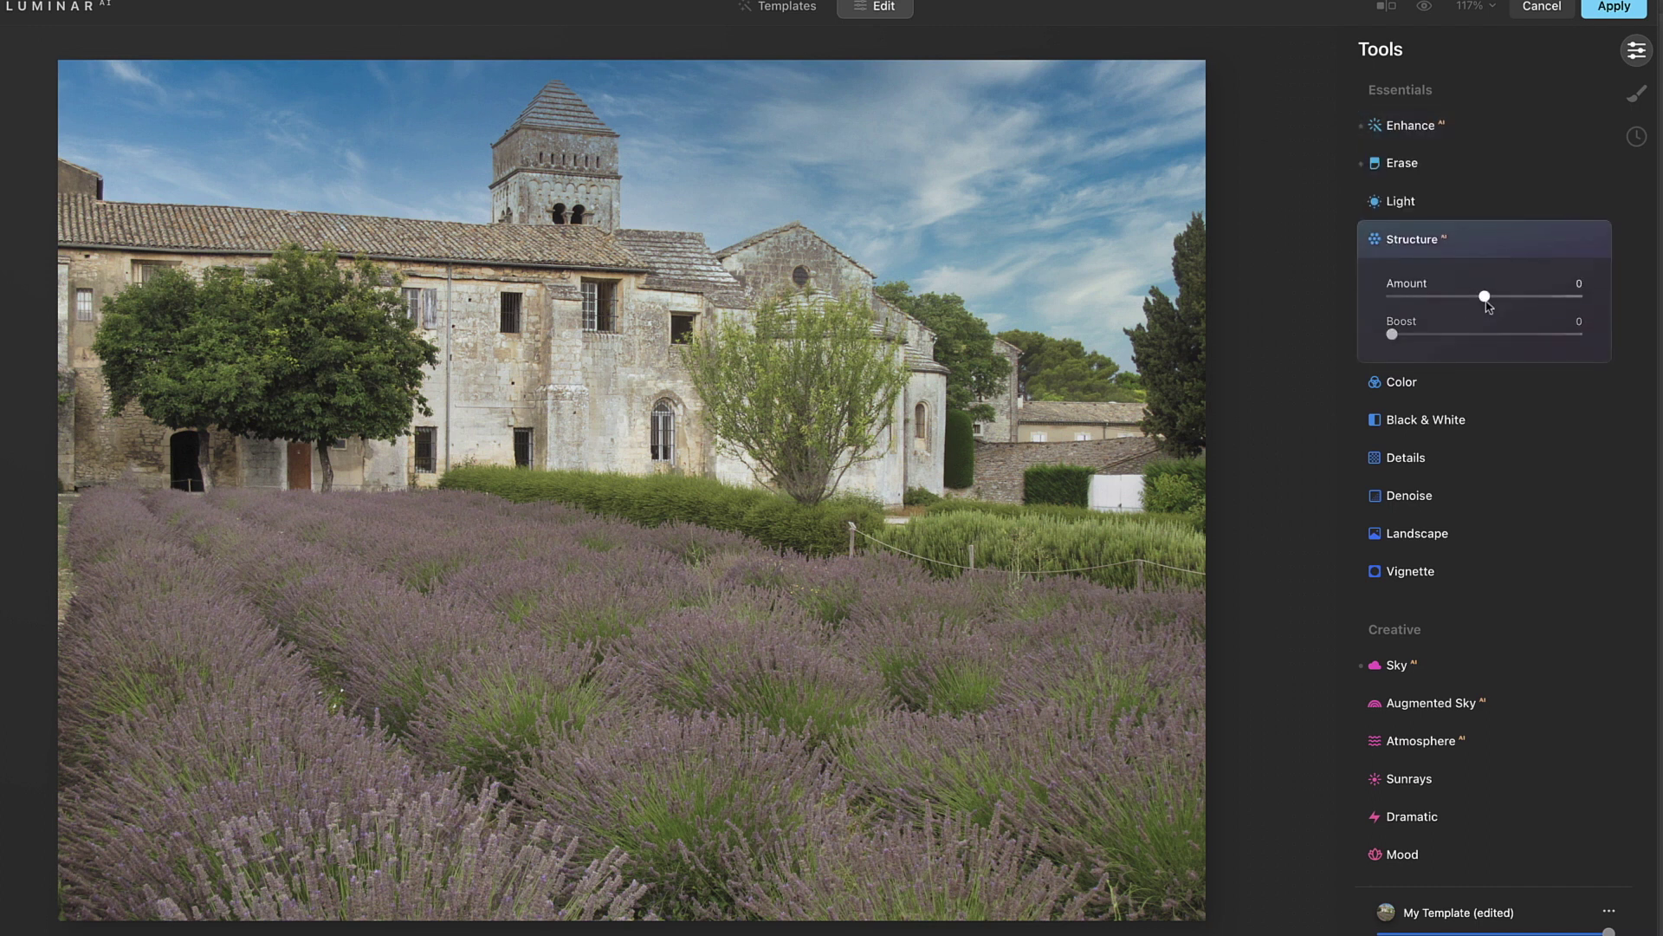
Add light Structure with Amount about 12 and Boost 4, leaving Details unchanged
left_click_drag(1487, 297, 1490, 297)
left_click_drag(1393, 334, 1417, 337)
left_click_drag(1493, 302, 1497, 303)
left_click(1470, 242)
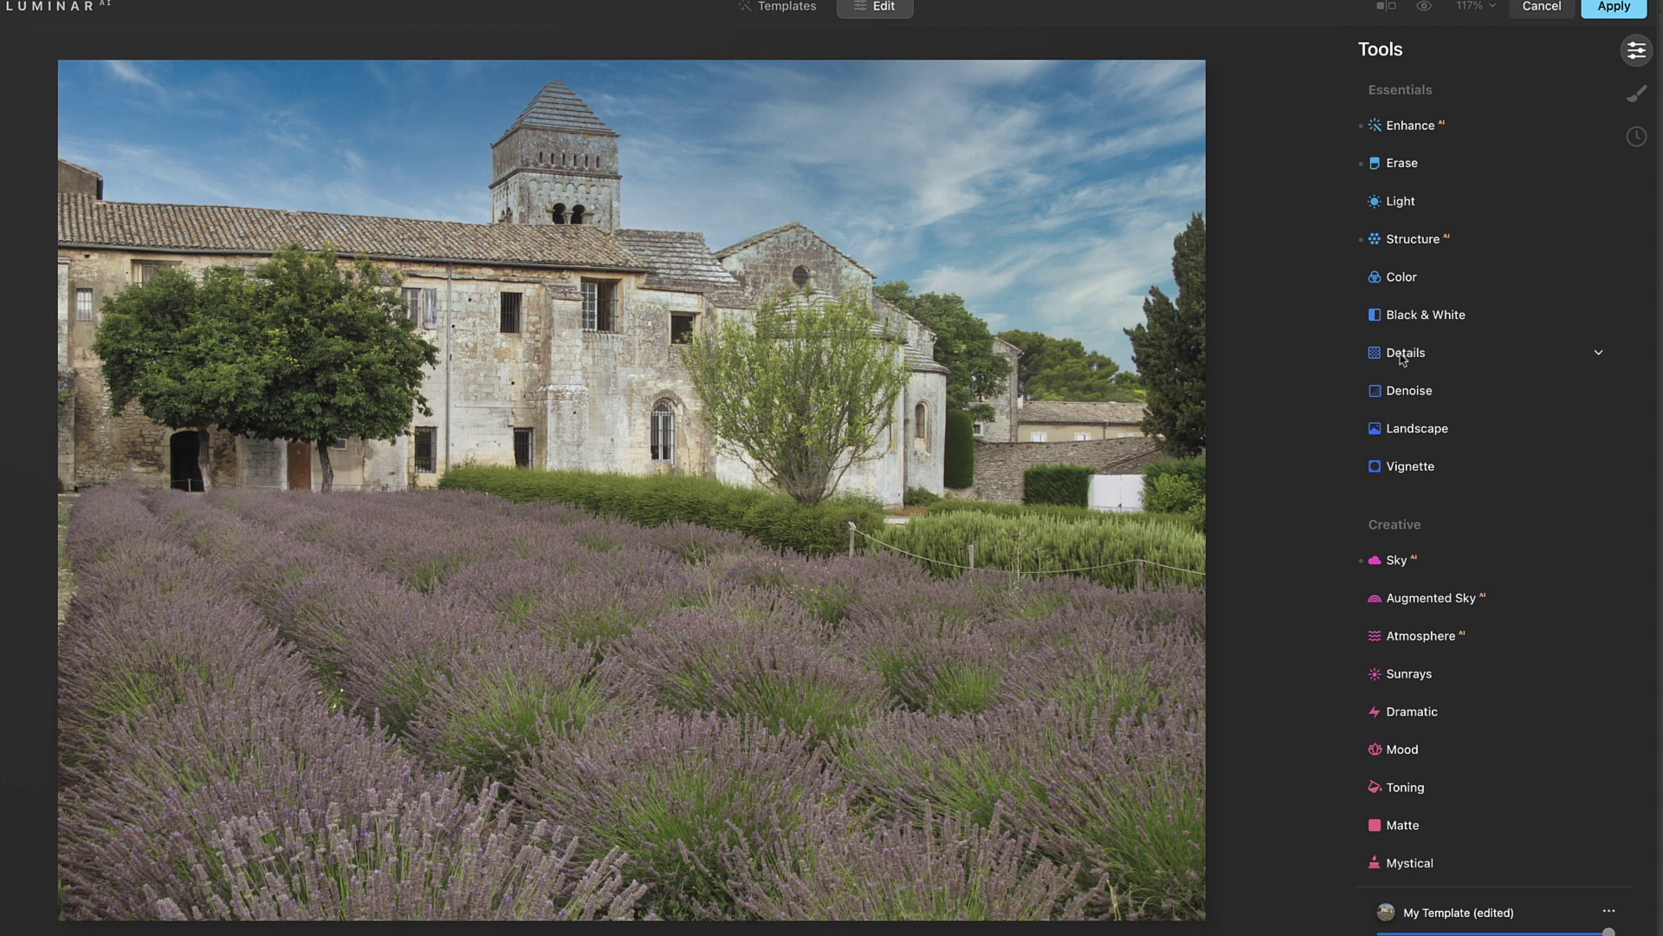
left_click(1404, 357)
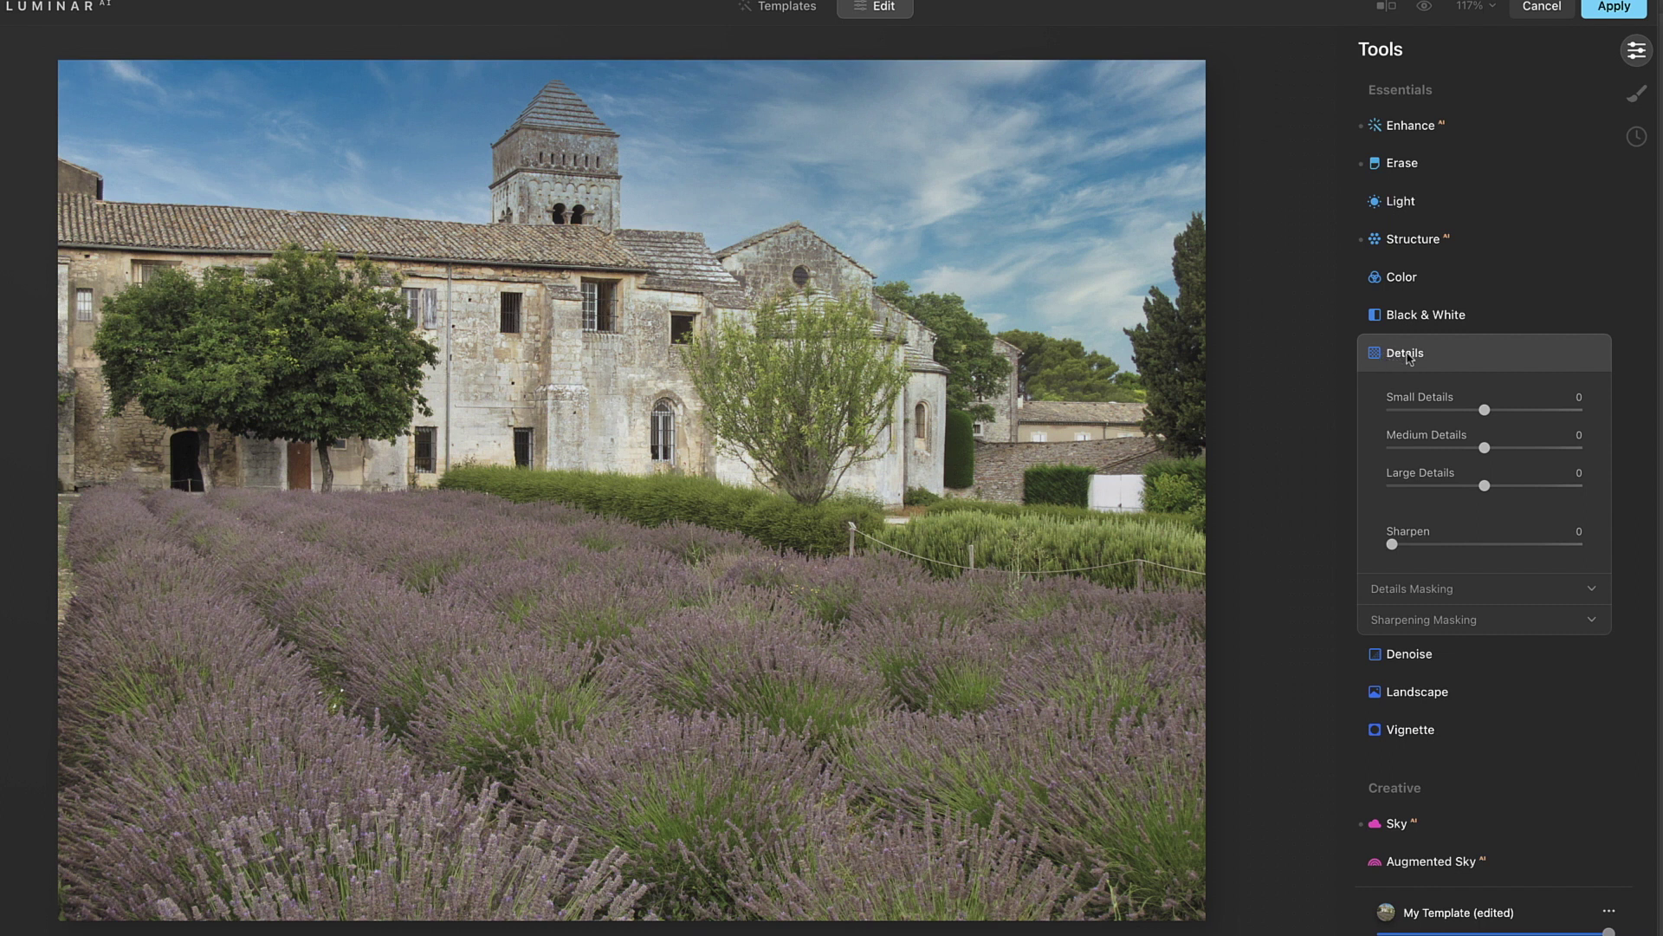
left_click(1408, 355)
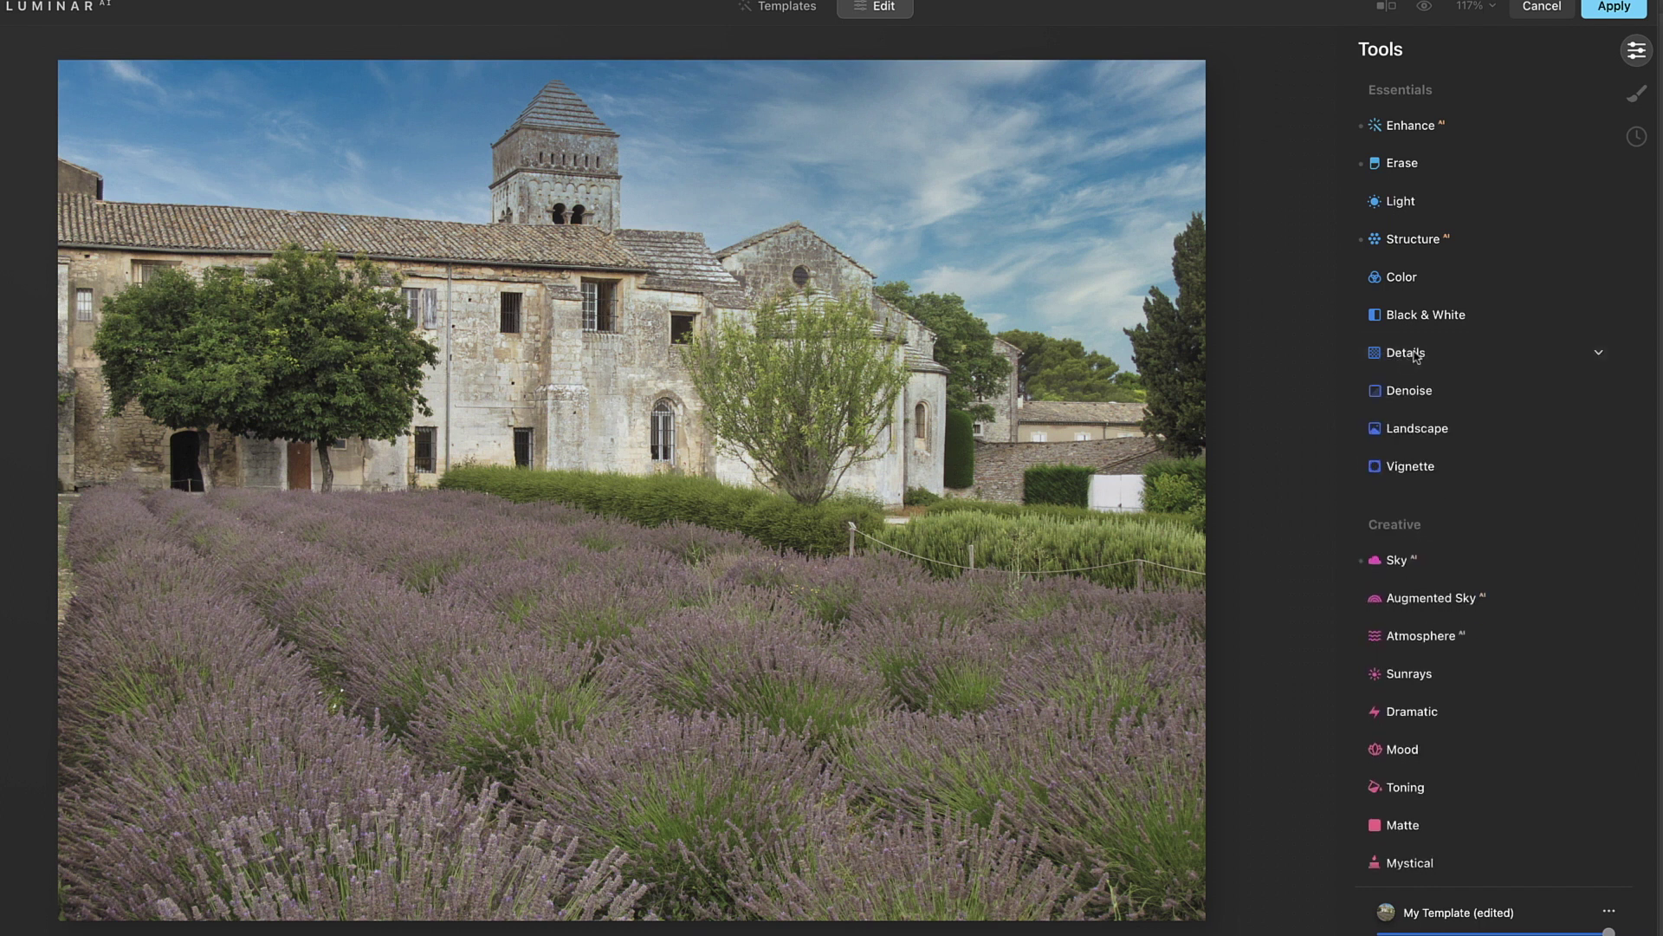
left_click(1425, 431)
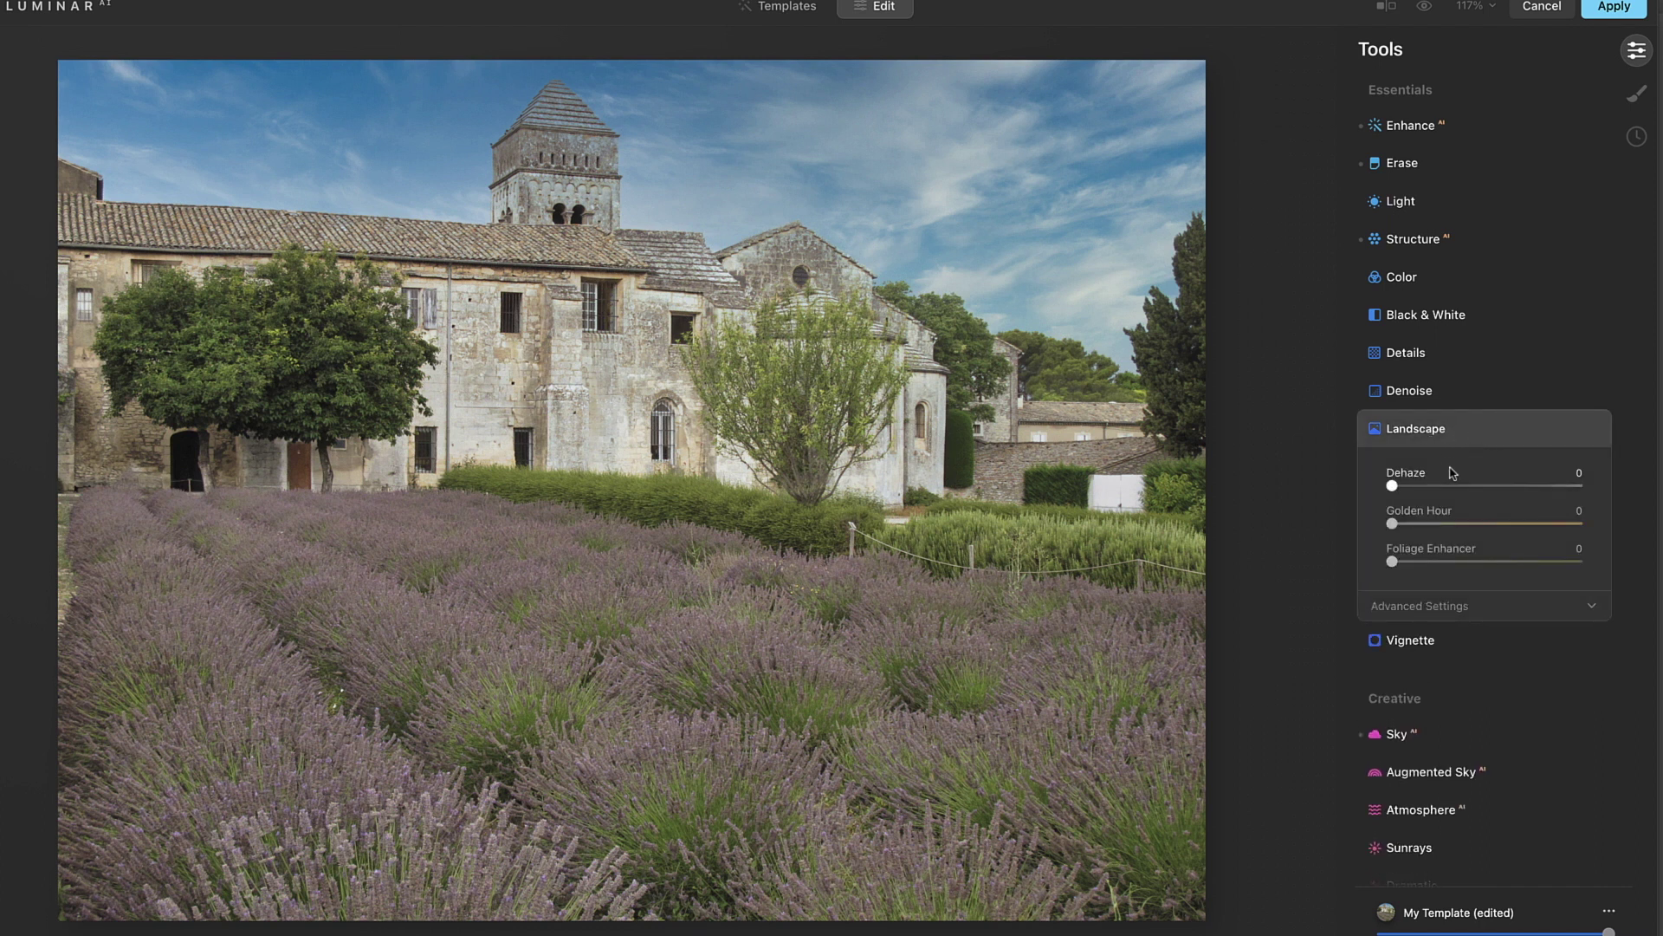
Set Landscape to Dehaze 16, Golden Hour 13 and Foliage Enhancer 7
left_click_drag(1392, 486, 1397, 526)
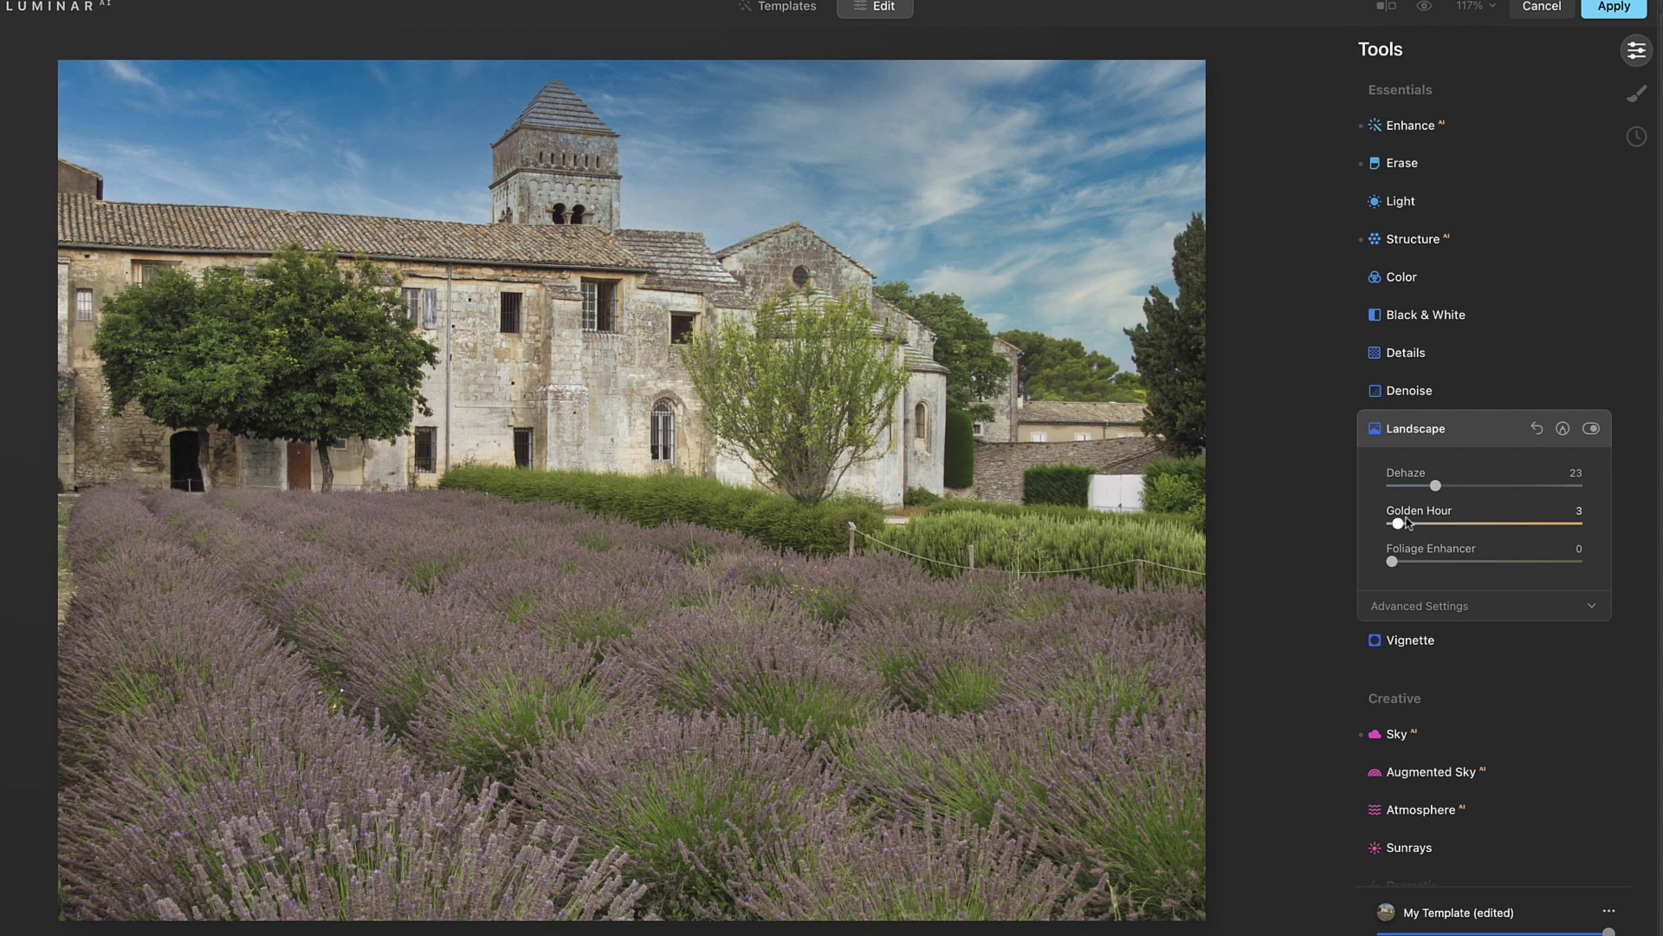
mouse_move(1400, 525)
left_mouse_down()
mouse_move(1598, 532)
mouse_move(1410, 532)
left_mouse_up()
left_click_drag(1404, 524, 1517, 531)
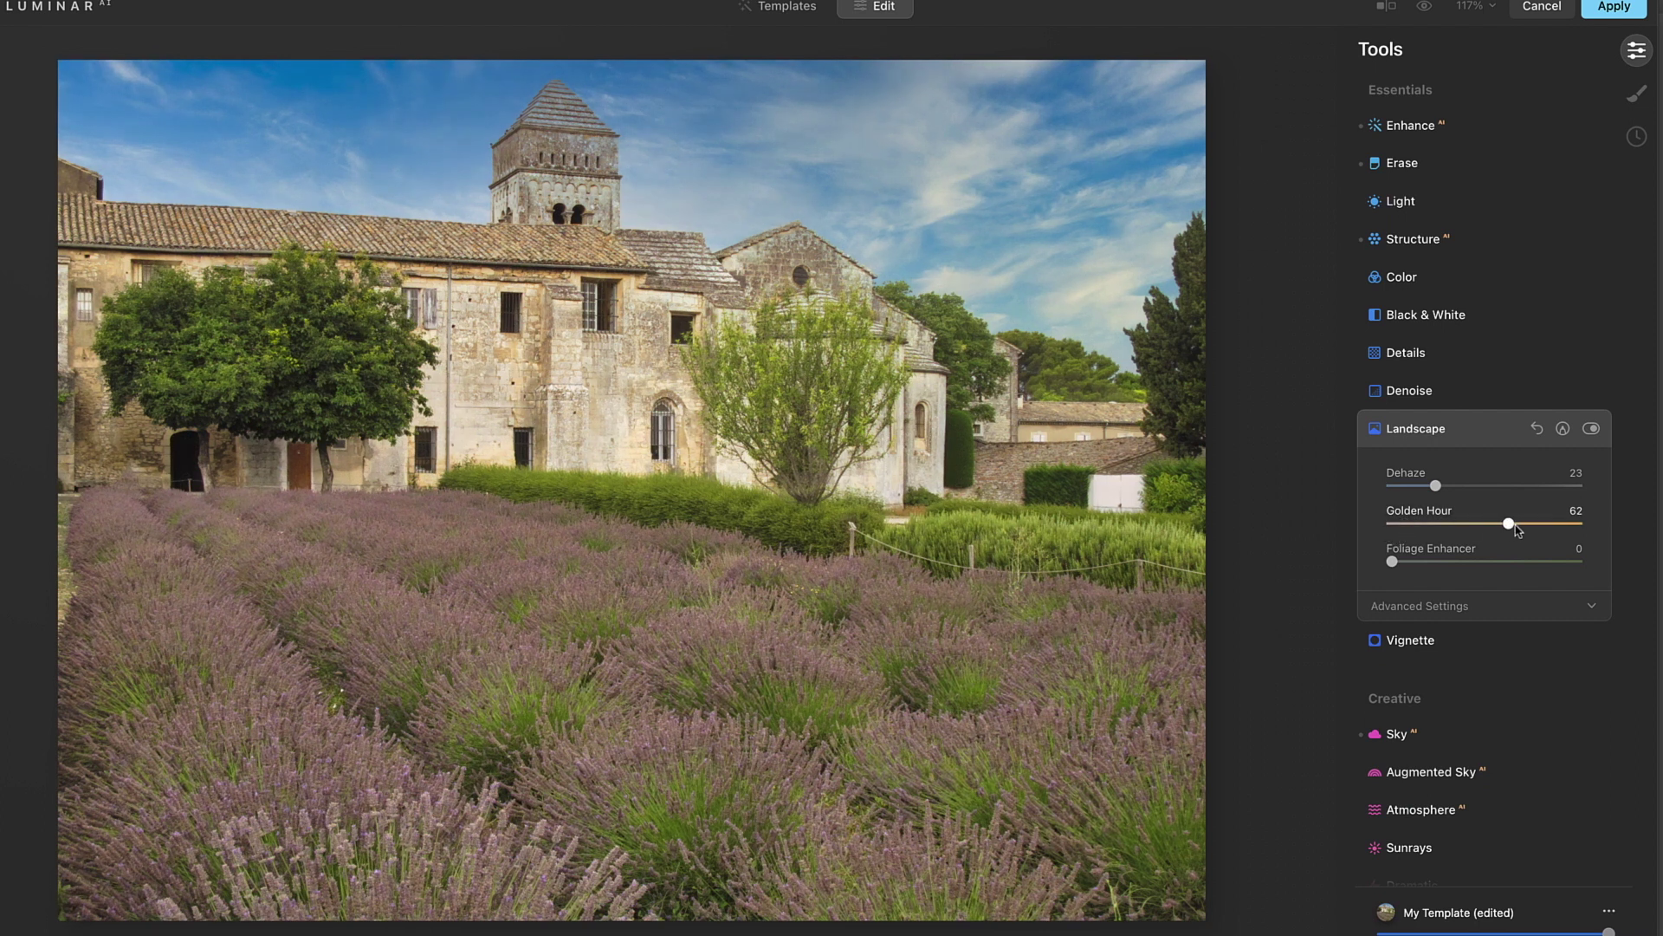
left_click_drag(1436, 485, 1539, 485)
left_click(1501, 523)
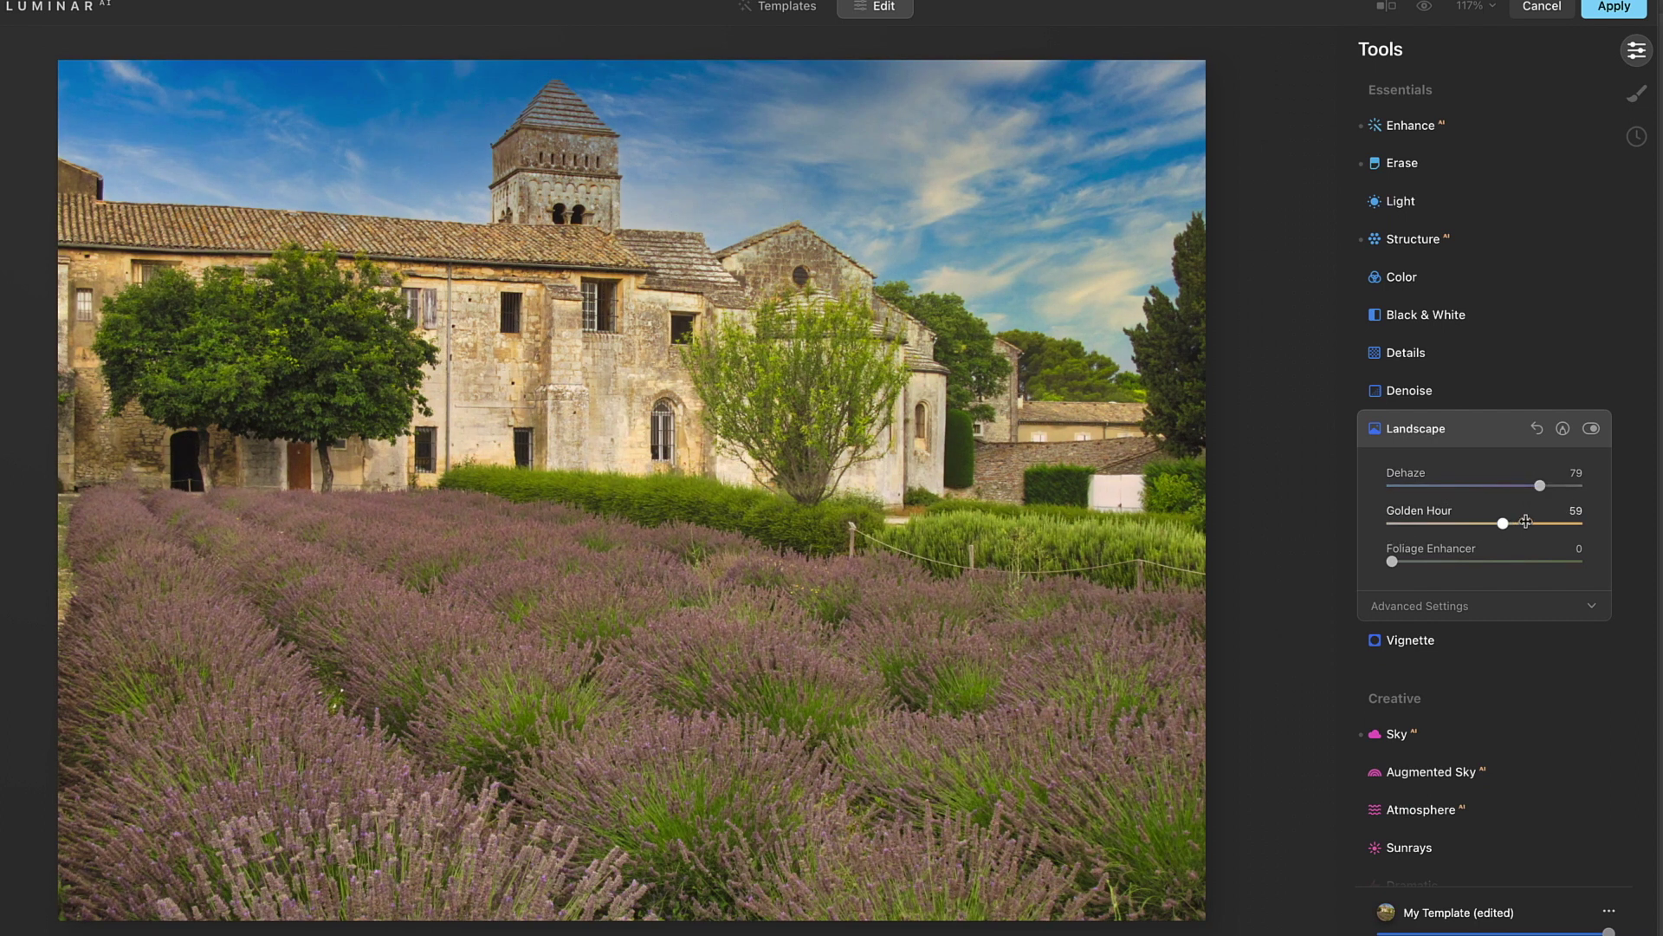
left_click_drag(1543, 487, 1422, 485)
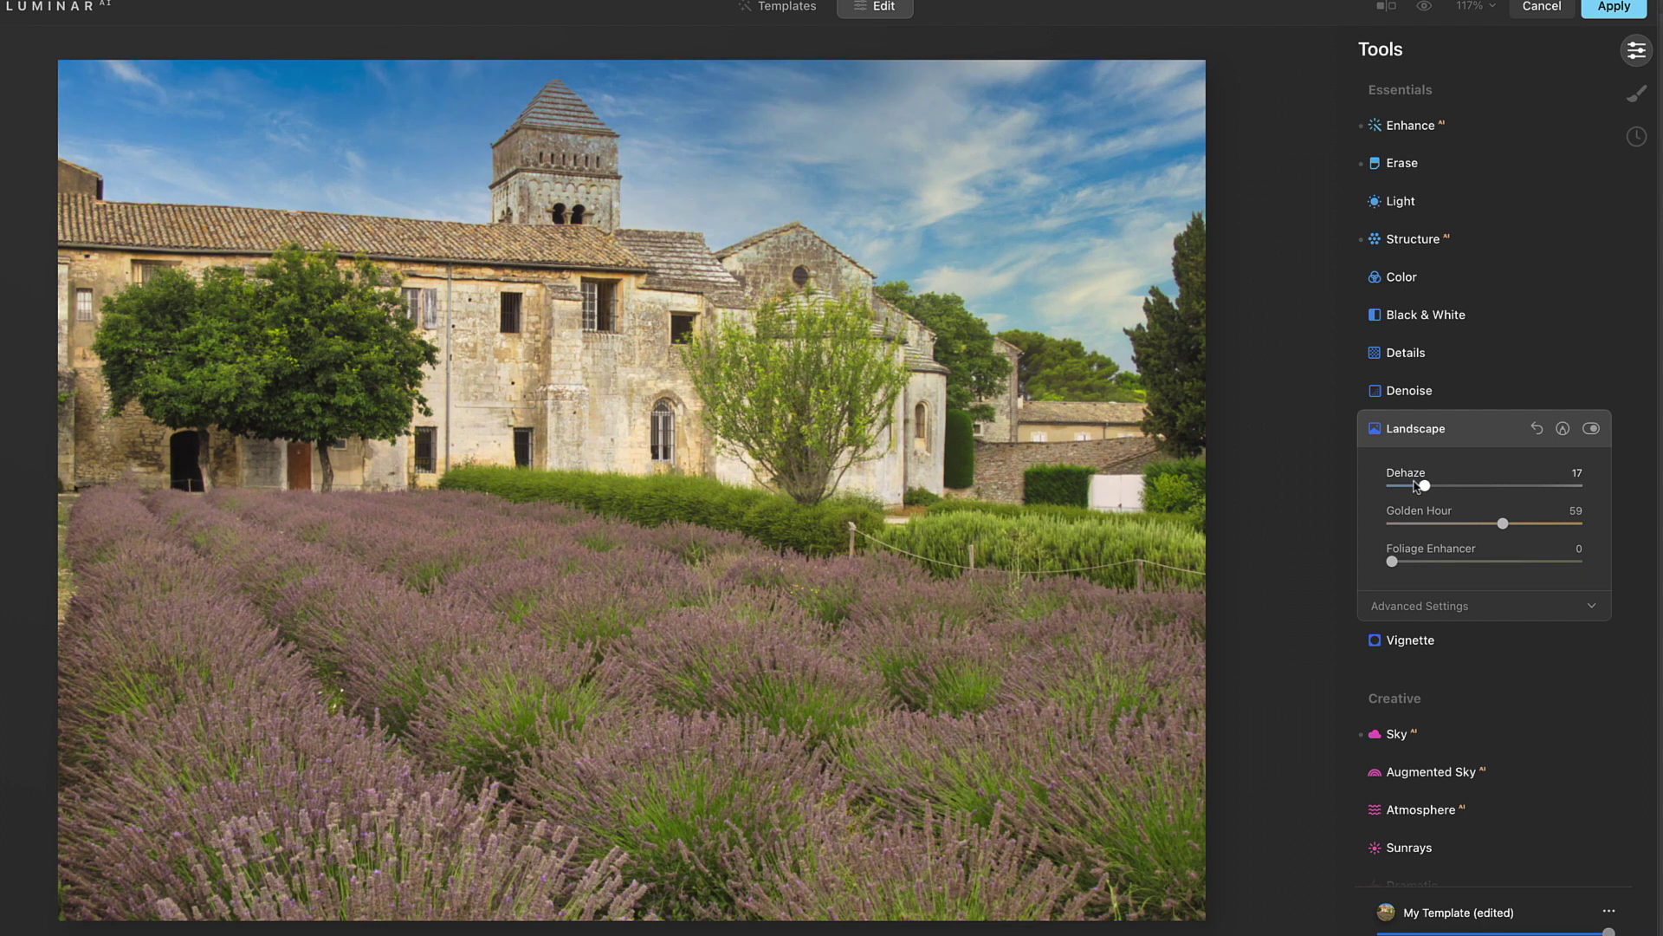
left_click_drag(1502, 523, 1412, 525)
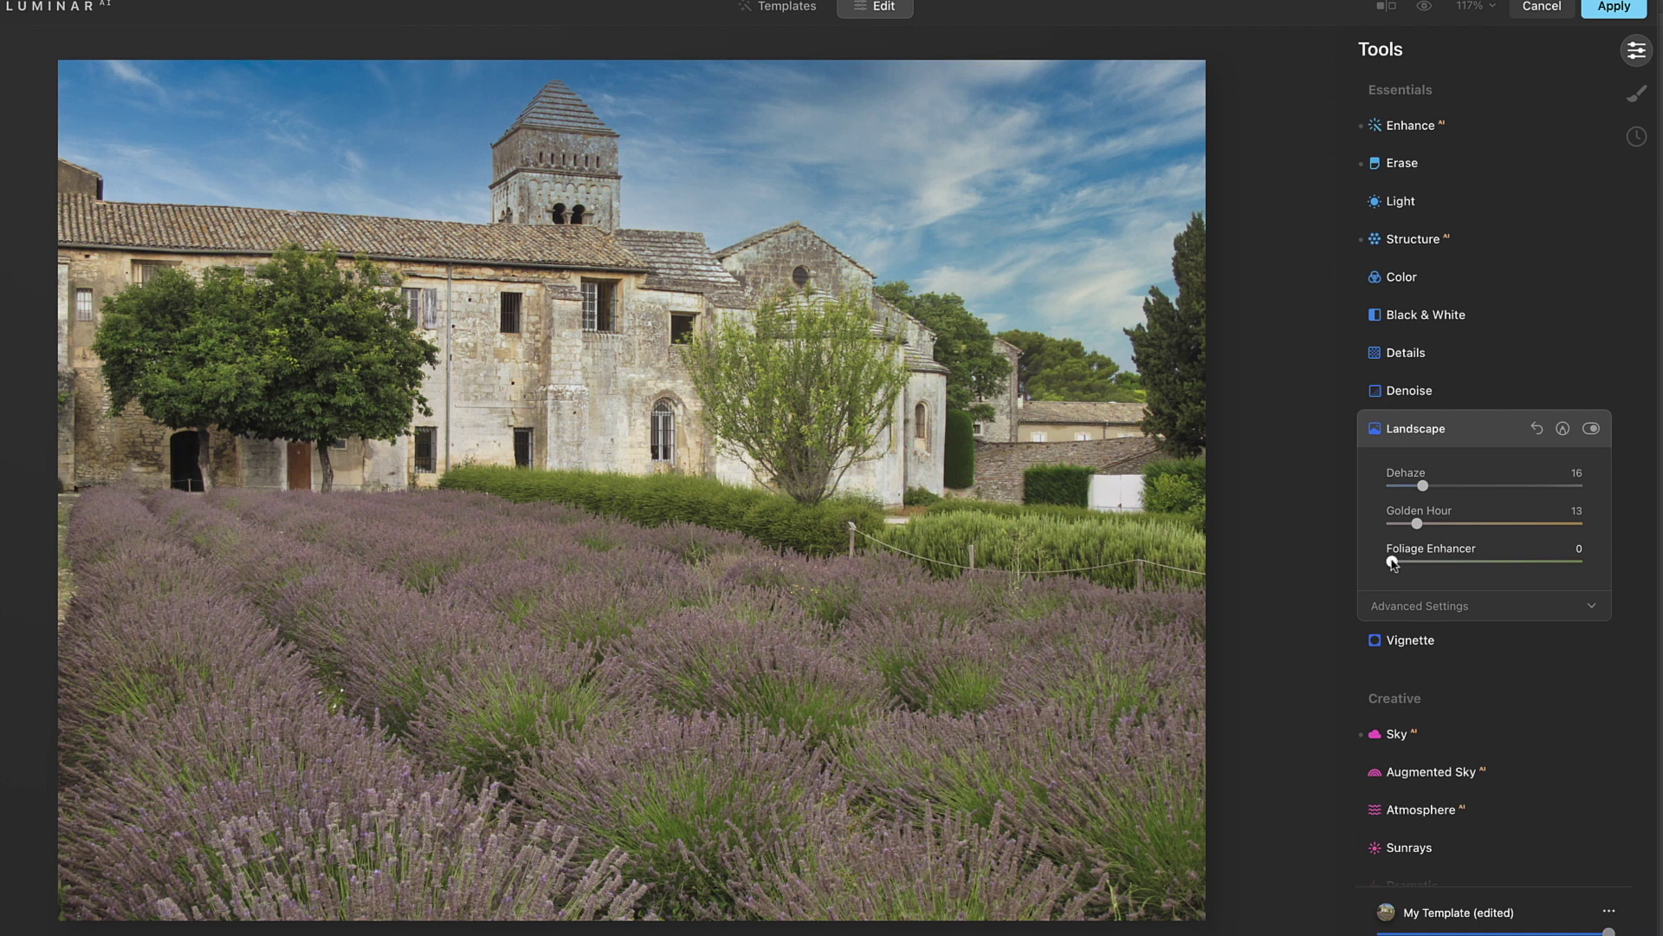
mouse_move(1392, 562)
left_mouse_down()
mouse_move(1502, 563)
mouse_move(1408, 565)
left_mouse_up()
Toggle Landscape off and on to compare, then collapse its settings
left_click(1590, 430)
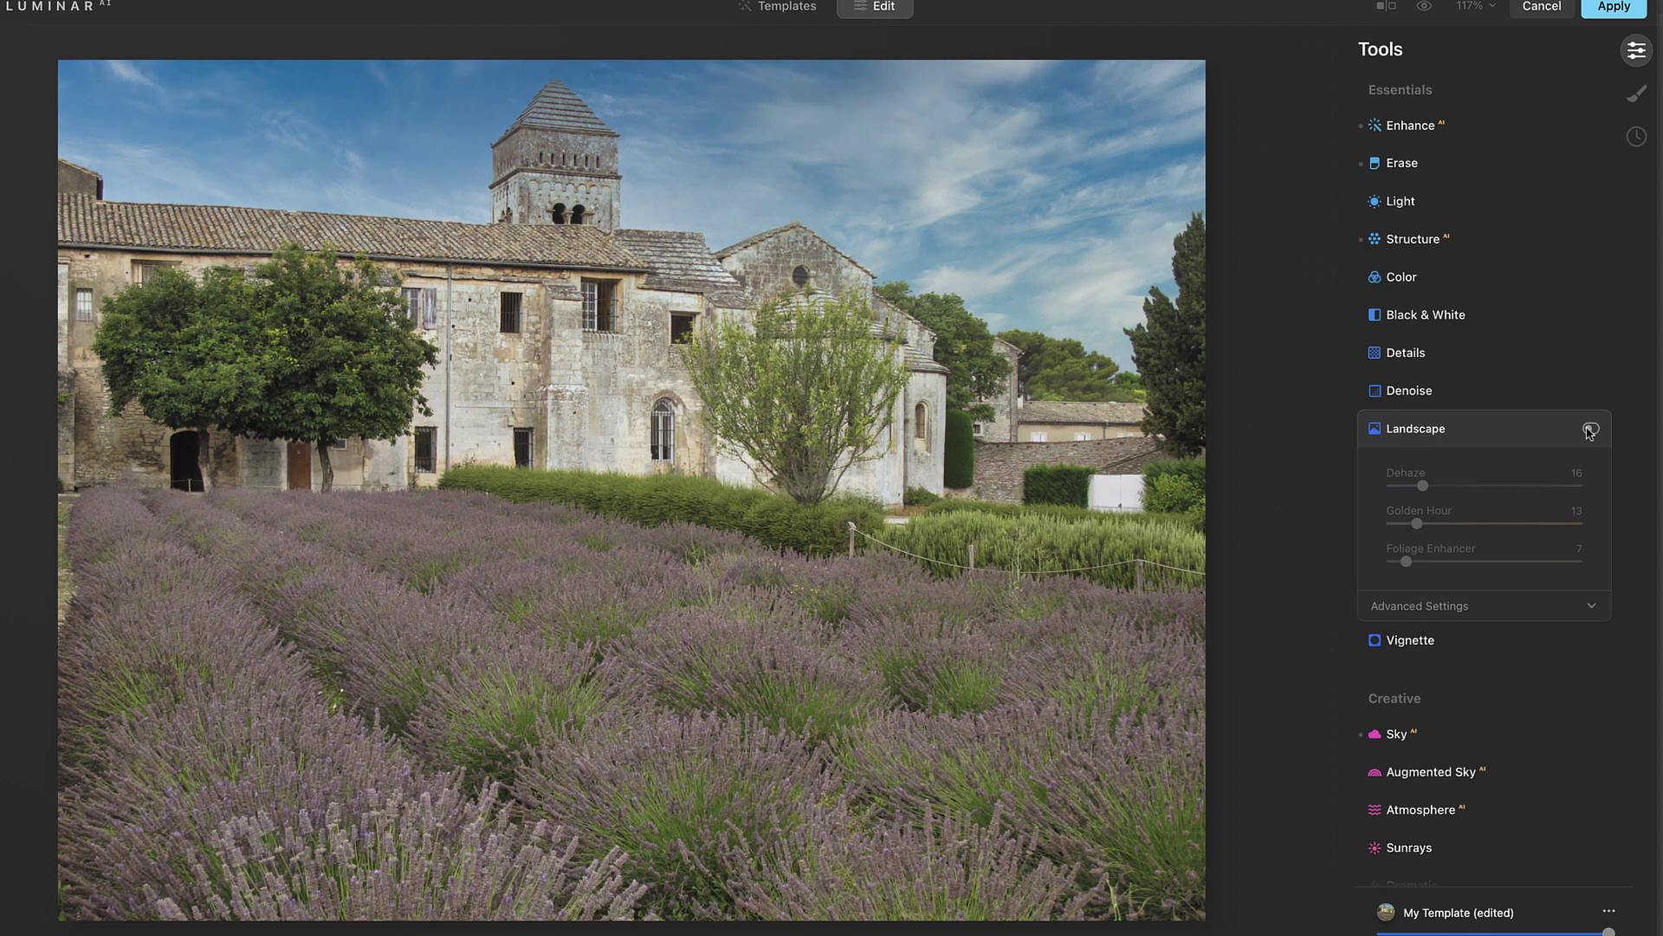
left_click(1589, 431)
left_click(1589, 430)
left_click(1589, 431)
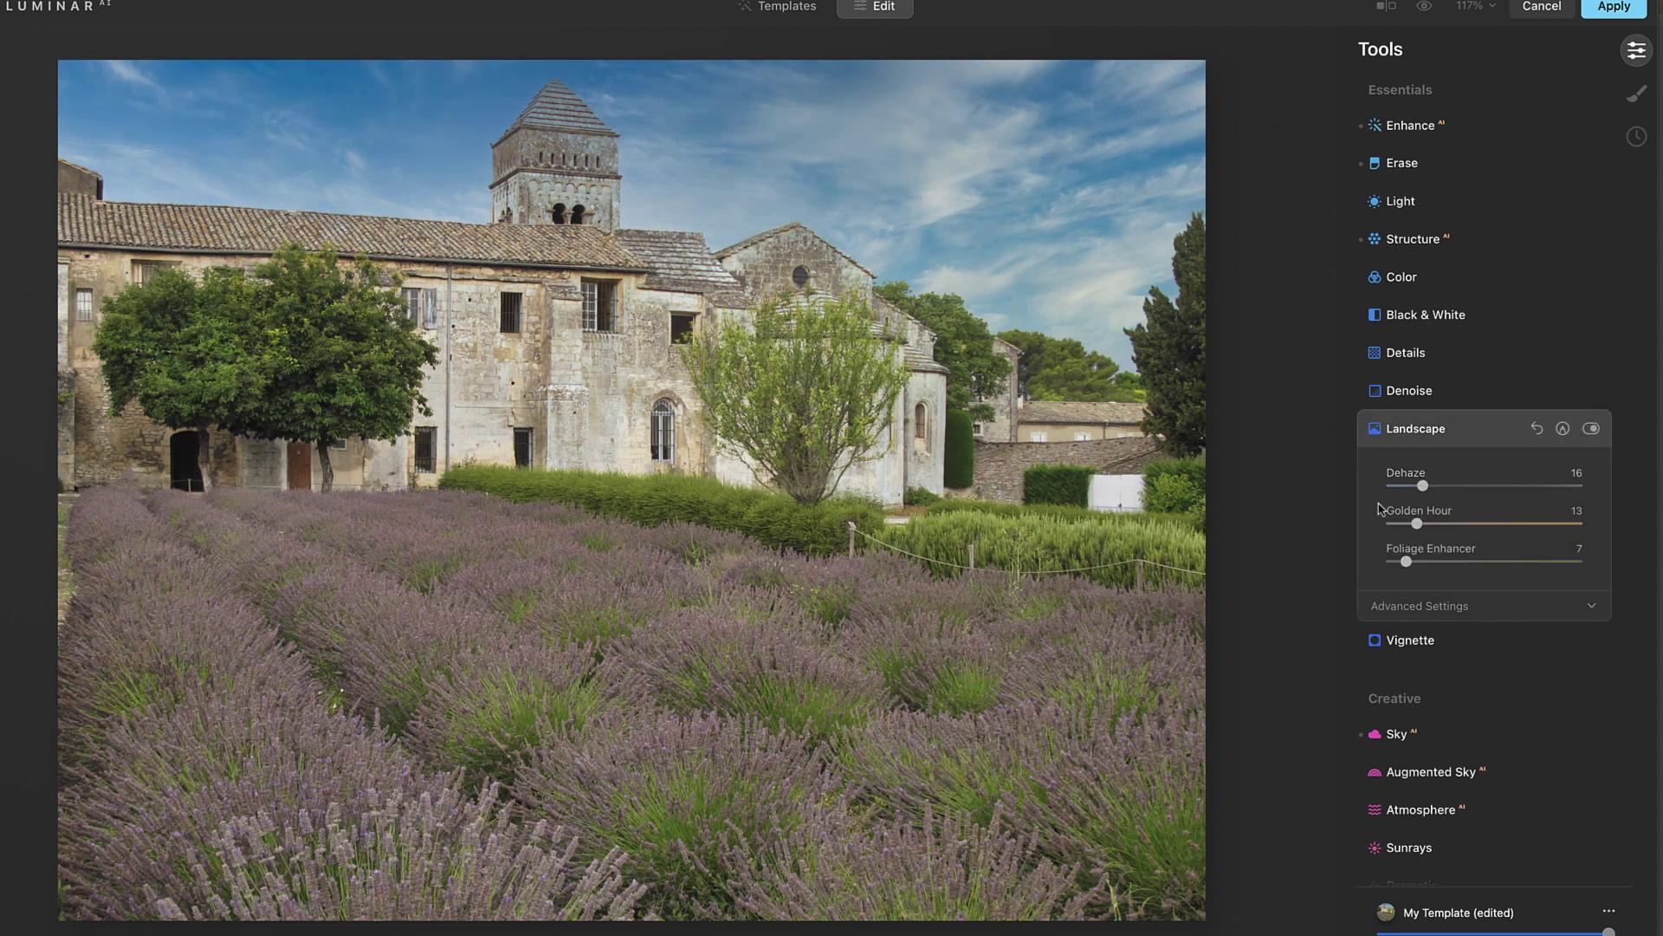
left_click(1439, 430)
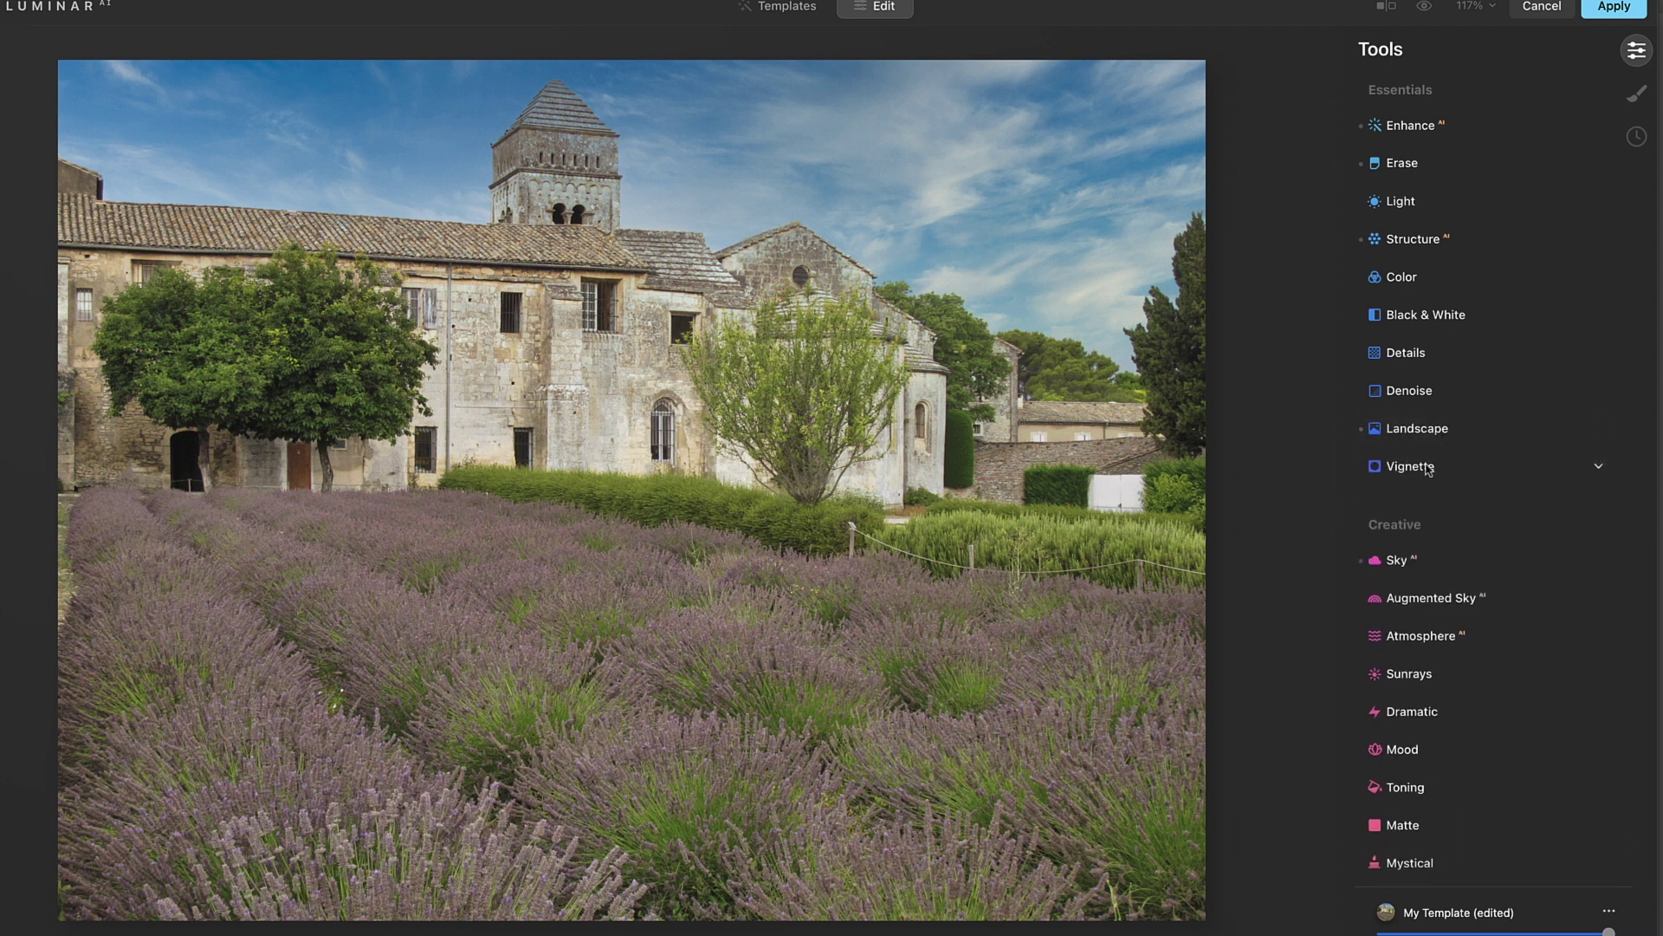
Set the Dramatic Amount to 26, toggling the effect to compare
scroll(1459, 492, "down", 4)
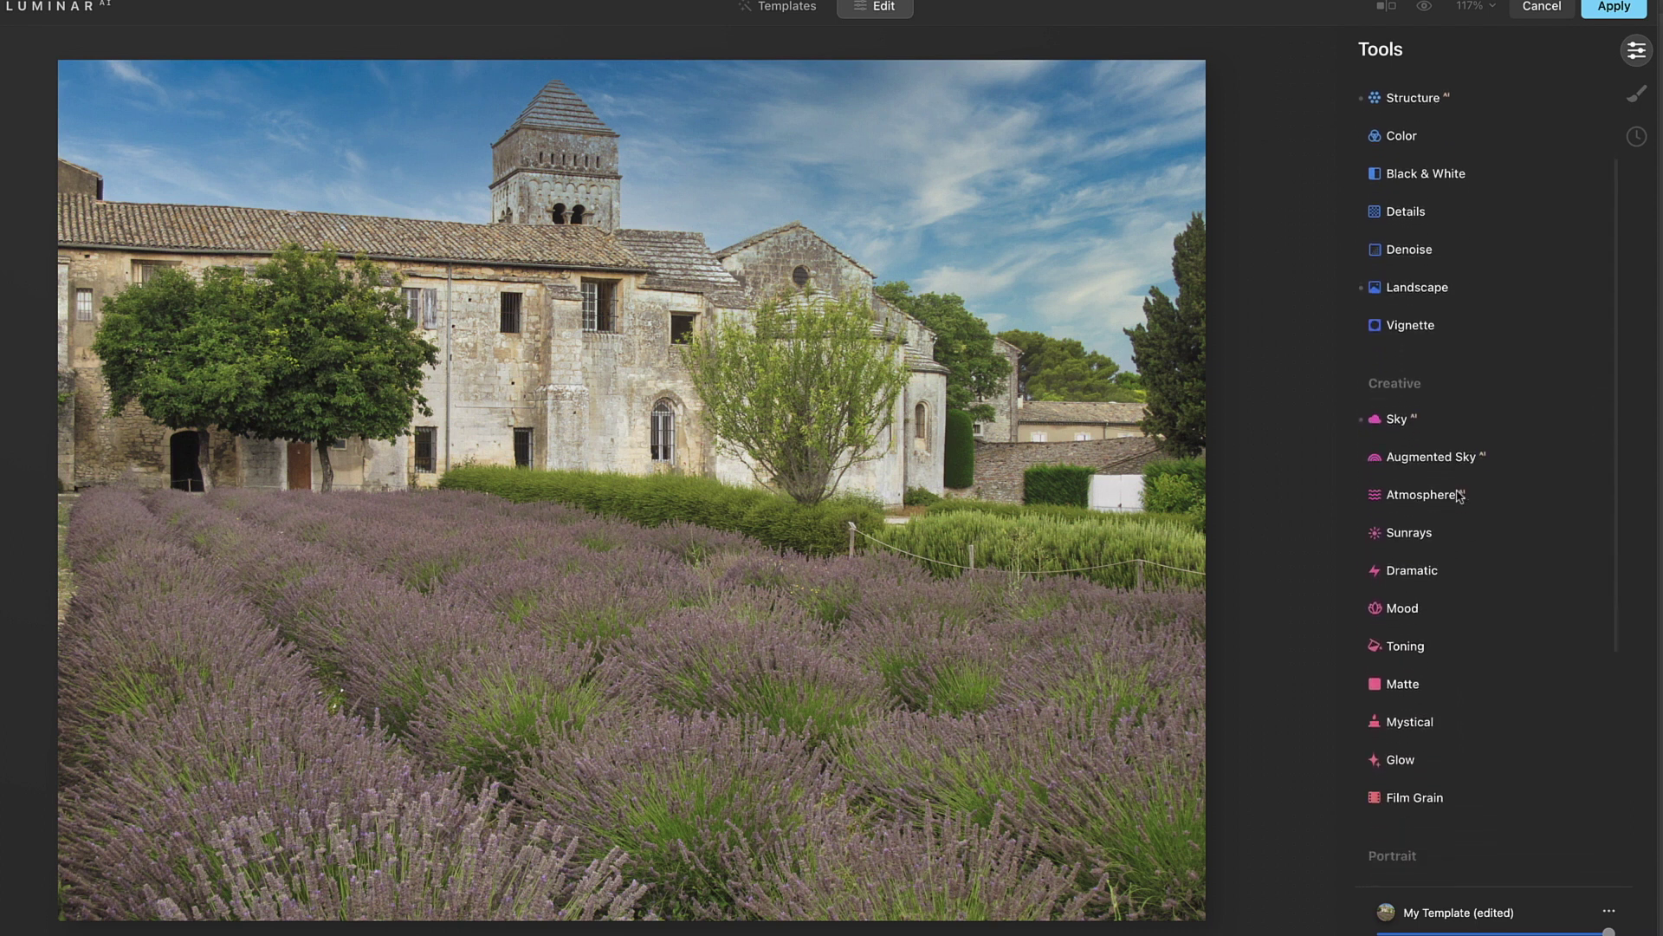
scroll(1459, 495, "down", 1)
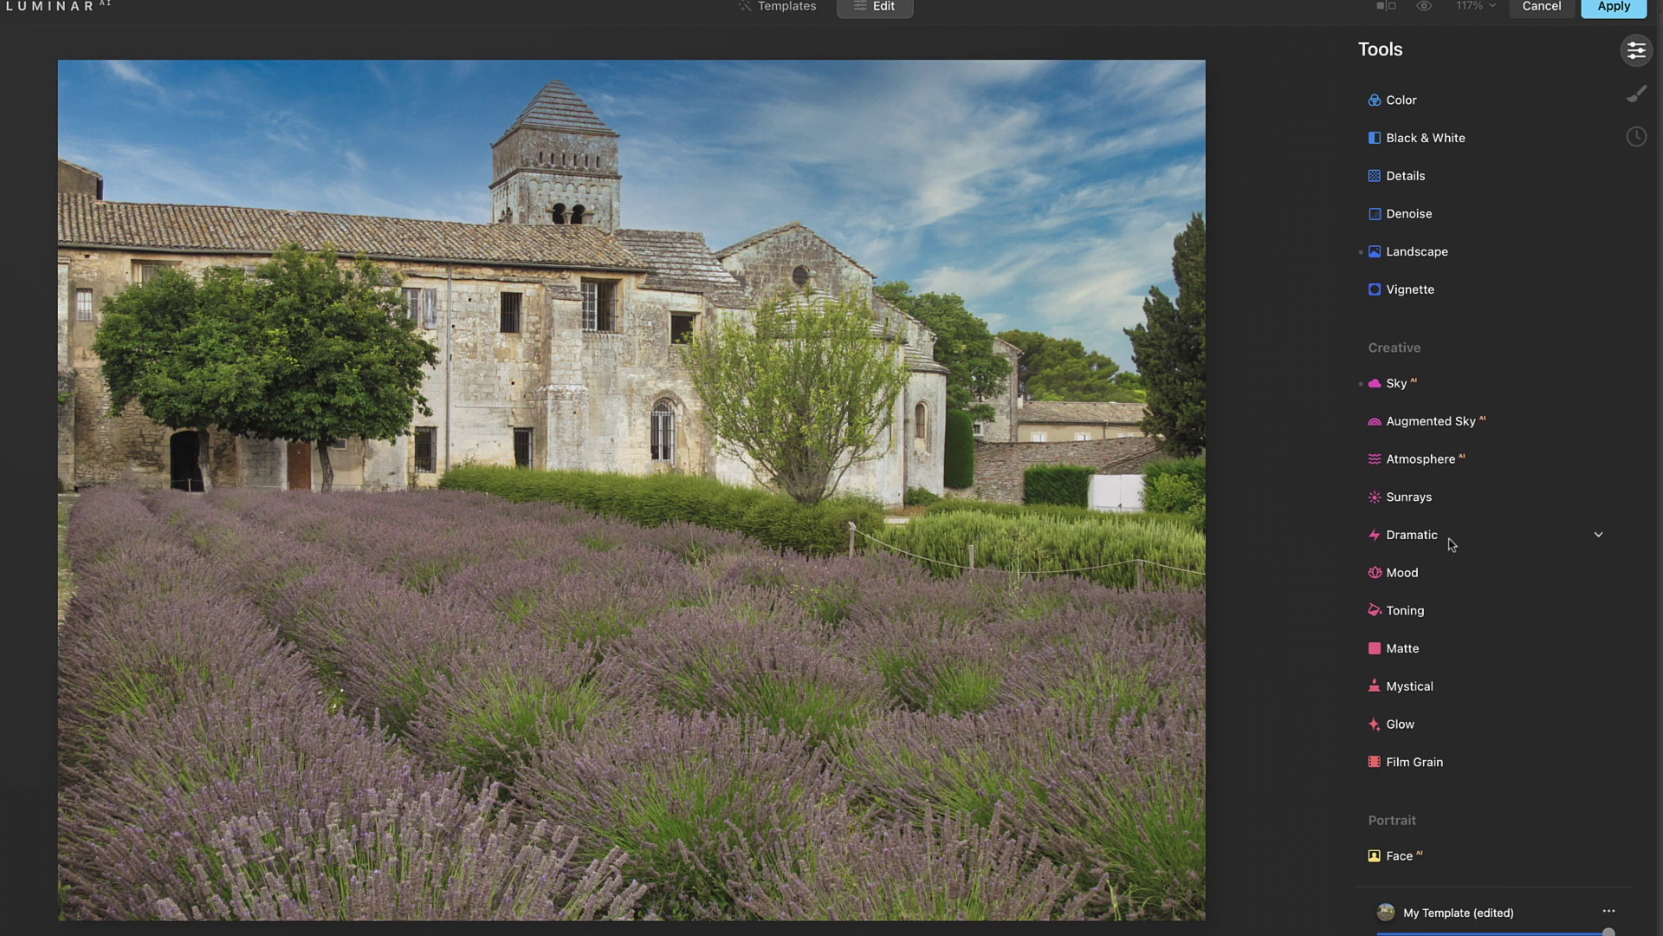
left_click(1422, 539)
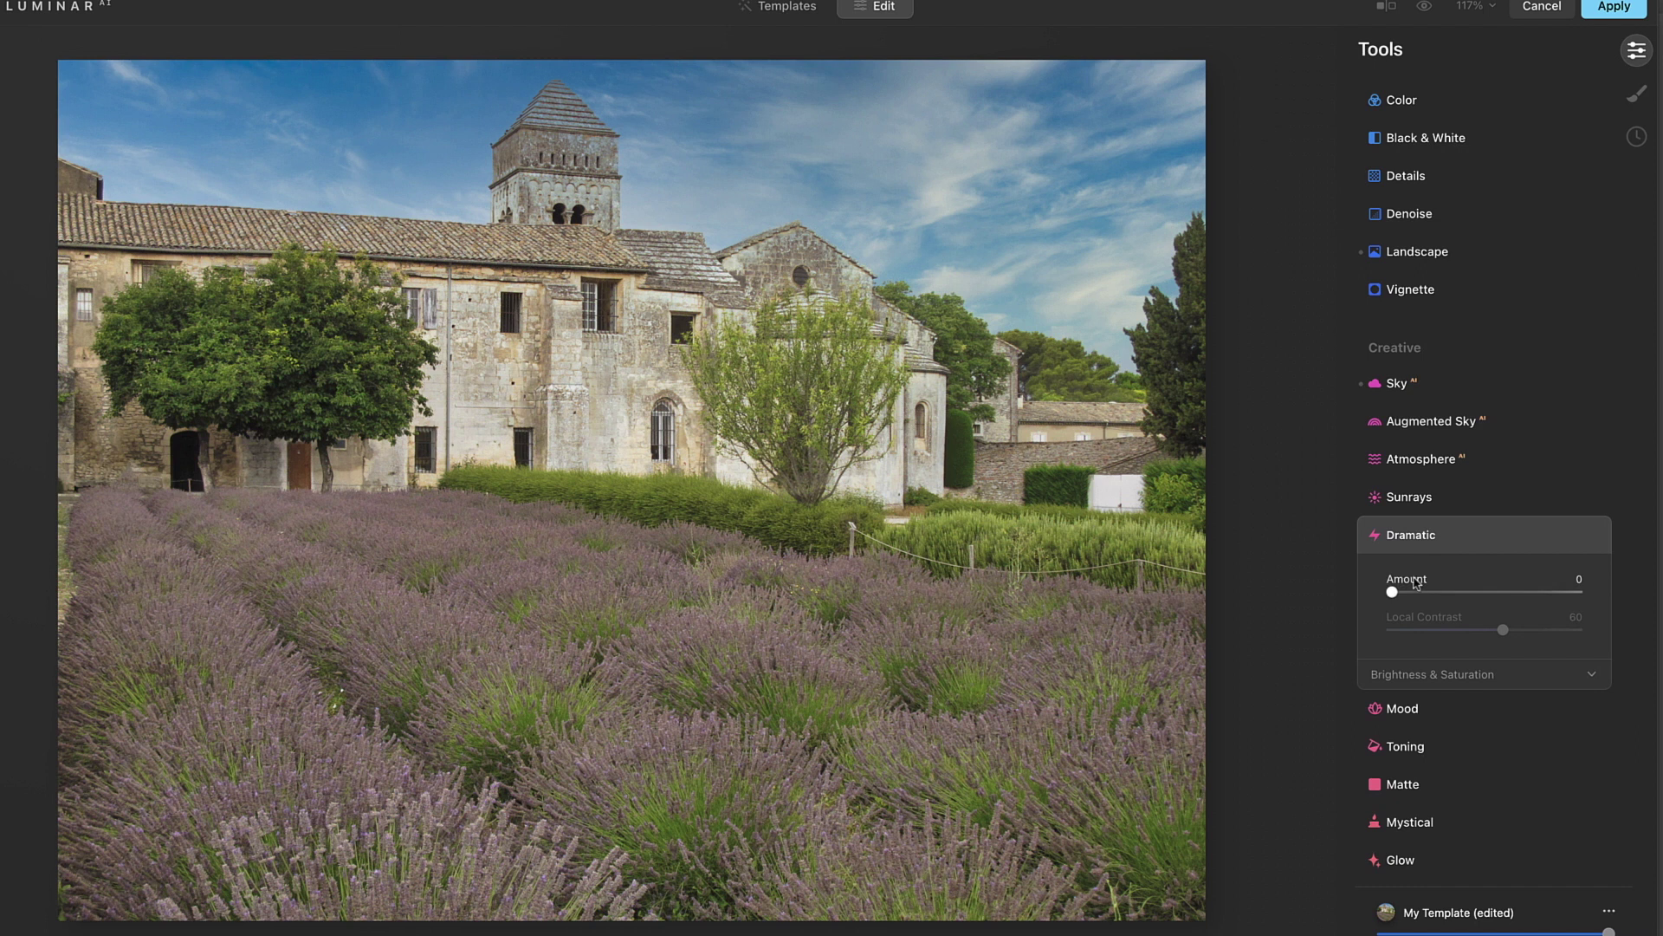
left_click_drag(1395, 595, 1504, 597)
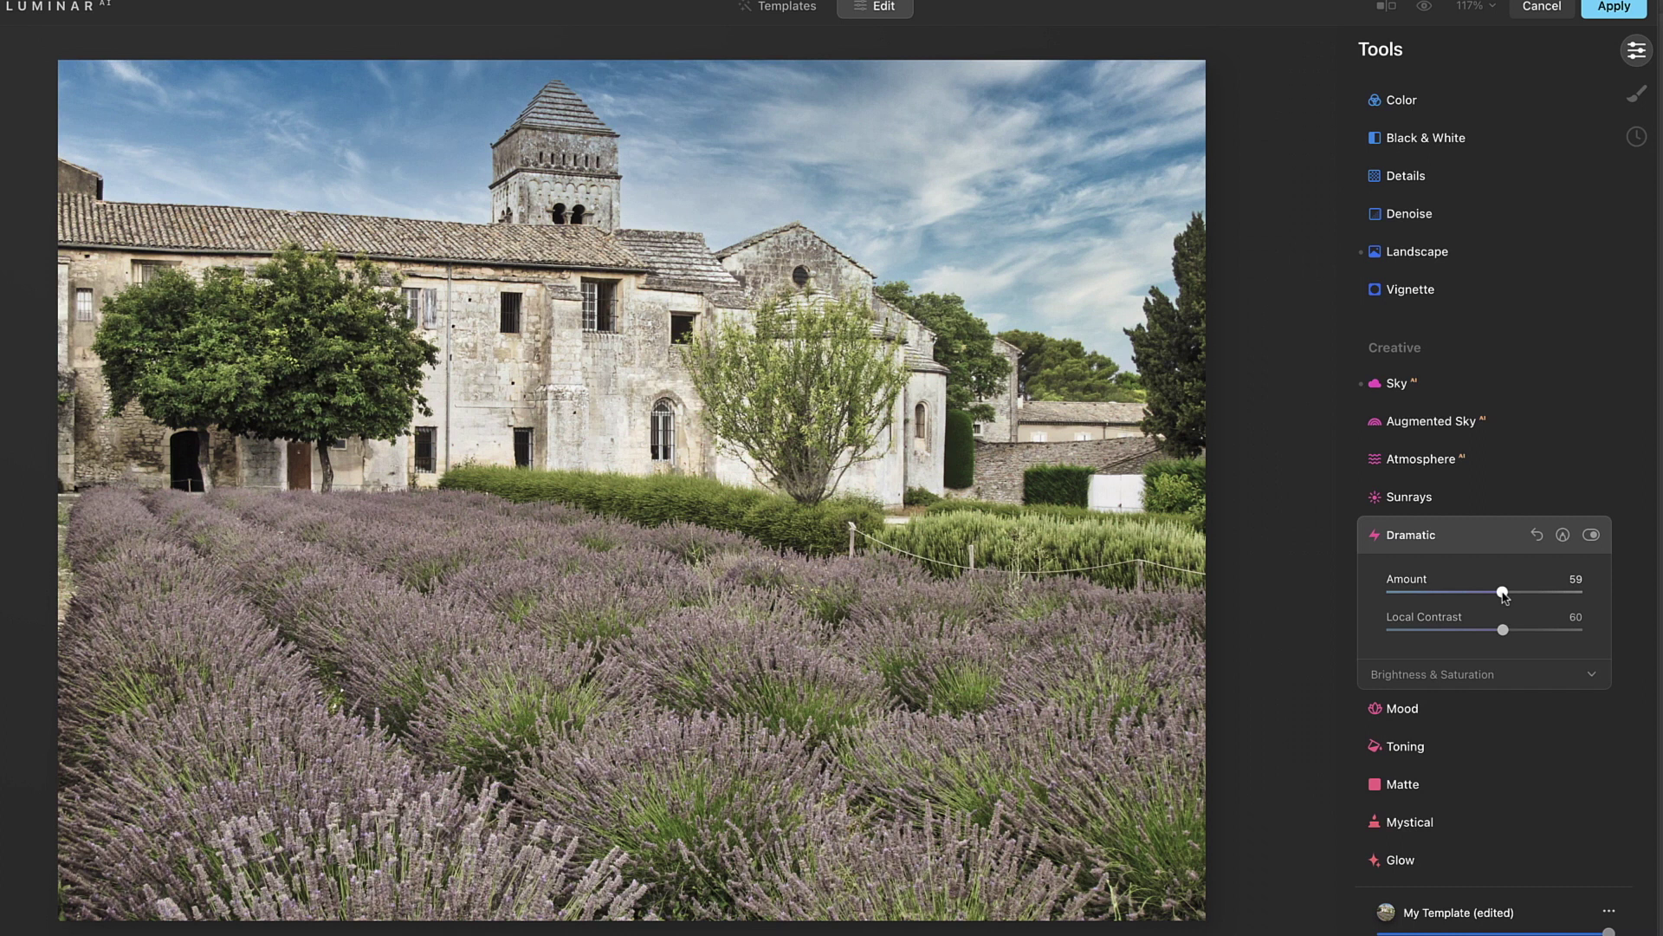
left_click_drag(1504, 597, 1588, 600)
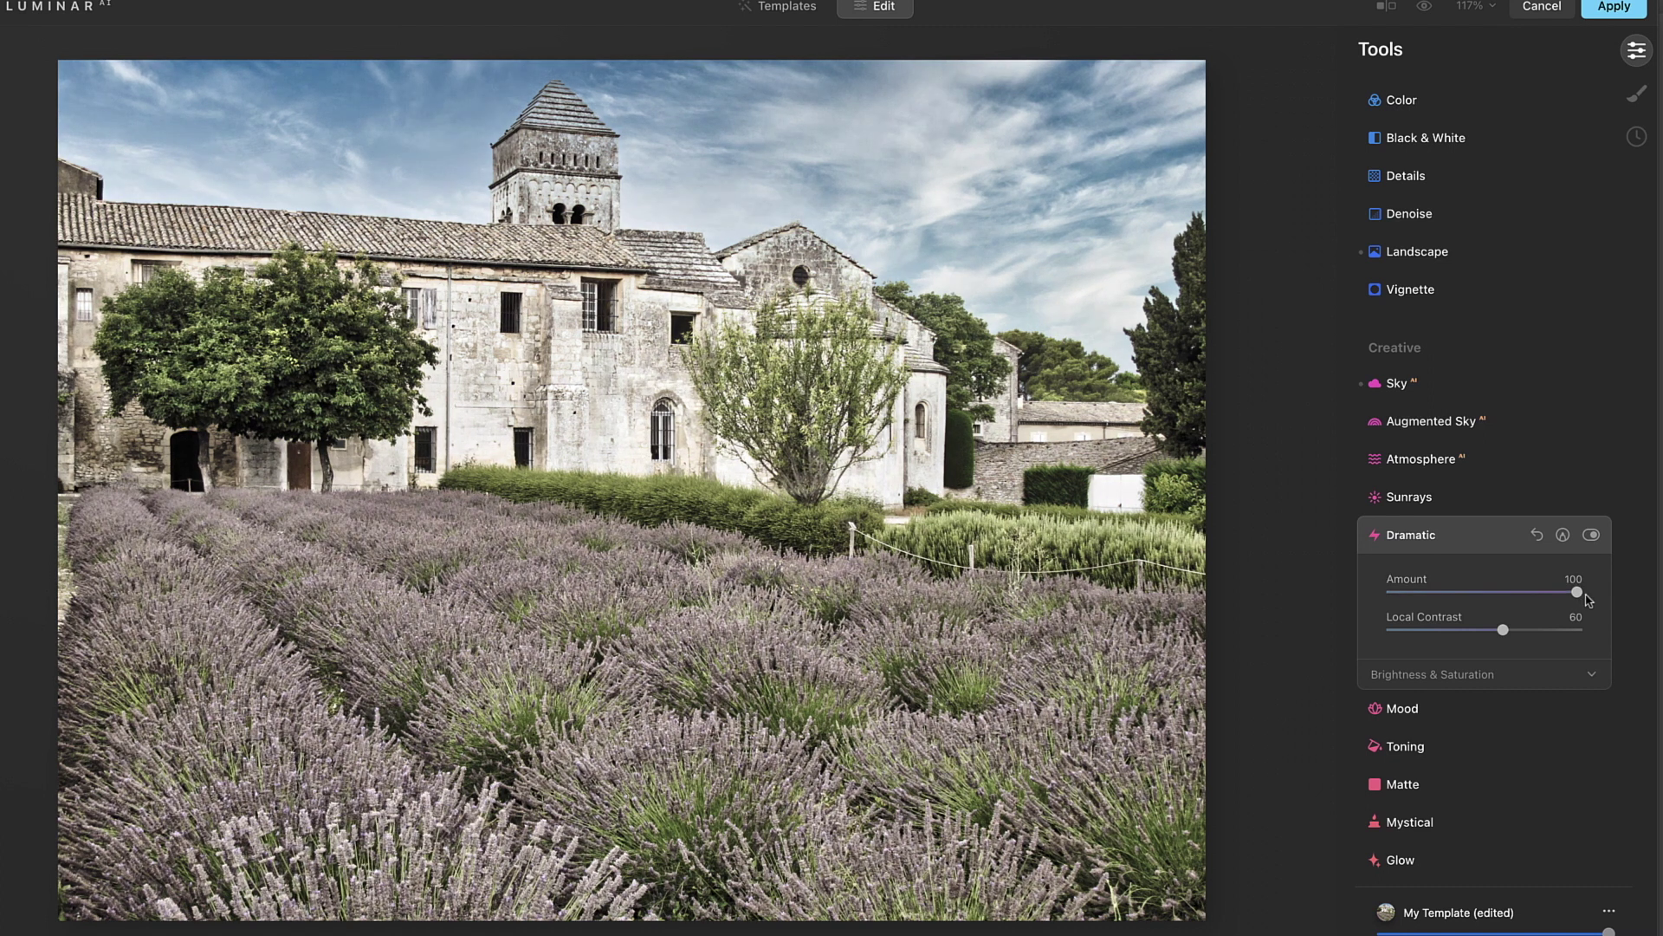
left_click_drag(1584, 599, 1444, 599)
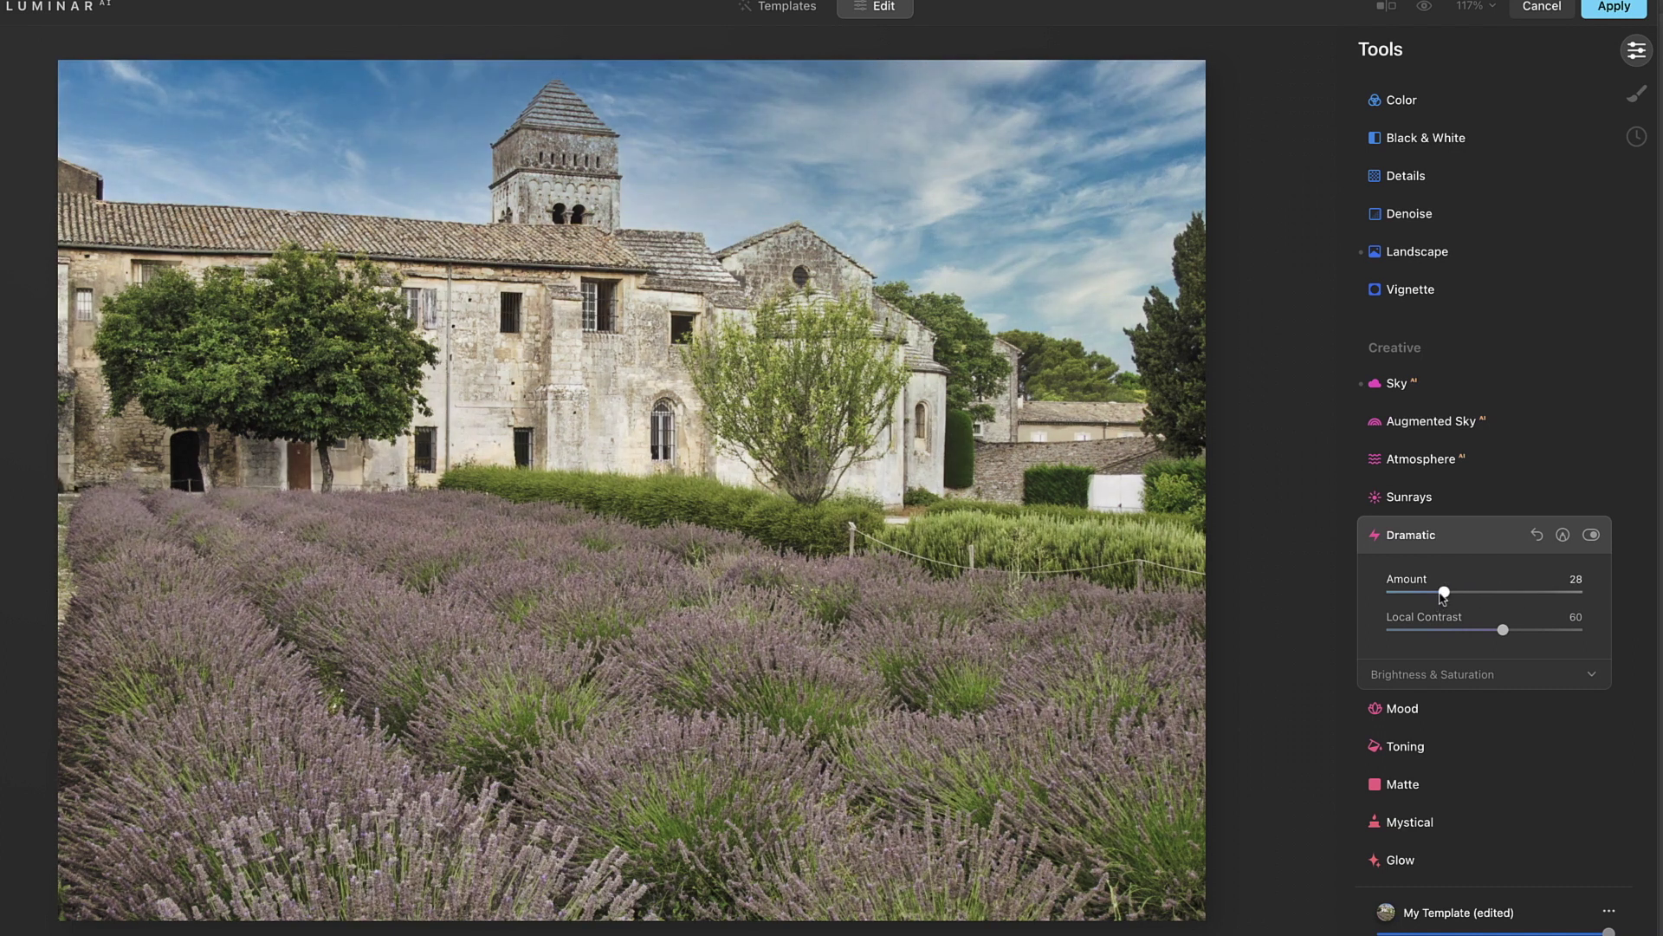
left_click(1592, 536)
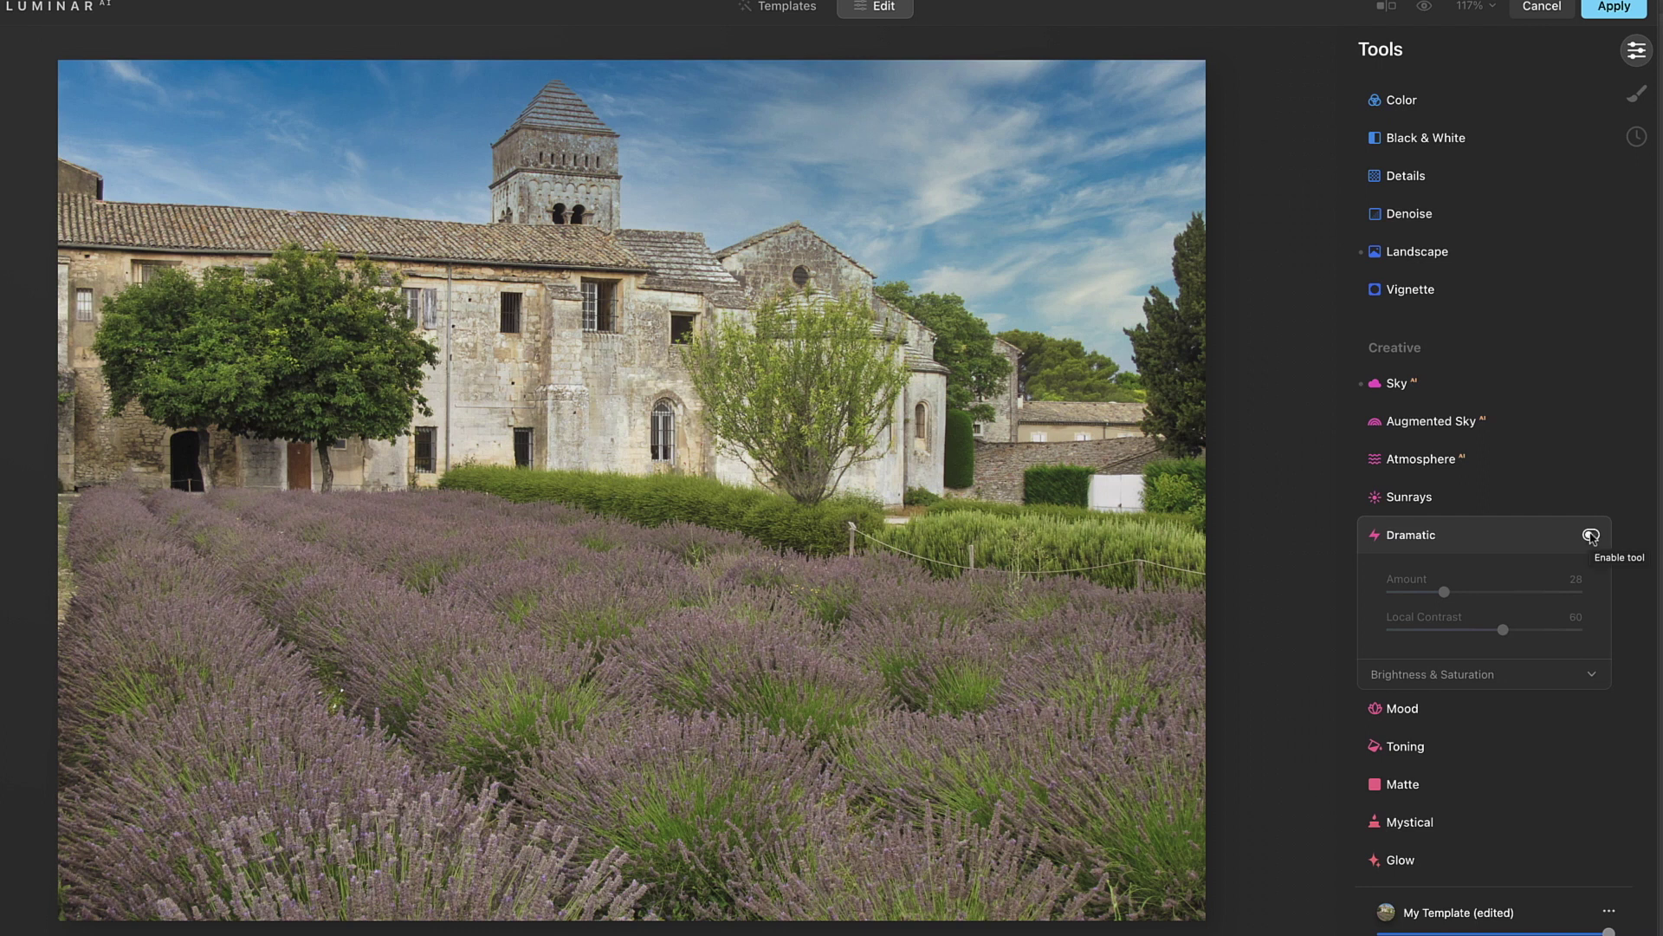
left_click(1591, 536)
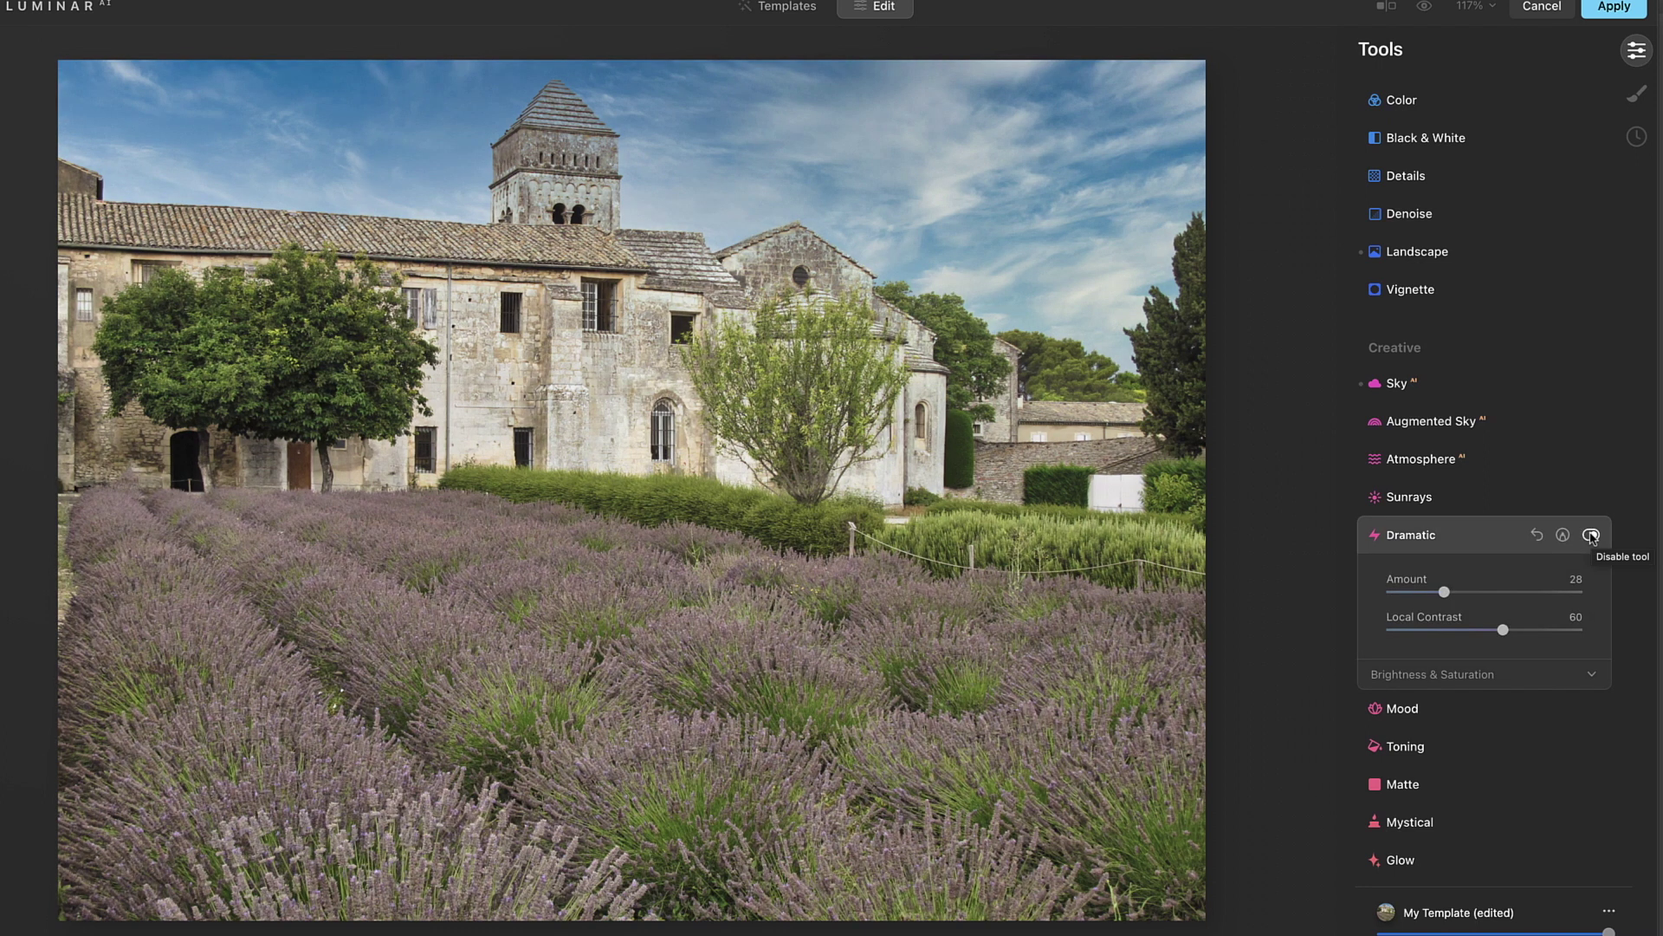
left_click(1592, 535)
left_click(1591, 535)
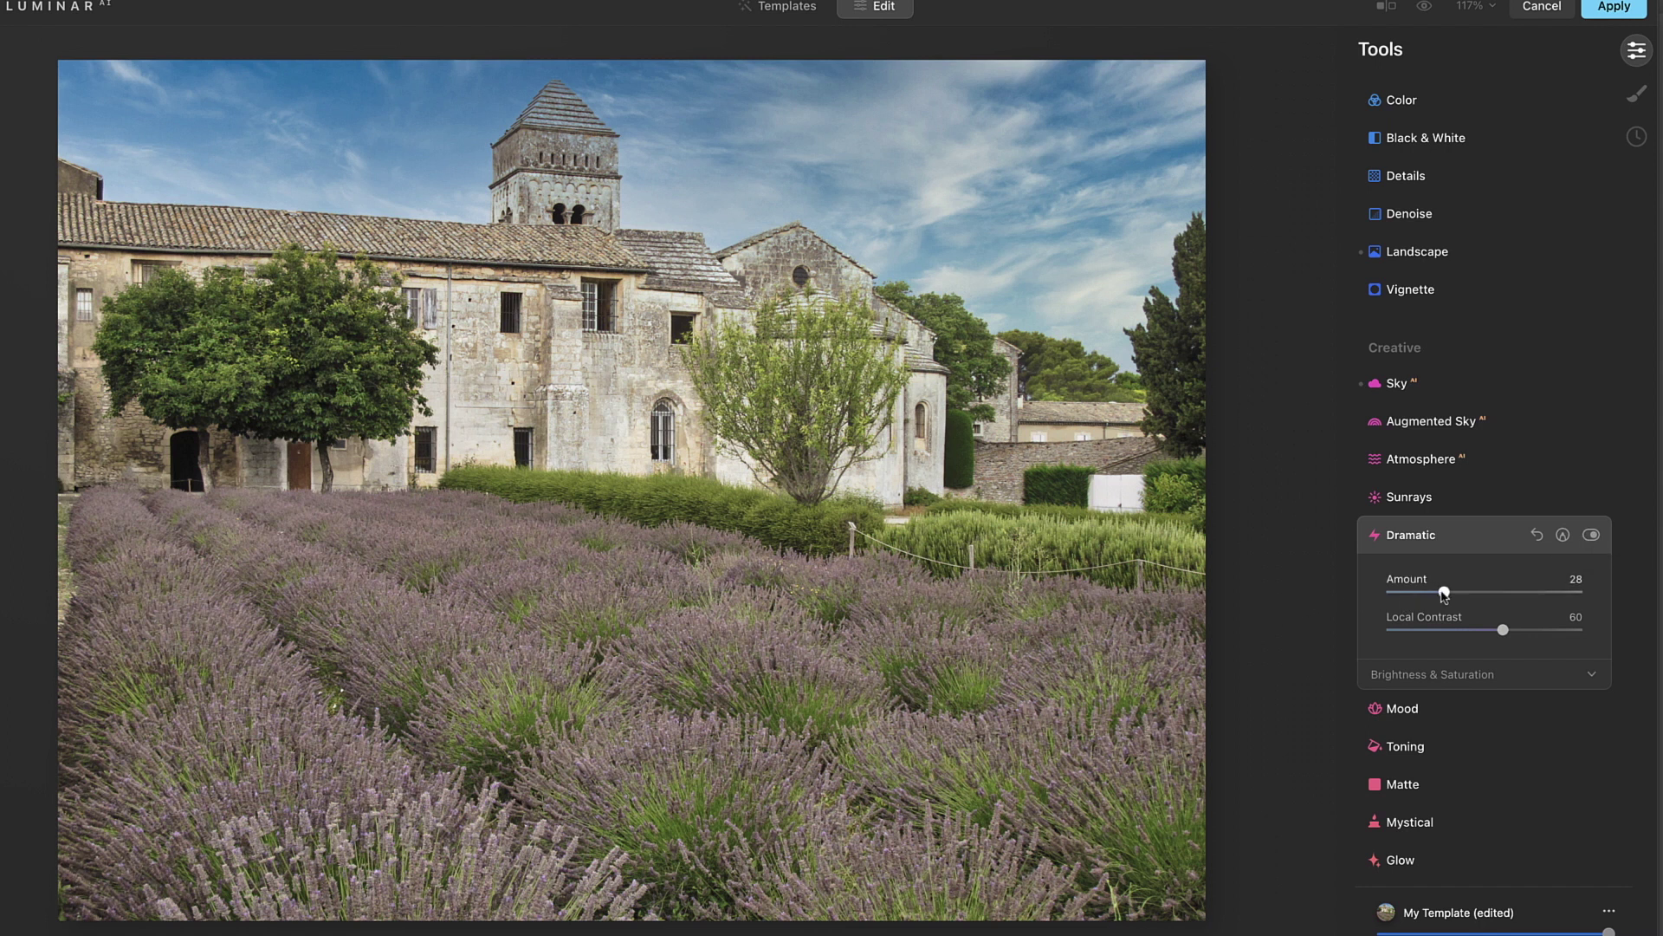
left_click_drag(1445, 595, 1441, 595)
Ease Dramatic Saturation to -15 and collapse the Dramatic settings
left_click(1445, 675)
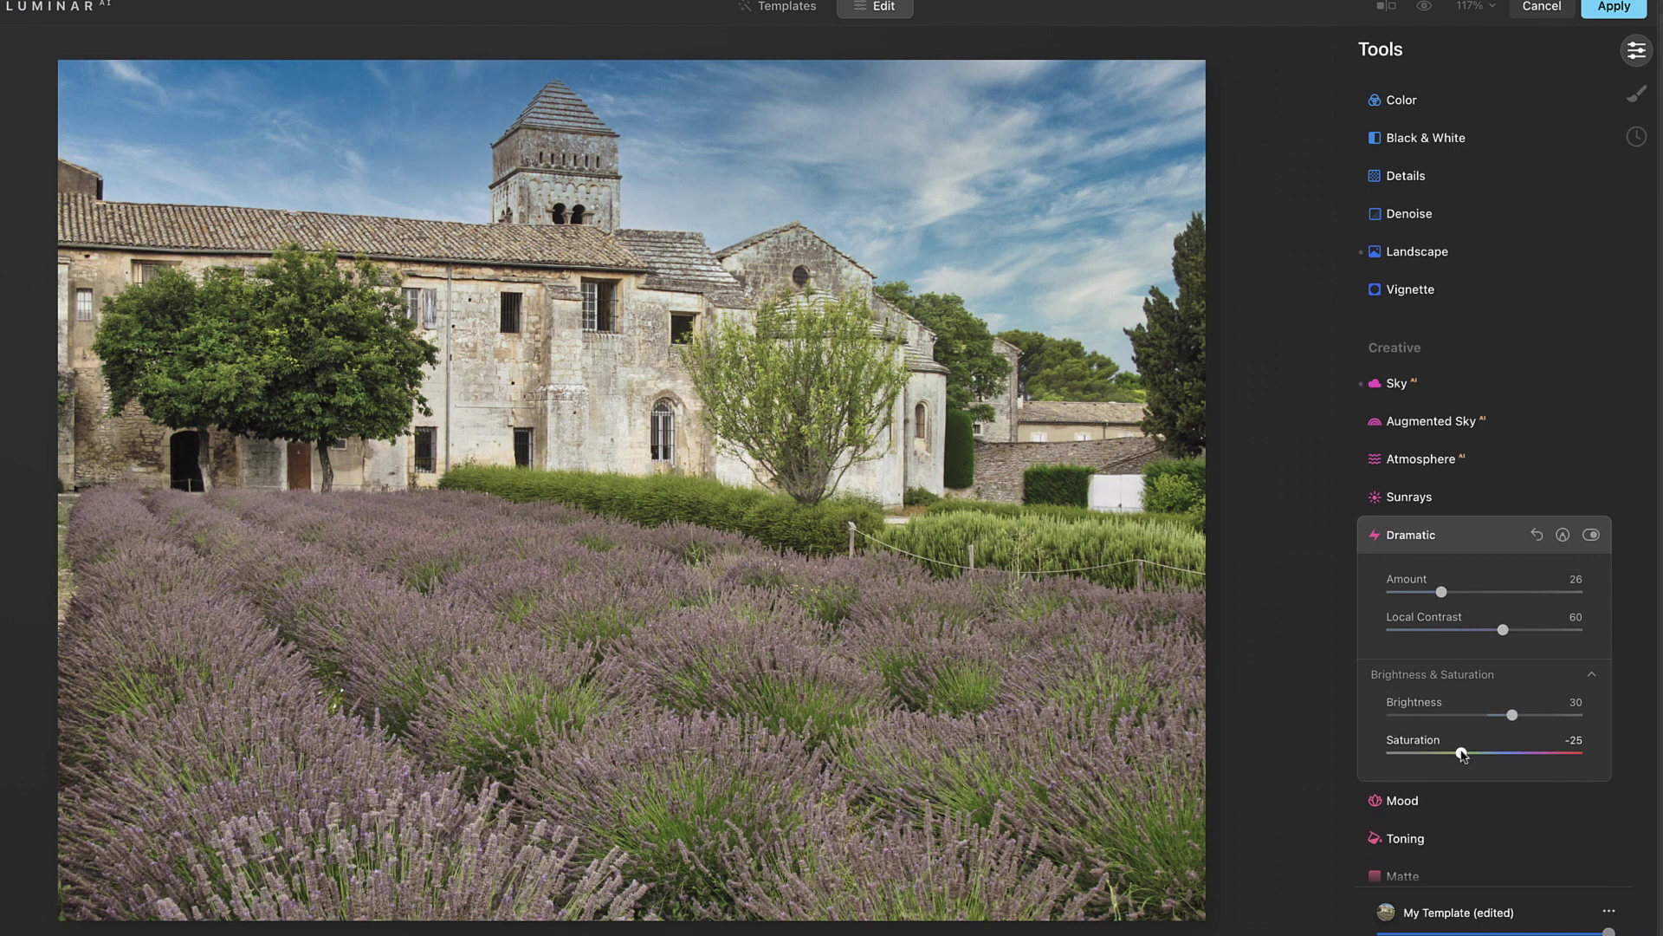
left_click_drag(1462, 755, 1467, 756)
left_click(1427, 541)
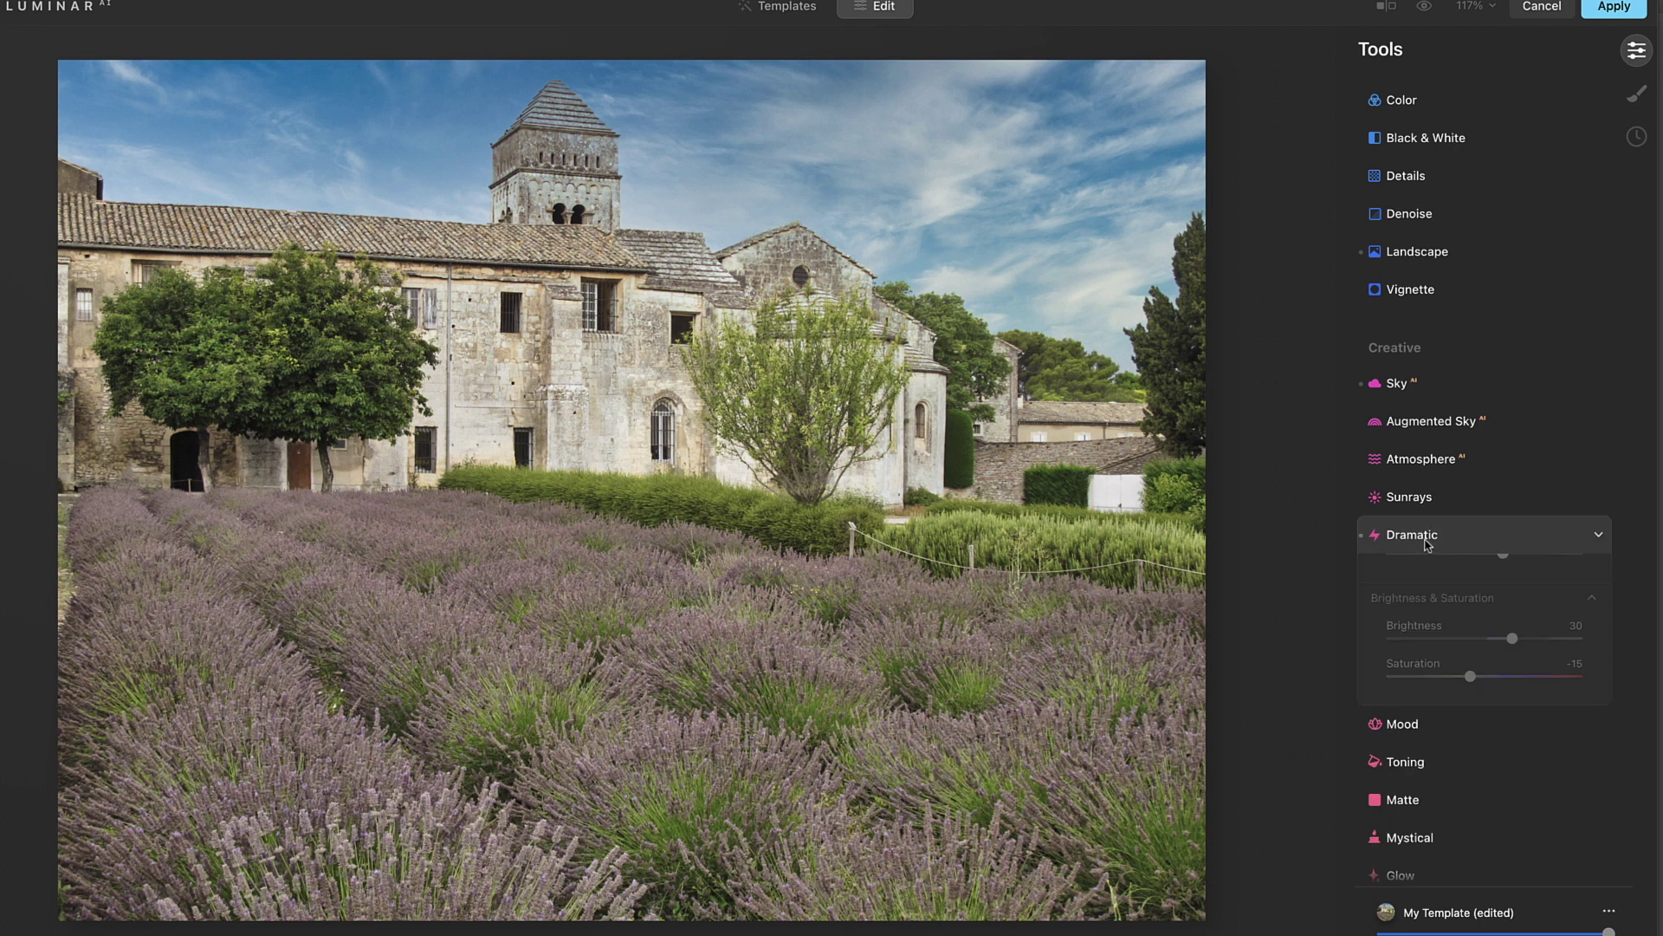
scroll(1428, 543, "down", 3)
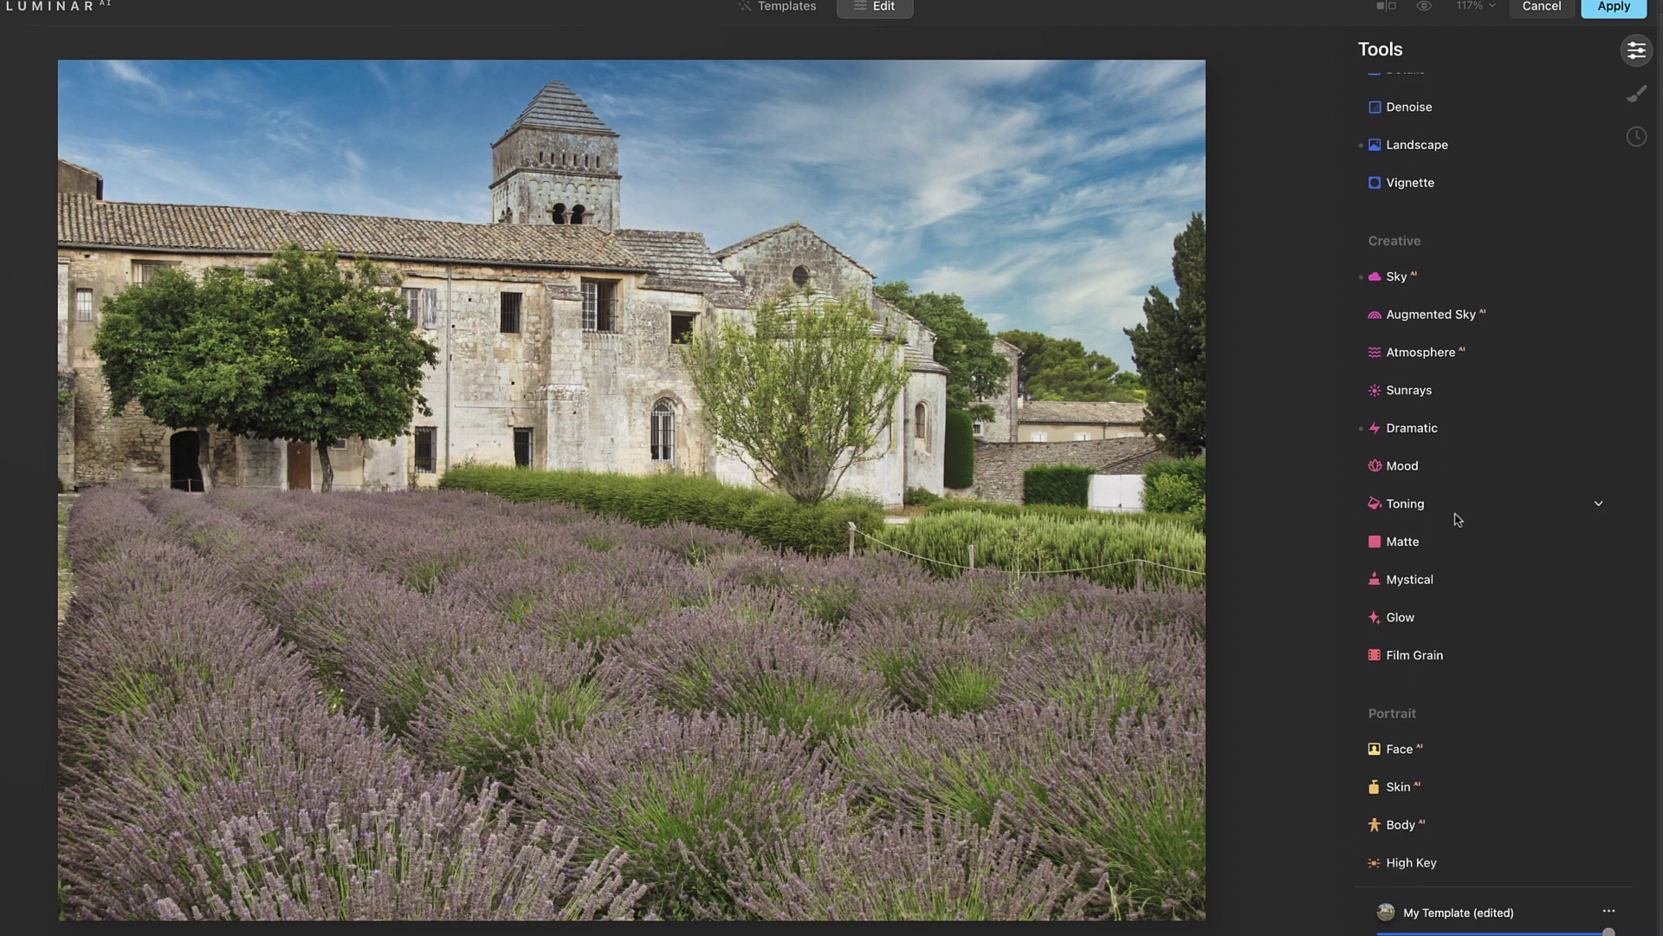
left_click(1431, 583)
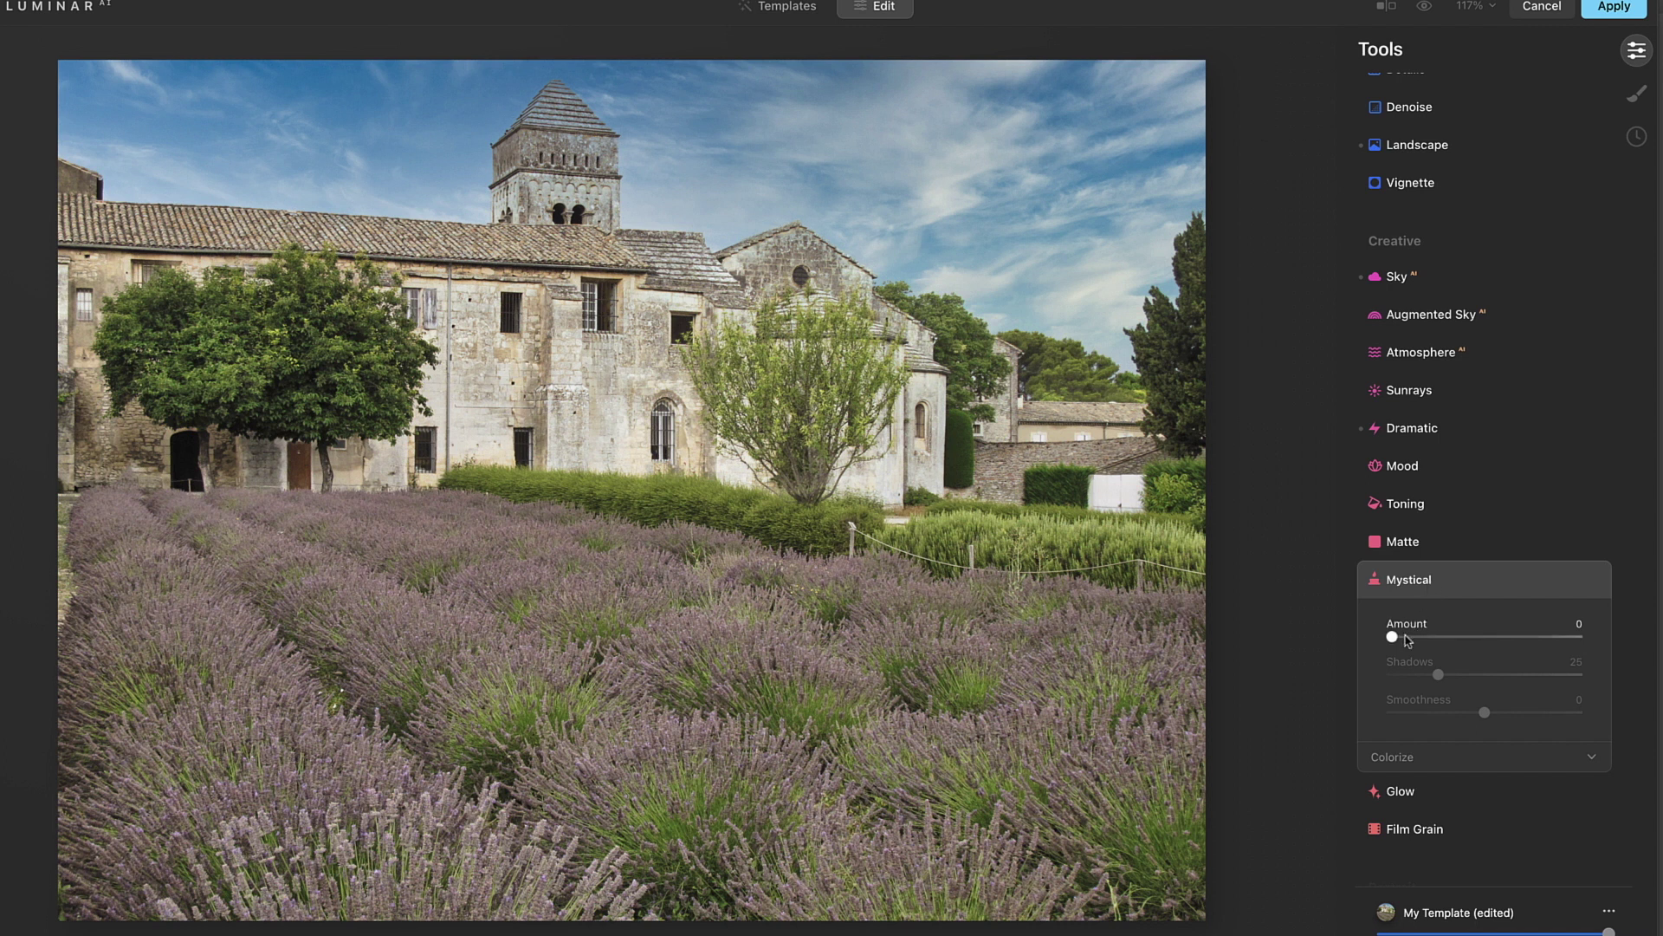
left_click_drag(1393, 638, 1483, 641)
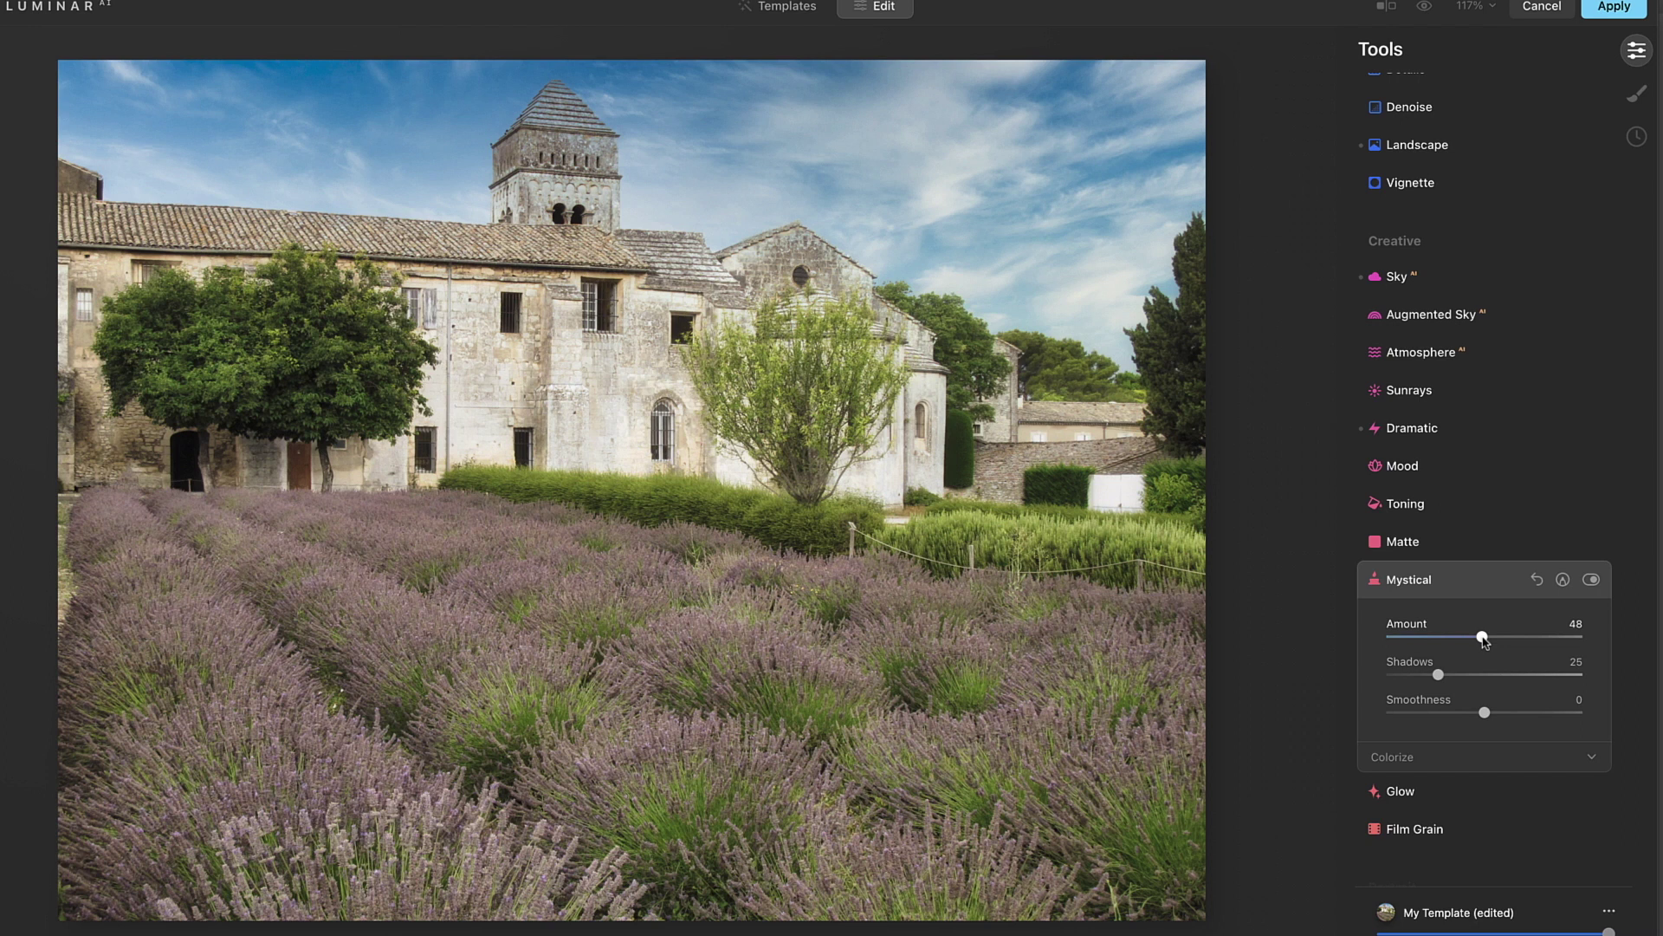
mouse_move(1483, 641)
left_mouse_down()
mouse_move(1530, 643)
mouse_move(1487, 641)
left_mouse_up()
left_click(1592, 580)
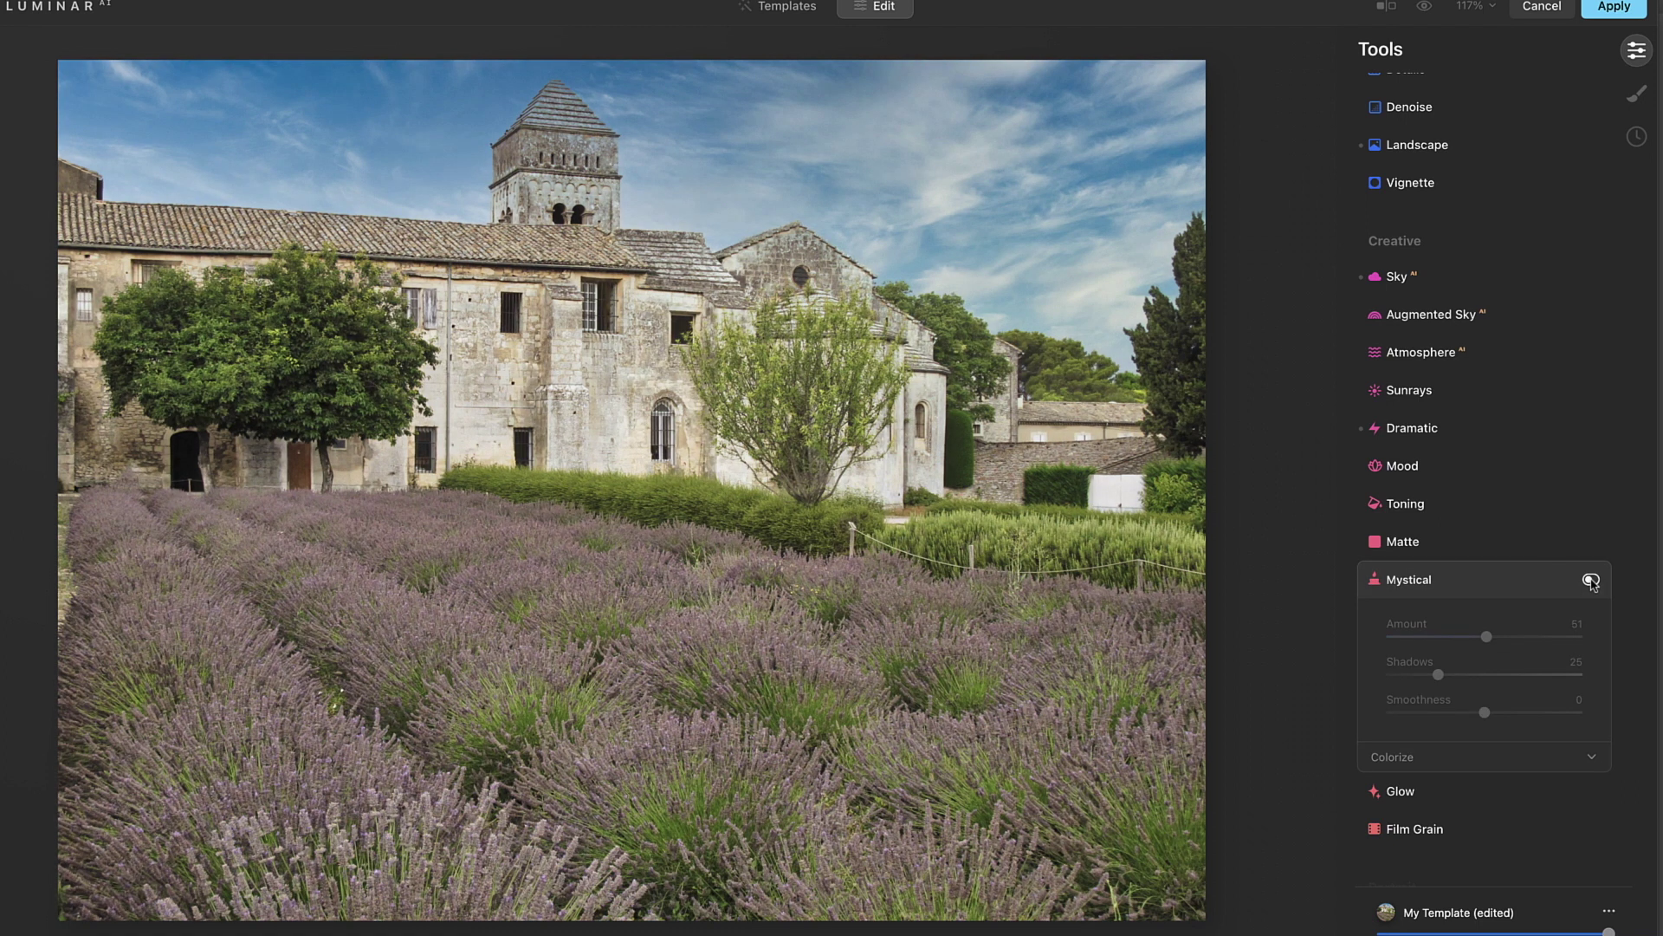
left_click(1592, 579)
left_click_drag(1487, 641, 1394, 643)
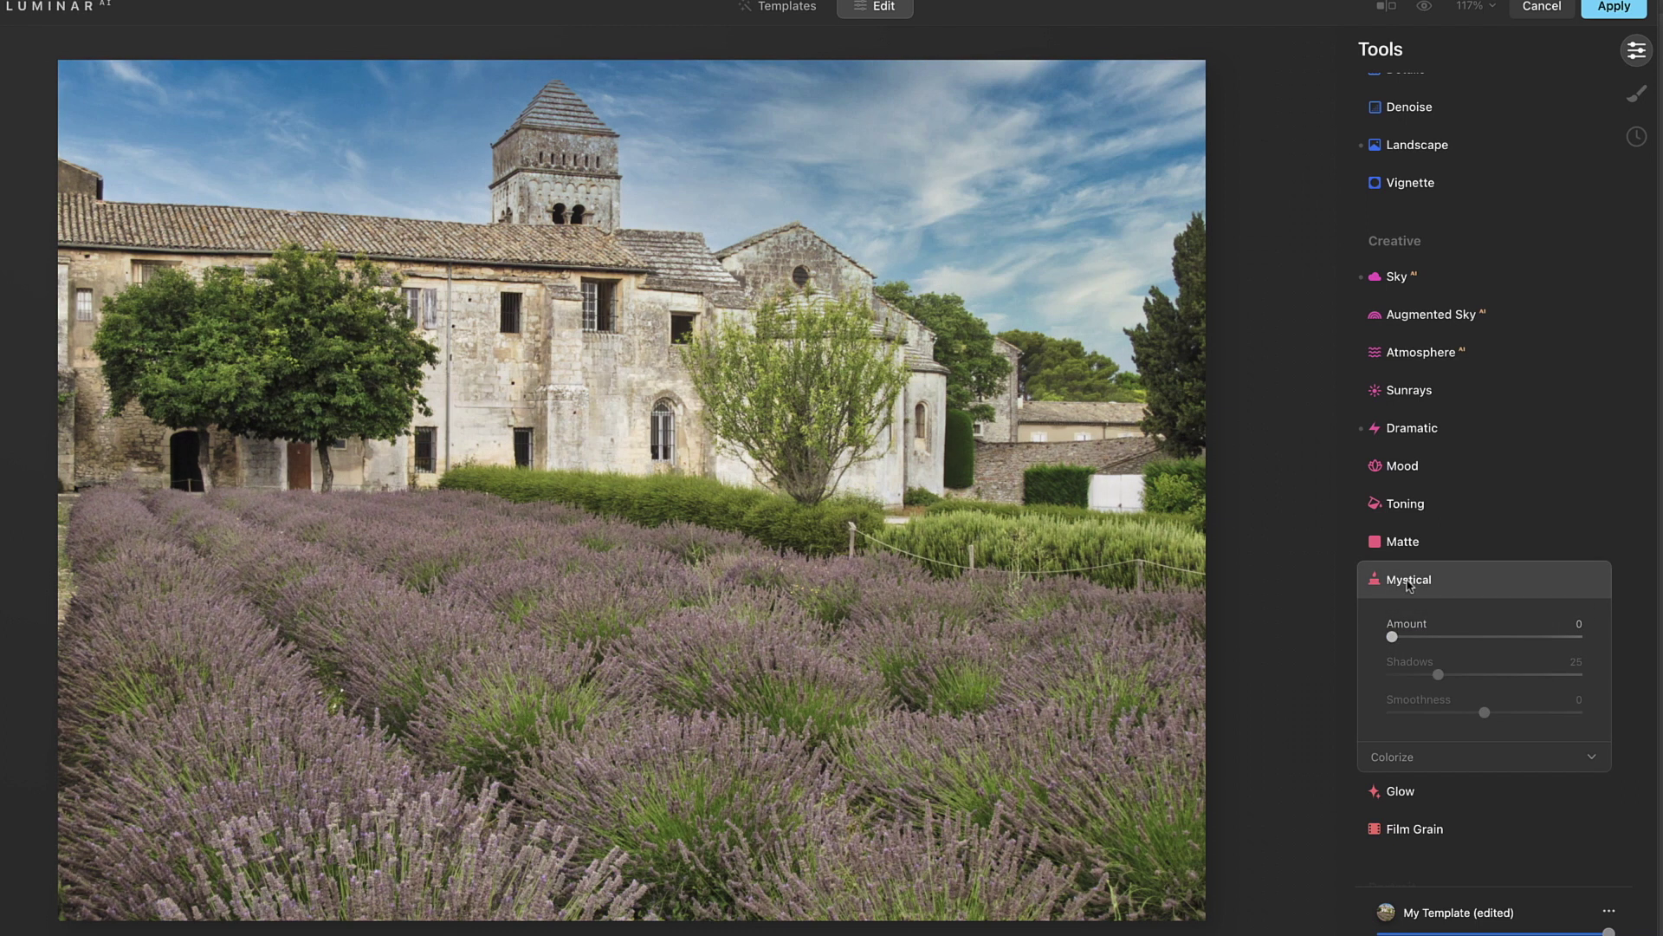
left_click(1412, 584)
scroll(1465, 606, "down", 5)
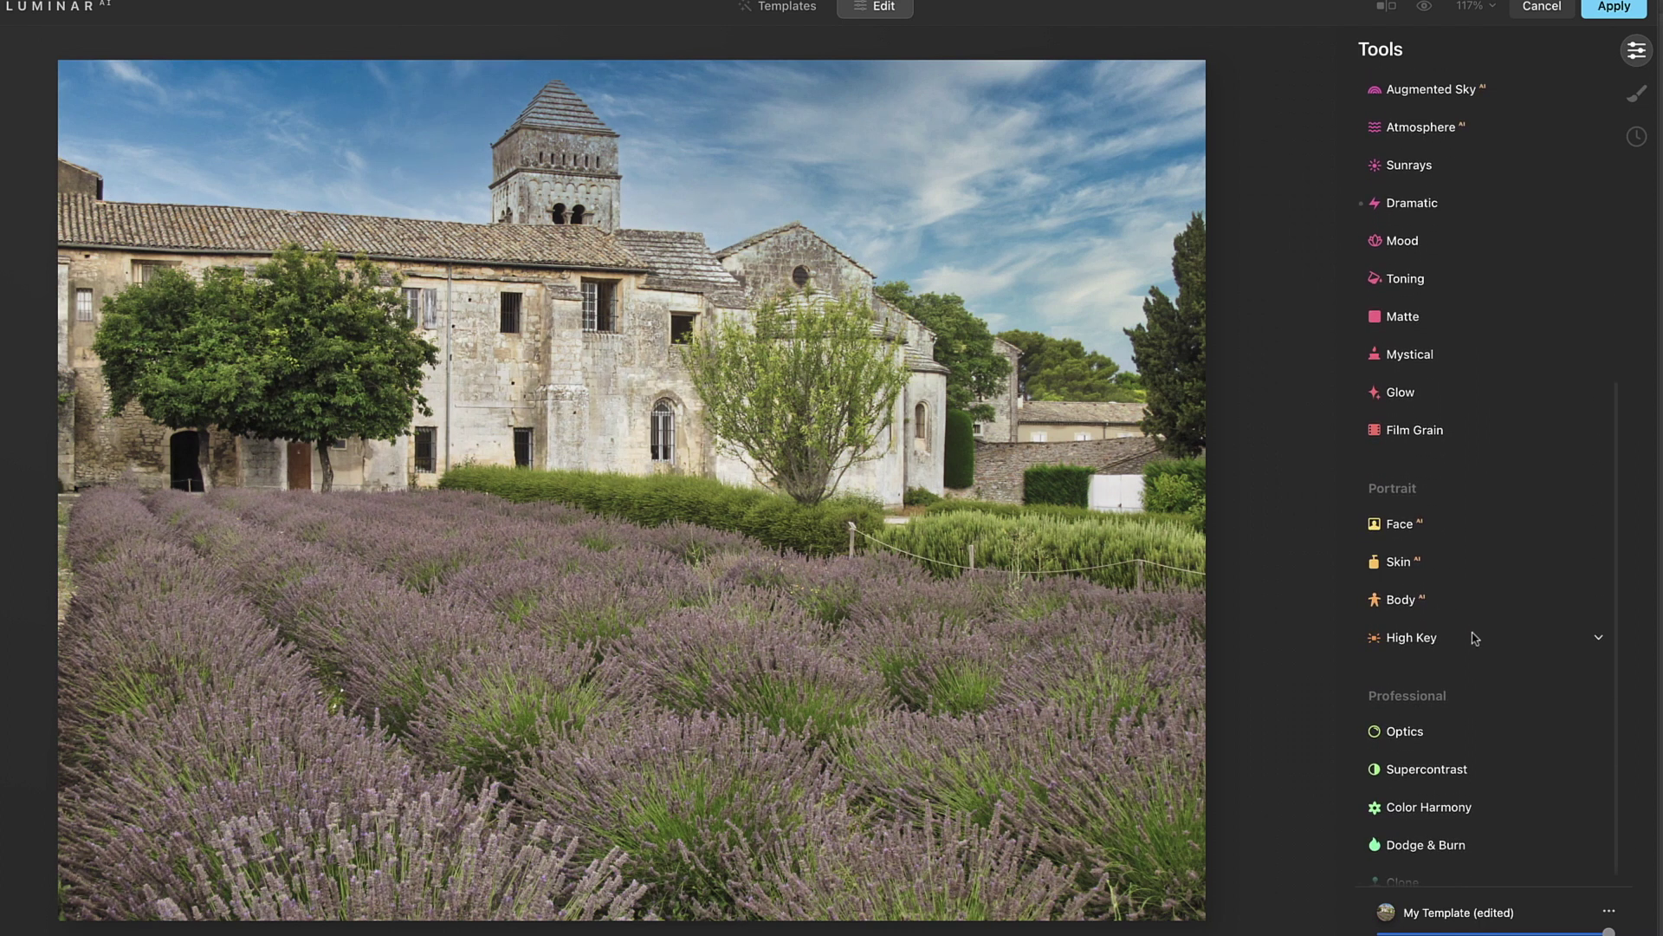
Glance at Supercontrast, then expand Dodge & Burn and switch its brush to Darken
scroll(1475, 638, "down", 1)
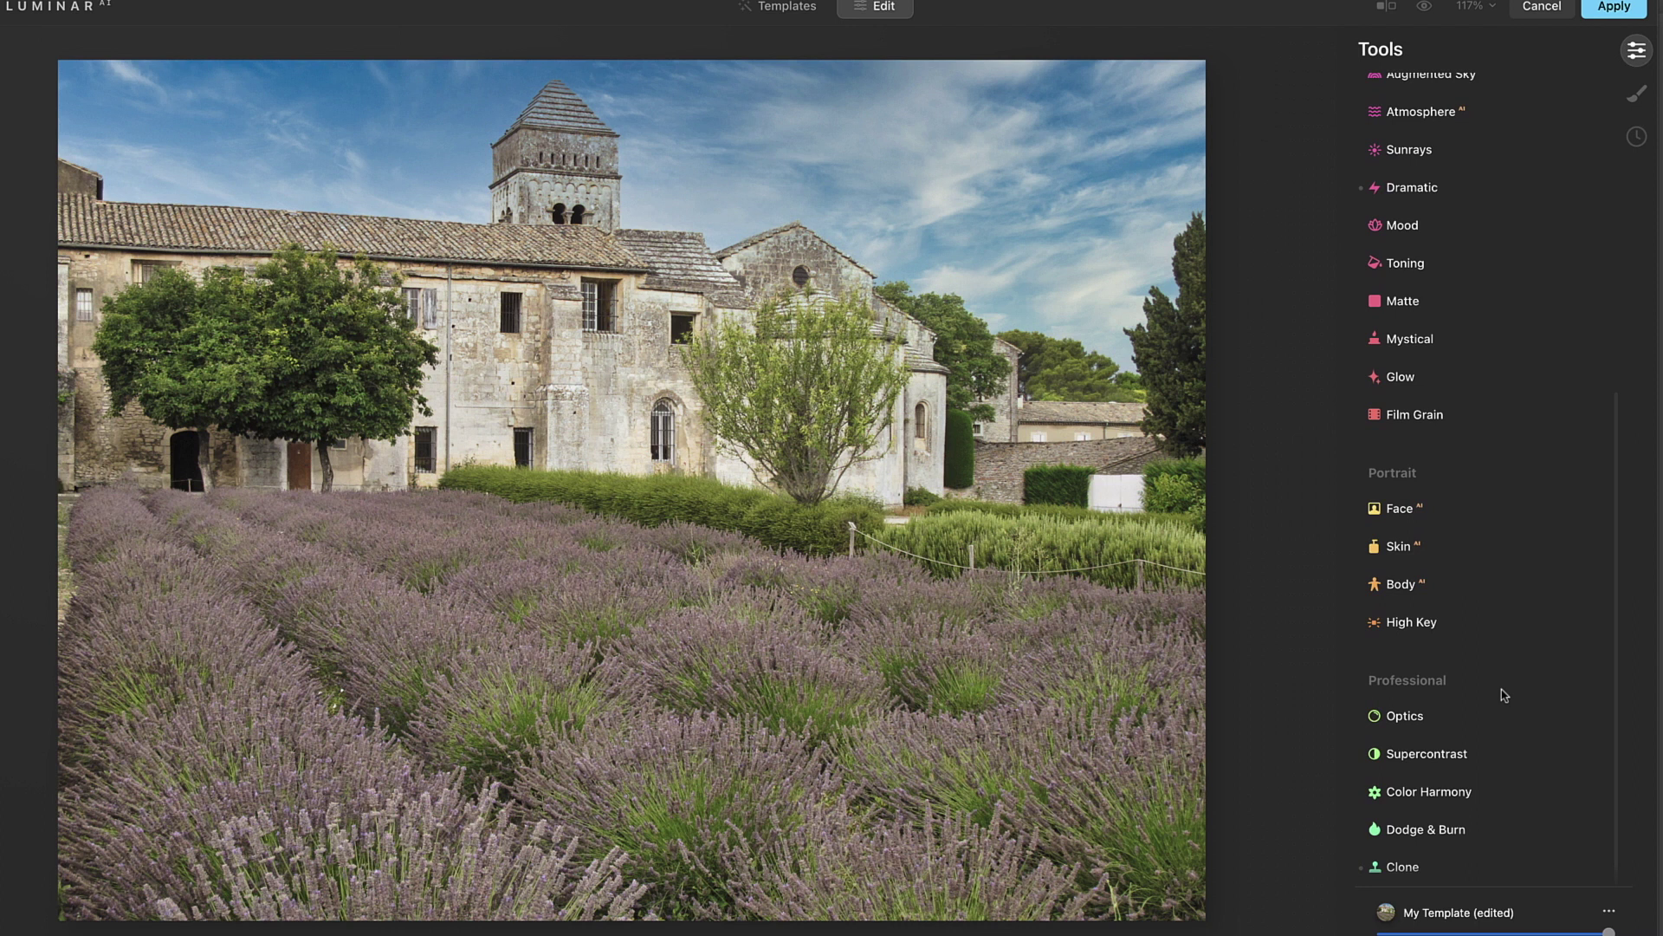
left_click(1459, 754)
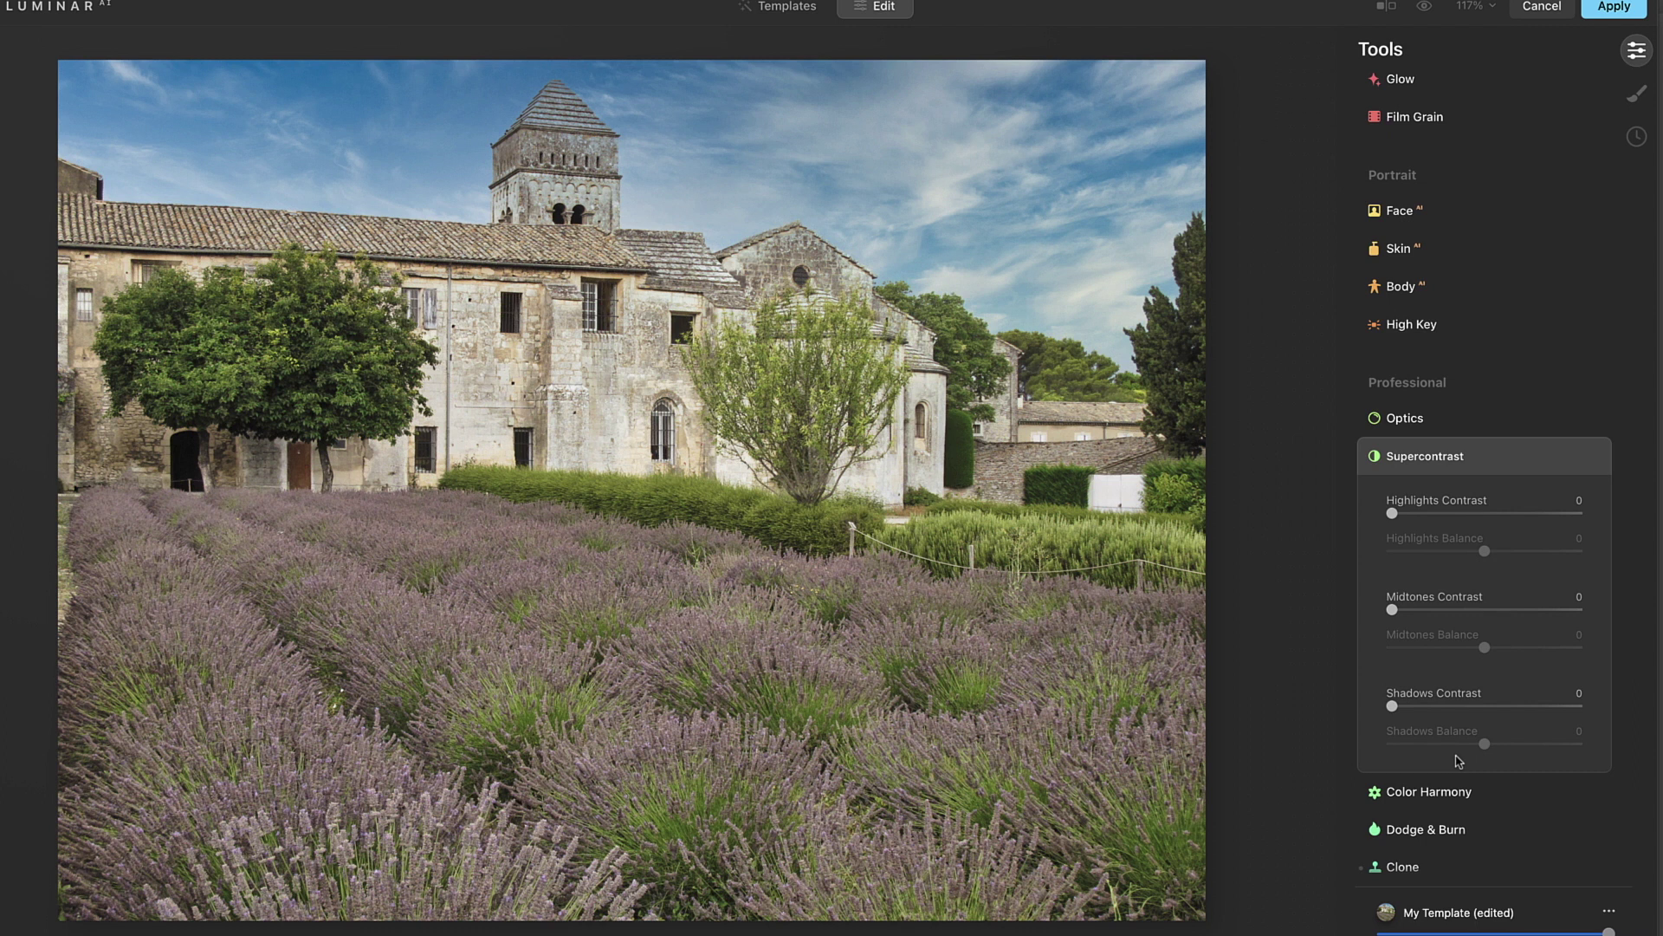
left_click(1421, 459)
left_click(1449, 832)
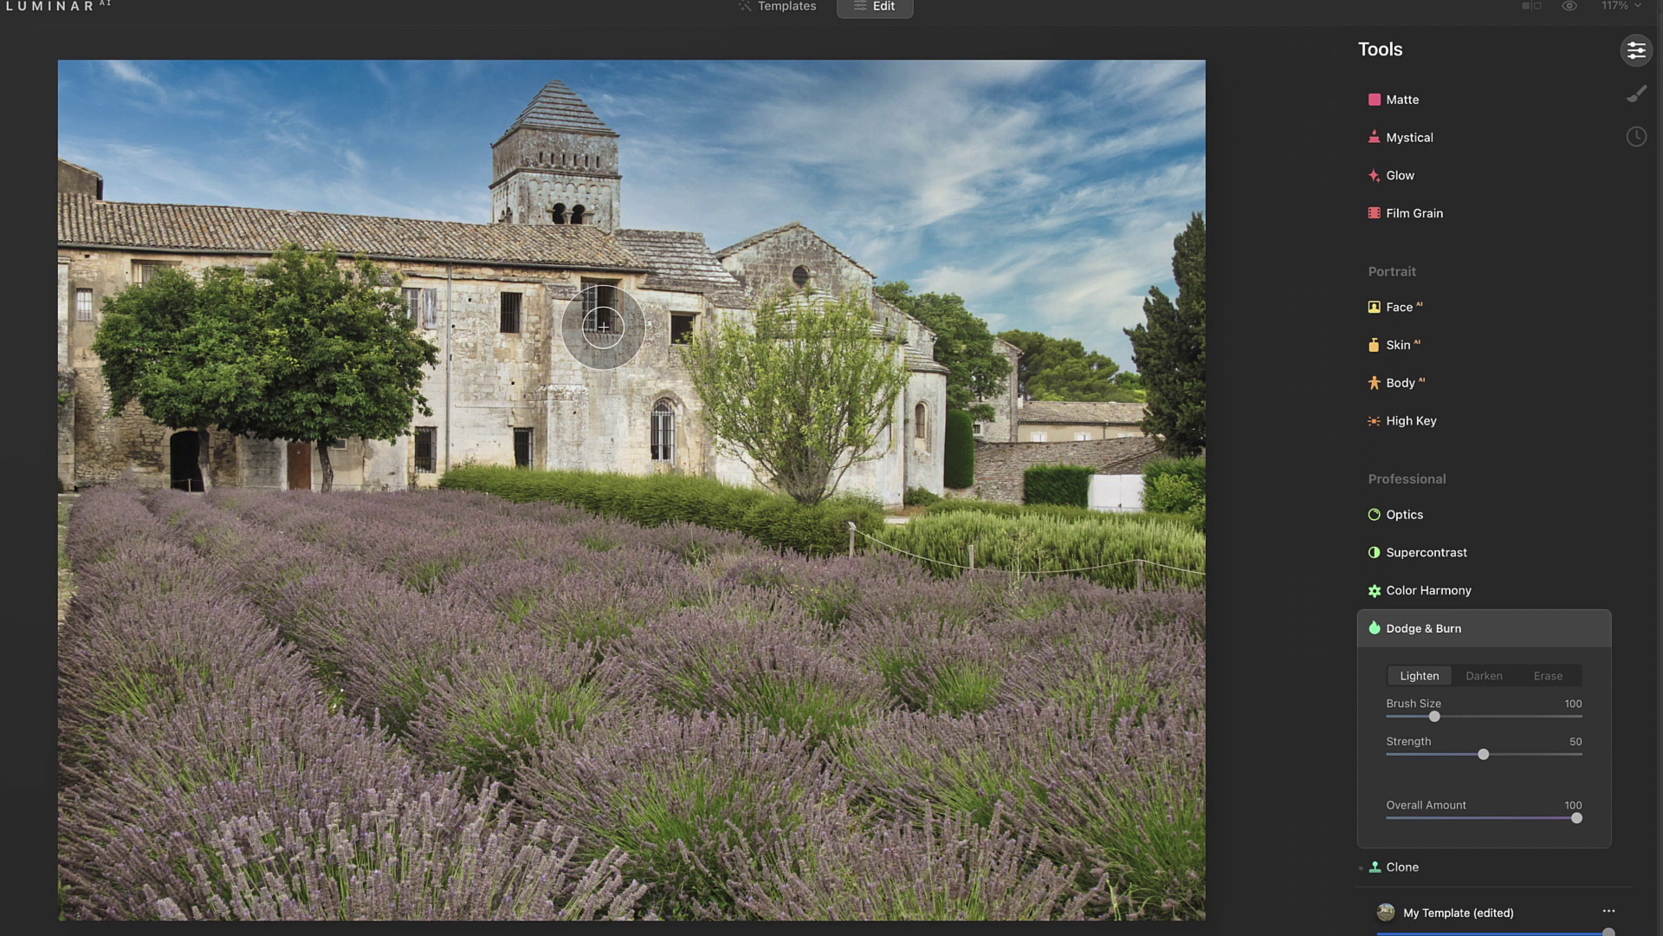
left_click(1483, 676)
Burn the abbey's walls around the tree with the Darken brush at Strength 50
mouse_move(594, 352)
left_mouse_down()
mouse_move(572, 394)
mouse_move(597, 394)
mouse_move(574, 423)
mouse_move(590, 440)
mouse_move(751, 448)
mouse_move(624, 442)
left_mouse_up()
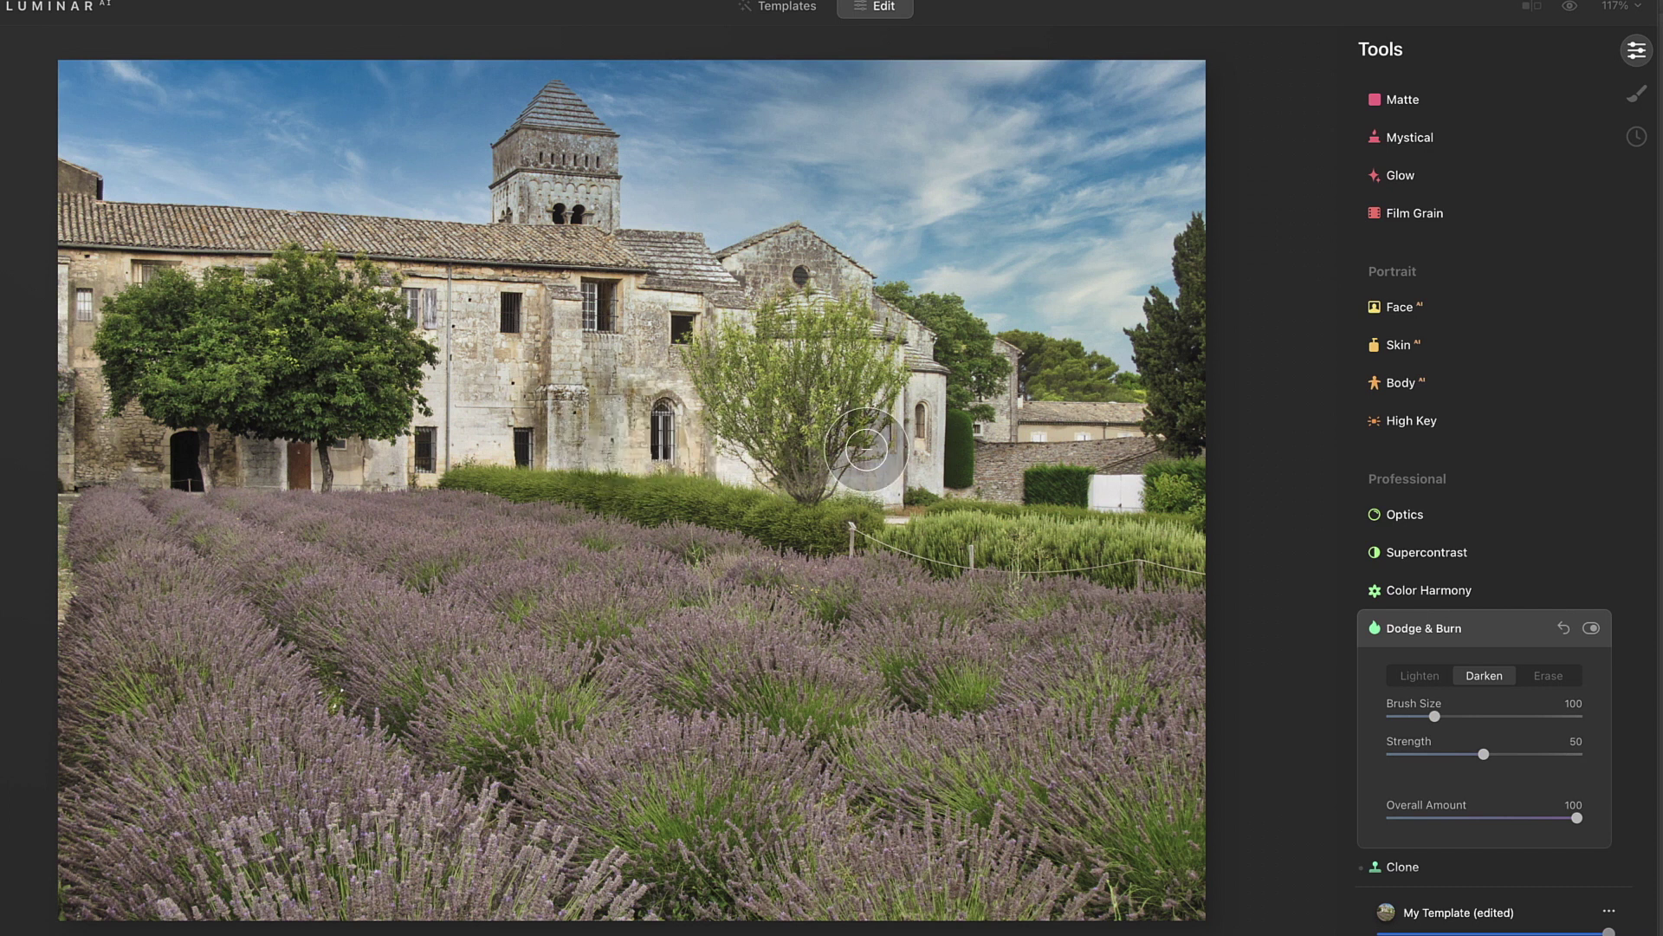
mouse_move(867, 450)
left_mouse_down()
mouse_move(685, 456)
mouse_move(881, 492)
mouse_move(869, 483)
mouse_move(926, 428)
mouse_move(903, 477)
mouse_move(801, 517)
mouse_move(534, 459)
mouse_move(440, 418)
mouse_move(314, 526)
mouse_move(218, 670)
mouse_move(457, 376)
mouse_move(440, 383)
mouse_move(458, 297)
mouse_move(380, 490)
mouse_move(774, 300)
mouse_move(774, 279)
mouse_move(821, 270)
mouse_move(624, 554)
left_mouse_up()
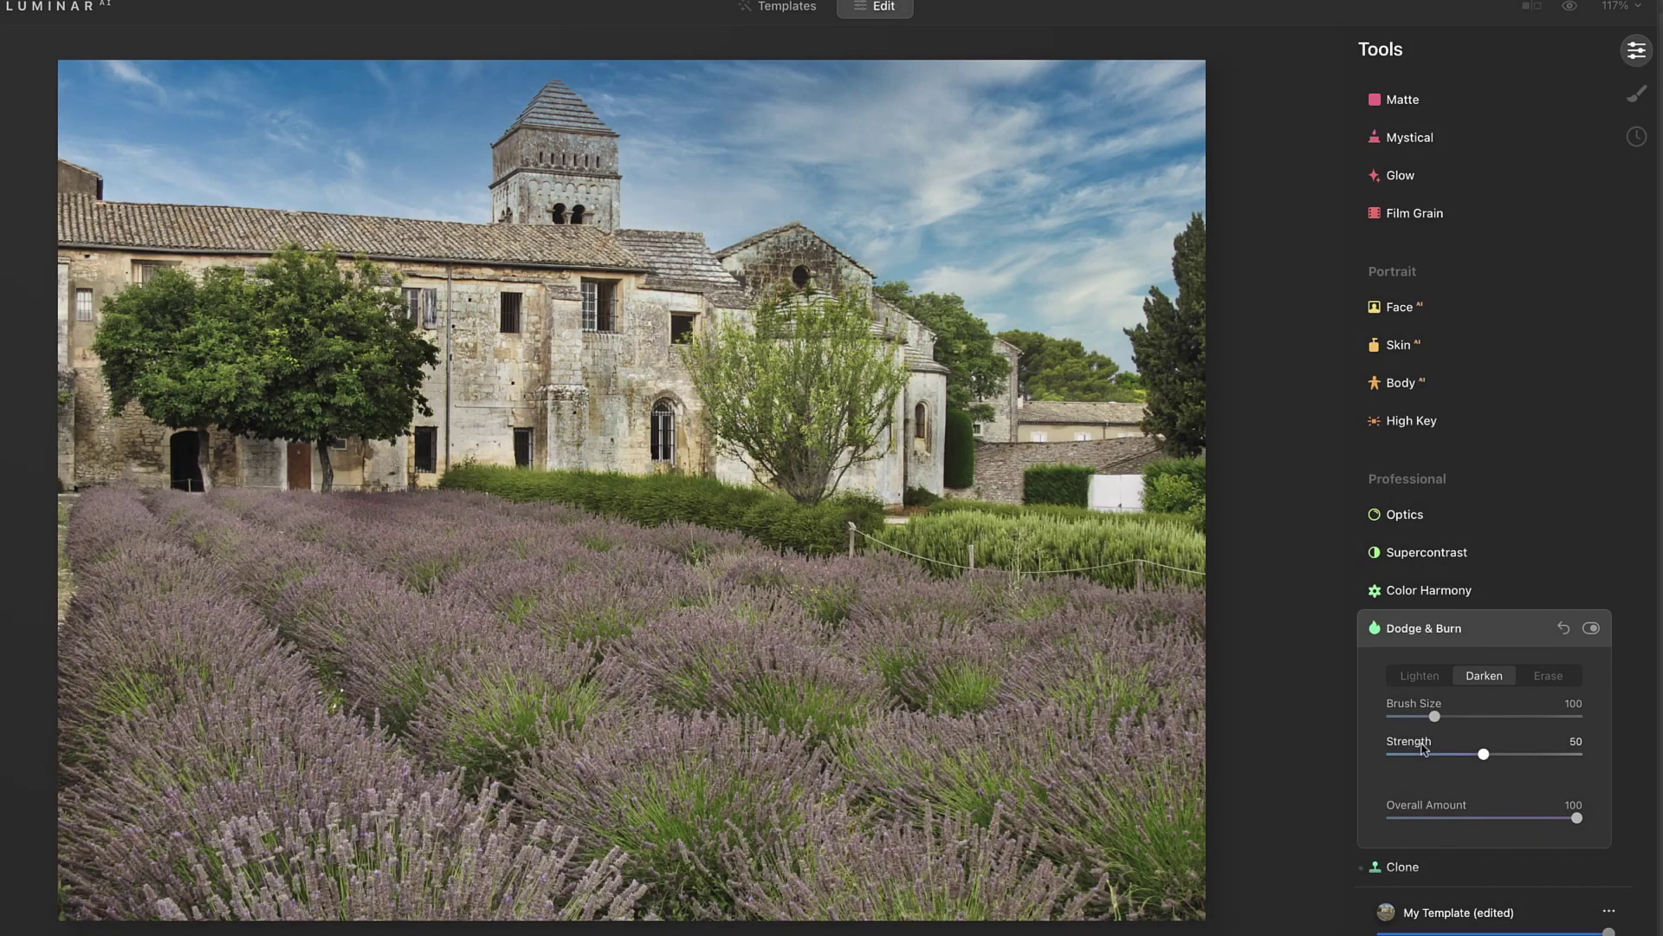
left_click(1591, 628)
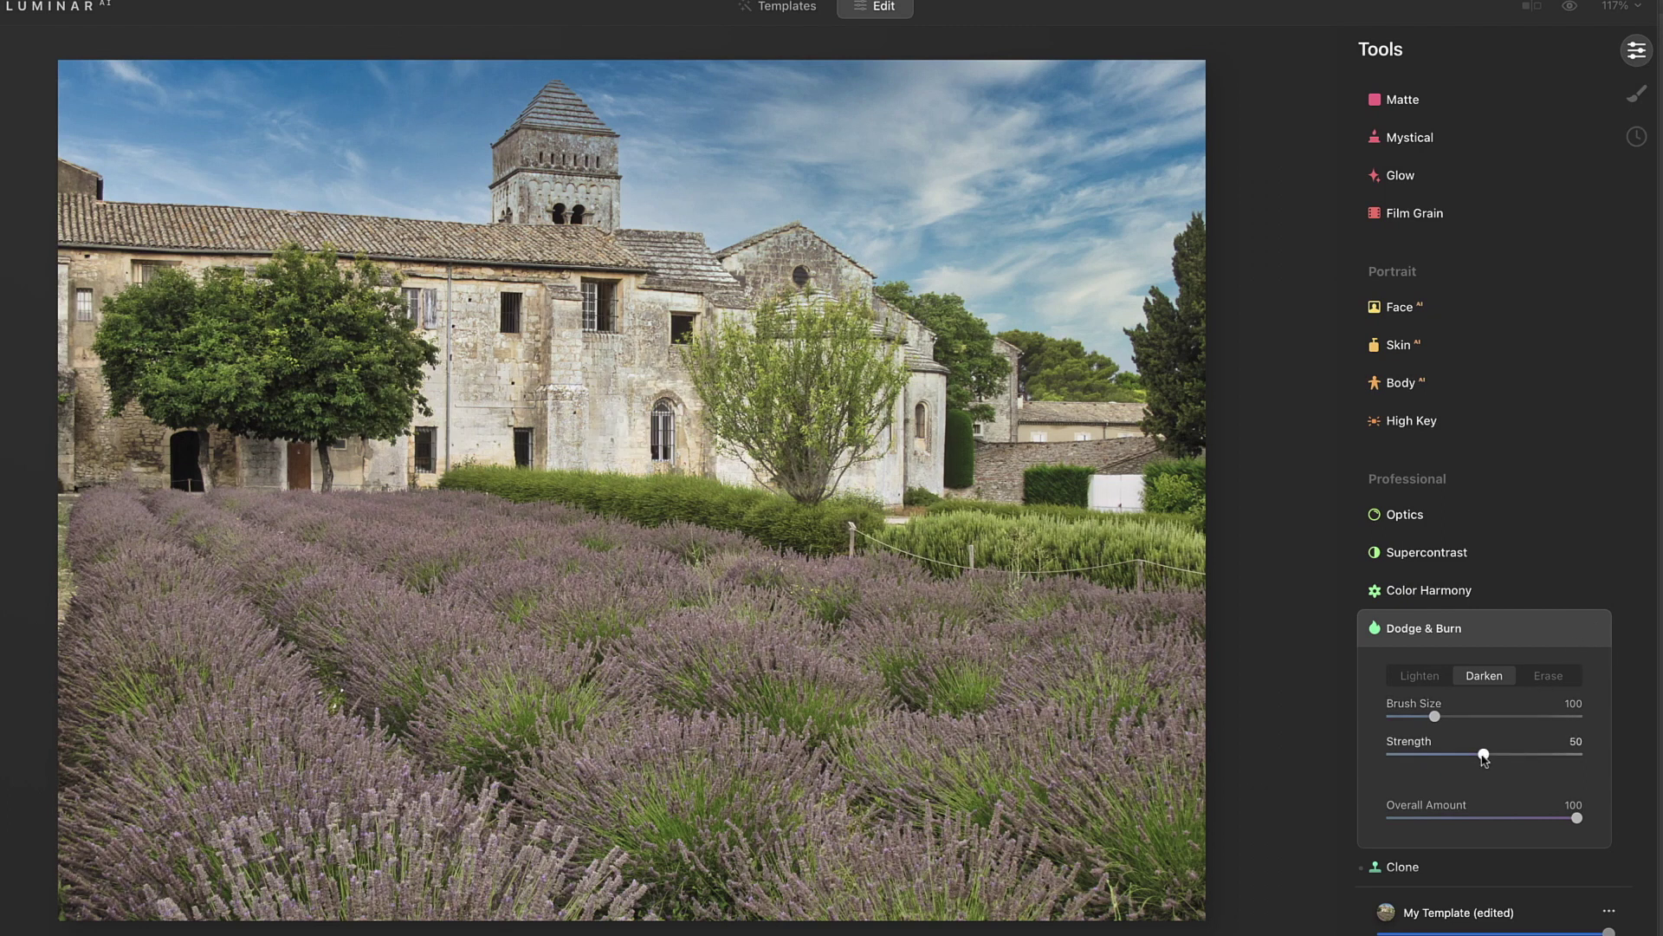
Lower brush Strength to 26, repaint the church wall gently, compare, and collapse Dodge & Burn
left_click_drag(1484, 758, 1439, 759)
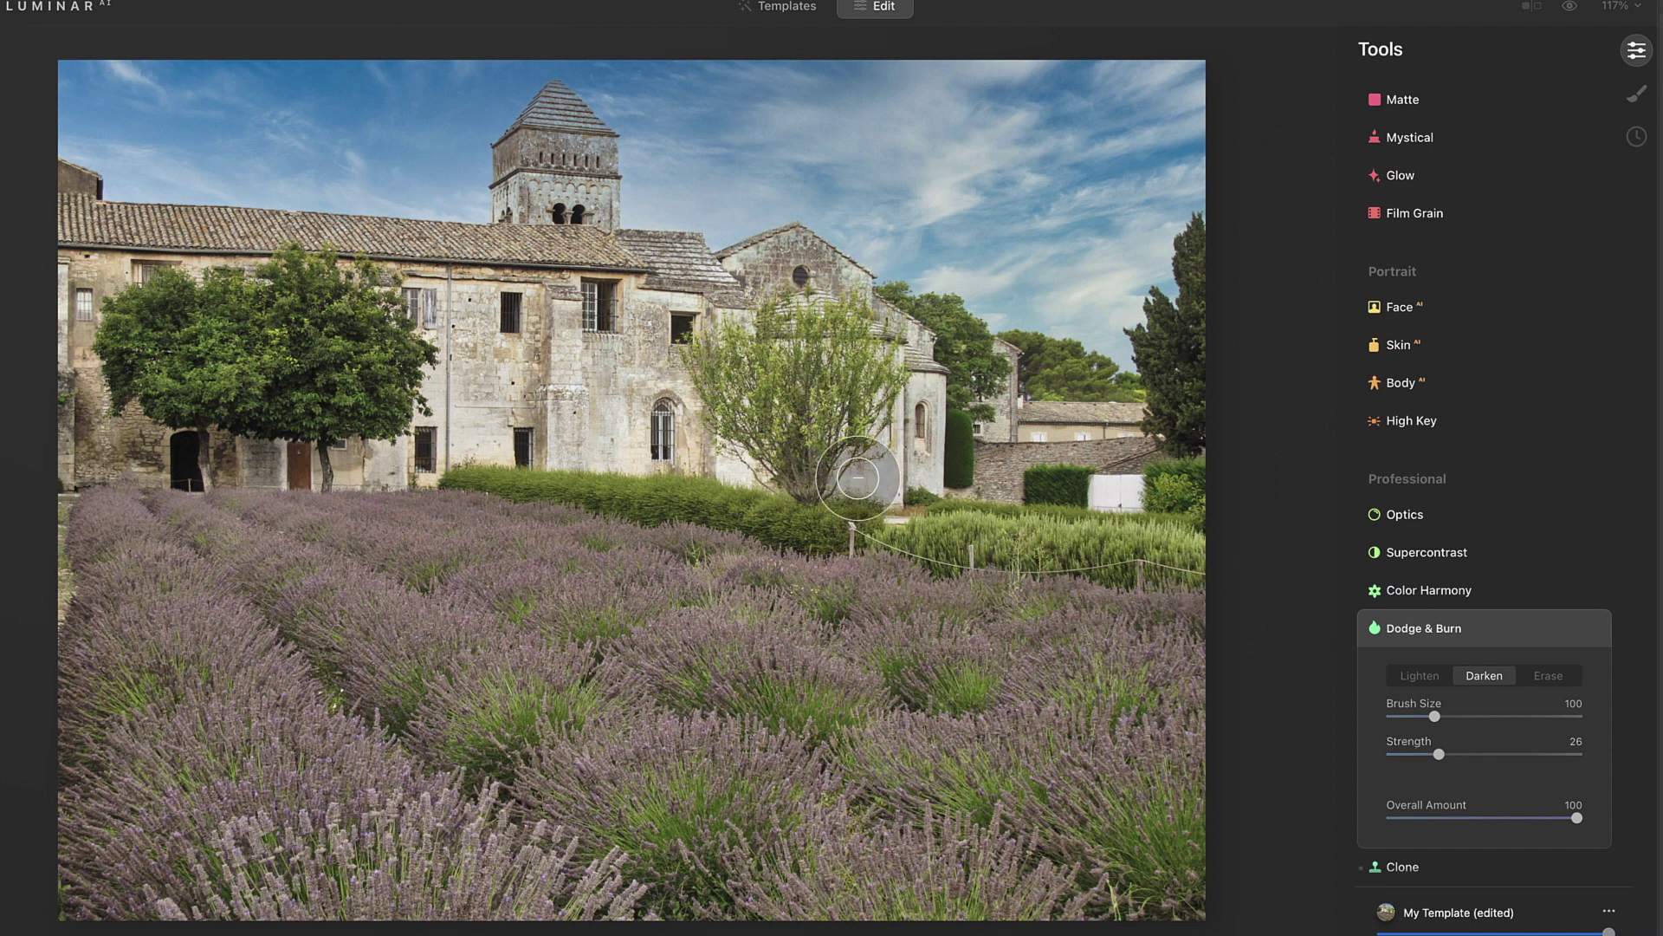
mouse_move(881, 479)
left_mouse_down()
mouse_move(915, 399)
mouse_move(872, 473)
mouse_move(764, 469)
mouse_move(697, 424)
mouse_move(681, 354)
mouse_move(800, 290)
mouse_move(767, 286)
mouse_move(852, 280)
mouse_move(782, 277)
mouse_move(612, 317)
left_mouse_up()
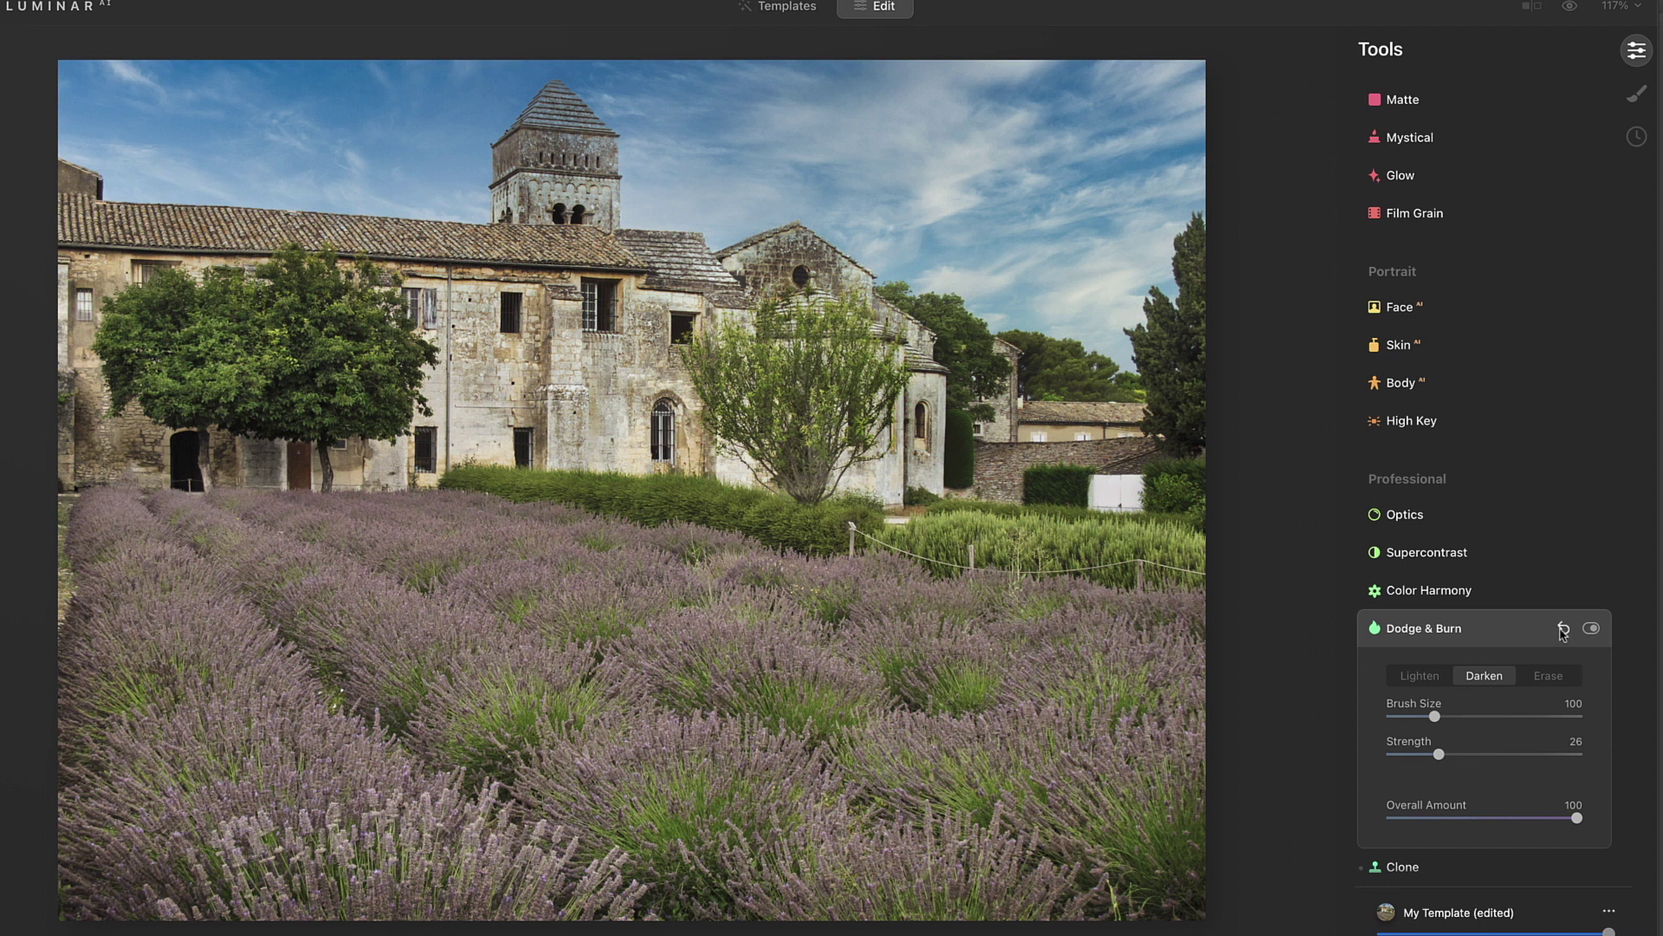
left_click(1591, 629)
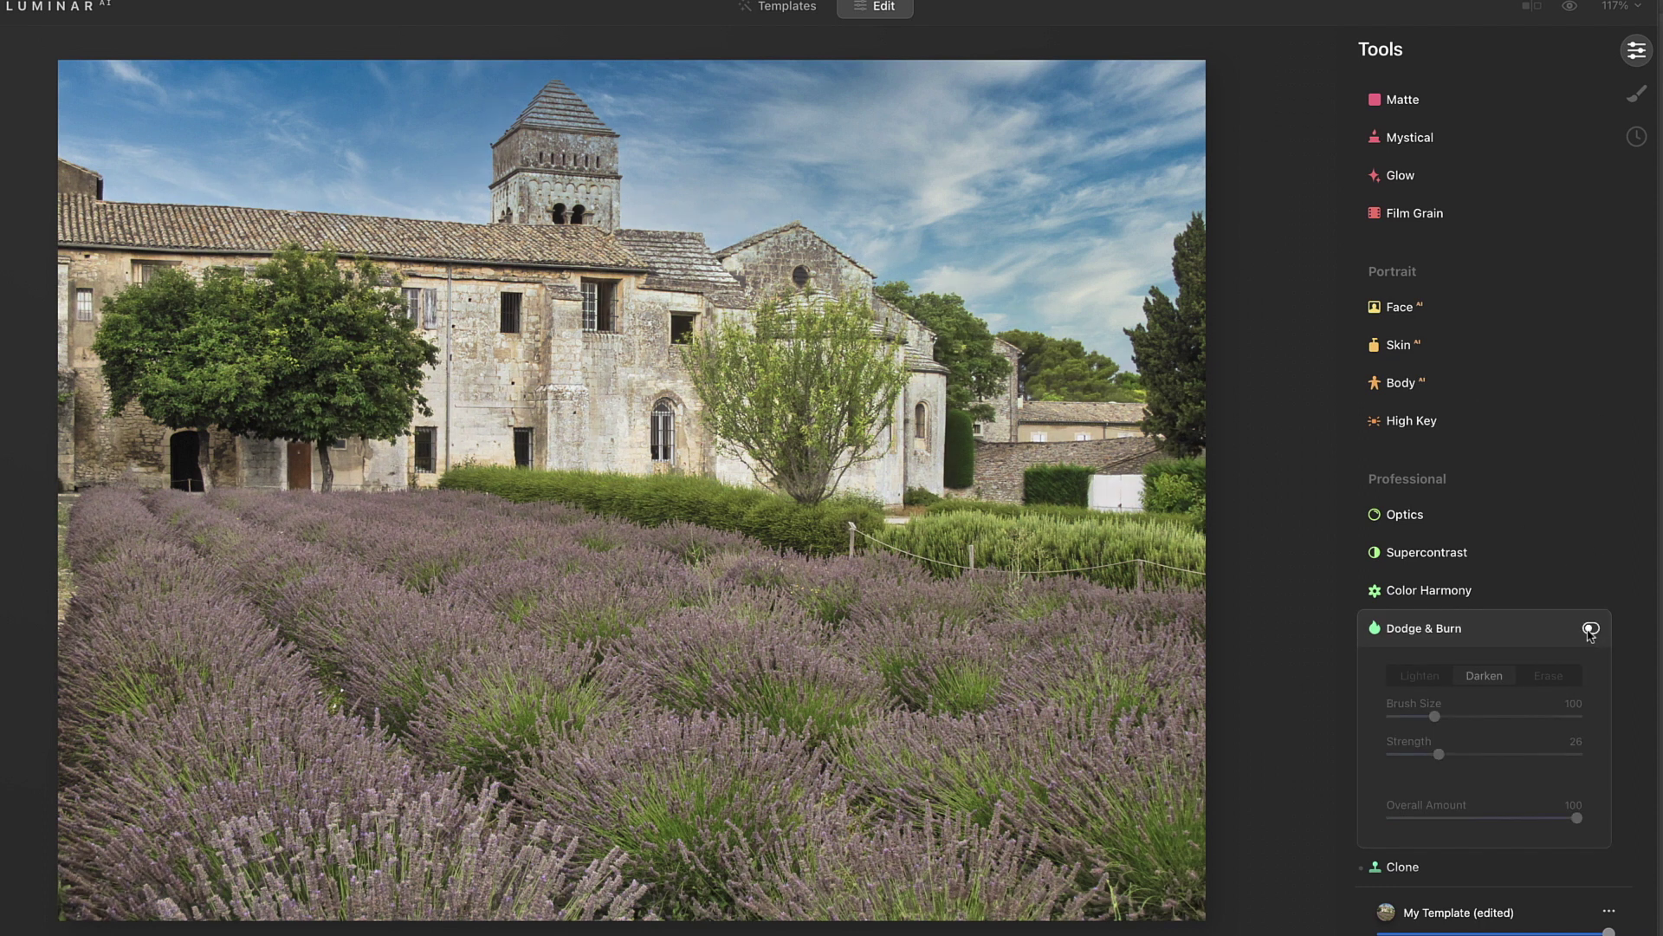
left_click(1591, 629)
left_click(1590, 629)
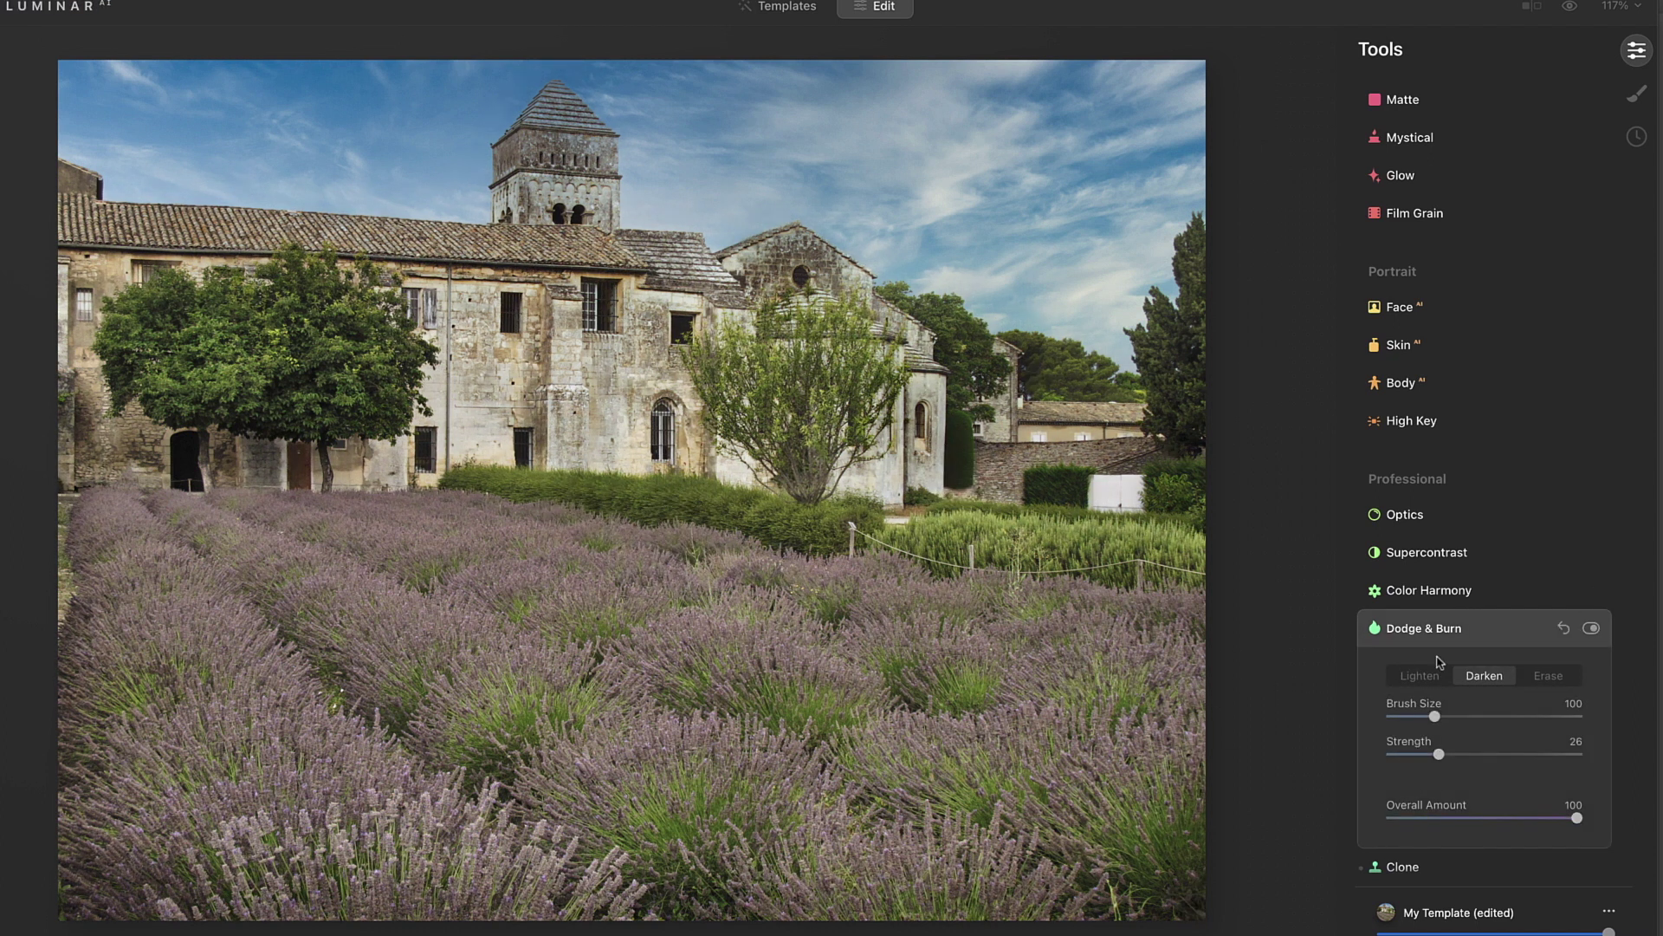
left_click(1429, 629)
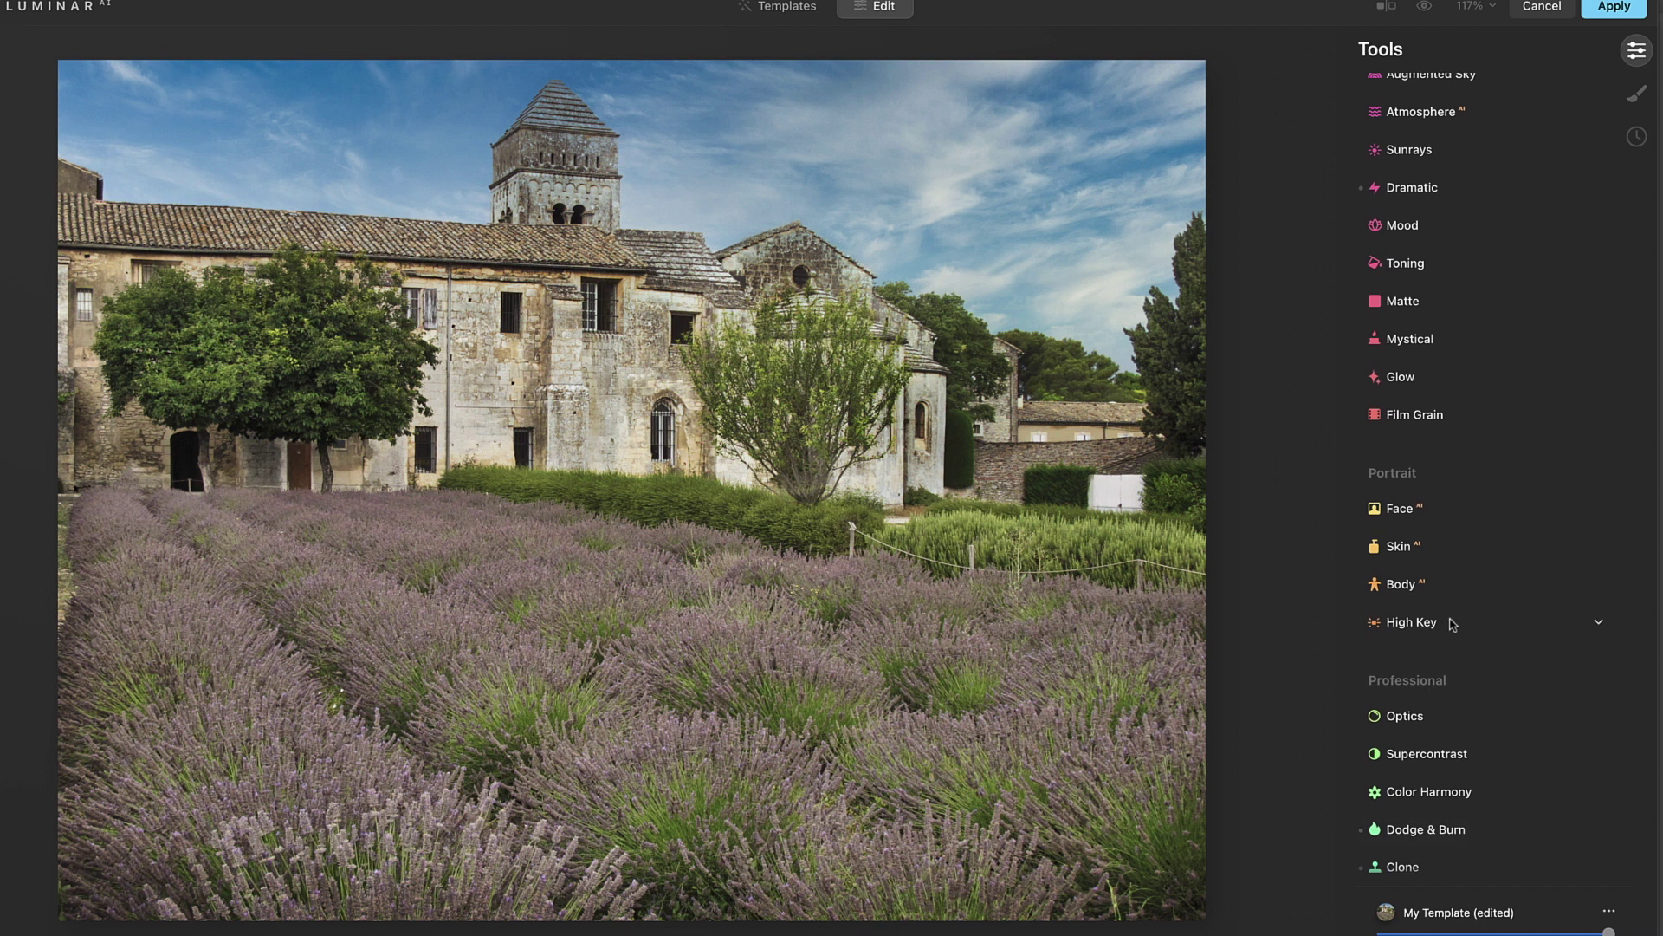
Set Supercontrast Highlights Contrast 40, Highlights Balance -24 and Shadows Contrast 41, comparing before and after
left_click(1424, 754)
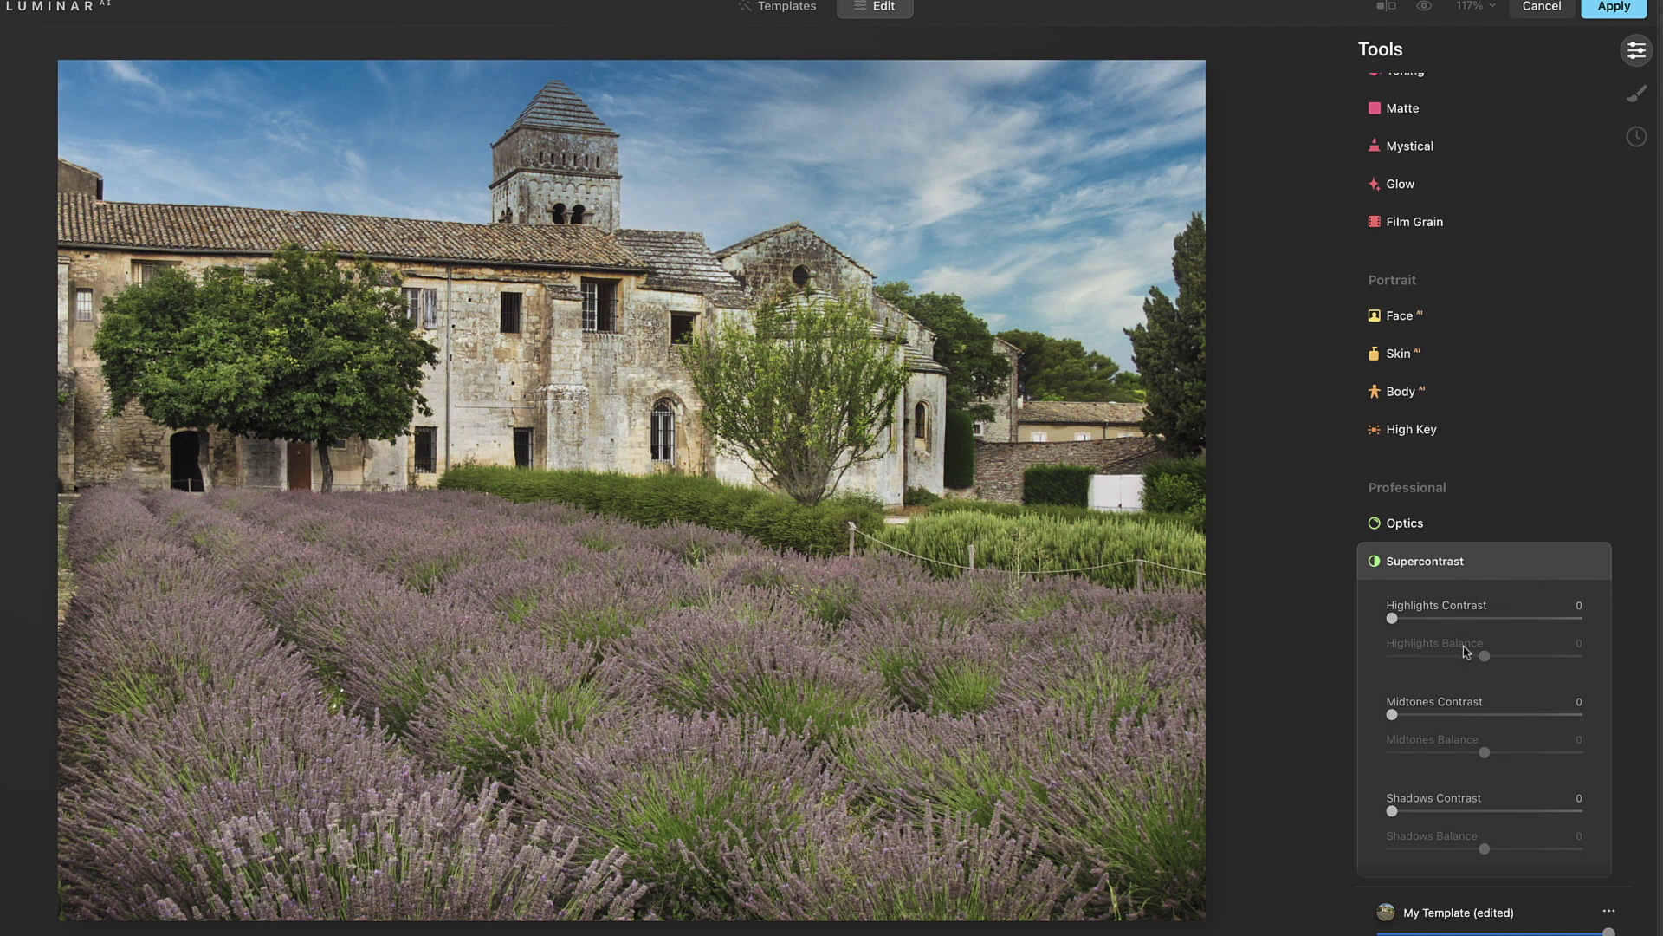
left_click_drag(1396, 619, 1459, 659)
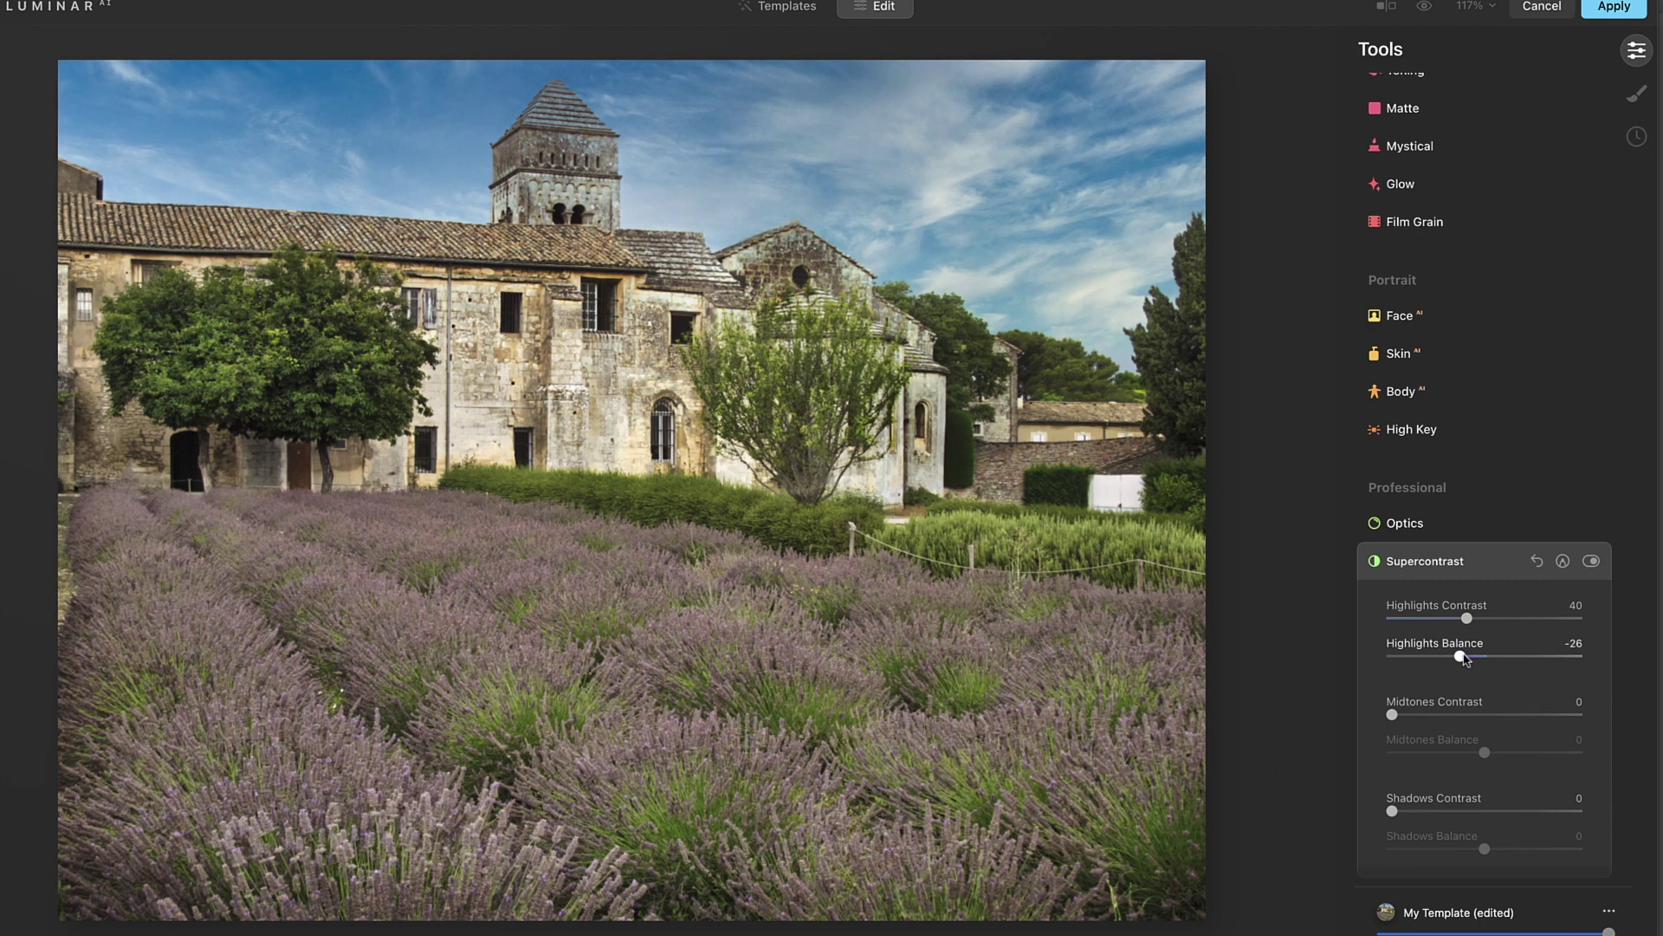
left_click_drag(1461, 658, 1463, 658)
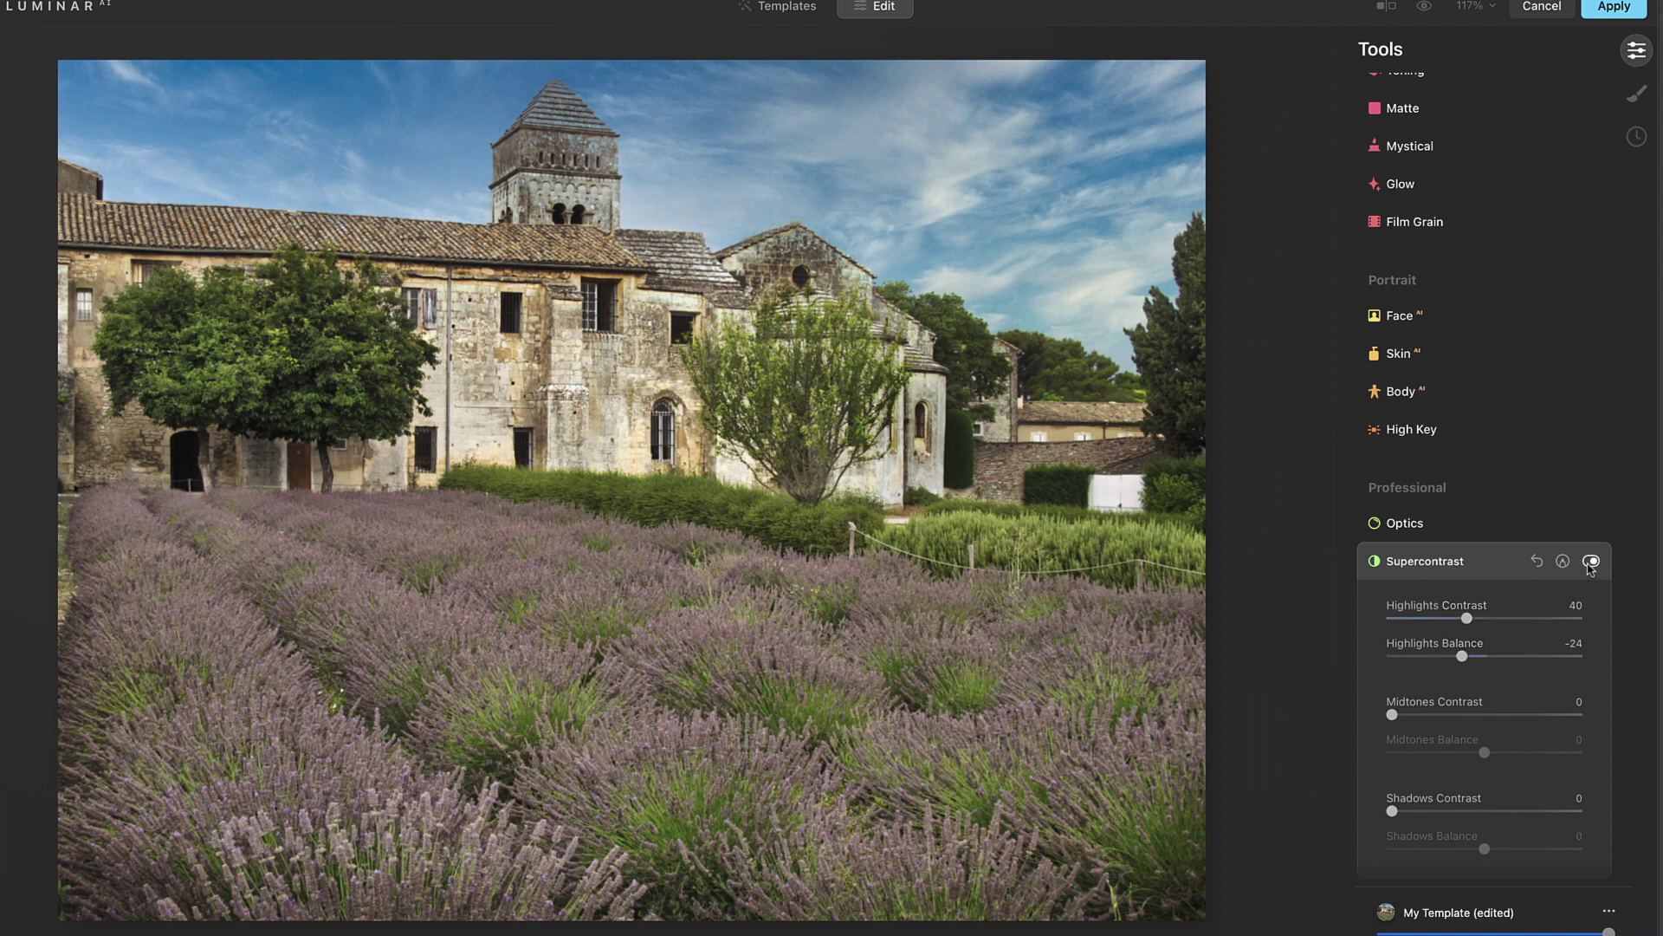
left_click(1592, 562)
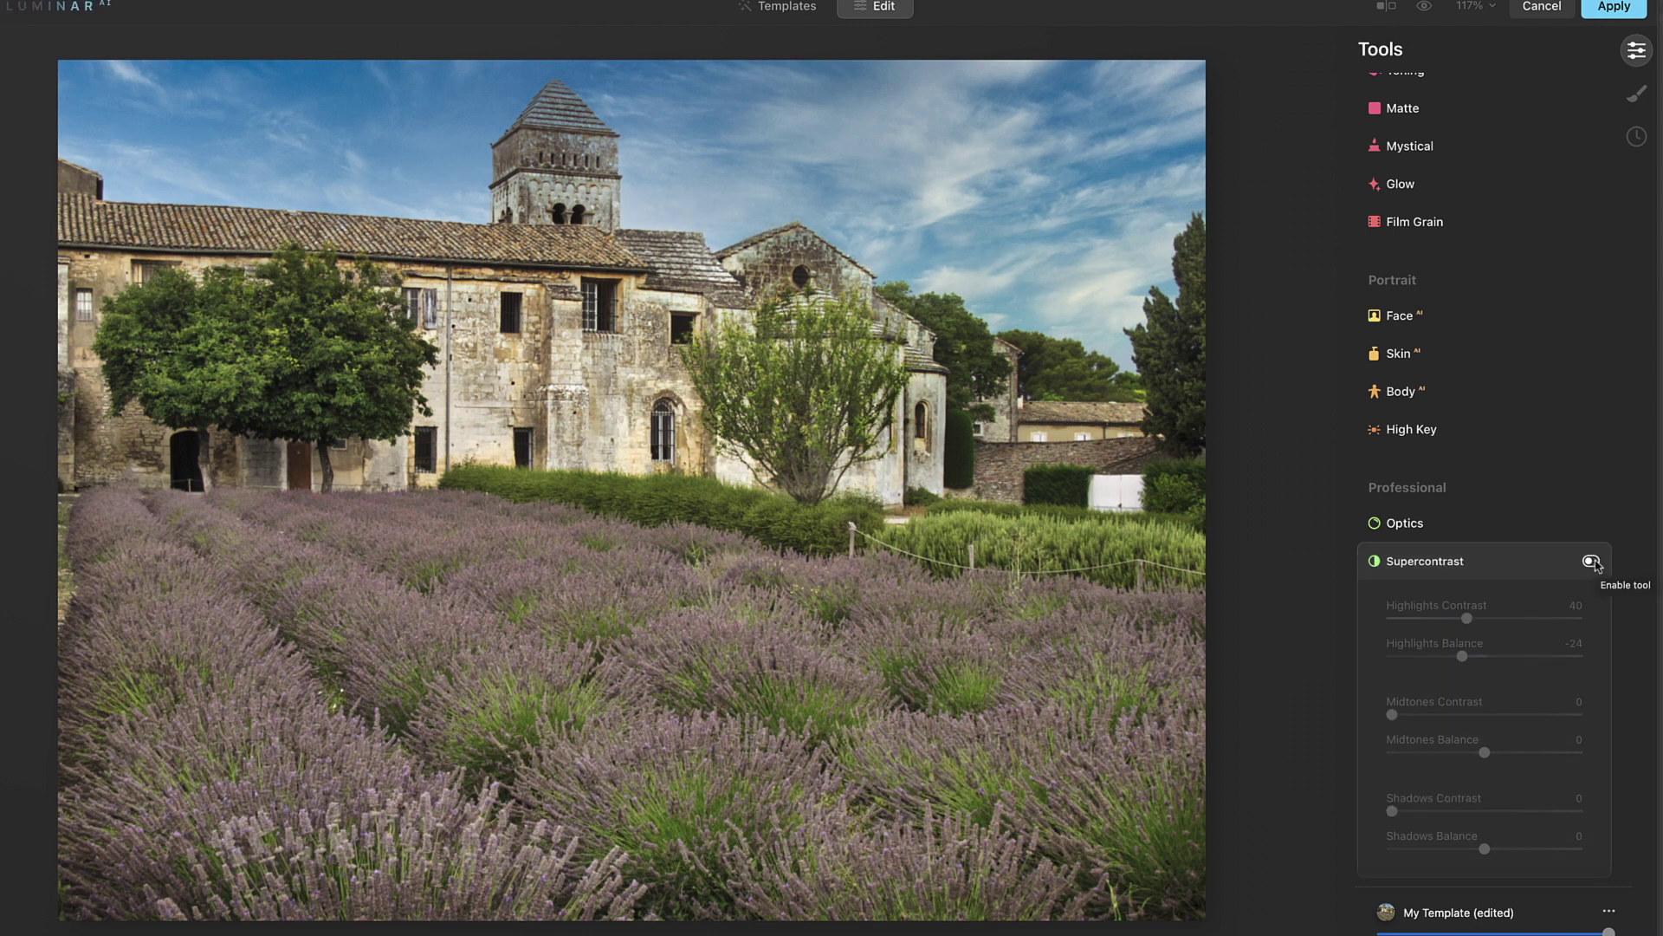
left_click(1592, 562)
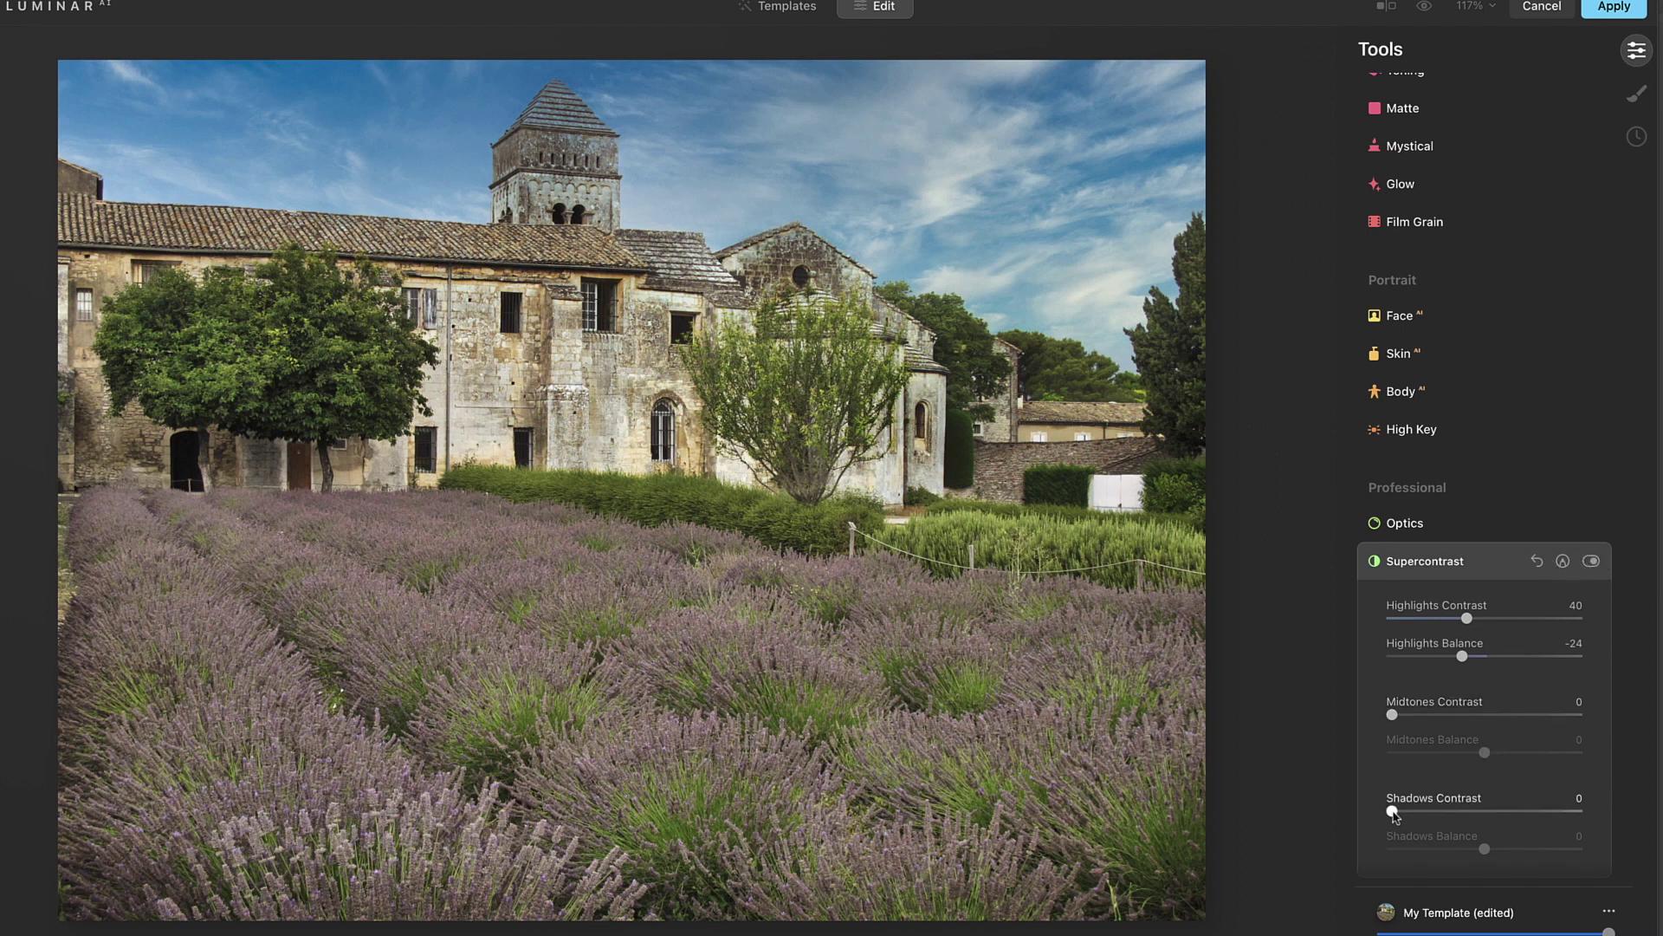
left_click_drag(1394, 813, 1472, 815)
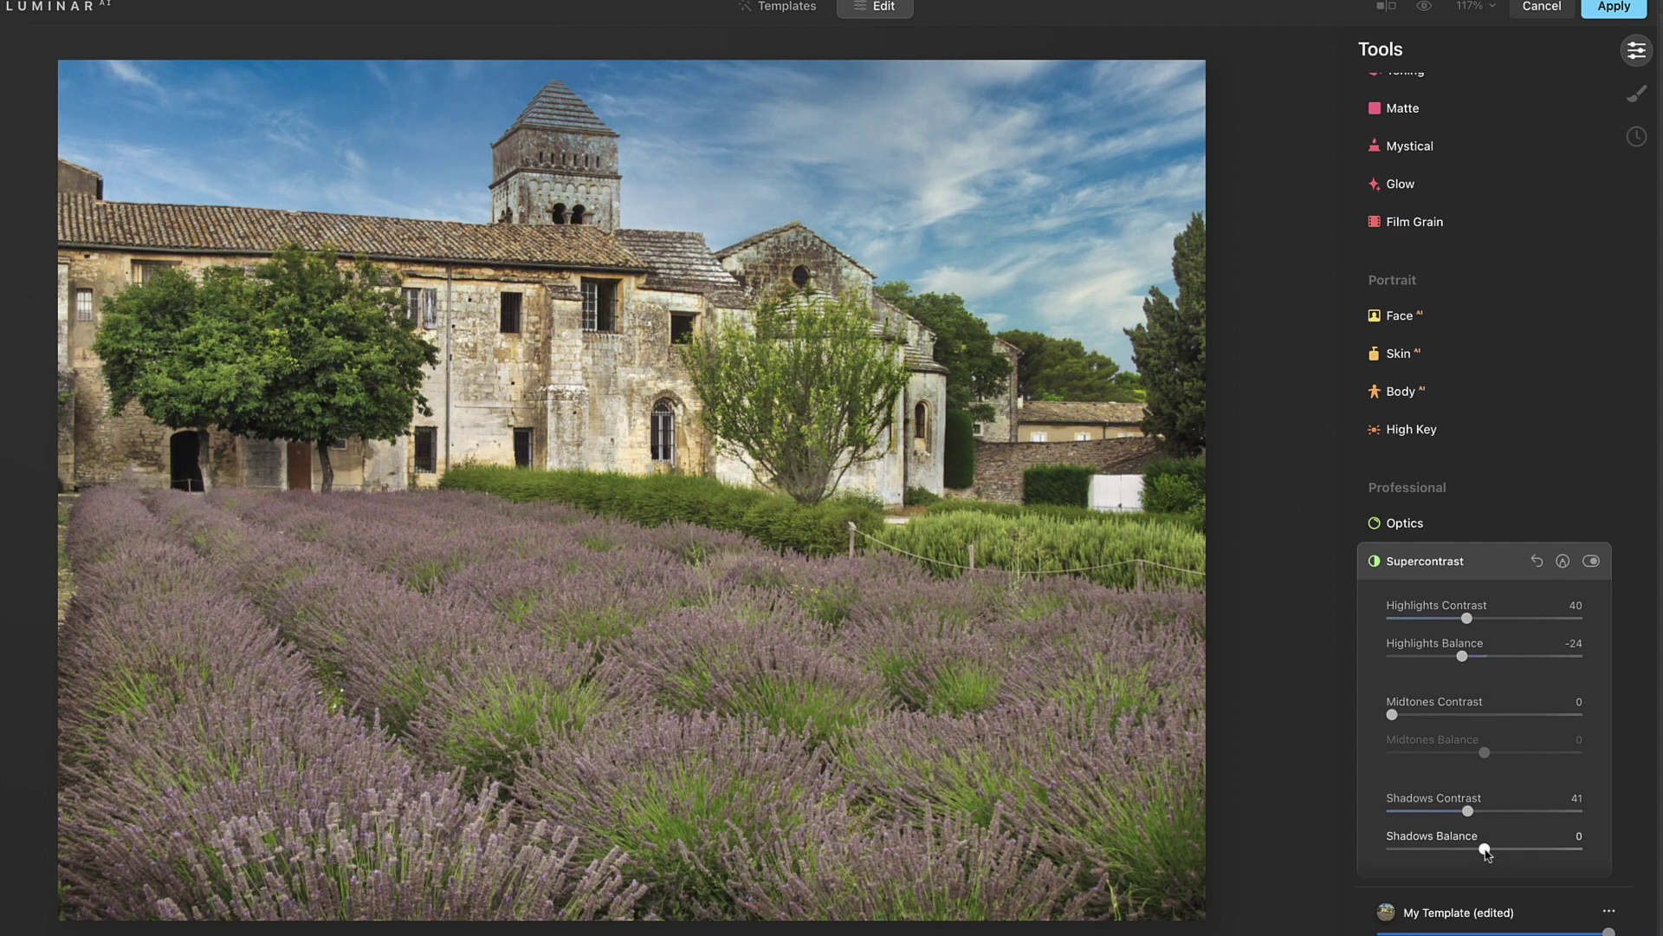
Show clipping warnings with J, set Shadows Balance to 20 and Highlights Balance to -32
mouse_move(1487, 854)
left_mouse_down()
mouse_move(1461, 855)
mouse_move(1516, 855)
mouse_move(1494, 853)
left_mouse_up()
key("j")
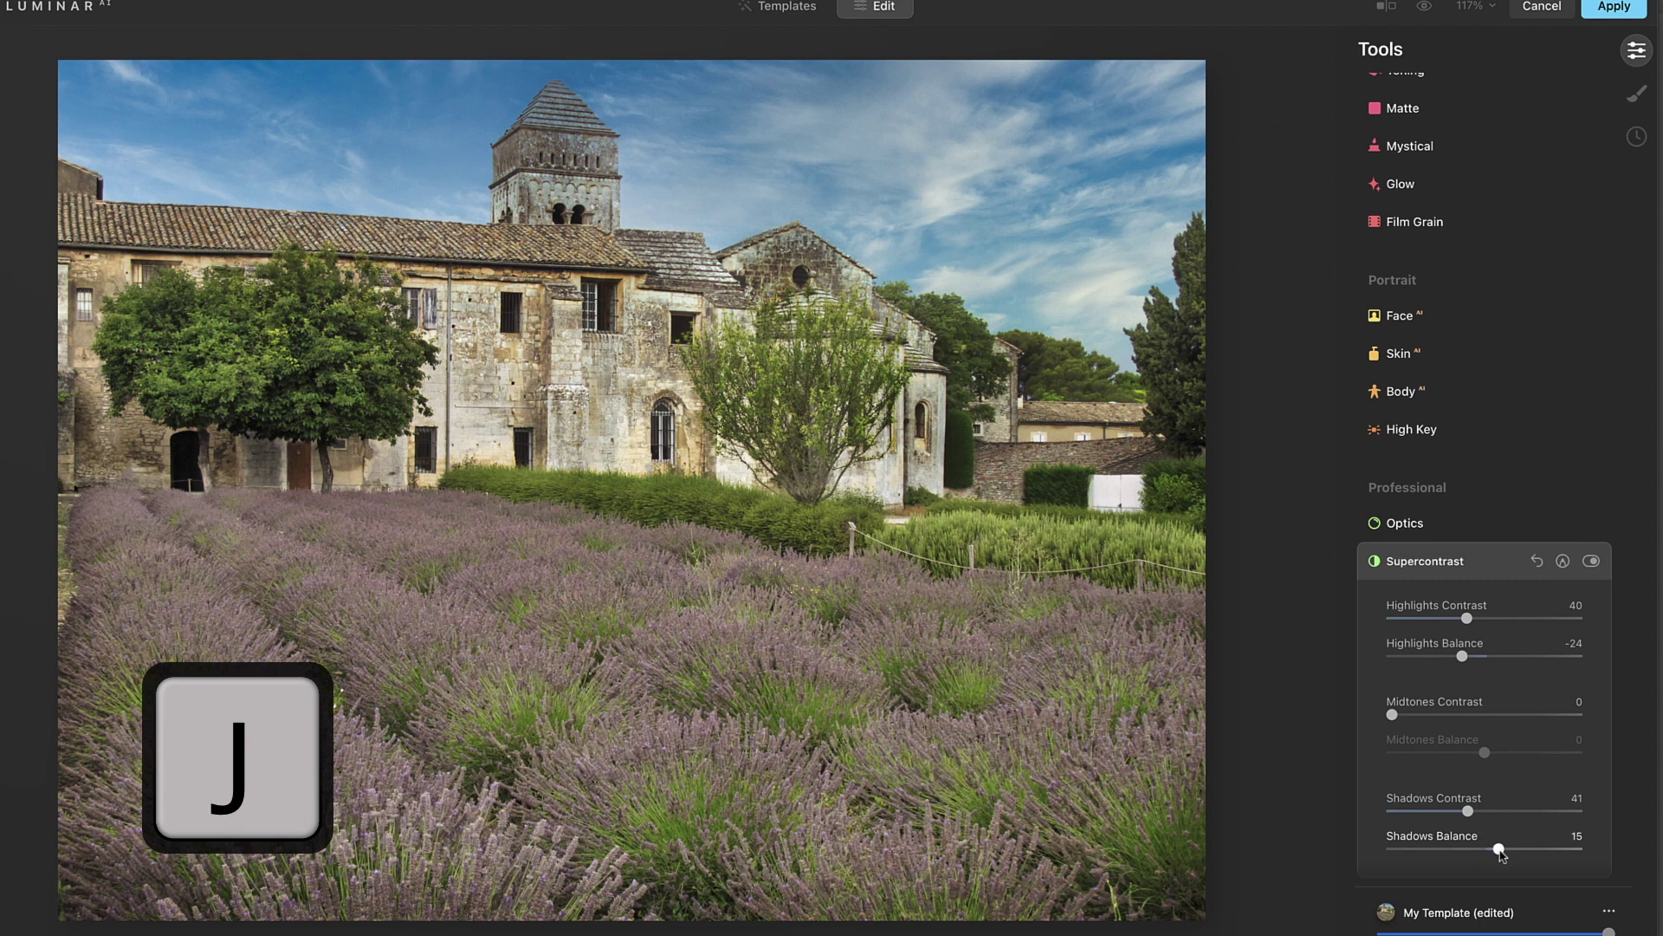
mouse_move(1496, 851)
left_mouse_down()
mouse_move(1396, 856)
mouse_move(1547, 858)
mouse_move(1490, 860)
mouse_move(1505, 861)
left_mouse_up()
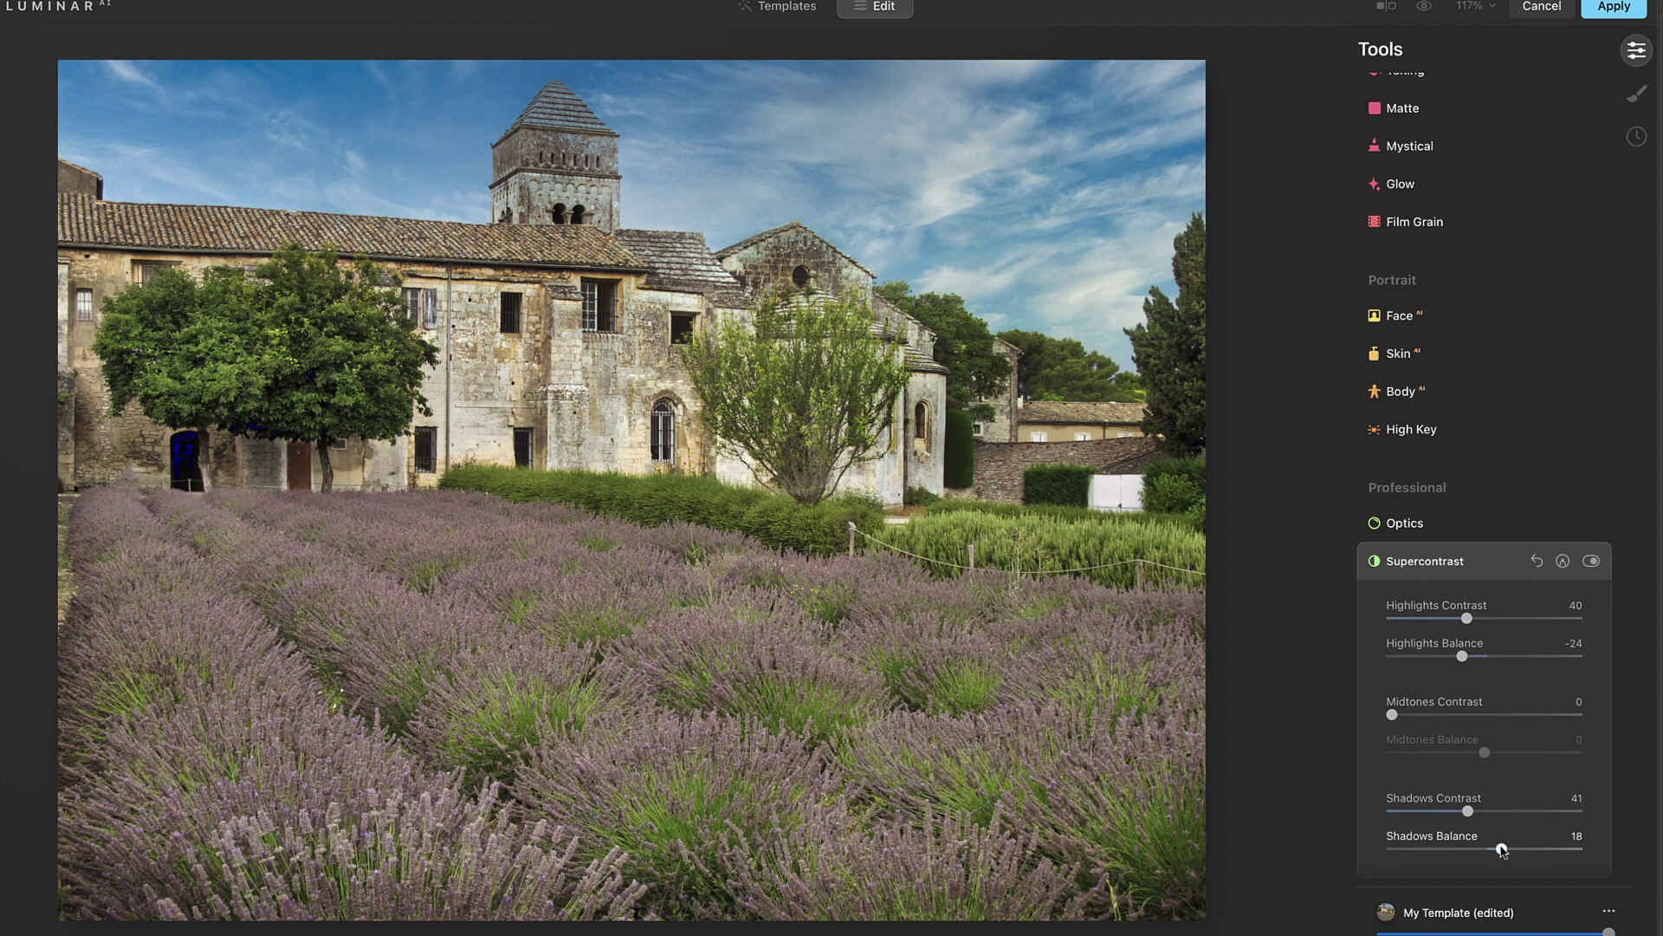
left_click_drag(1503, 851, 1506, 852)
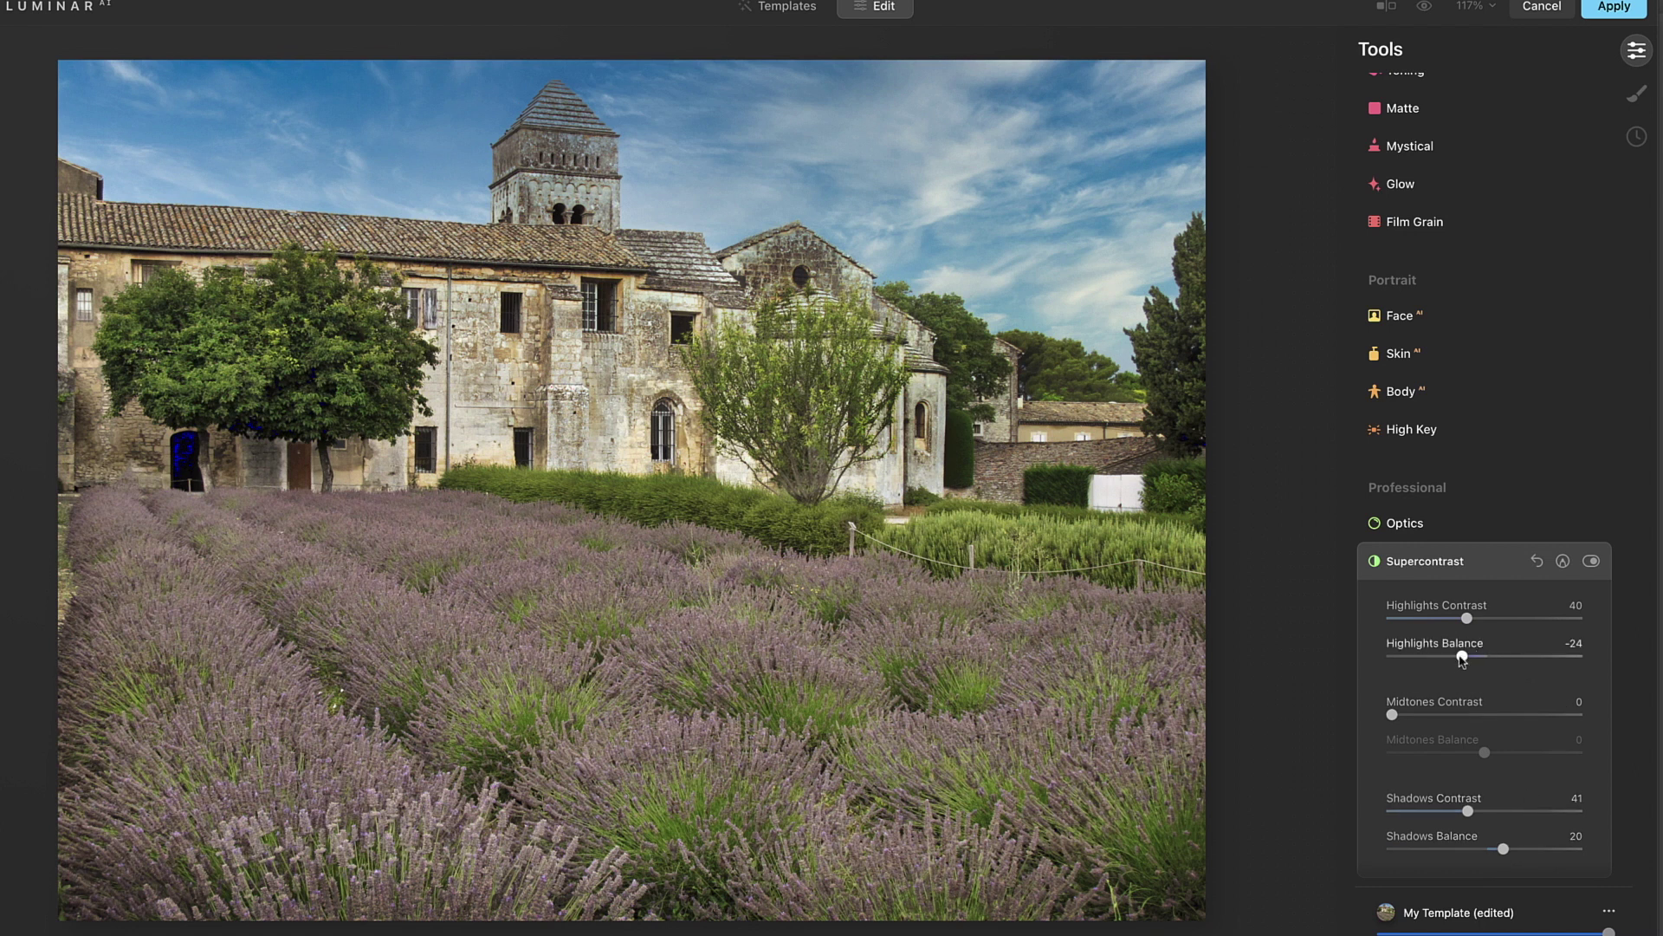
left_click_drag(1462, 658, 1453, 661)
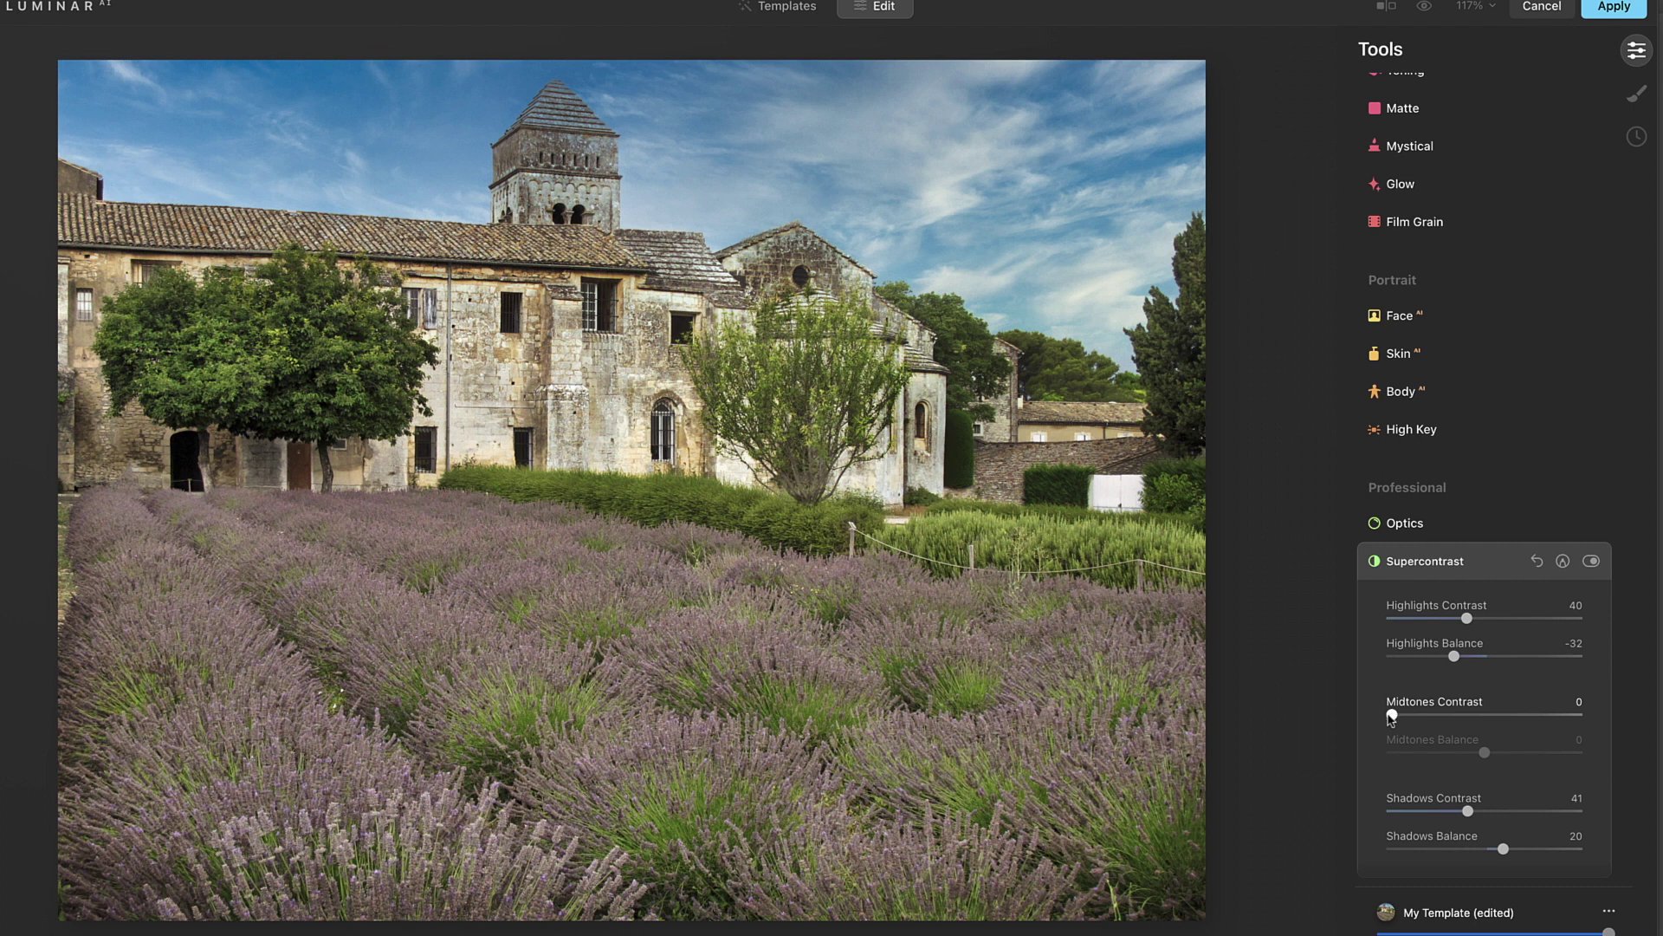
Set Supercontrast Midtones Contrast to 41 and Midtones Balance to 16
left_click_drag(1393, 715, 1449, 716)
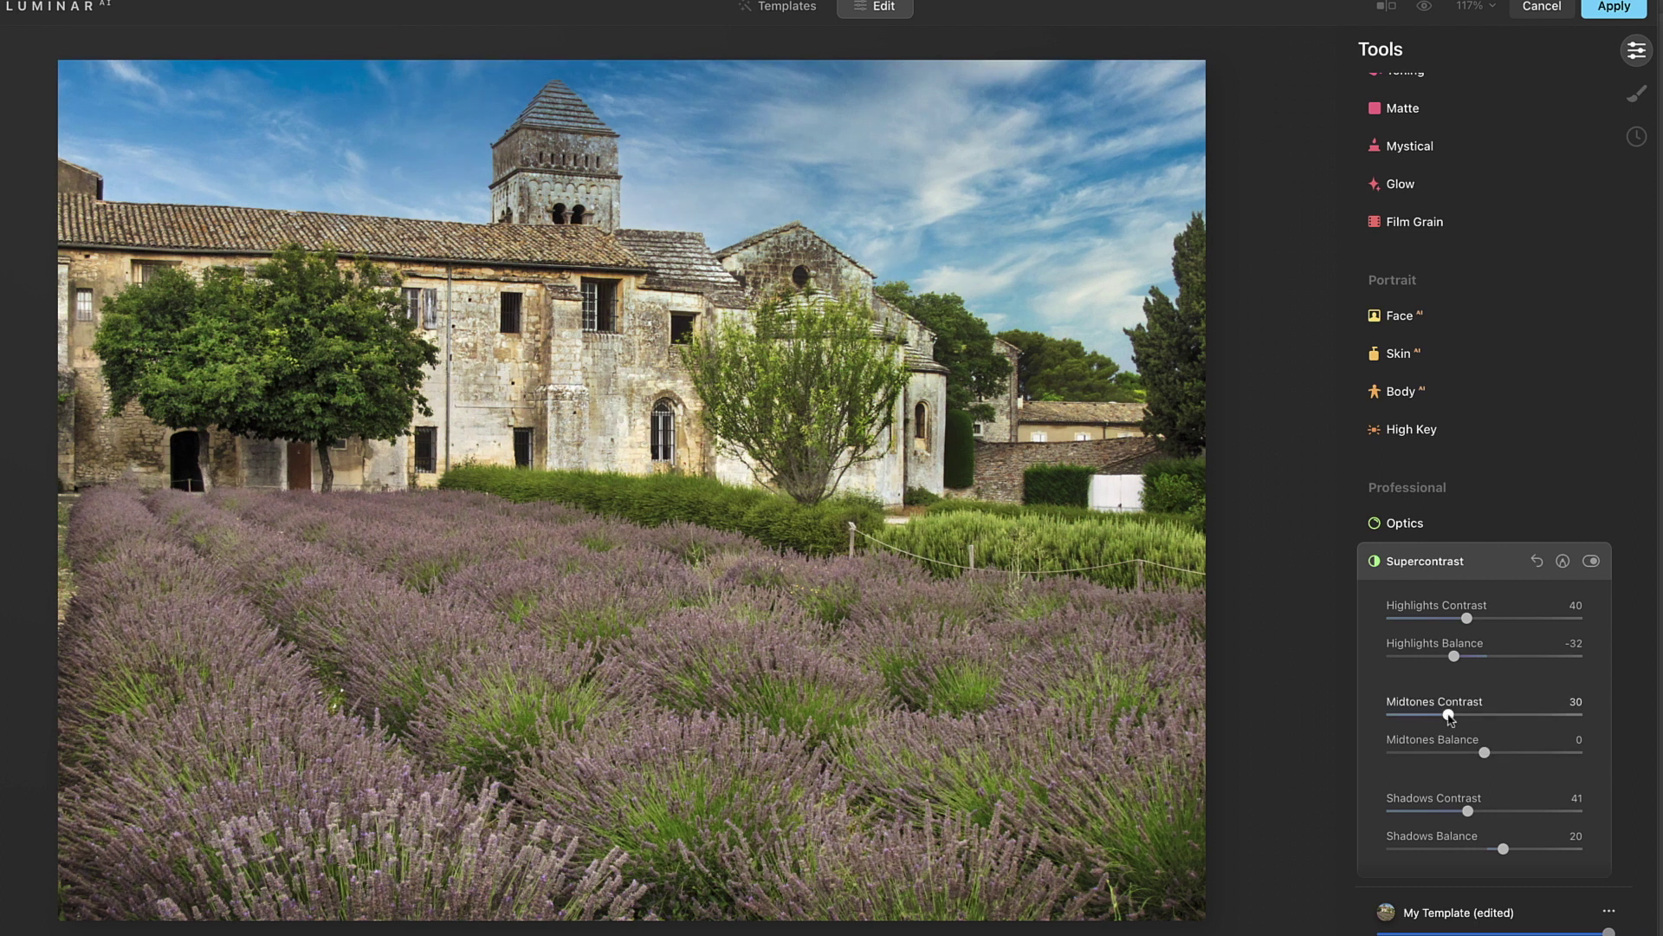
left_click_drag(1443, 716, 1476, 720)
mouse_move(1484, 754)
left_mouse_down()
mouse_move(1407, 751)
mouse_move(1549, 754)
mouse_move(1472, 755)
left_mouse_up()
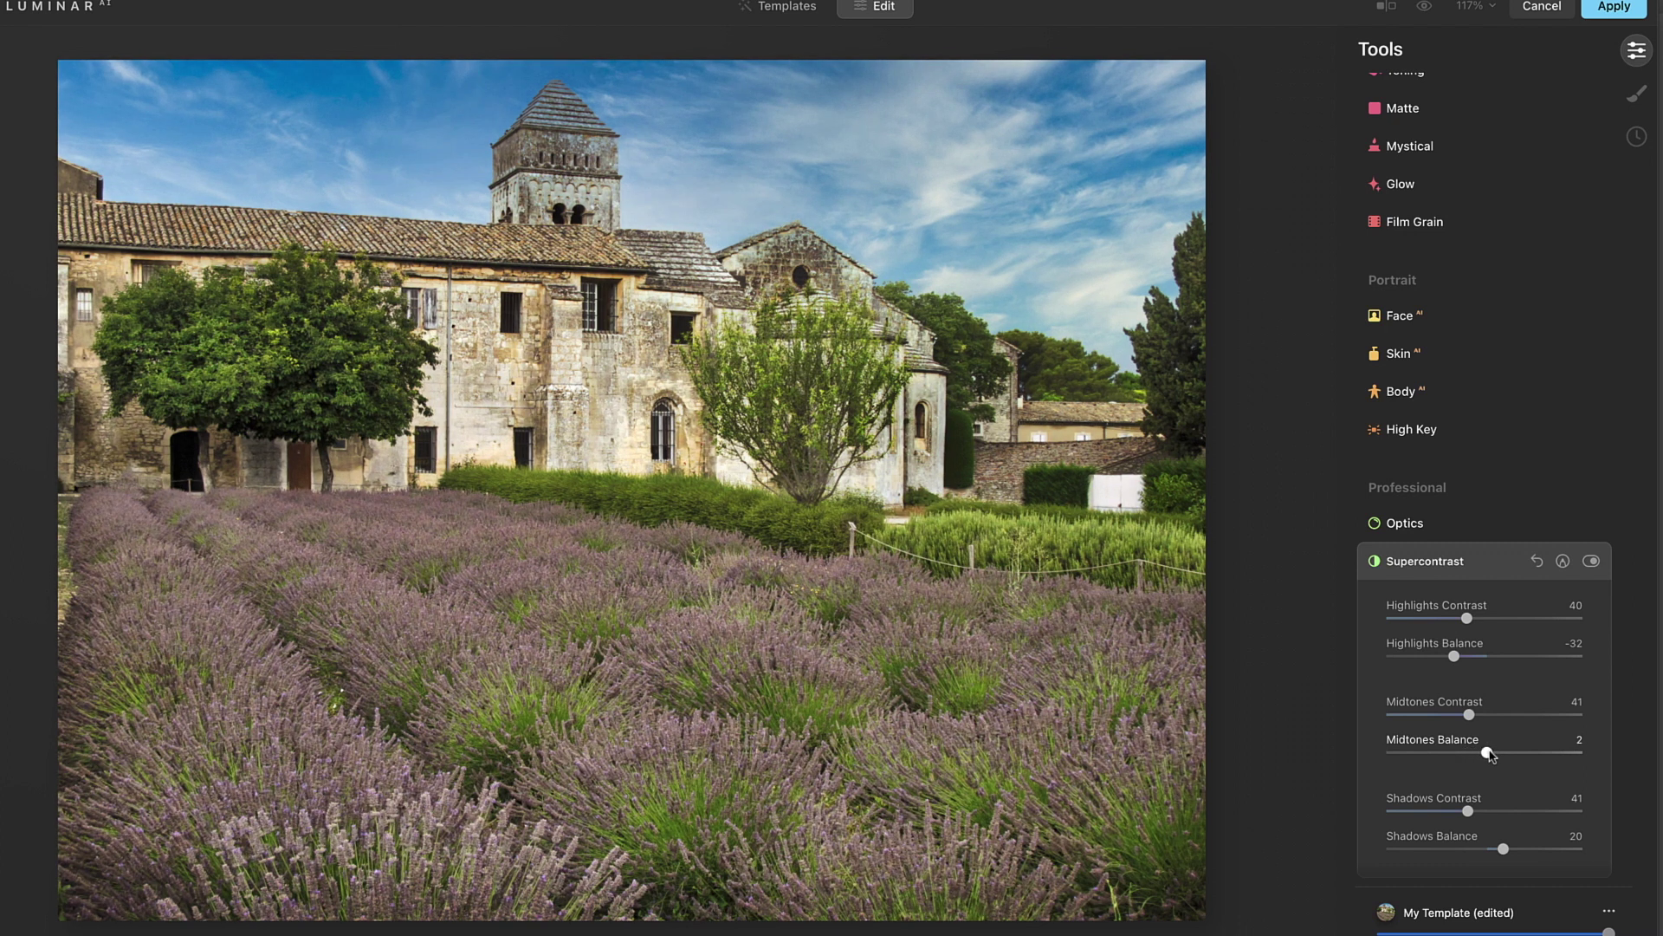
left_click_drag(1486, 754, 1507, 757)
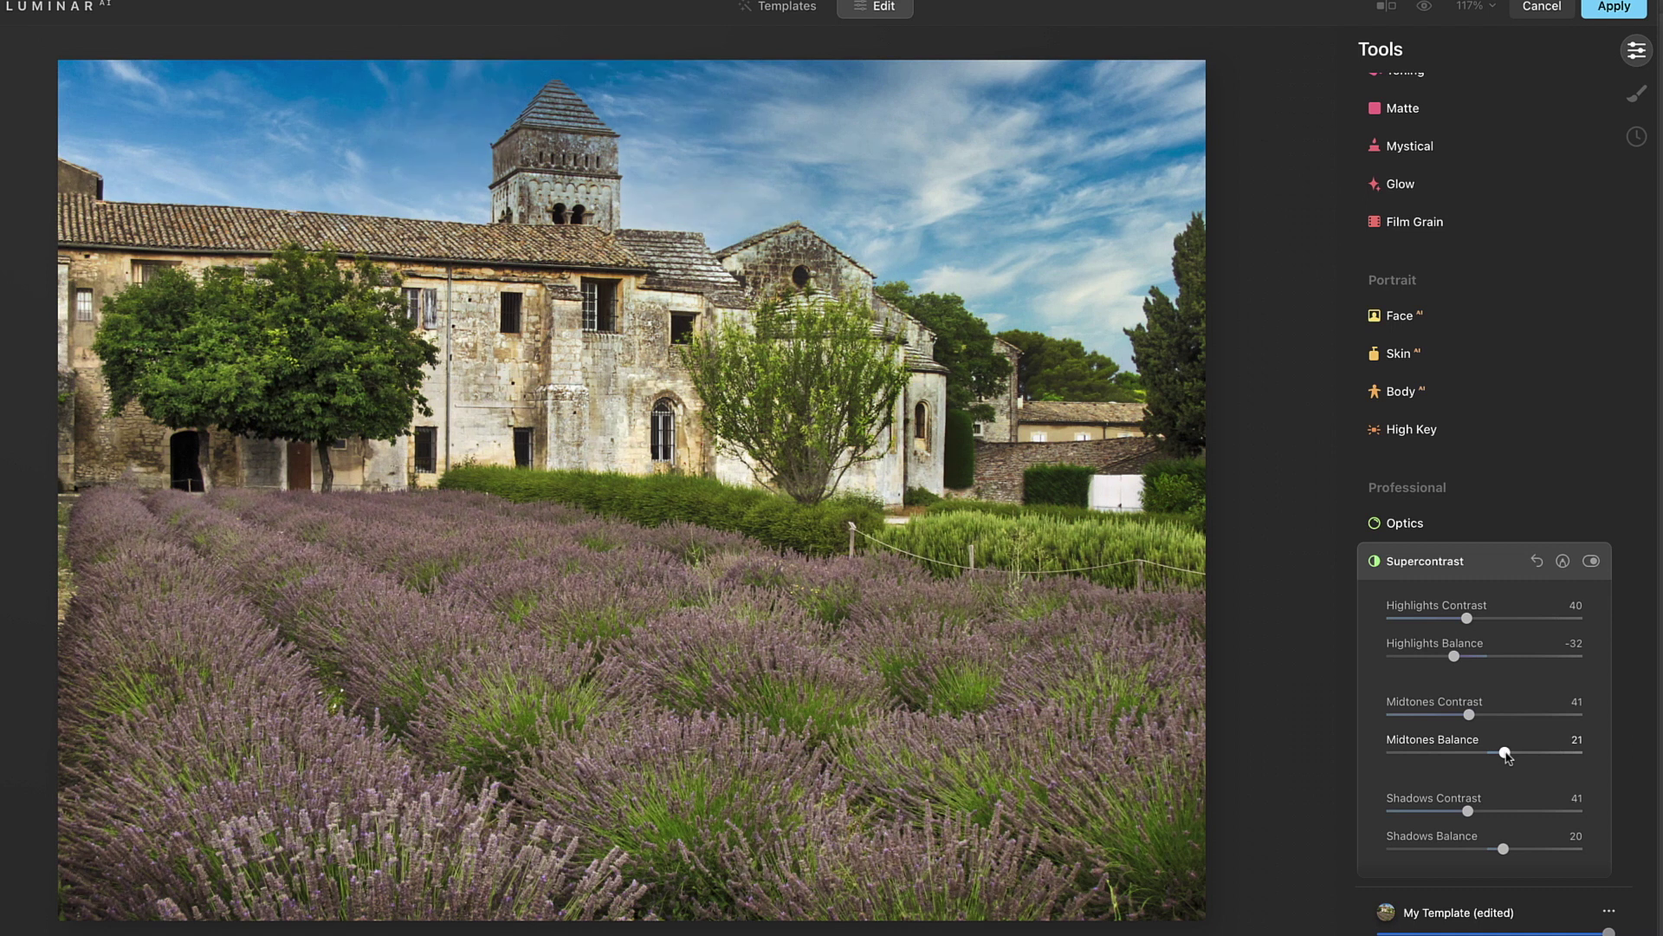
left_click_drag(1502, 756, 1453, 758)
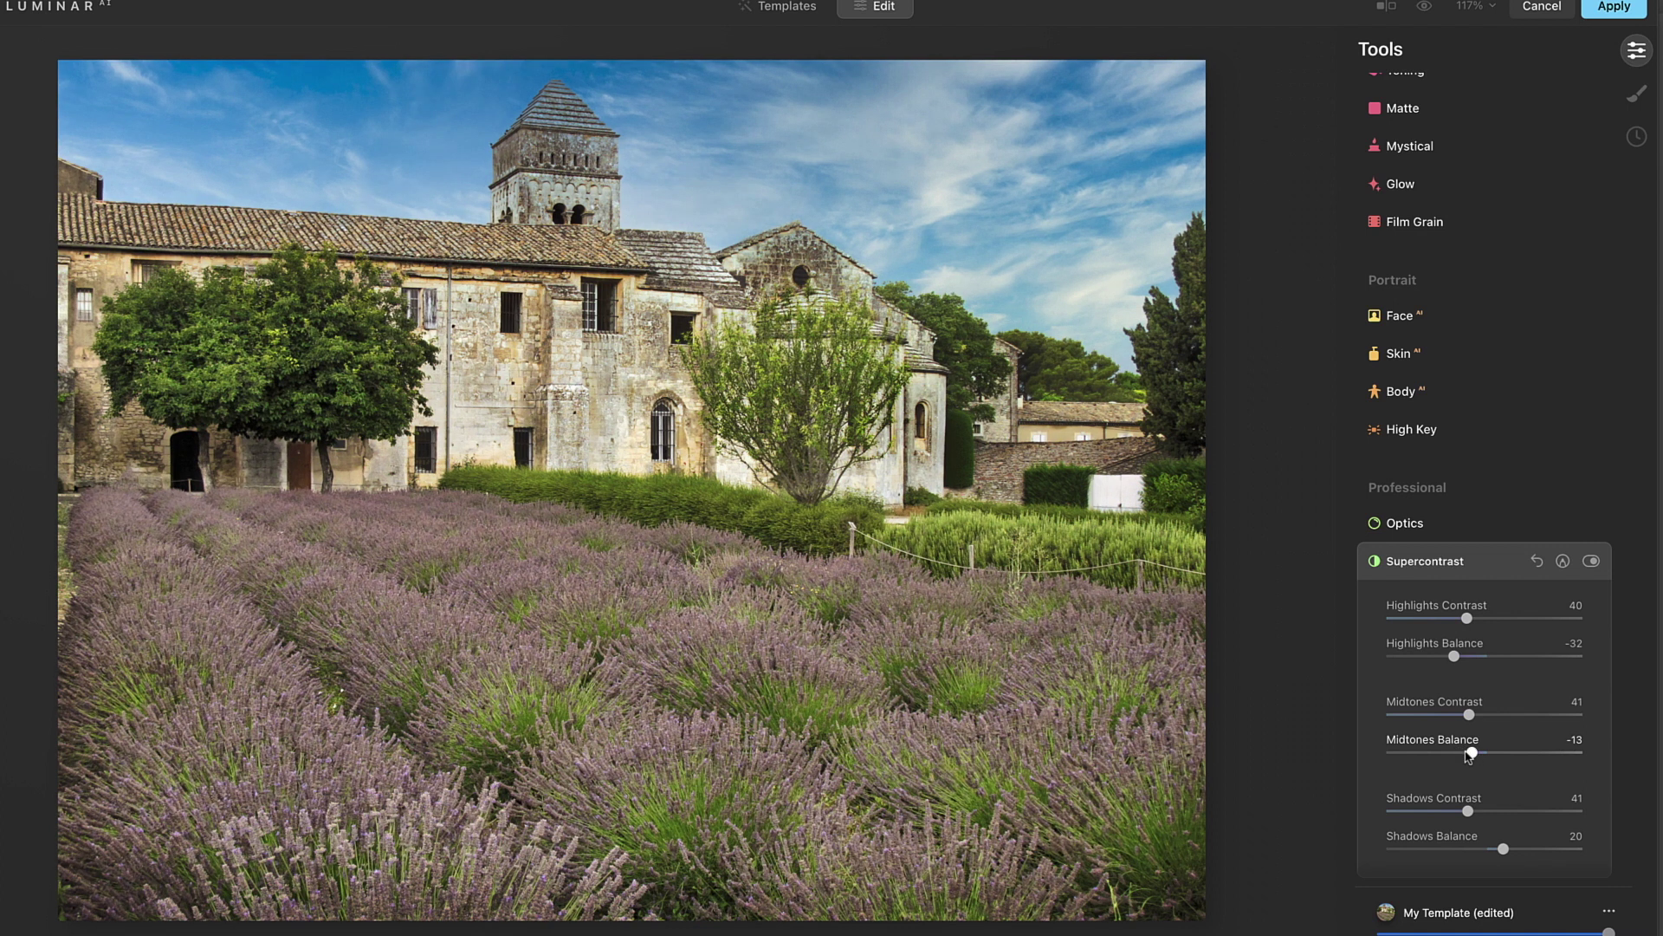
left_click_drag(1474, 755, 1496, 756)
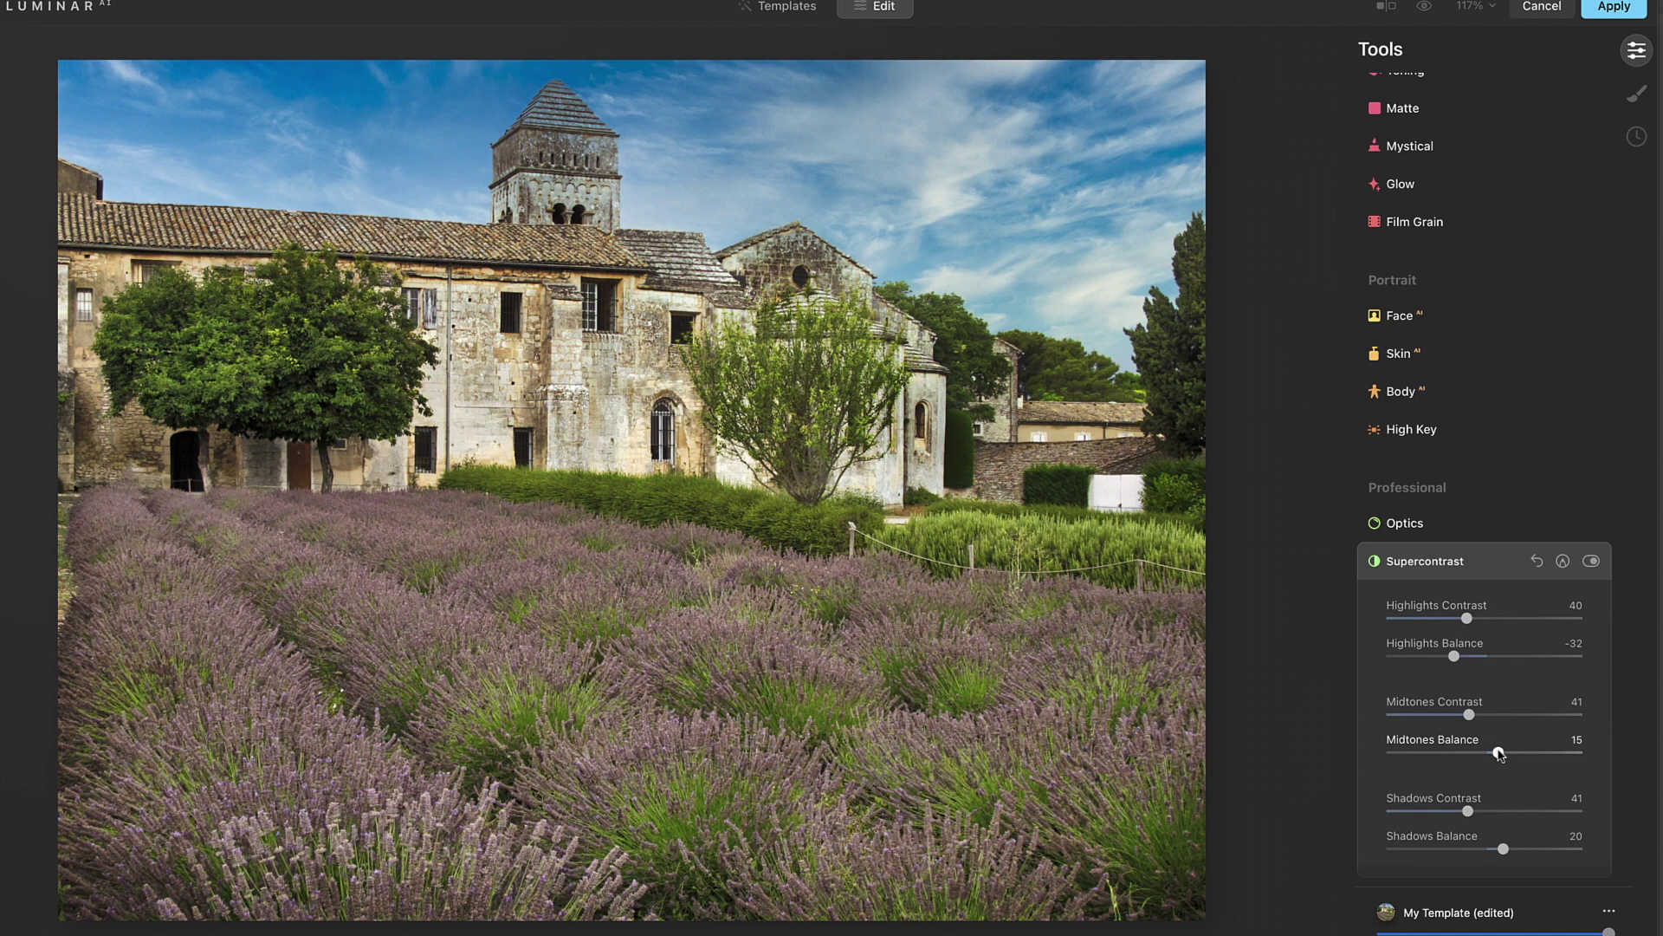
left_click_drag(1499, 754, 1502, 756)
Toggle Supercontrast off and on to compare, then collapse its settings
left_click(1591, 563)
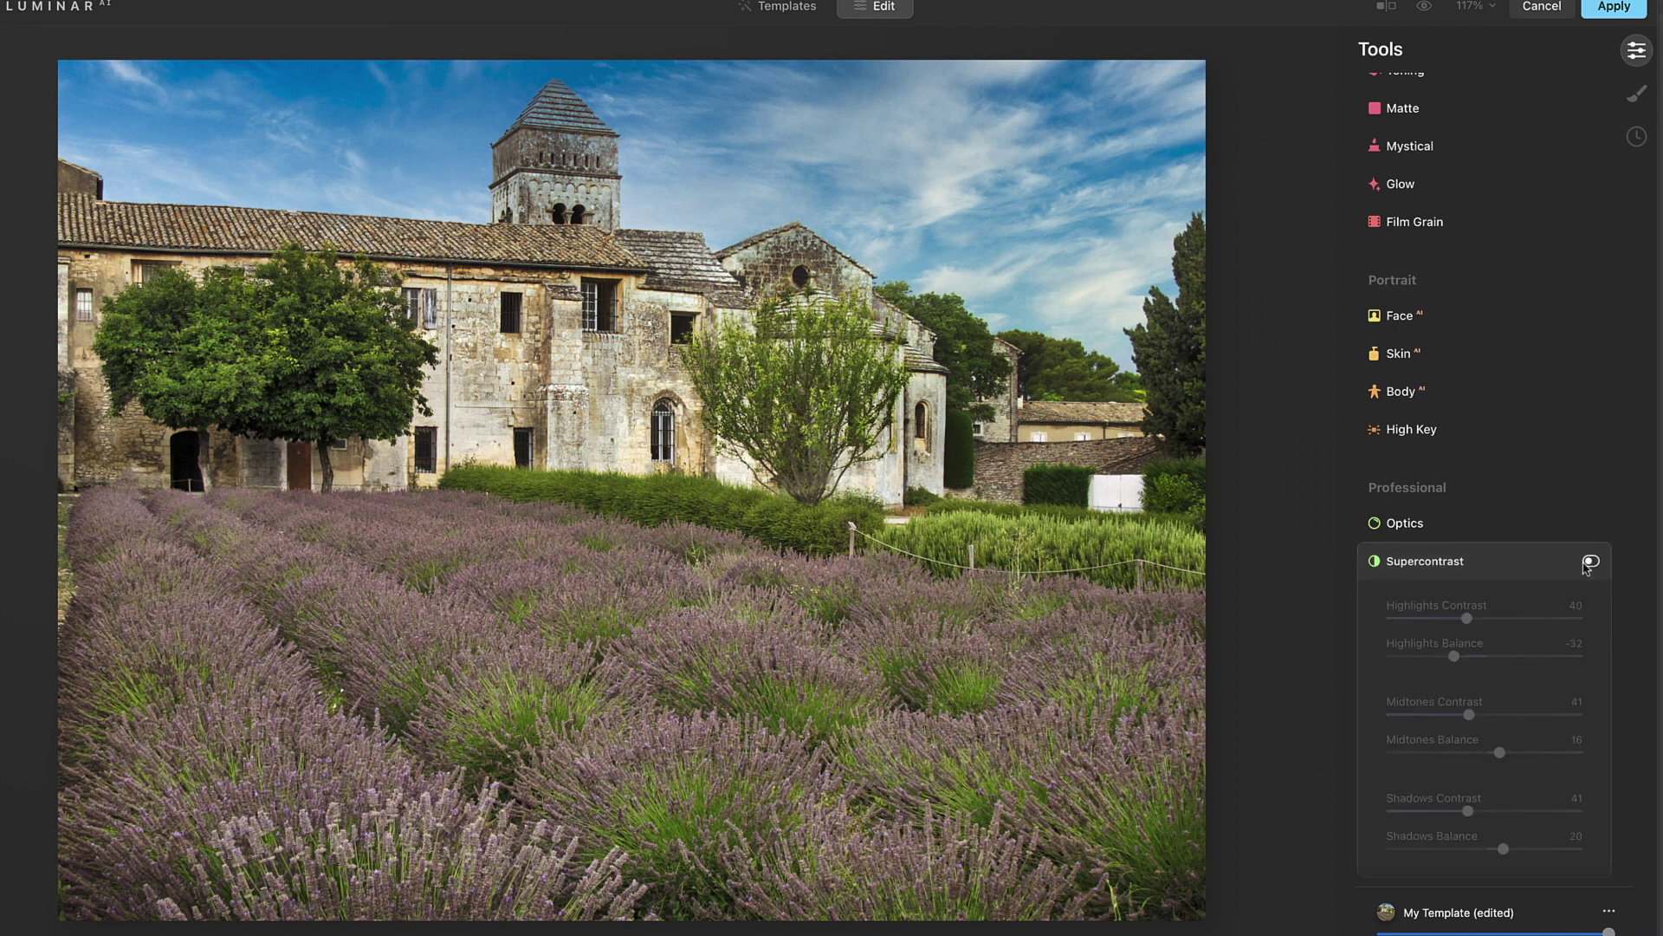
left_click(1592, 562)
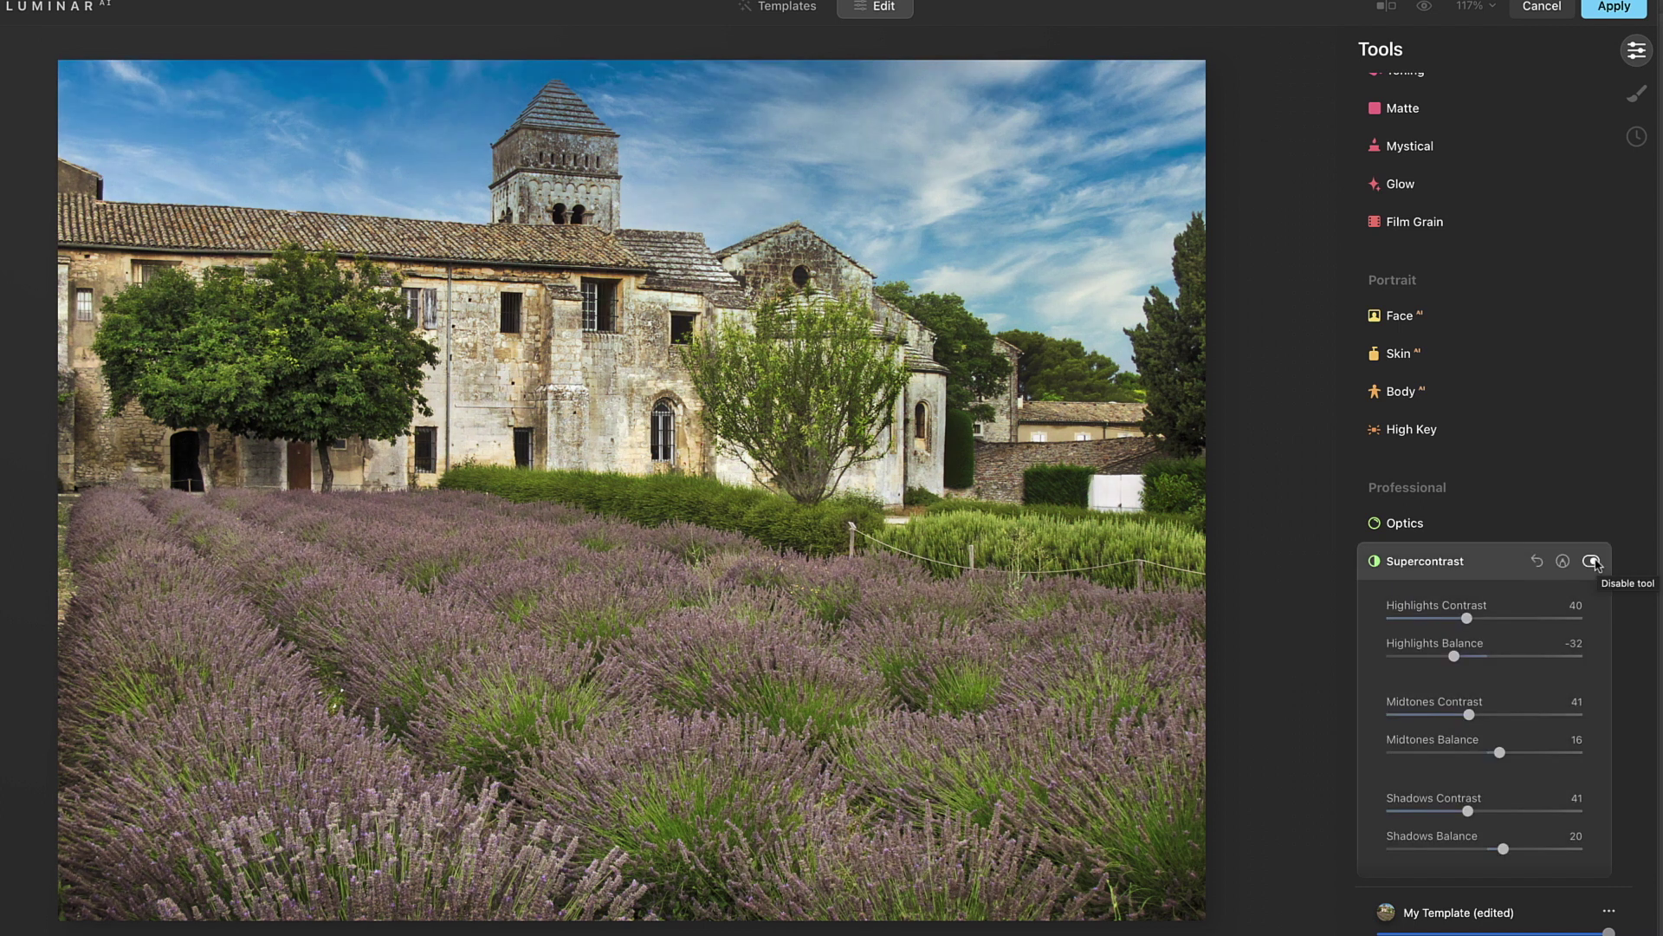
left_click(1591, 562)
left_click(1592, 562)
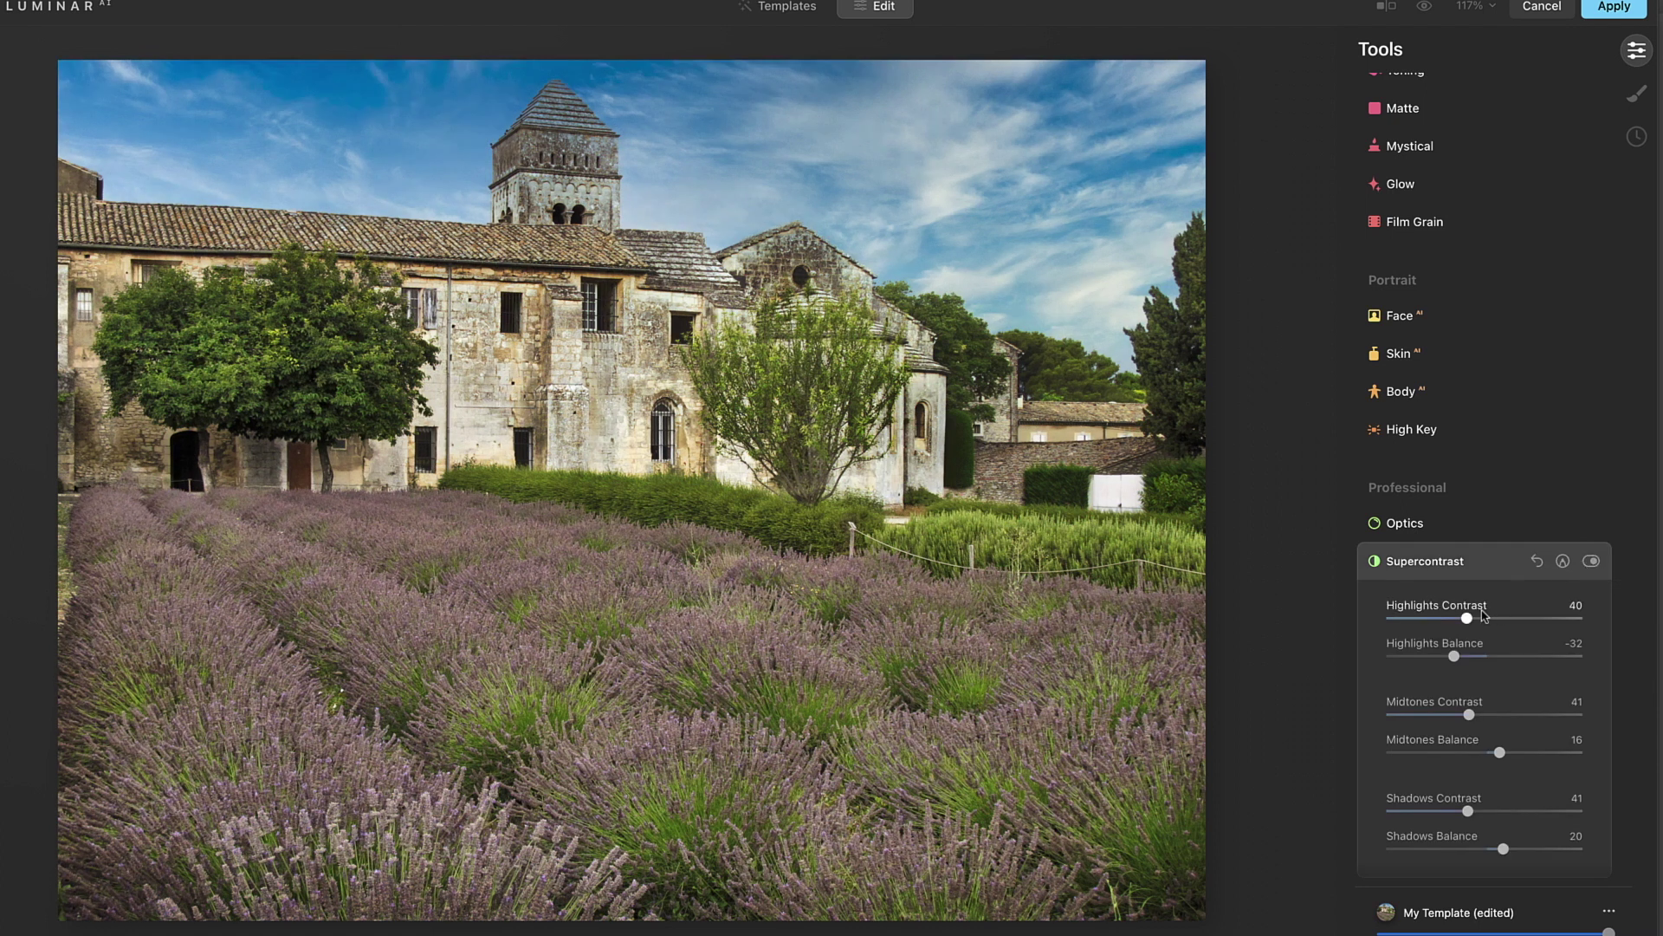
left_click(1440, 563)
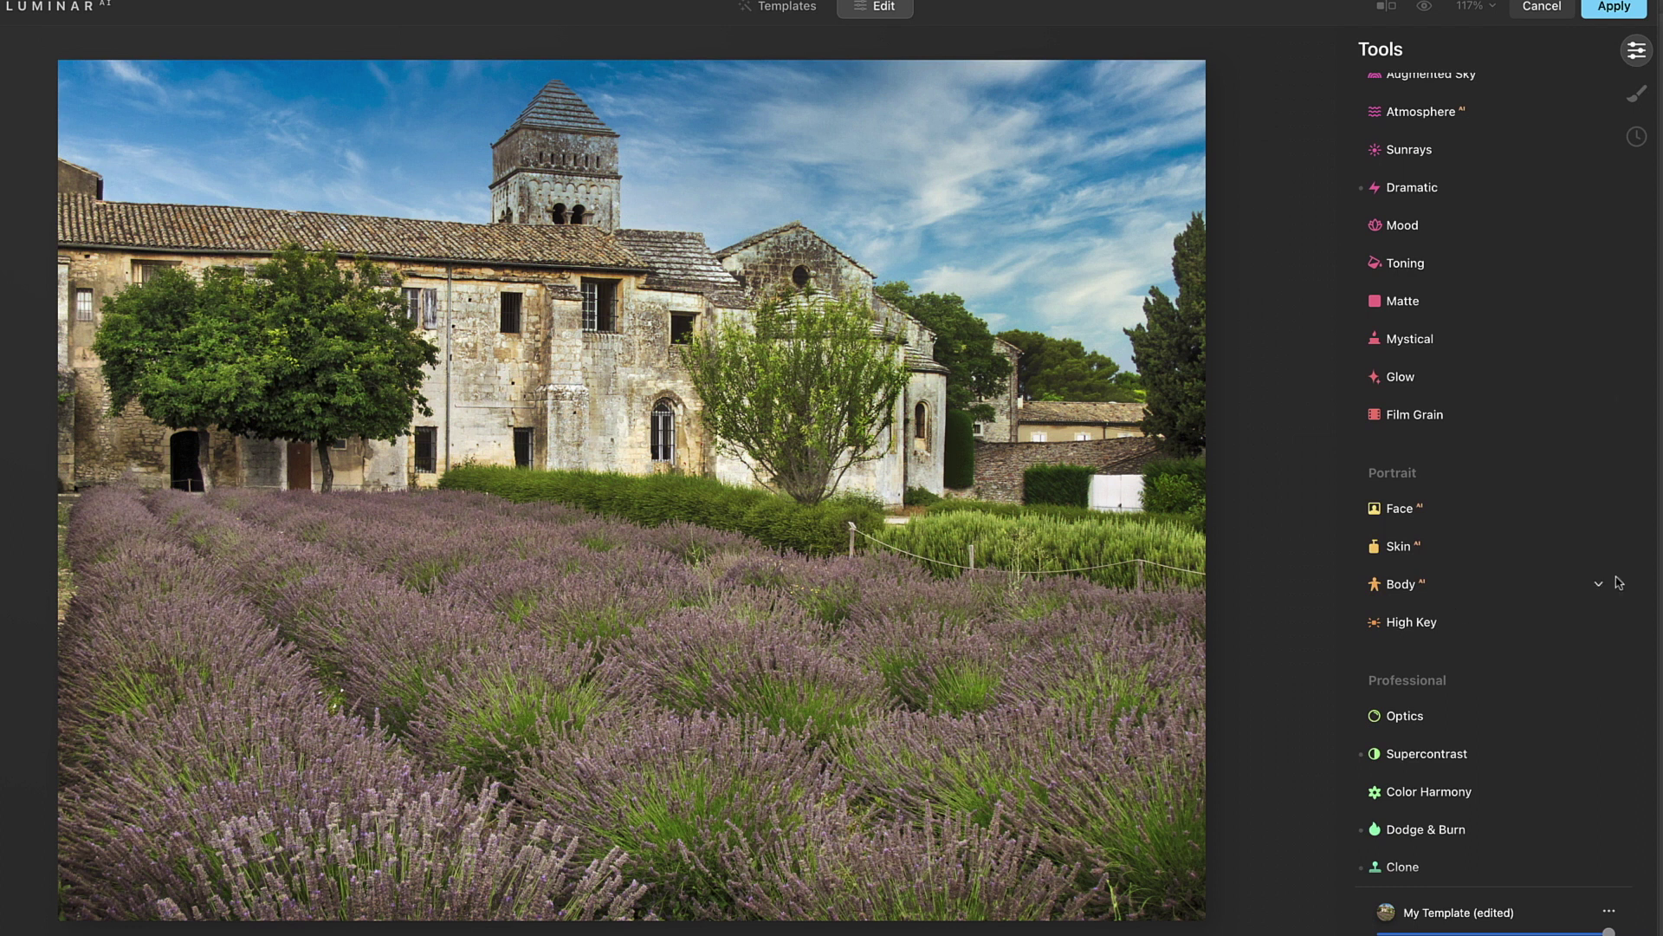
scroll(1617, 582, "up", 3)
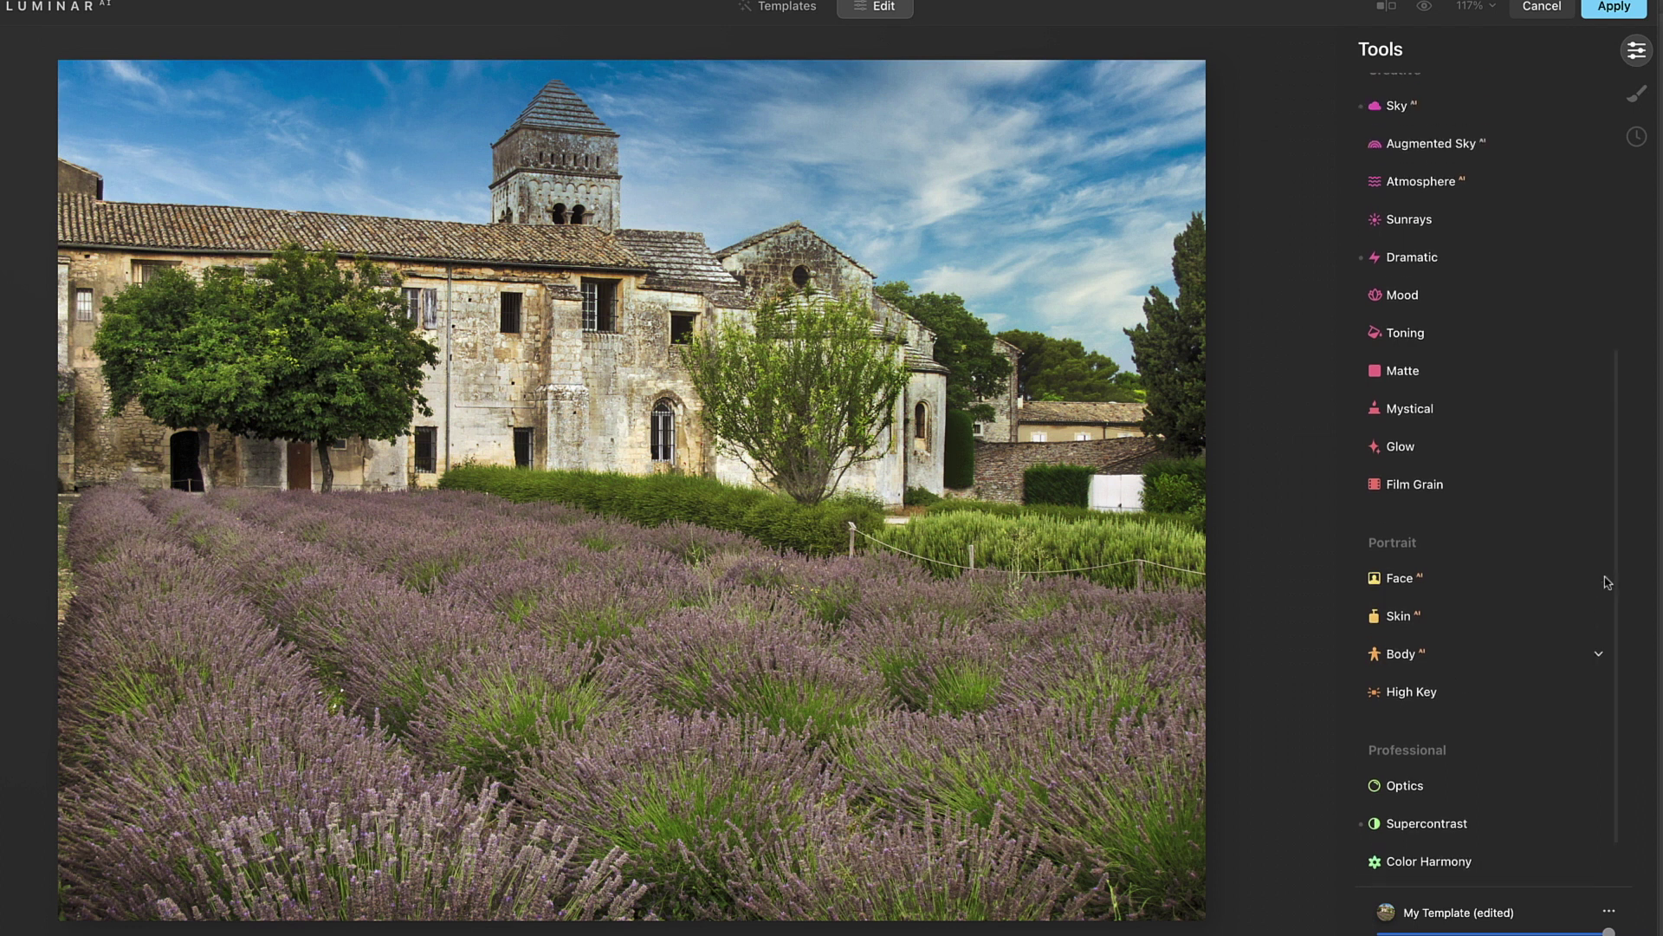
Add a Texture mask layer in Local Masking
scroll(1584, 440, "up", 8)
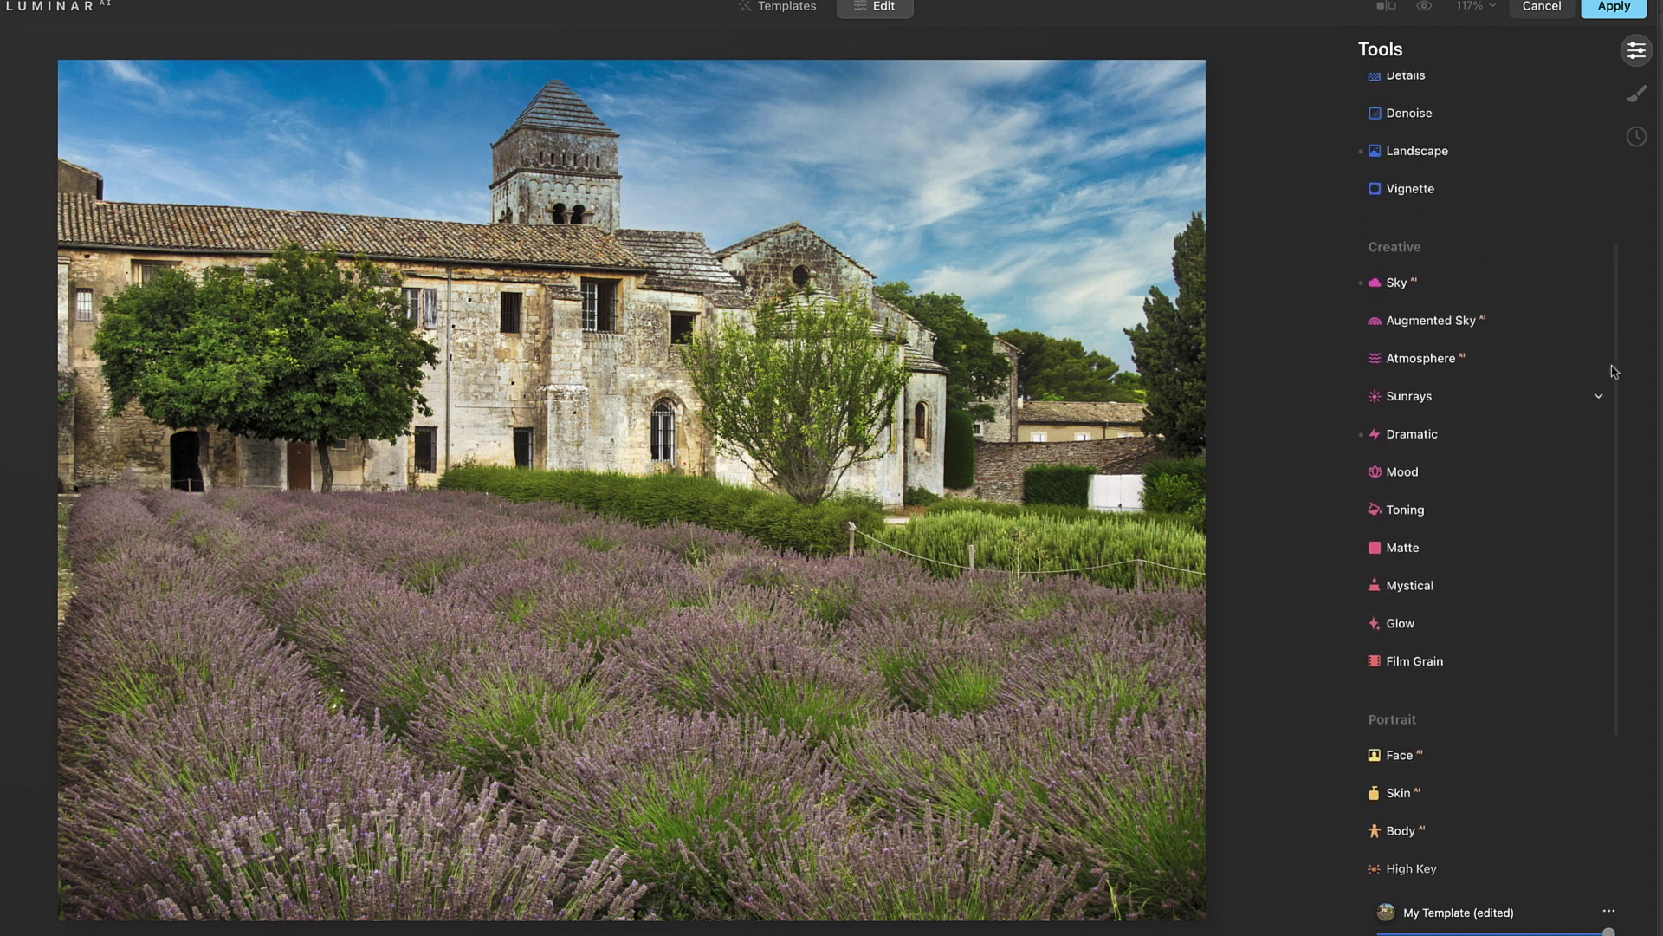
left_click(1637, 95)
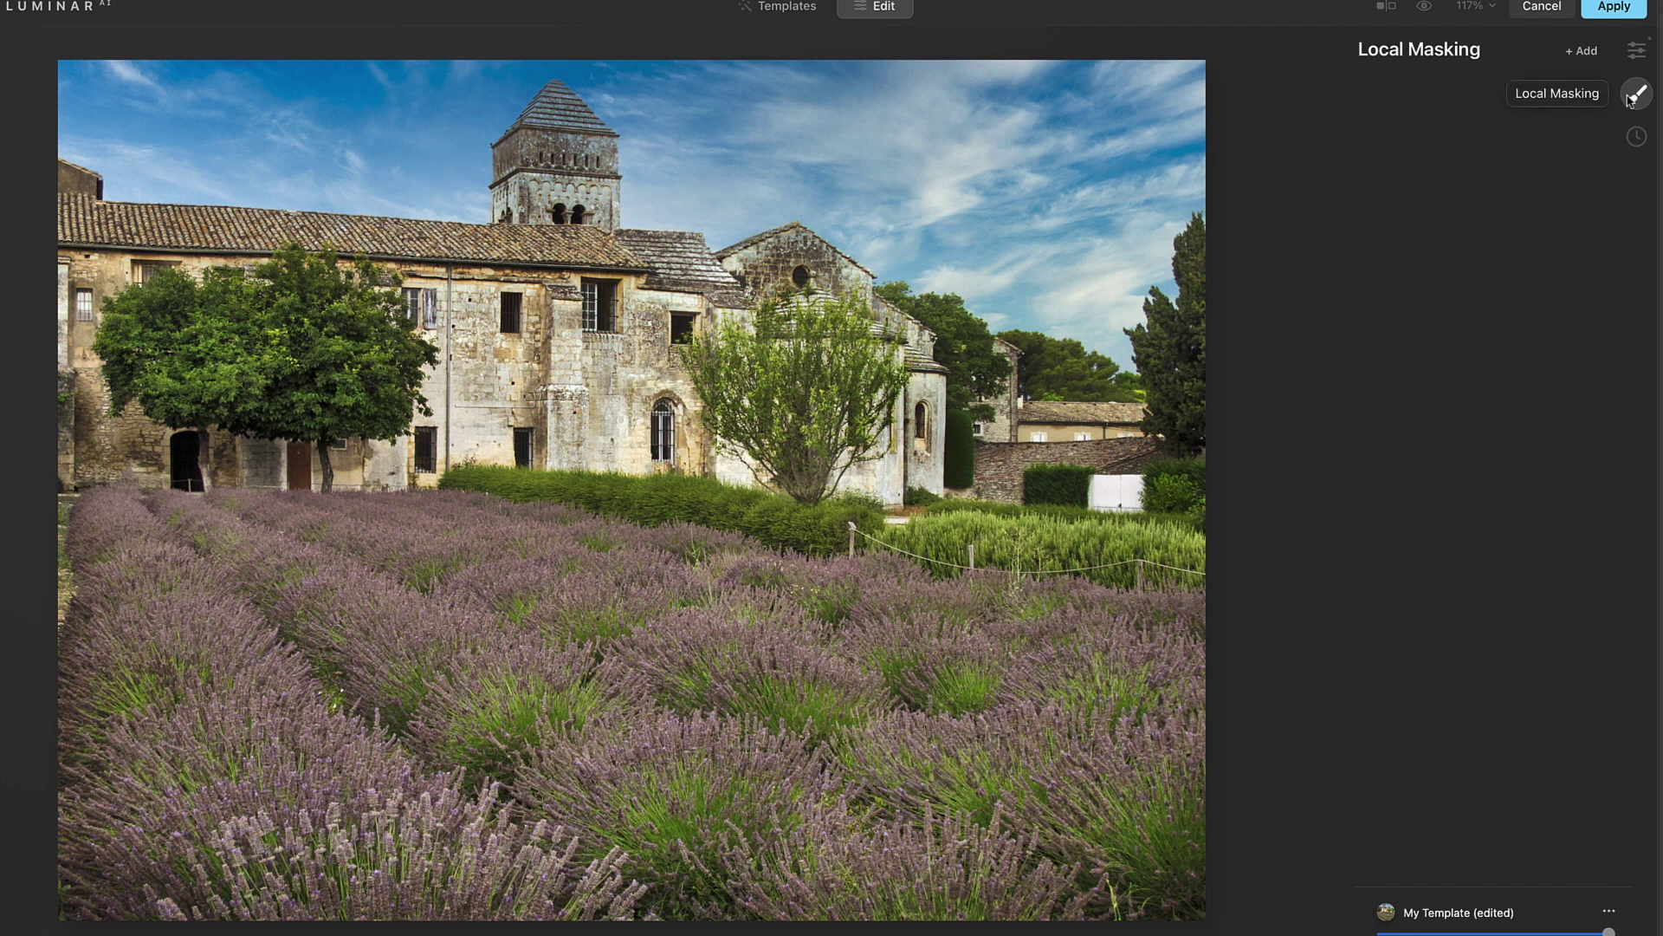
left_click(1582, 52)
left_click(1567, 95)
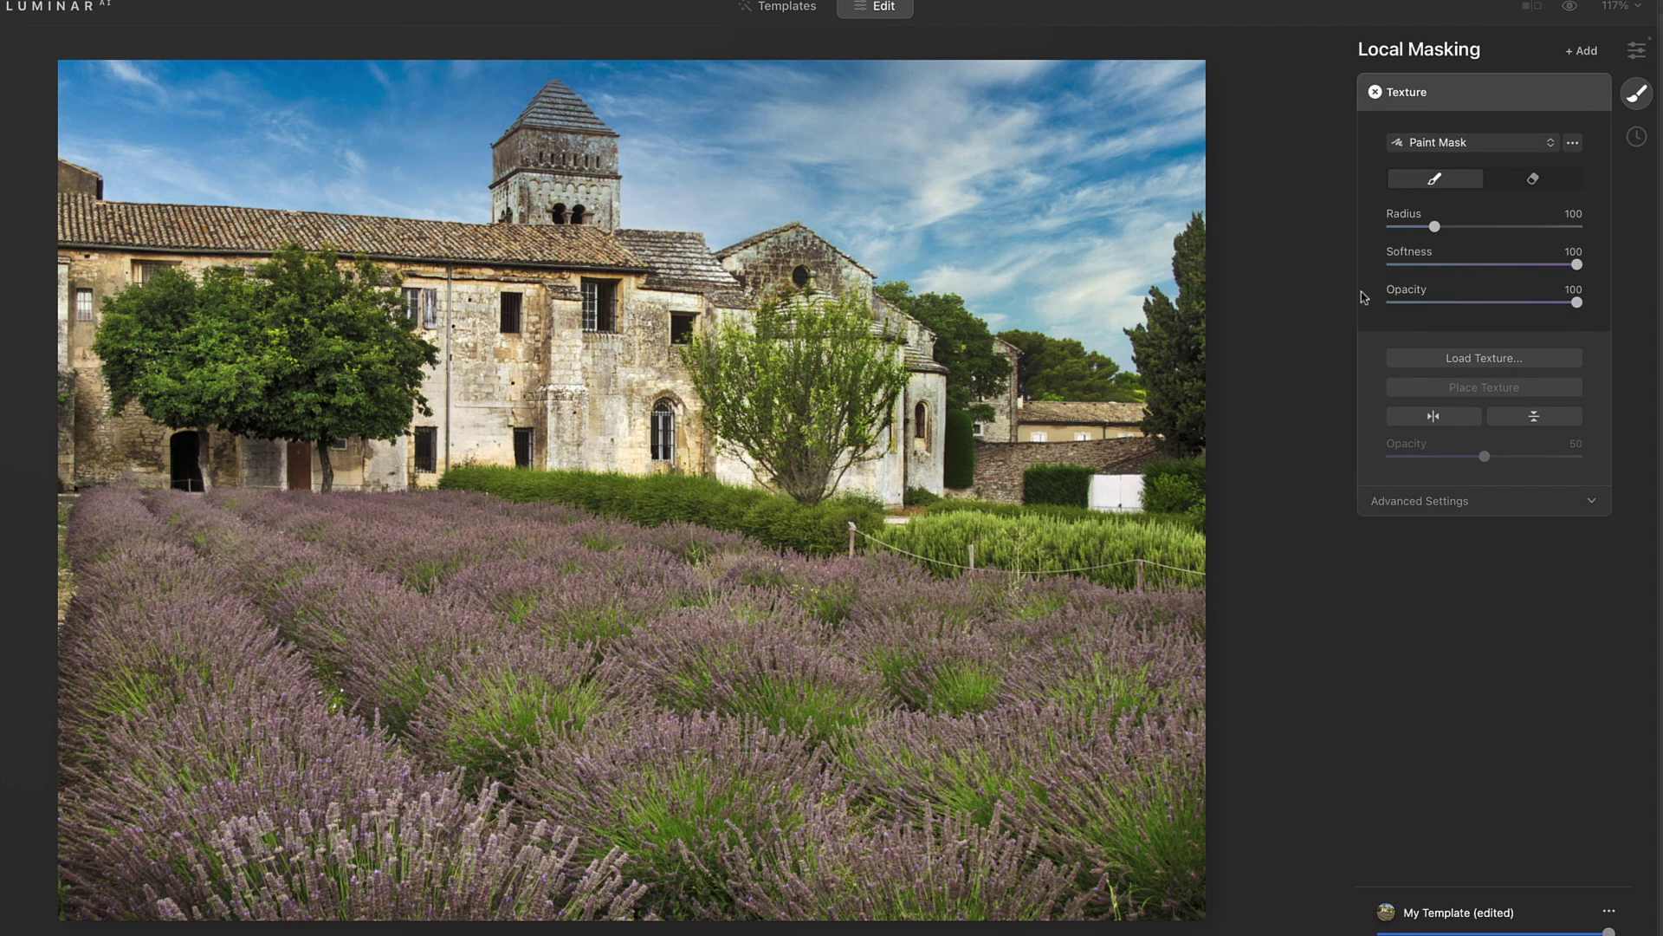
Load paper-7.jpg from the 14Paper Textures folder as the layer's texture
left_click(1477, 359)
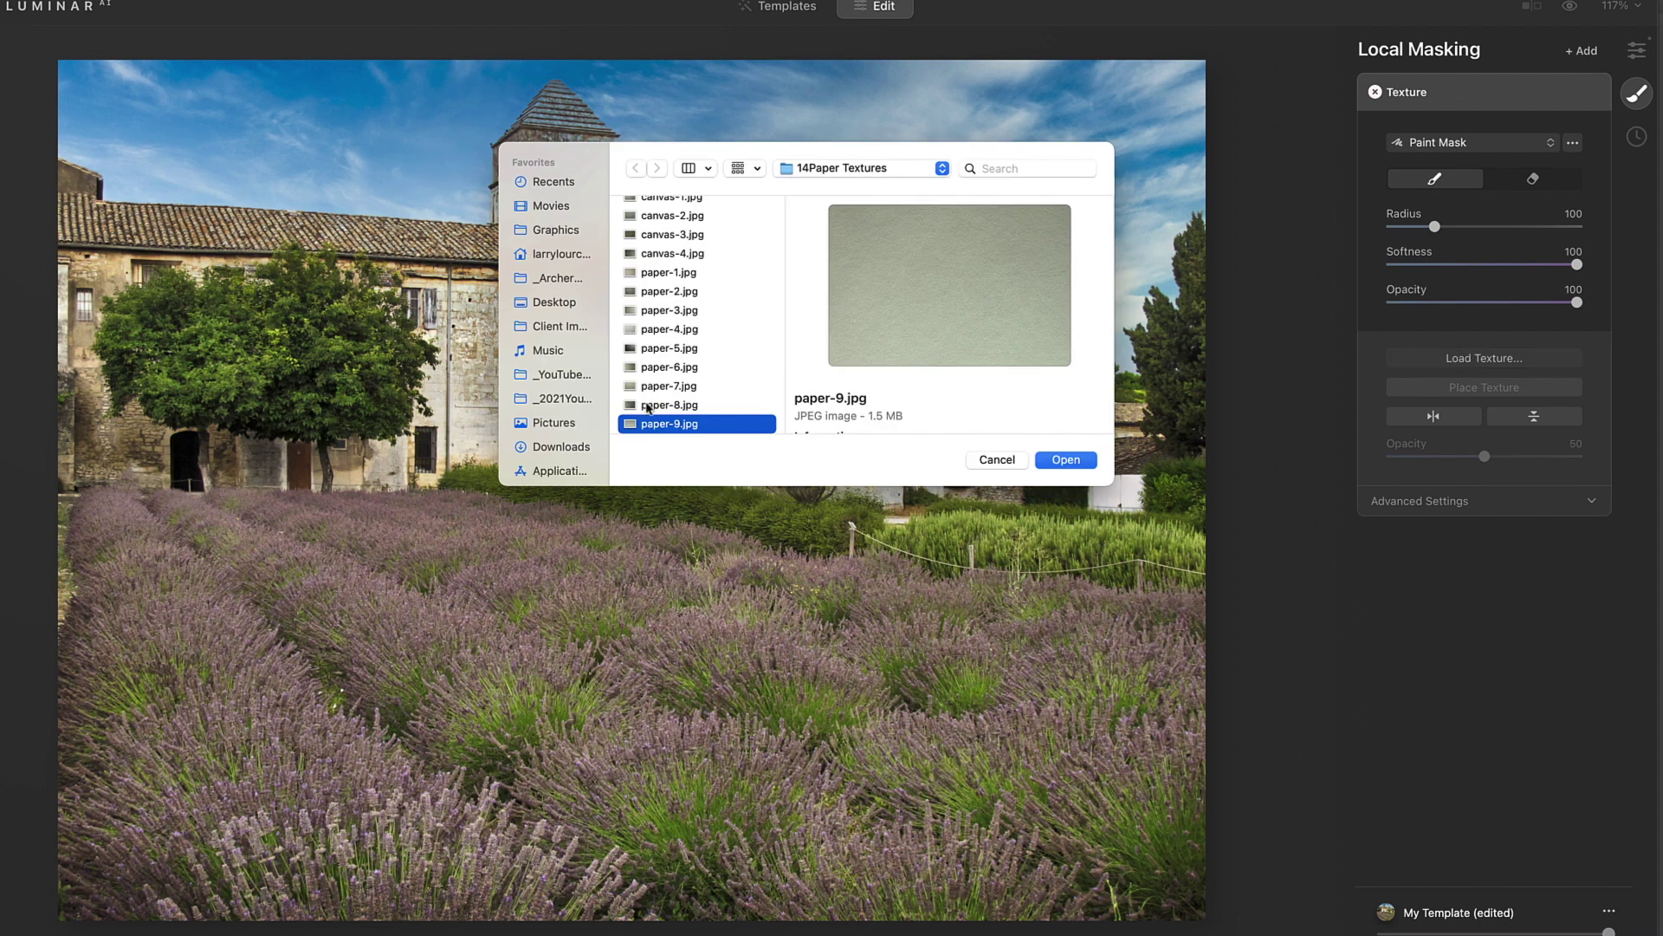
left_click(656, 408)
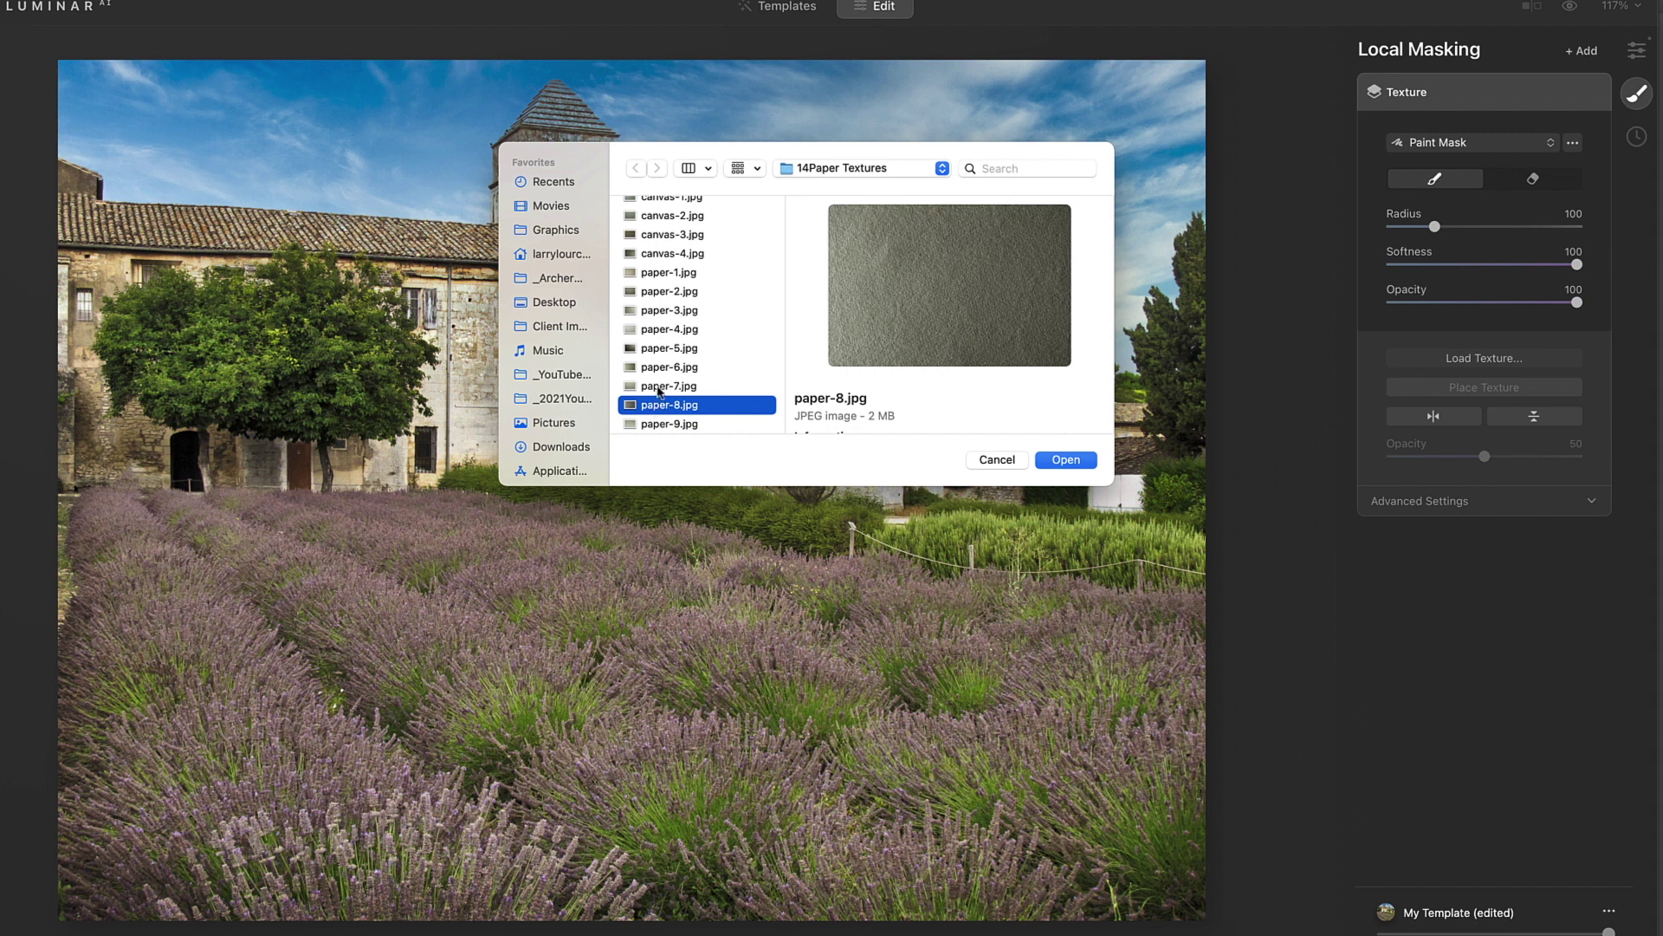
left_click(659, 389)
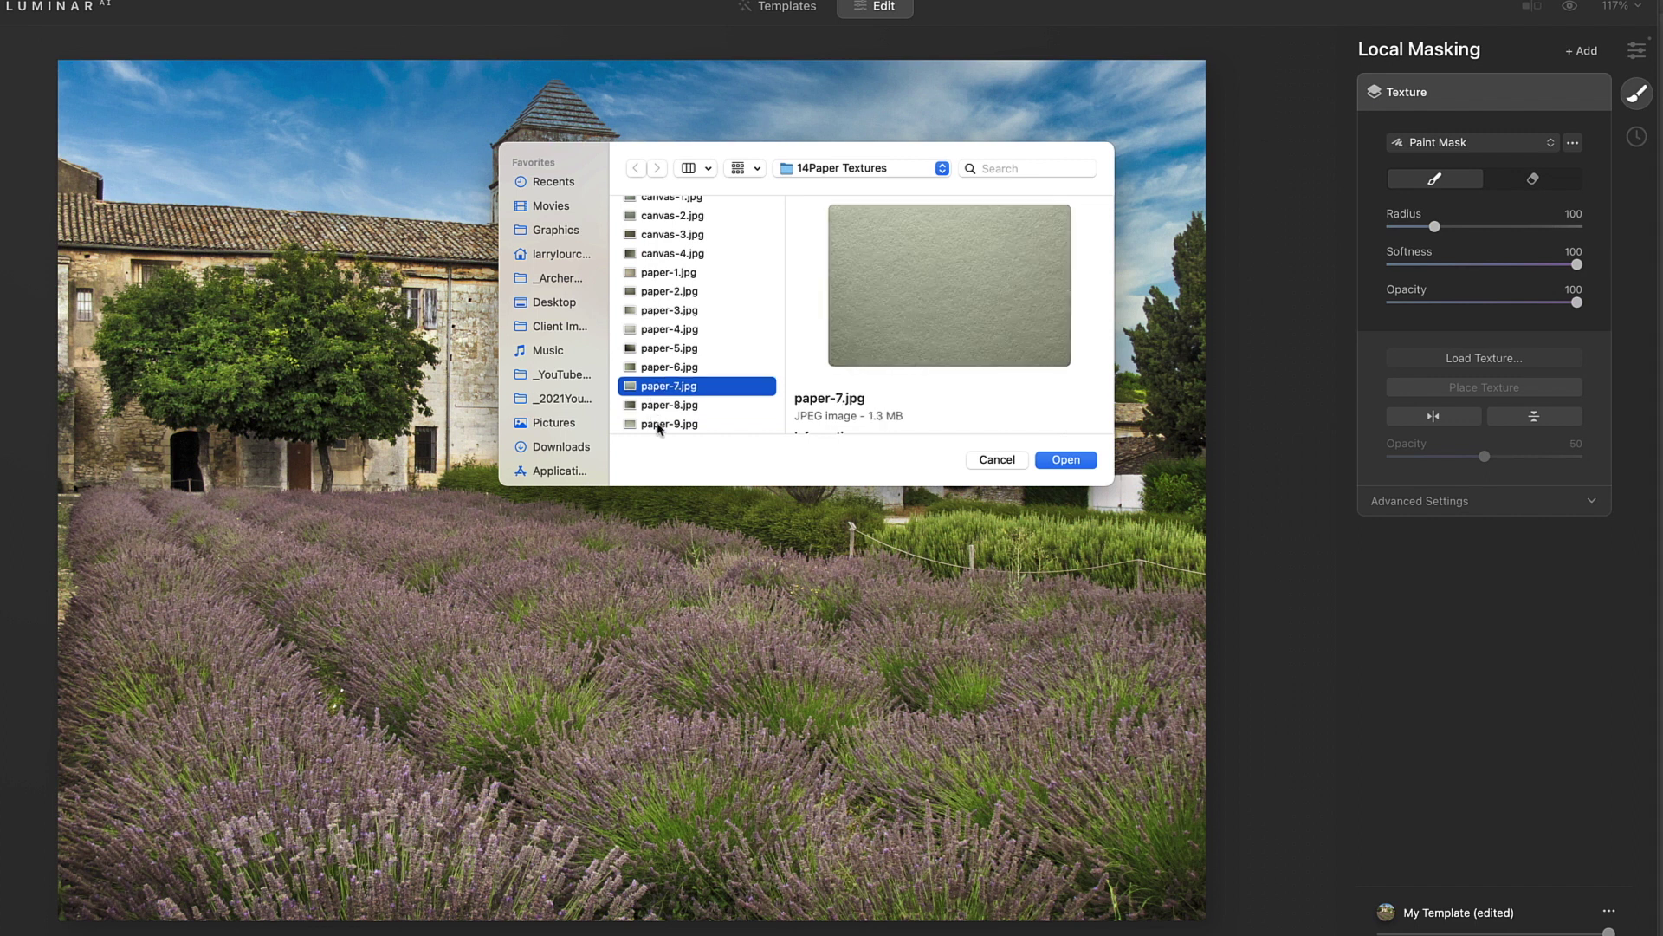
left_click(1076, 468)
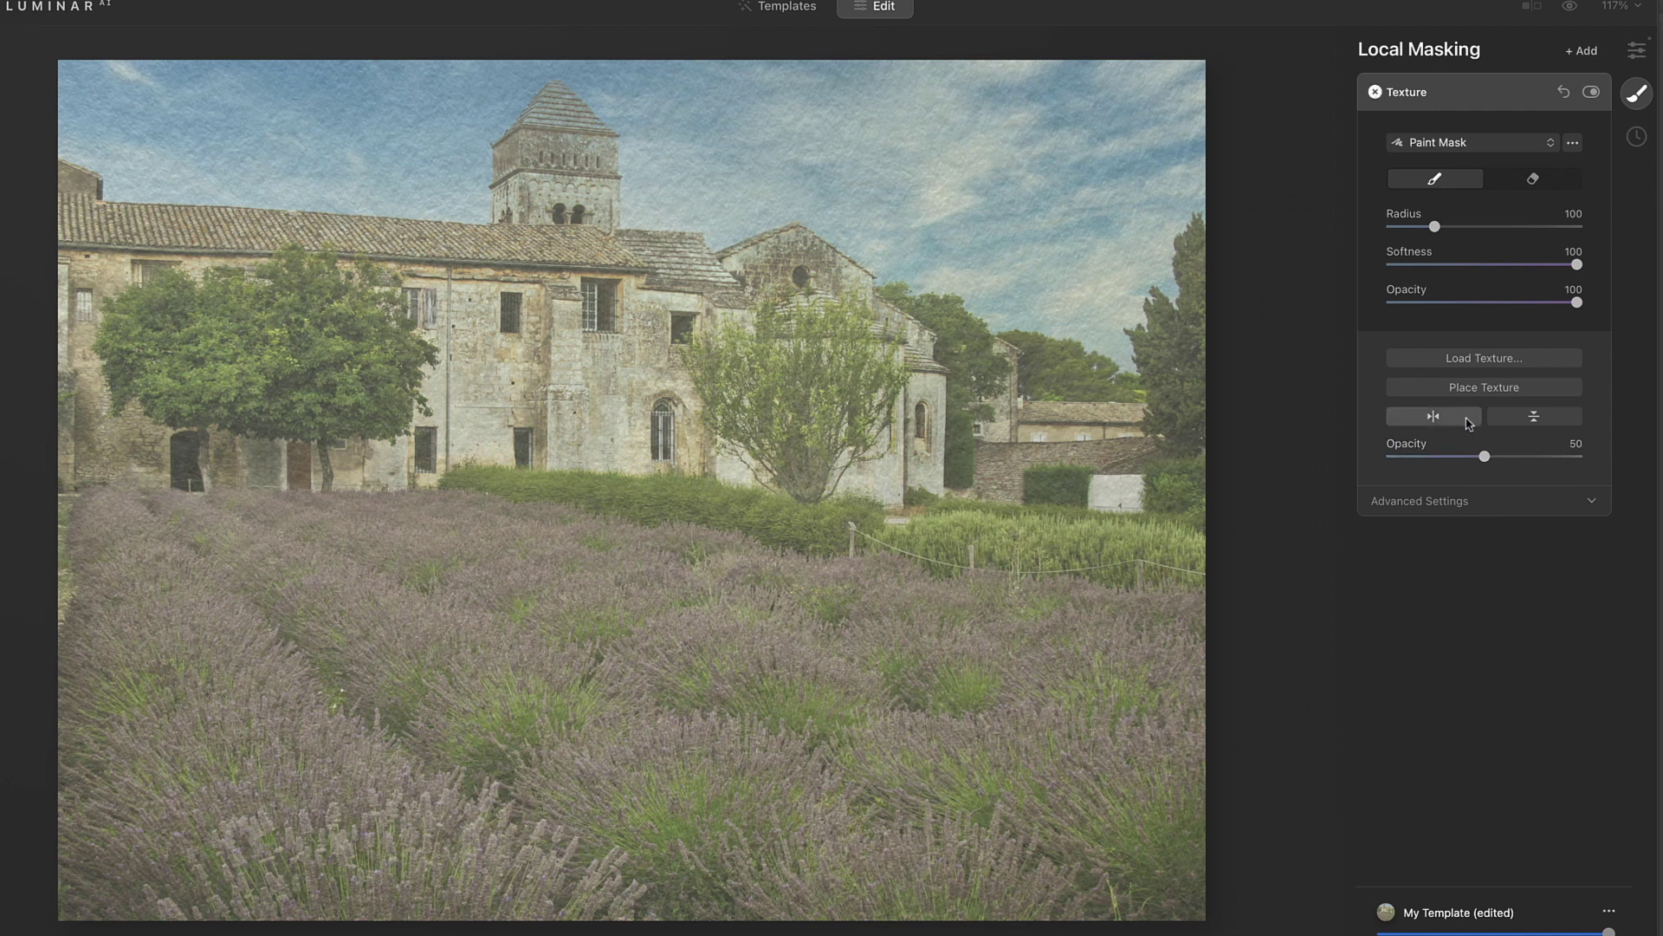
Set the texture's Advanced Settings blend mode to Soft Light
left_click(1593, 504)
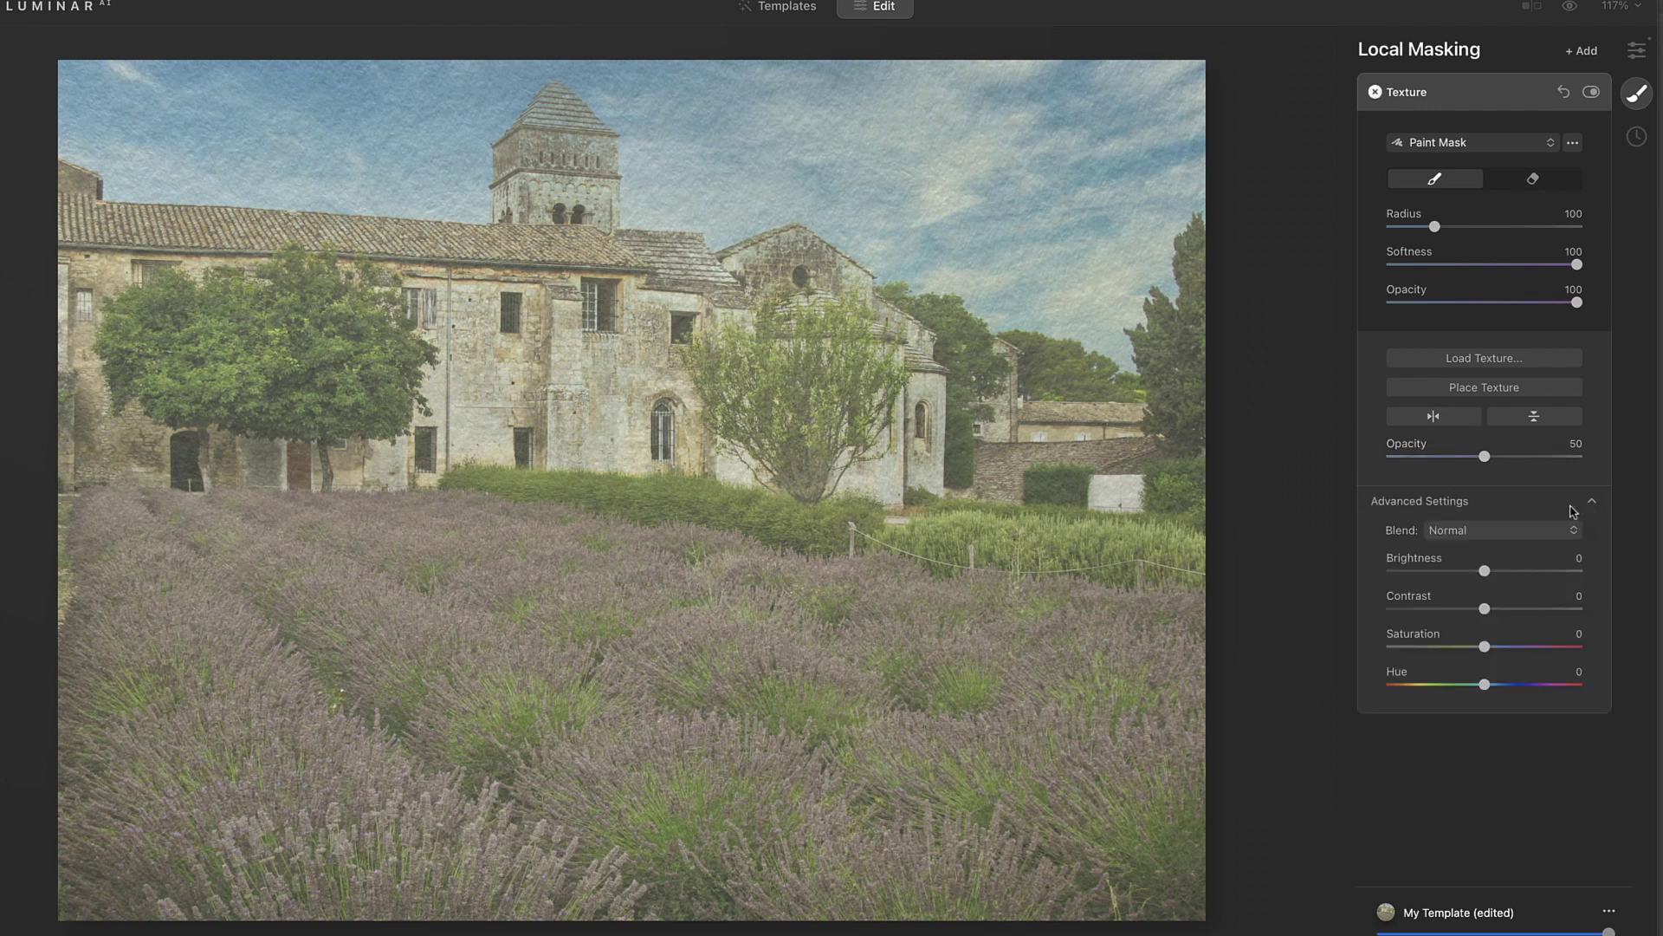
left_click(1451, 536)
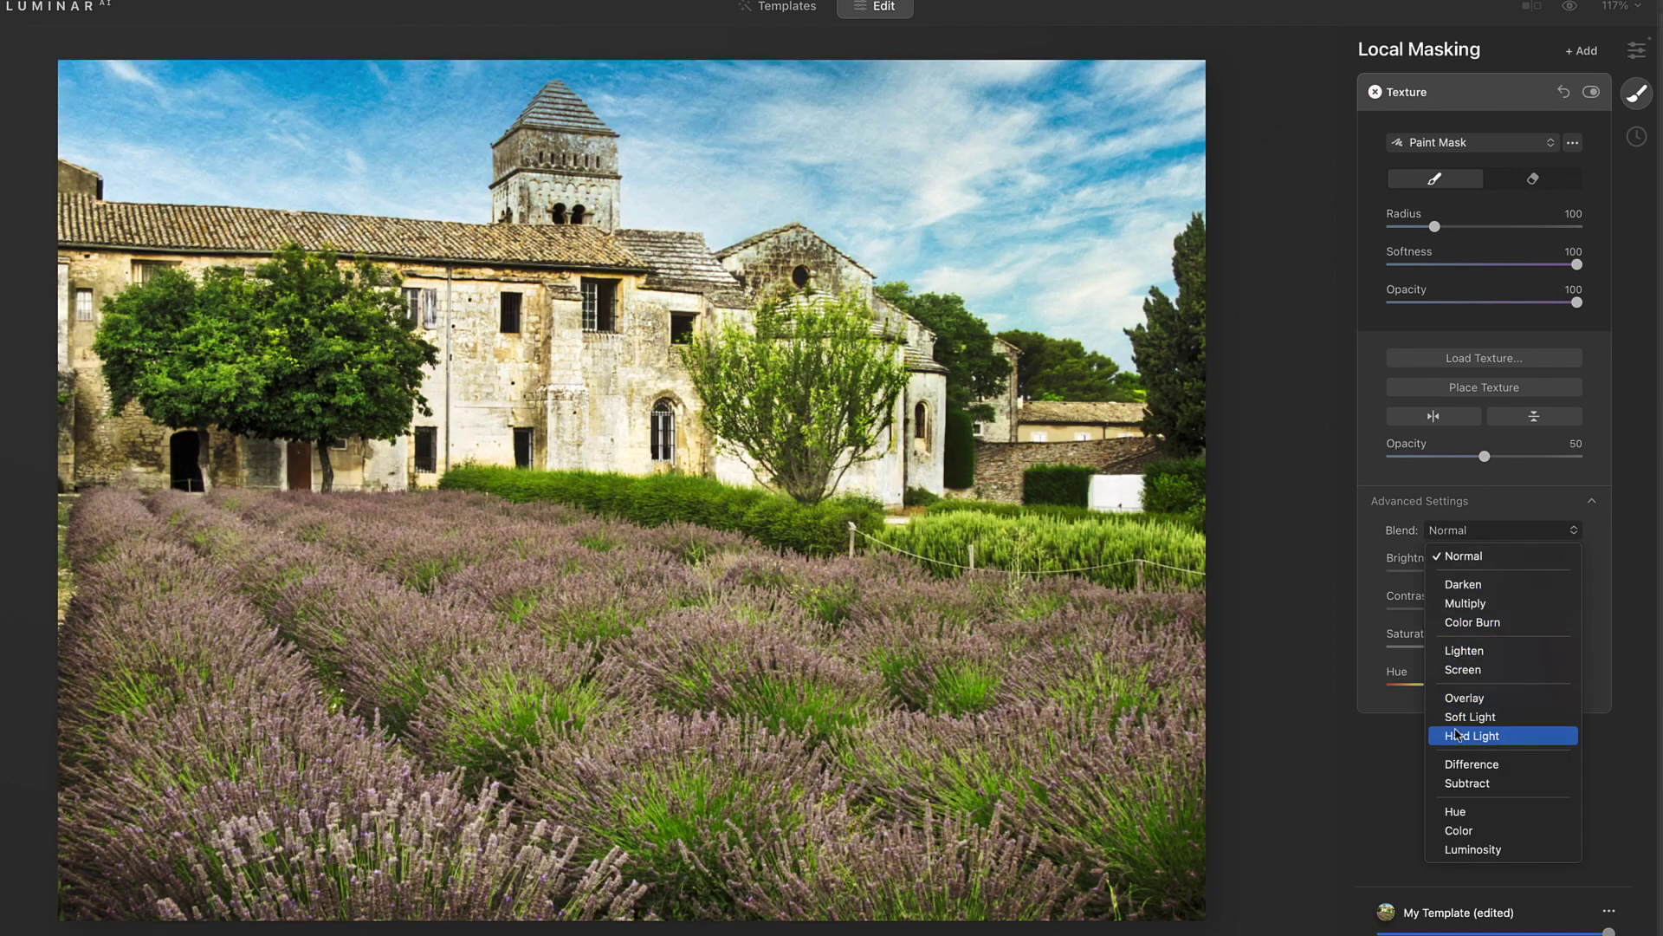
left_click(1470, 717)
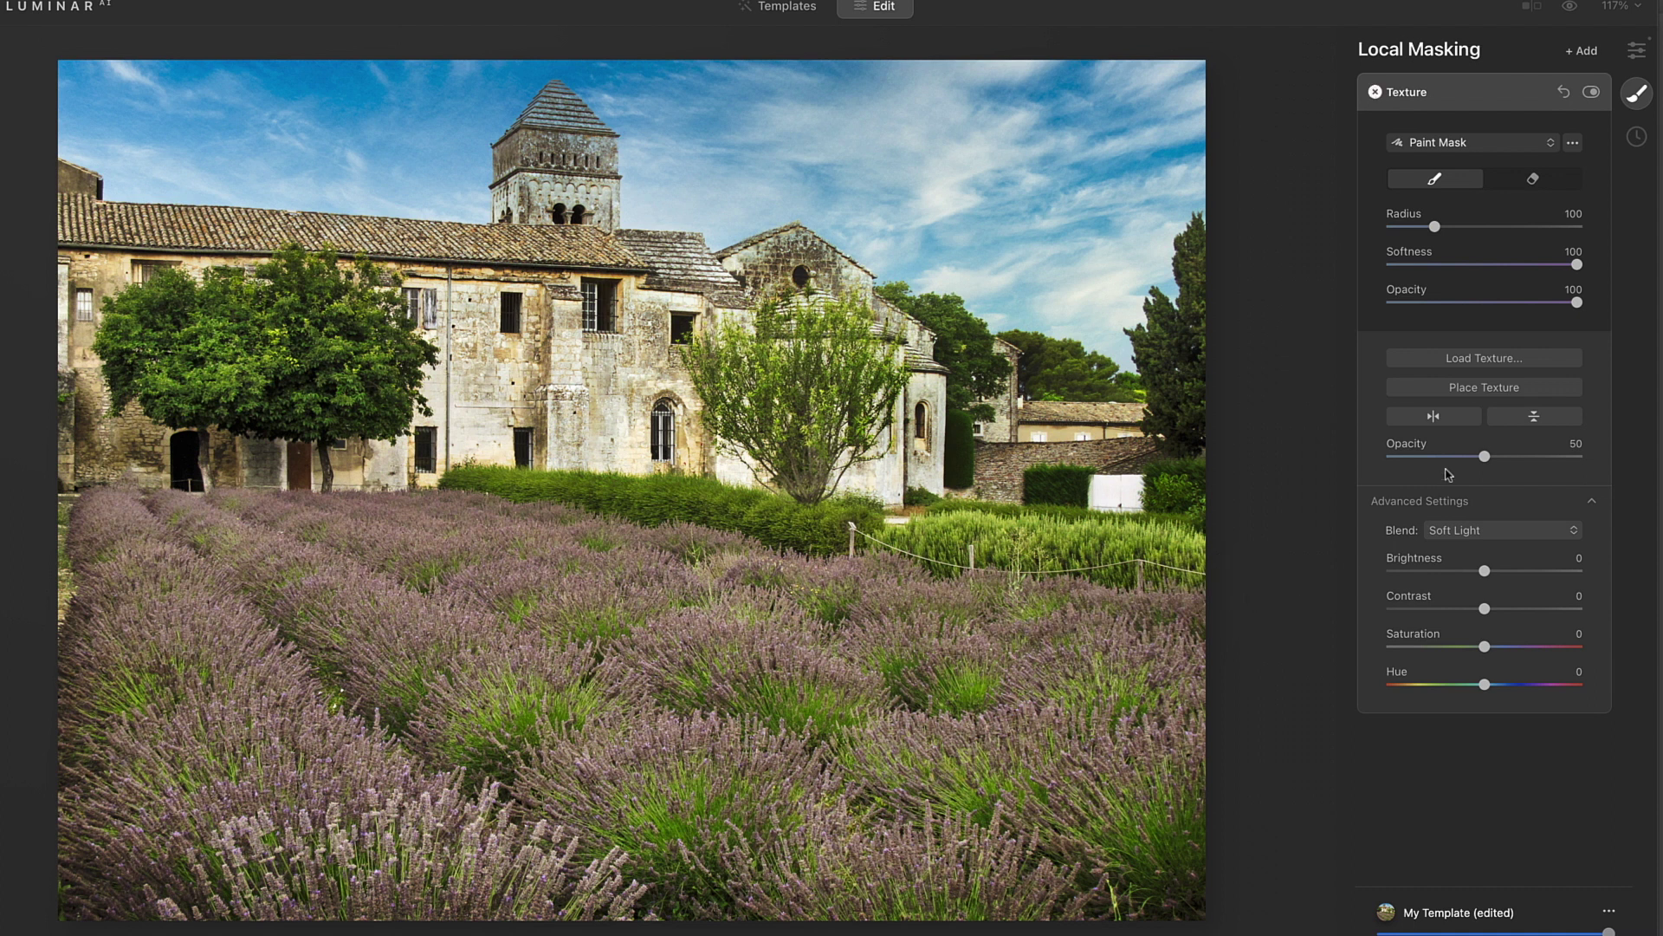
Compare the texture, lower its Opacity to about 26, then reset the Texture layer
left_click(1591, 94)
left_click(1593, 93)
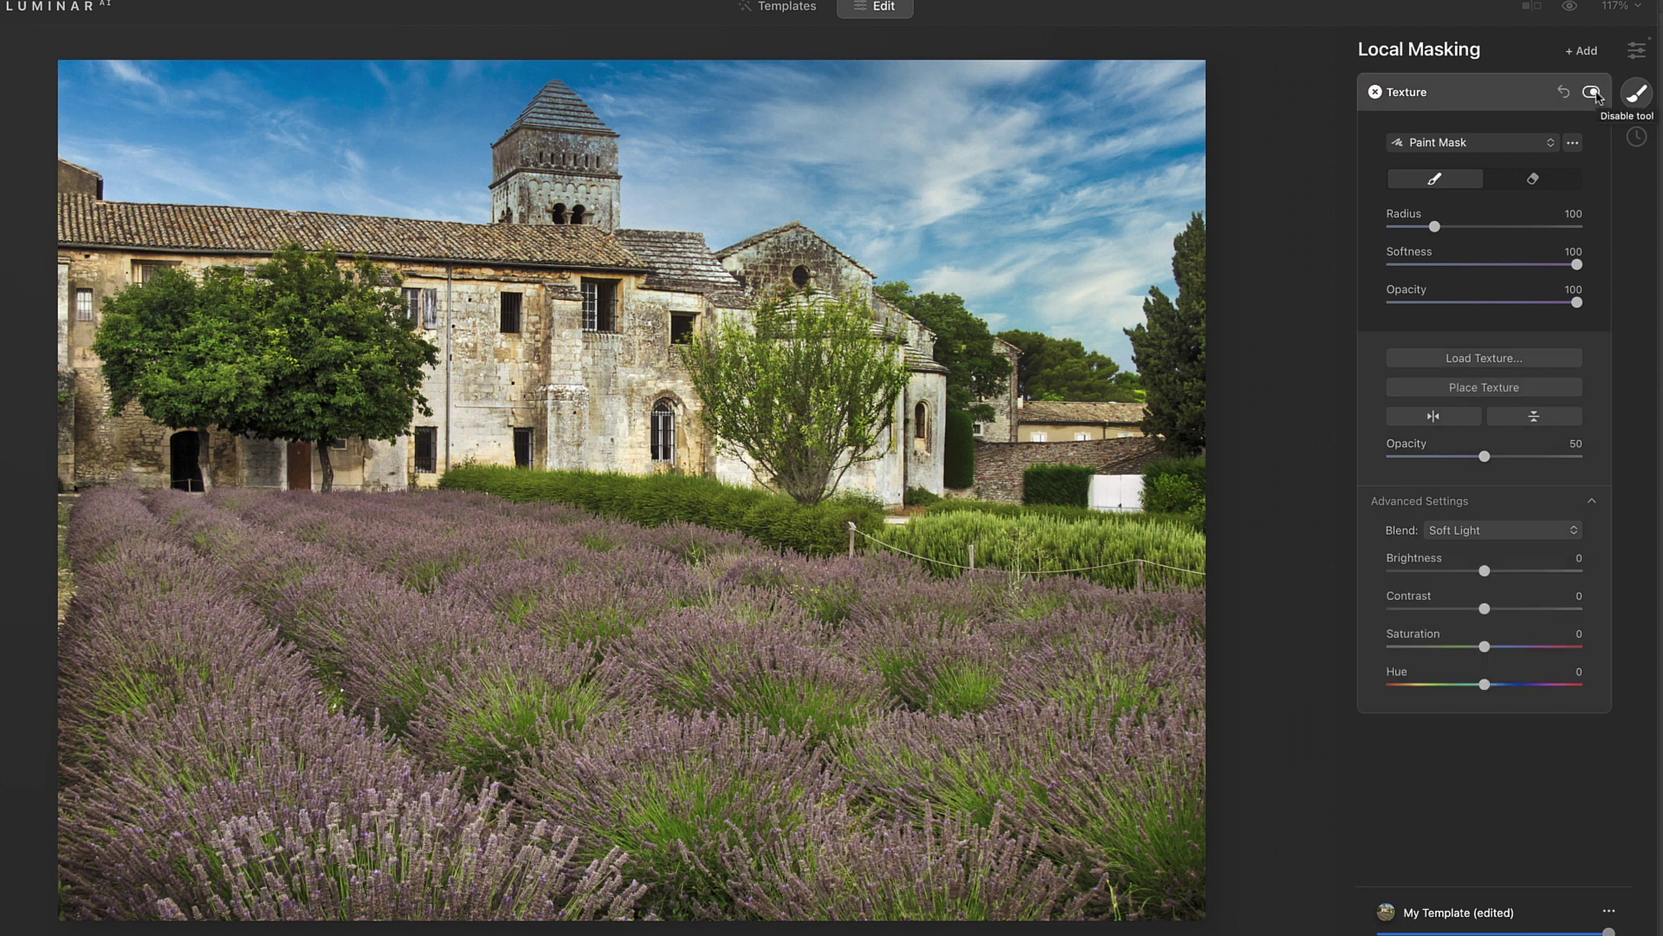
left_click(1591, 93)
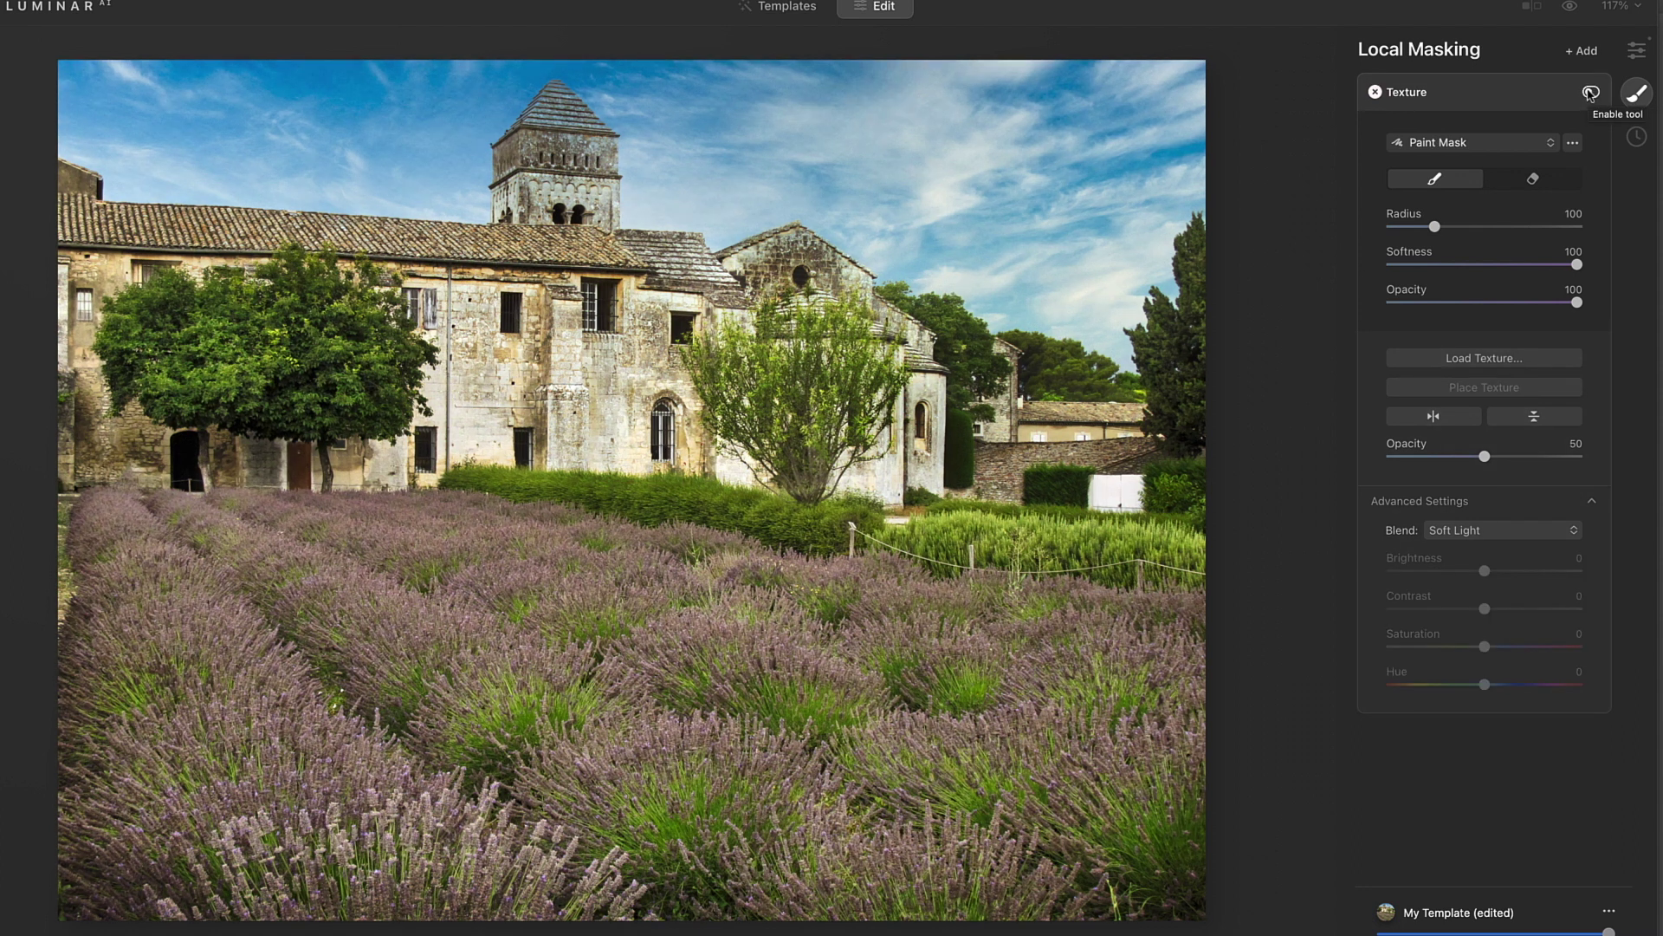
left_click(1593, 93)
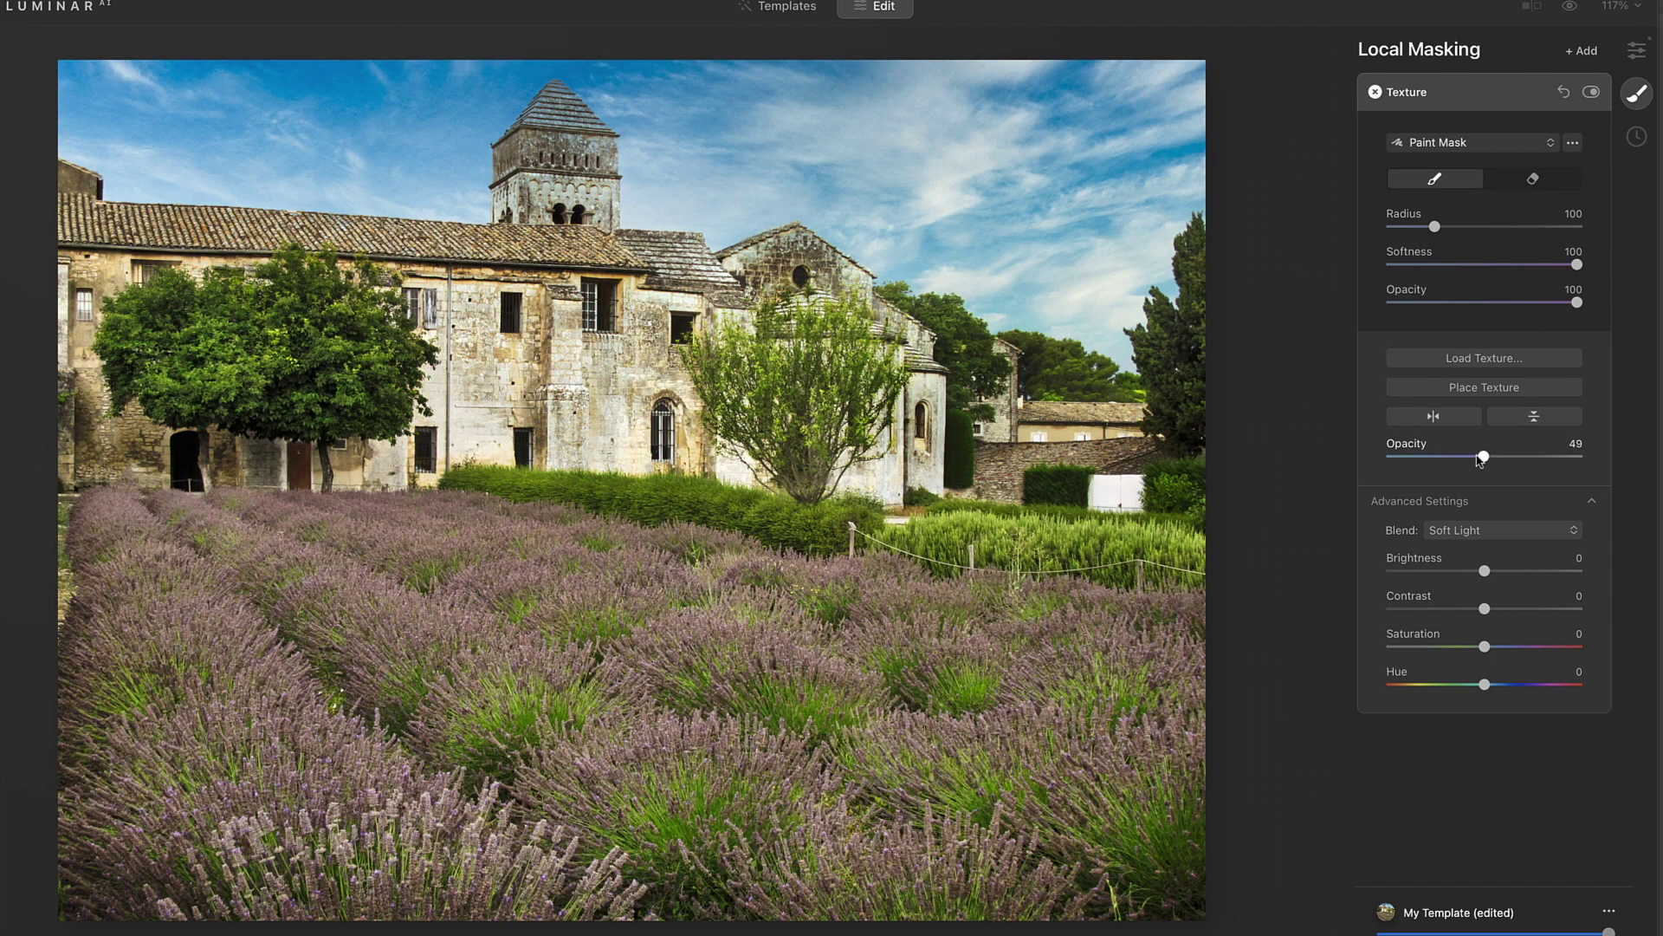
left_click_drag(1480, 461, 1414, 461)
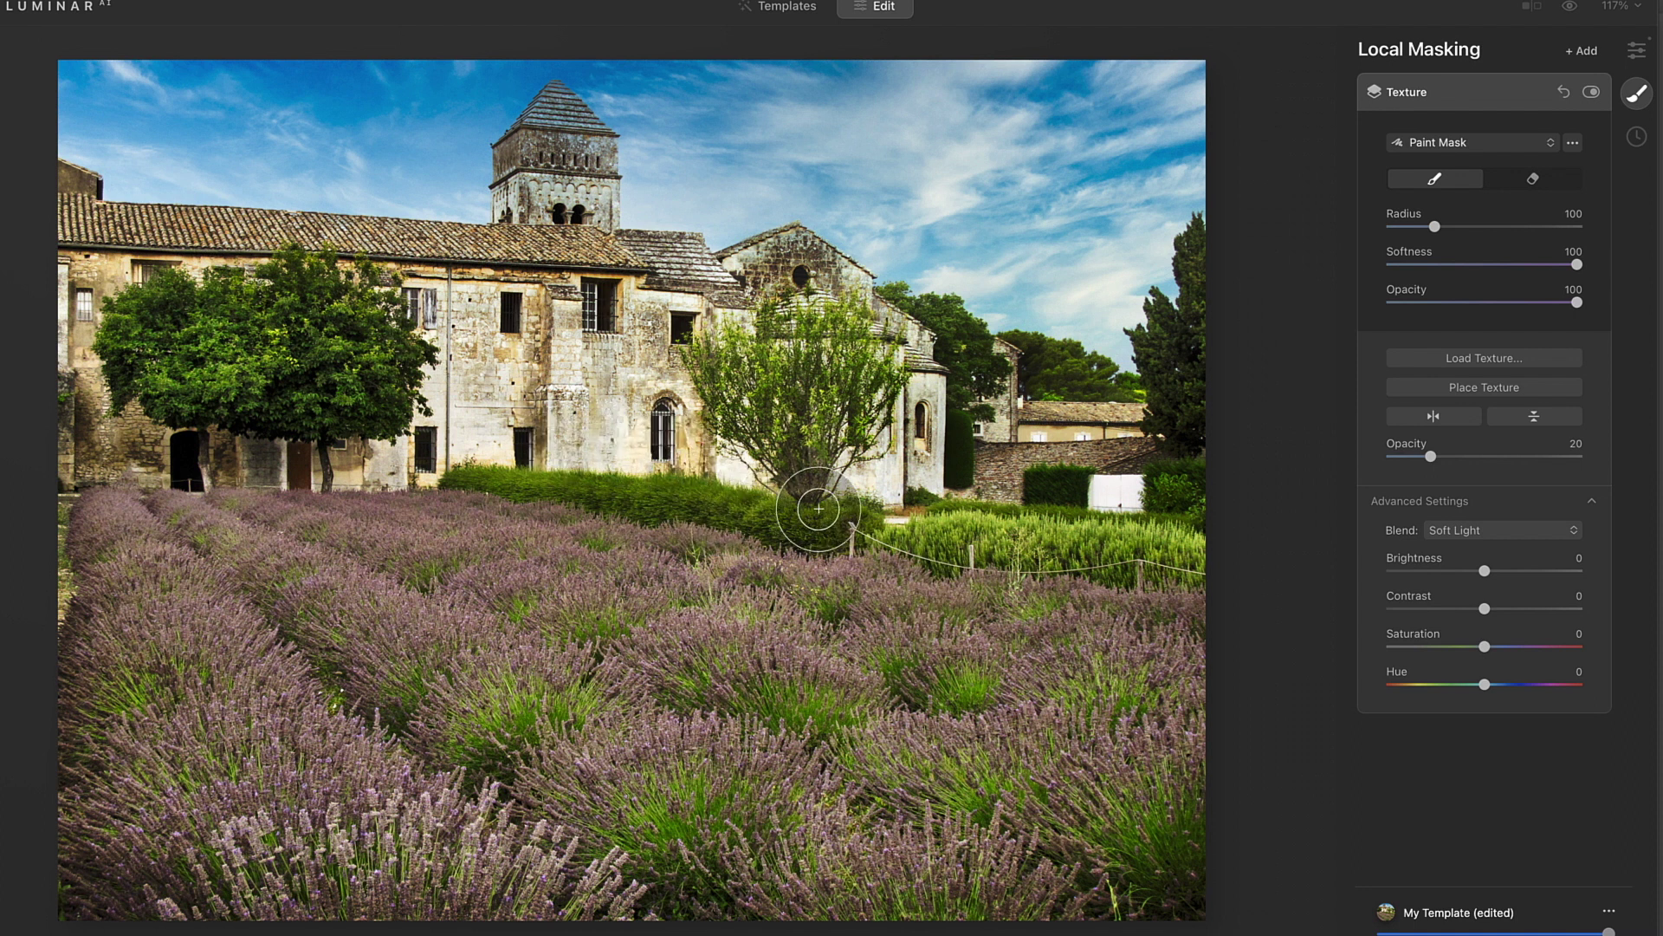
left_click(1564, 91)
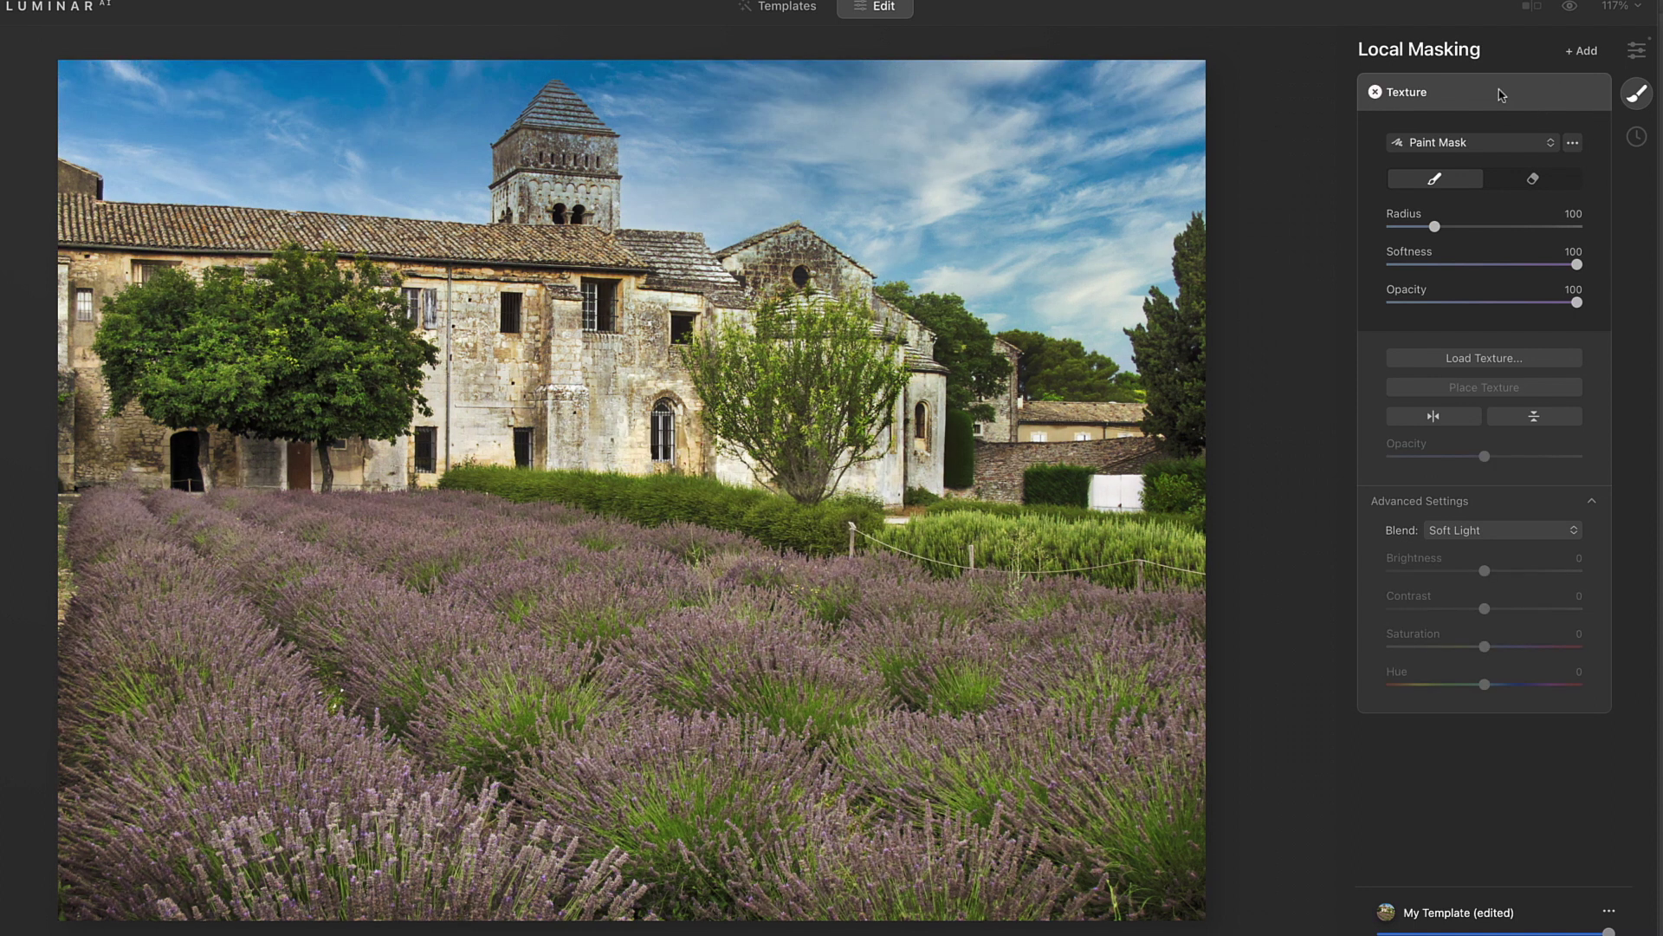
Delete the Texture mask layer and return to the full tools list
left_click(1375, 92)
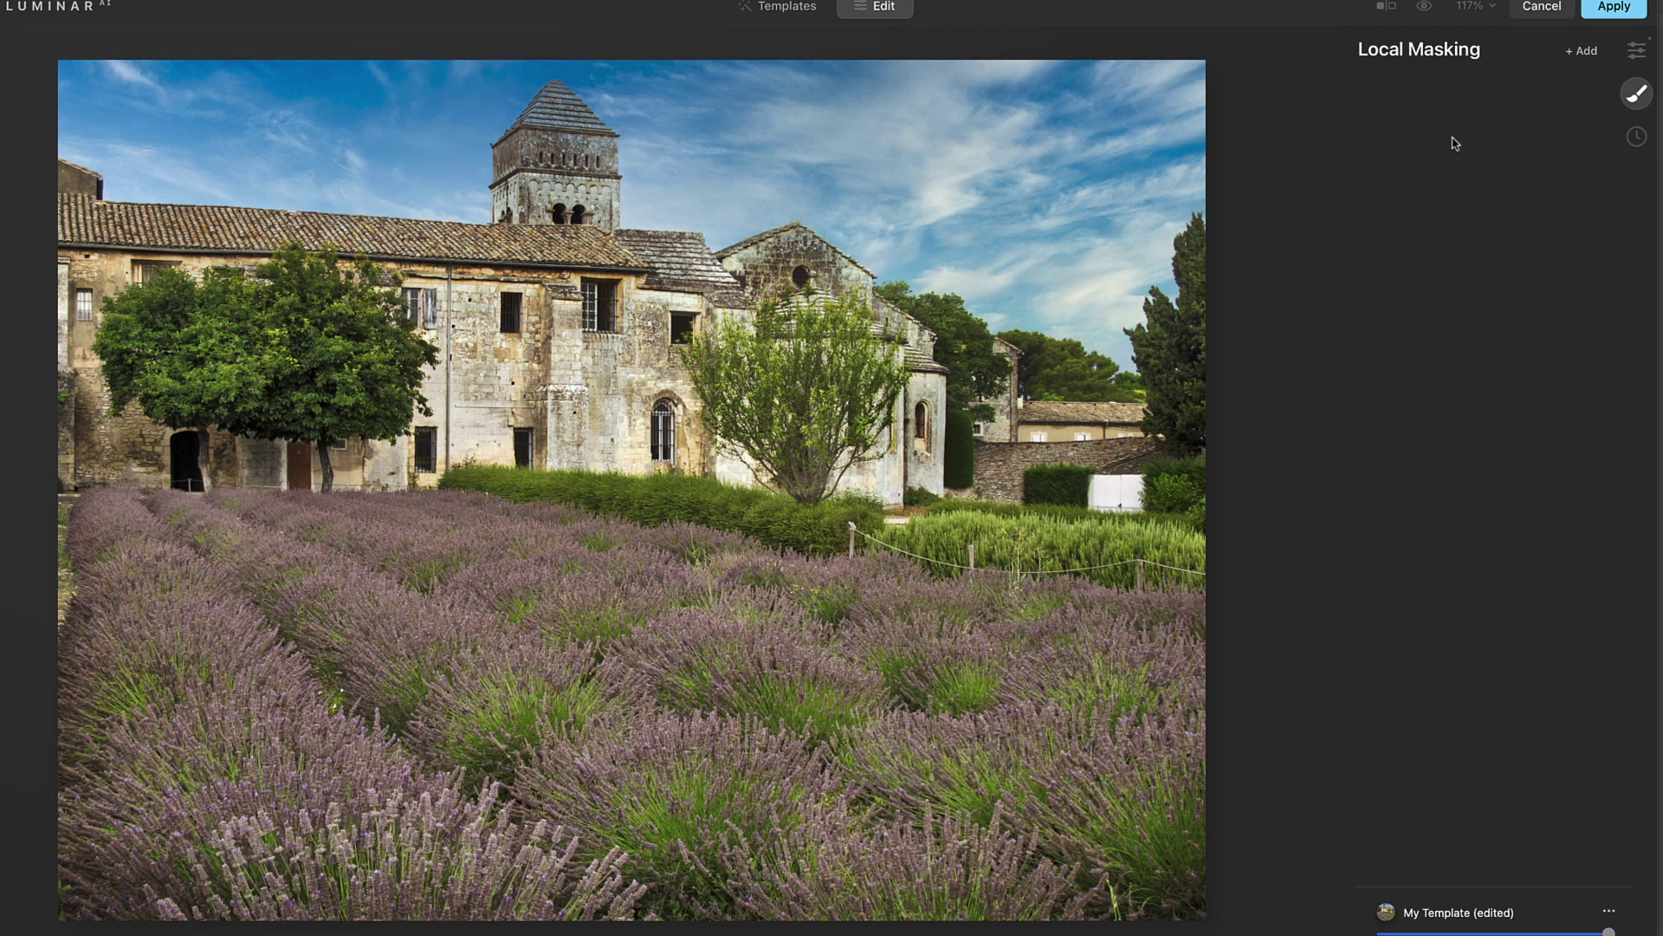
left_click(1636, 53)
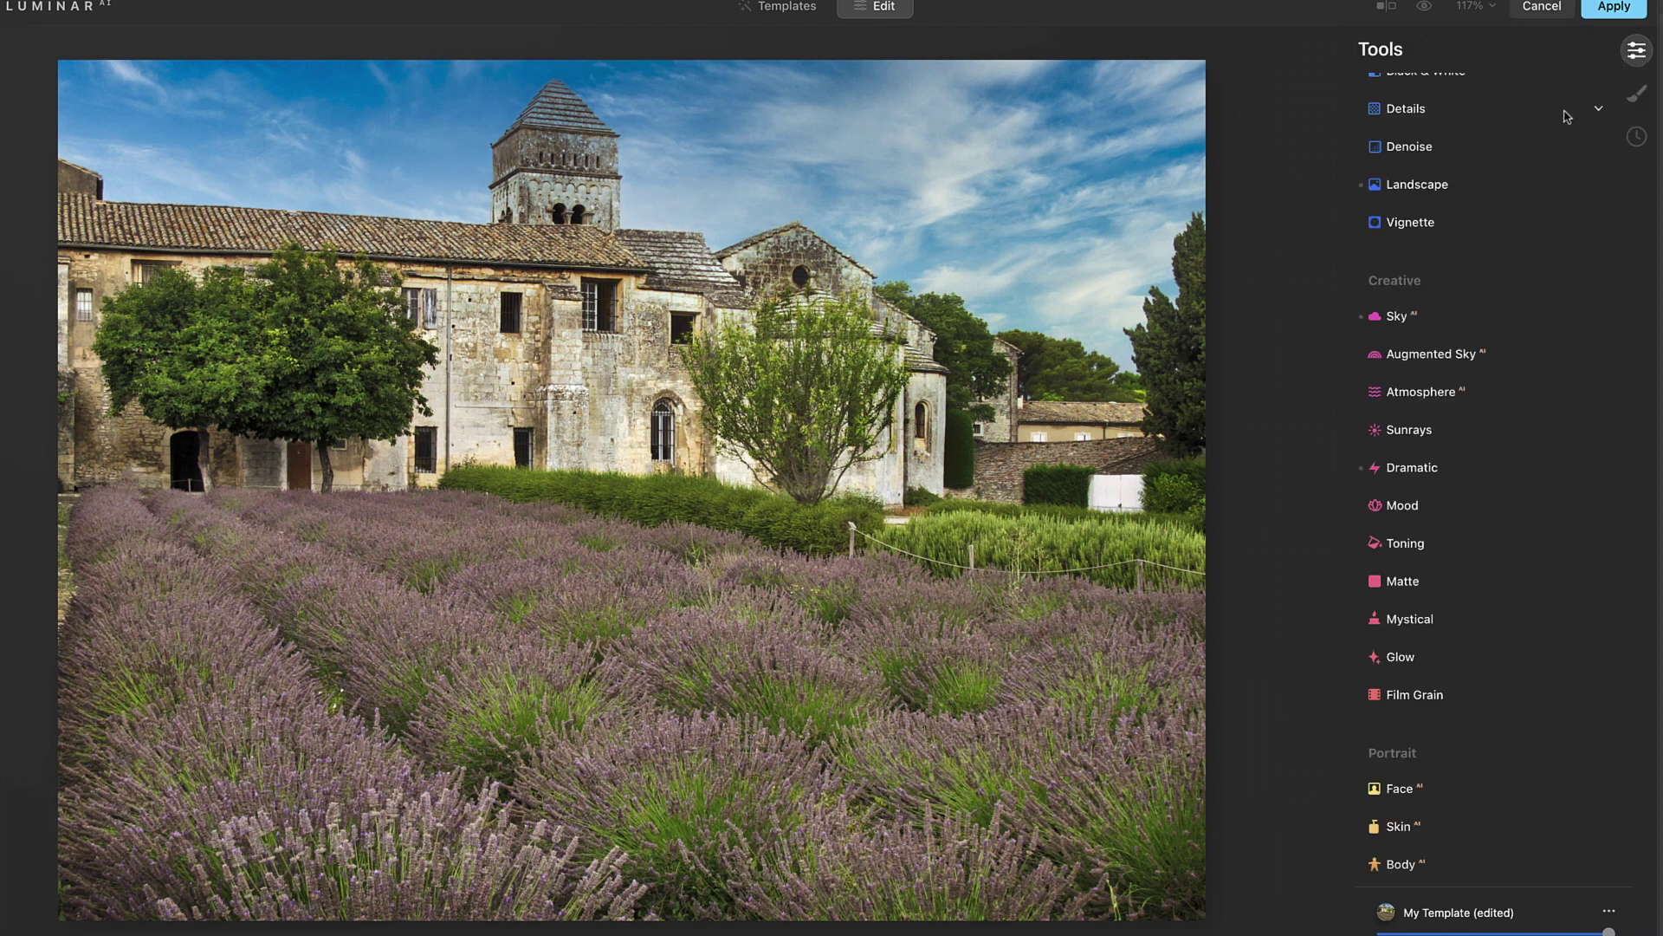
scroll(1467, 354, "down", 1)
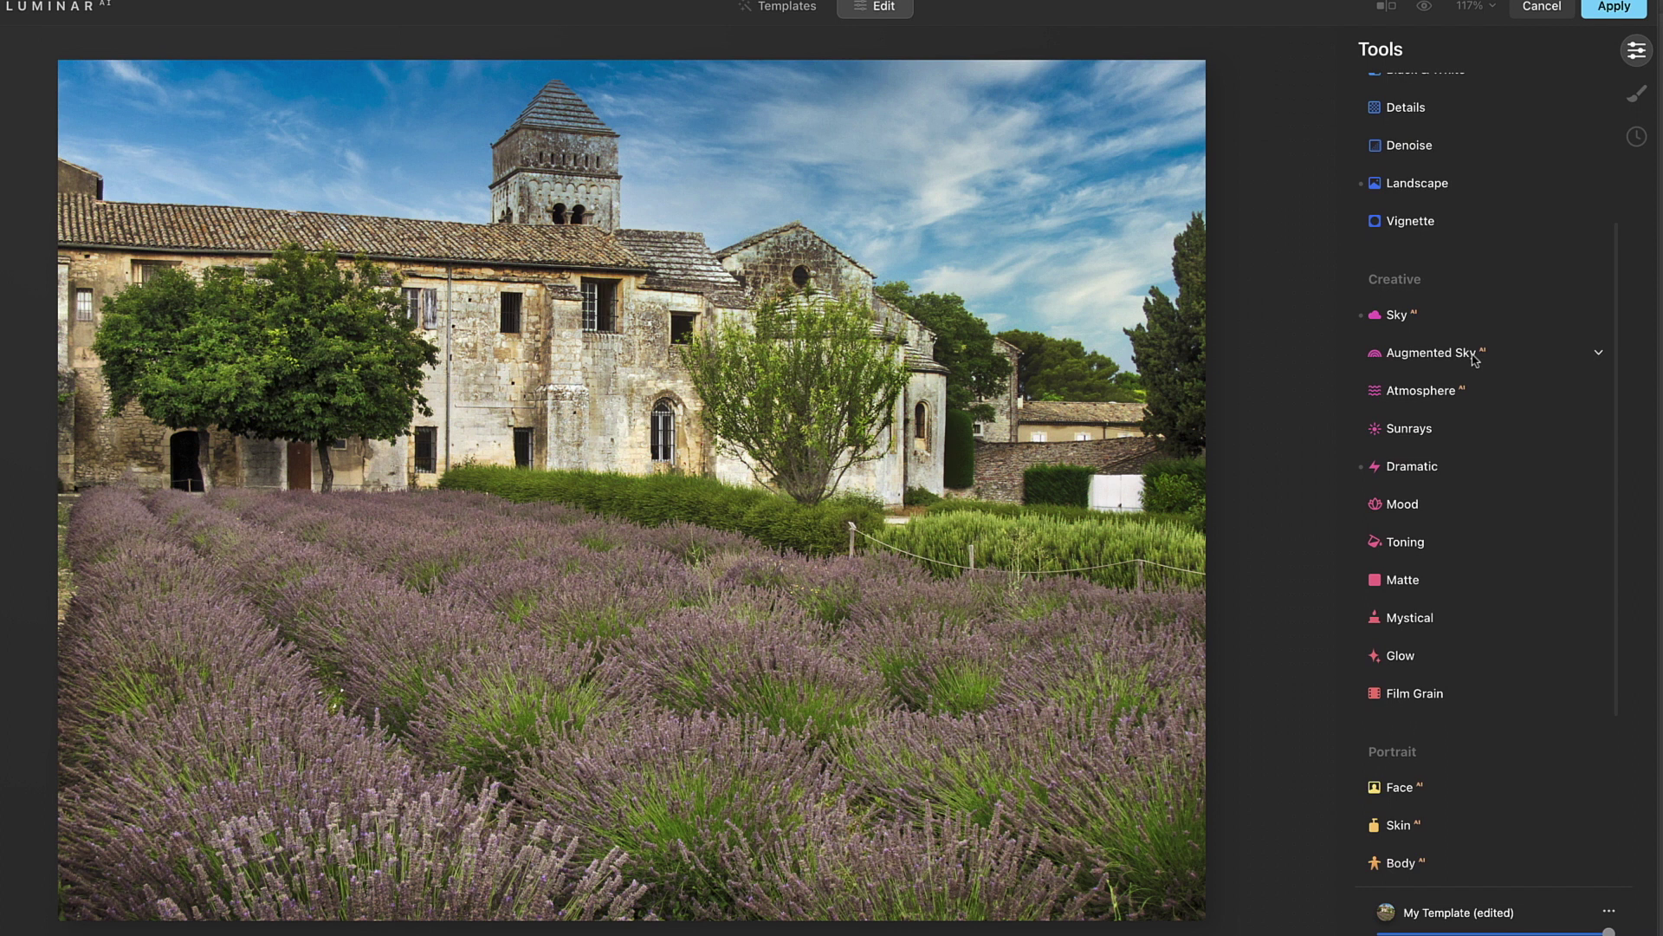
scroll(1475, 359, "up", 3)
Apply a Vignette with Amount -33 and Size 62, comparing with and without it
left_click(1429, 363)
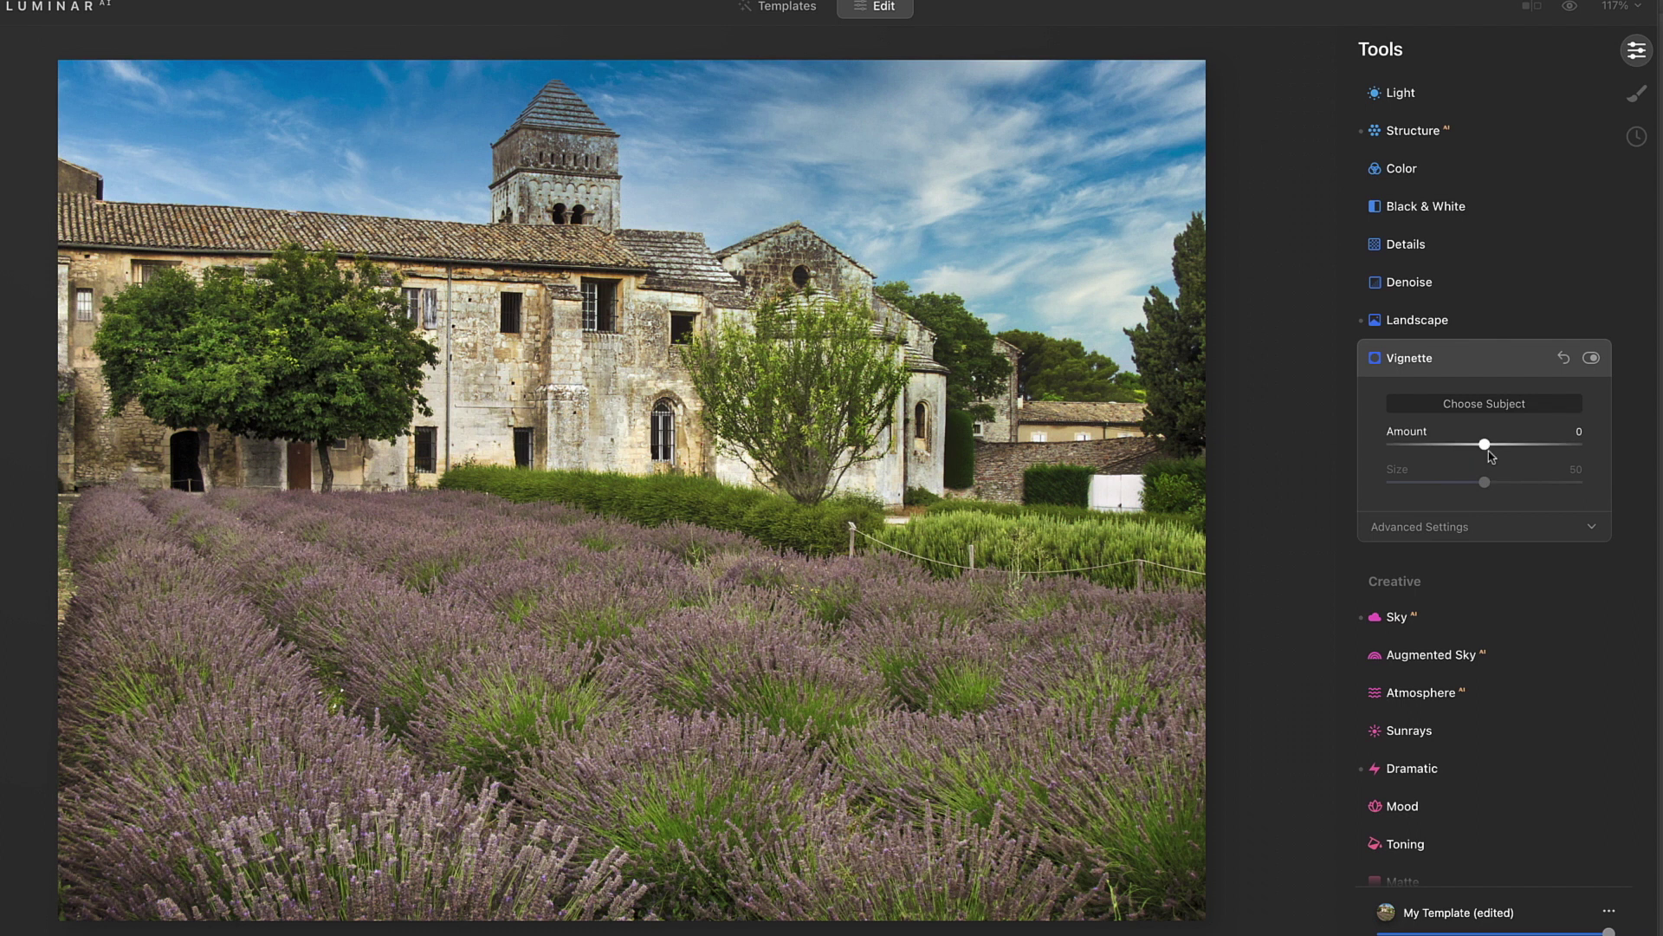
mouse_move(1485, 445)
left_mouse_down()
mouse_move(1512, 447)
mouse_move(1436, 448)
mouse_move(1456, 447)
left_mouse_up()
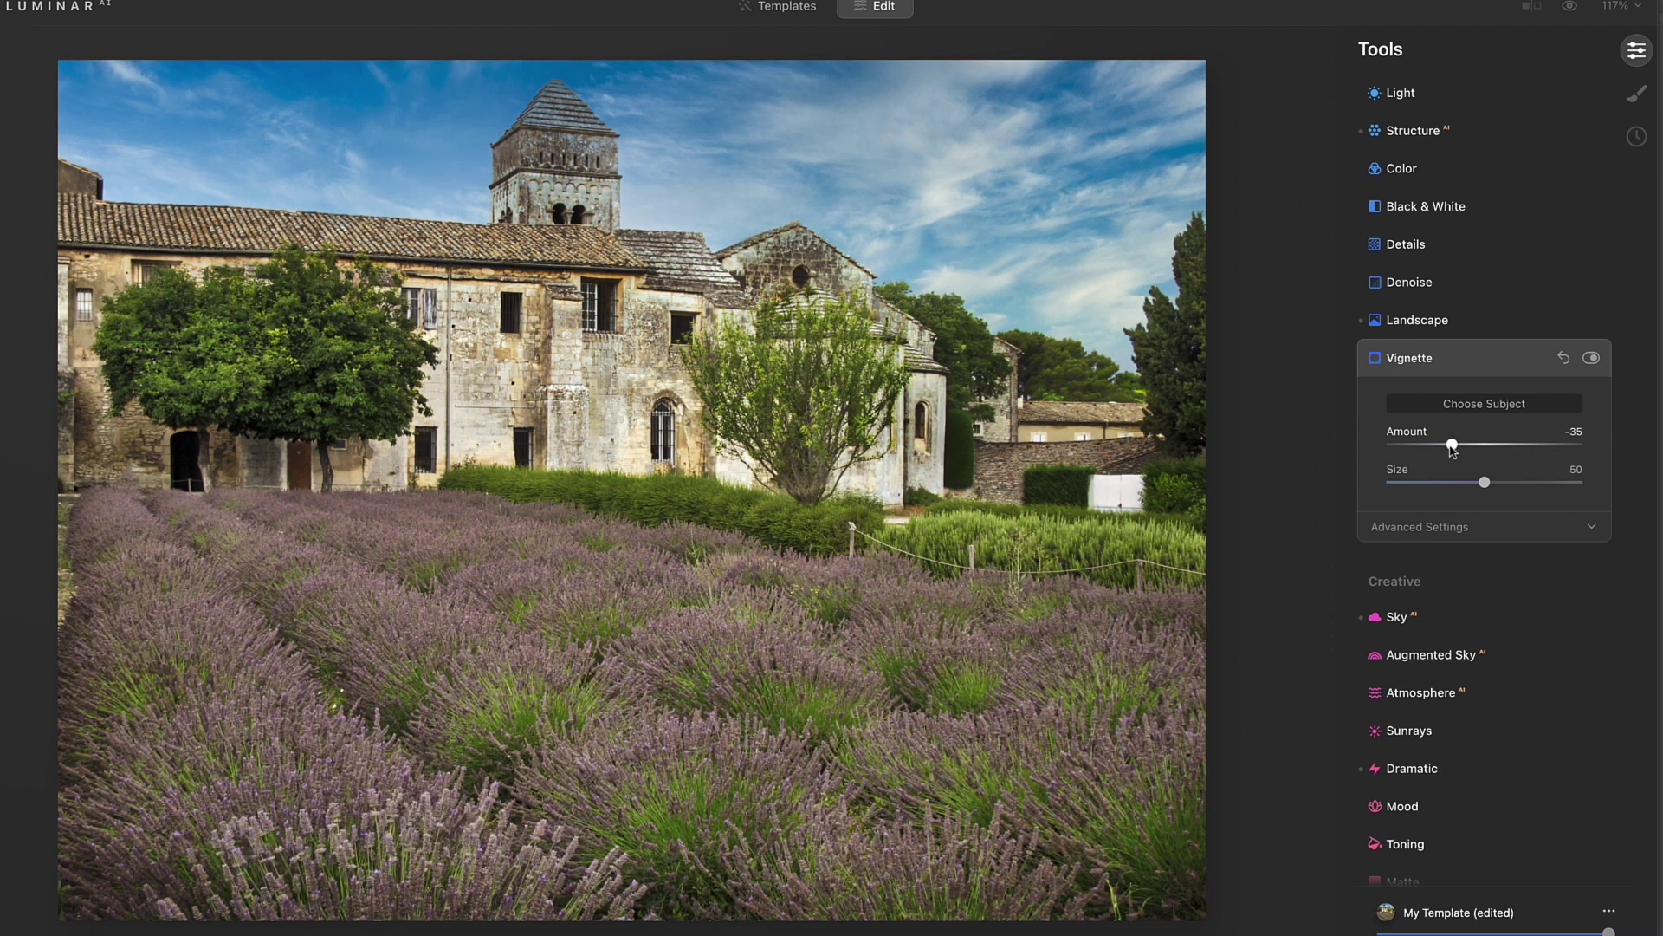
left_click(1591, 358)
left_click(1590, 359)
left_click(1592, 359)
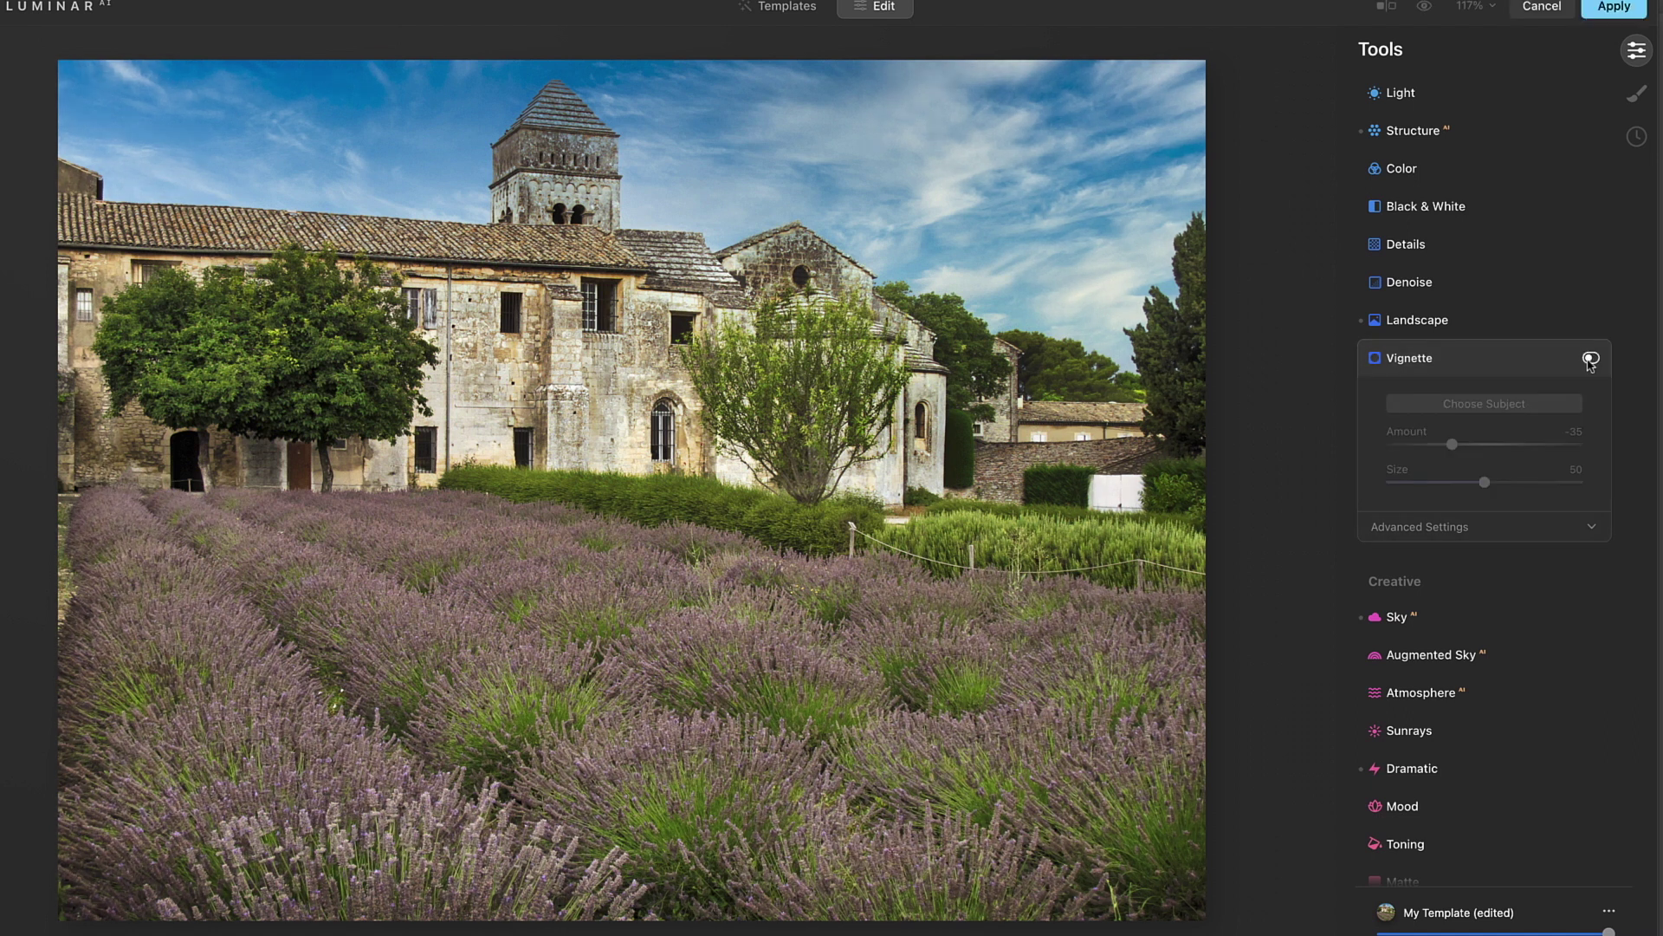
left_click(1591, 359)
left_click_drag(1452, 445, 1510, 489)
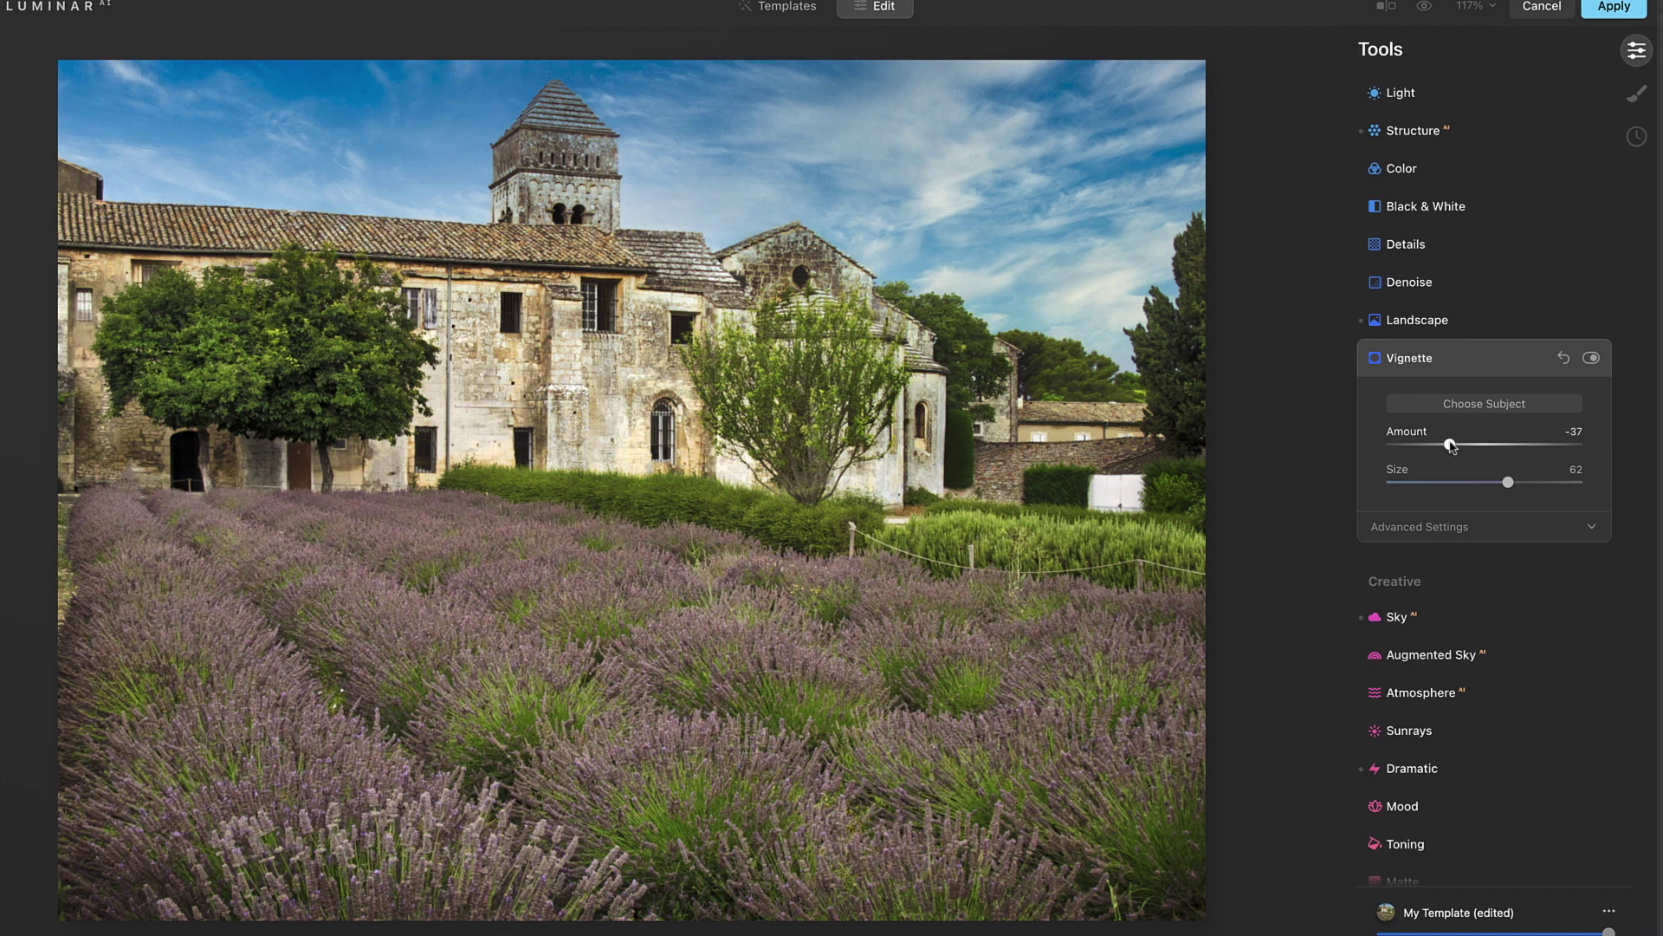
left_click_drag(1446, 443, 1454, 444)
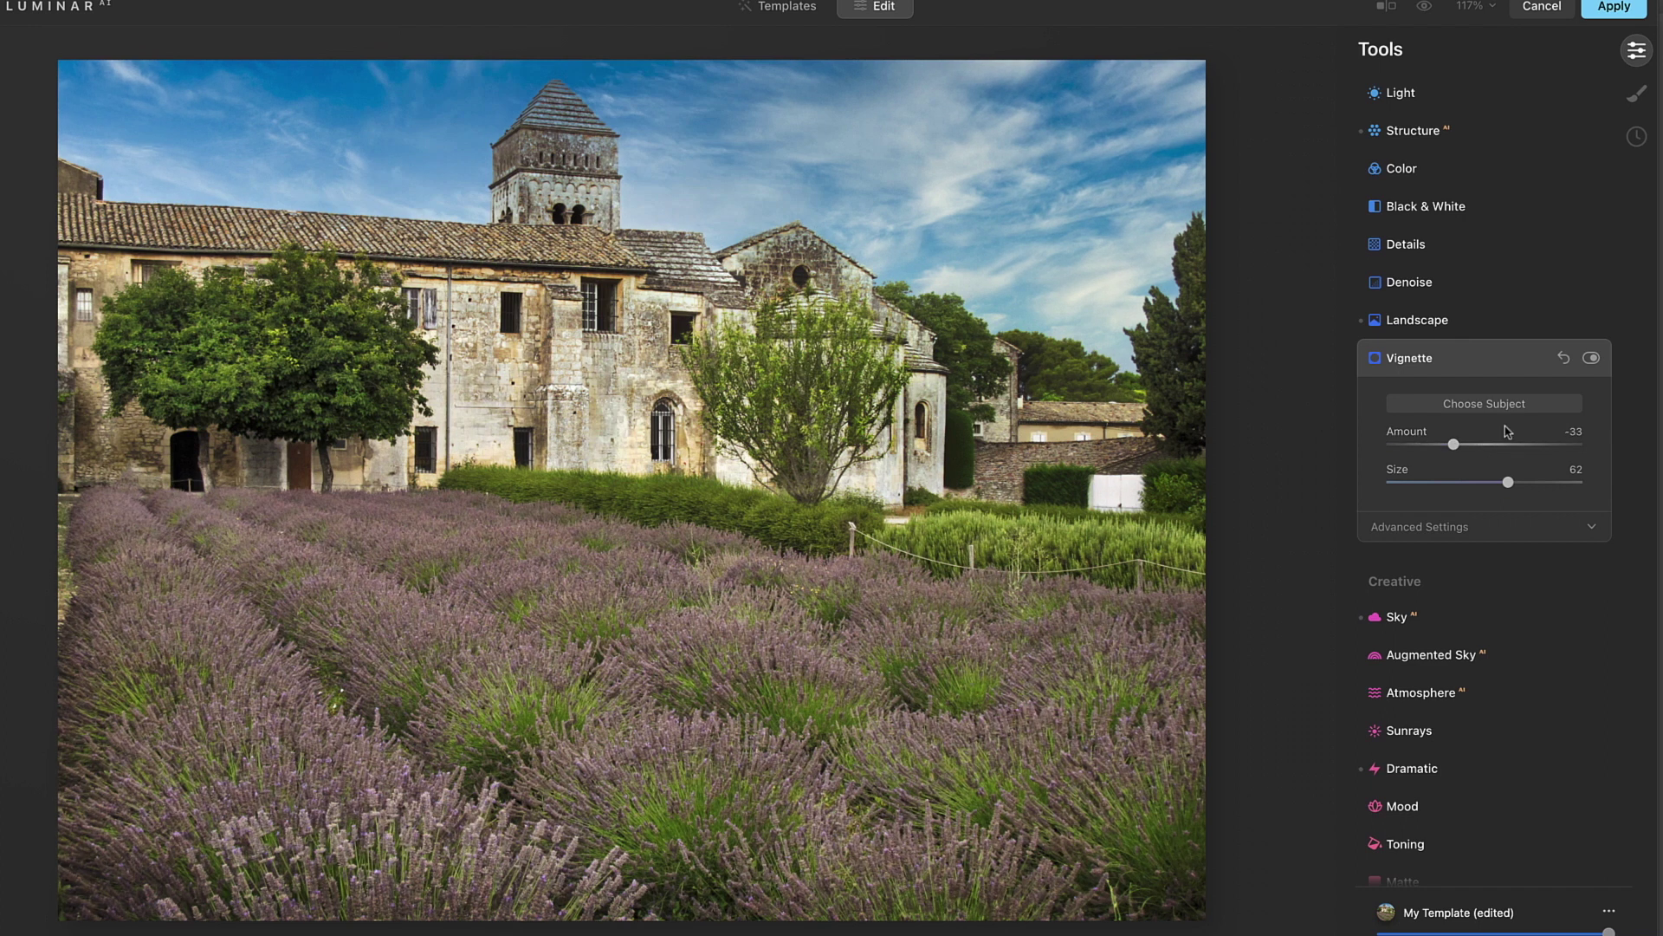
Toggle the vignette off and on to compare, then collapse the Vignette panel
left_click(1591, 358)
left_click(1591, 358)
left_click(1591, 359)
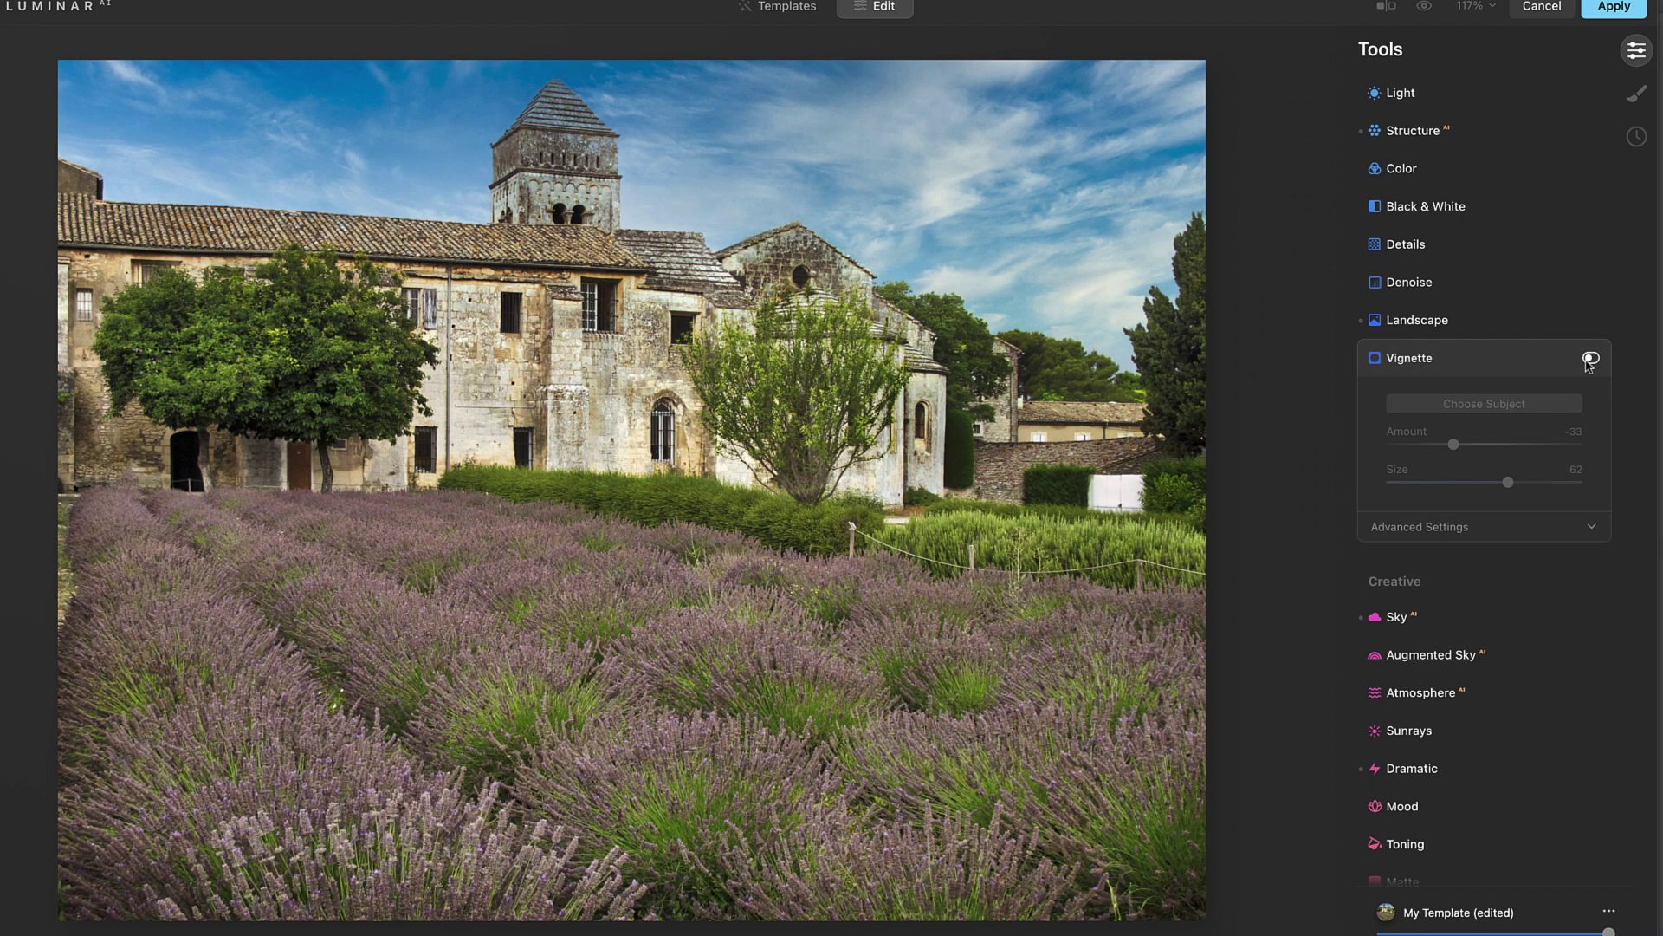
left_click(1590, 359)
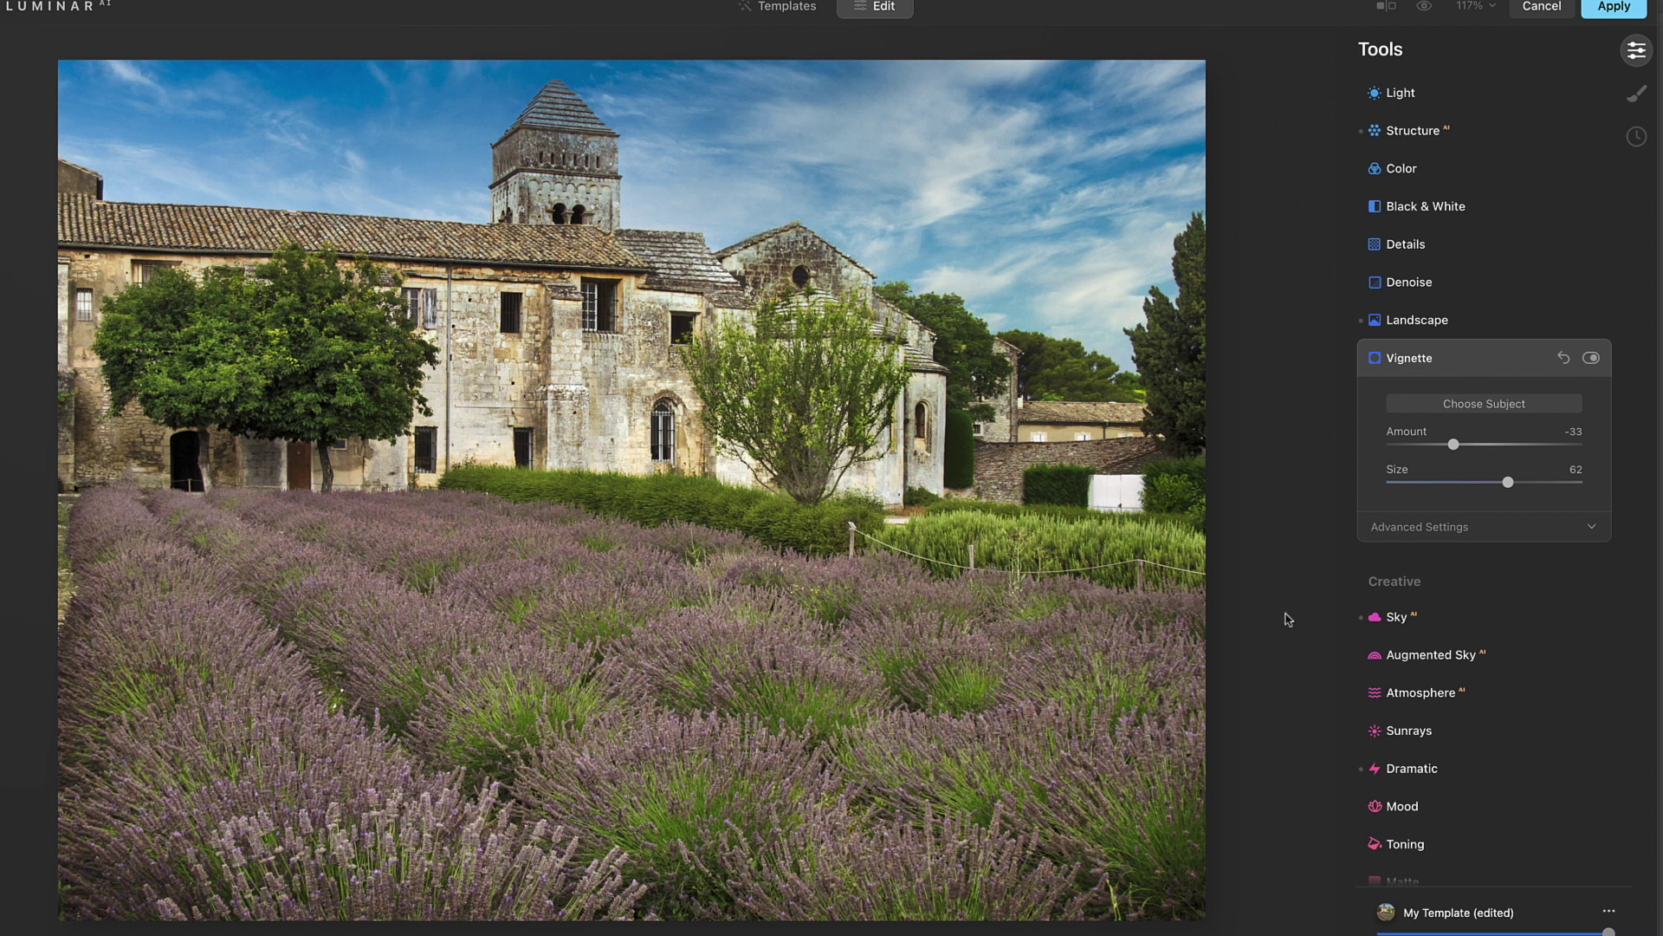
left_click(1421, 359)
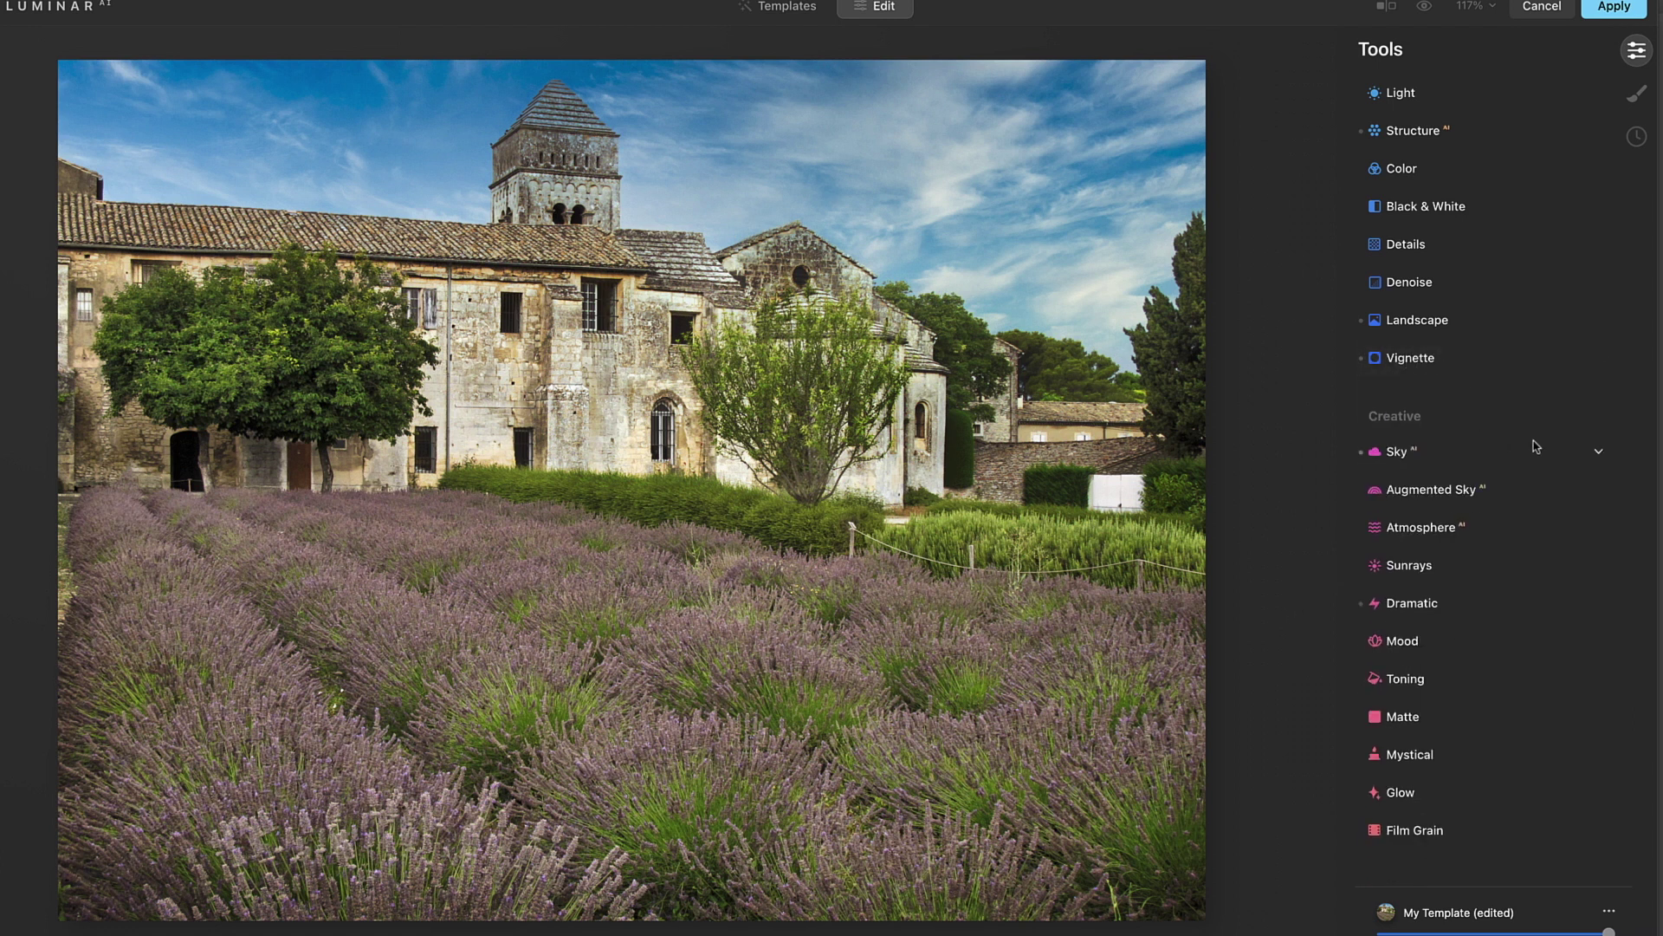
Ease Enhance AI's Accent from 30 to 23, leaving Sky Enhancer at 17, and collapse it
scroll(1536, 447, "down", 5)
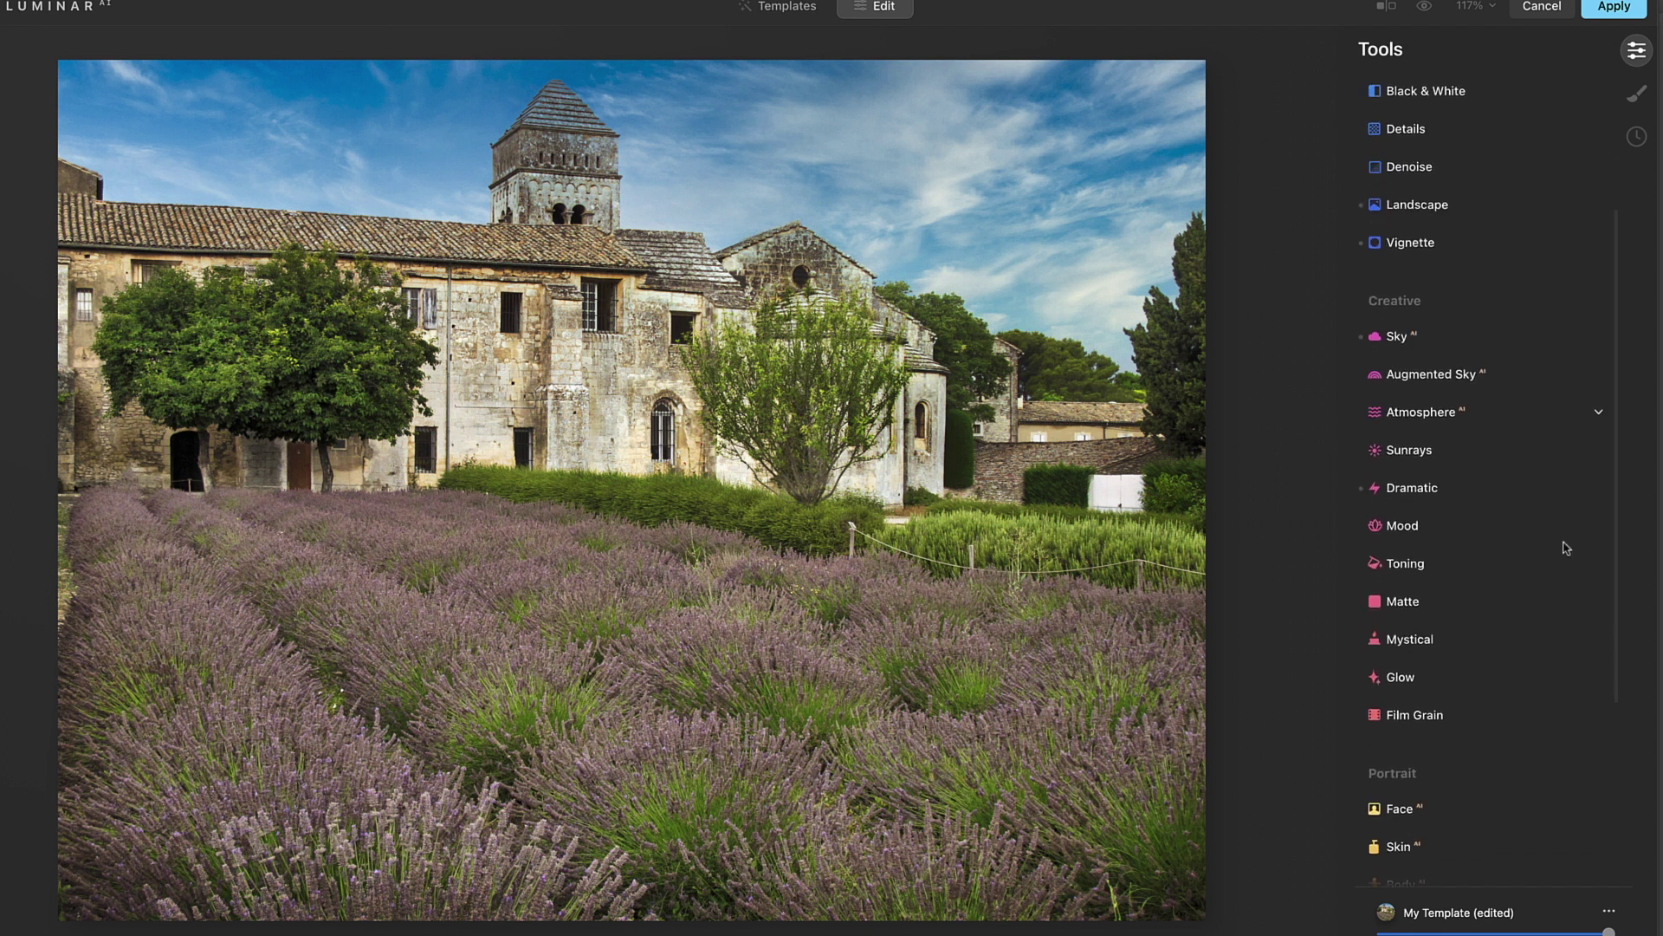
scroll(1566, 547, "down", 5)
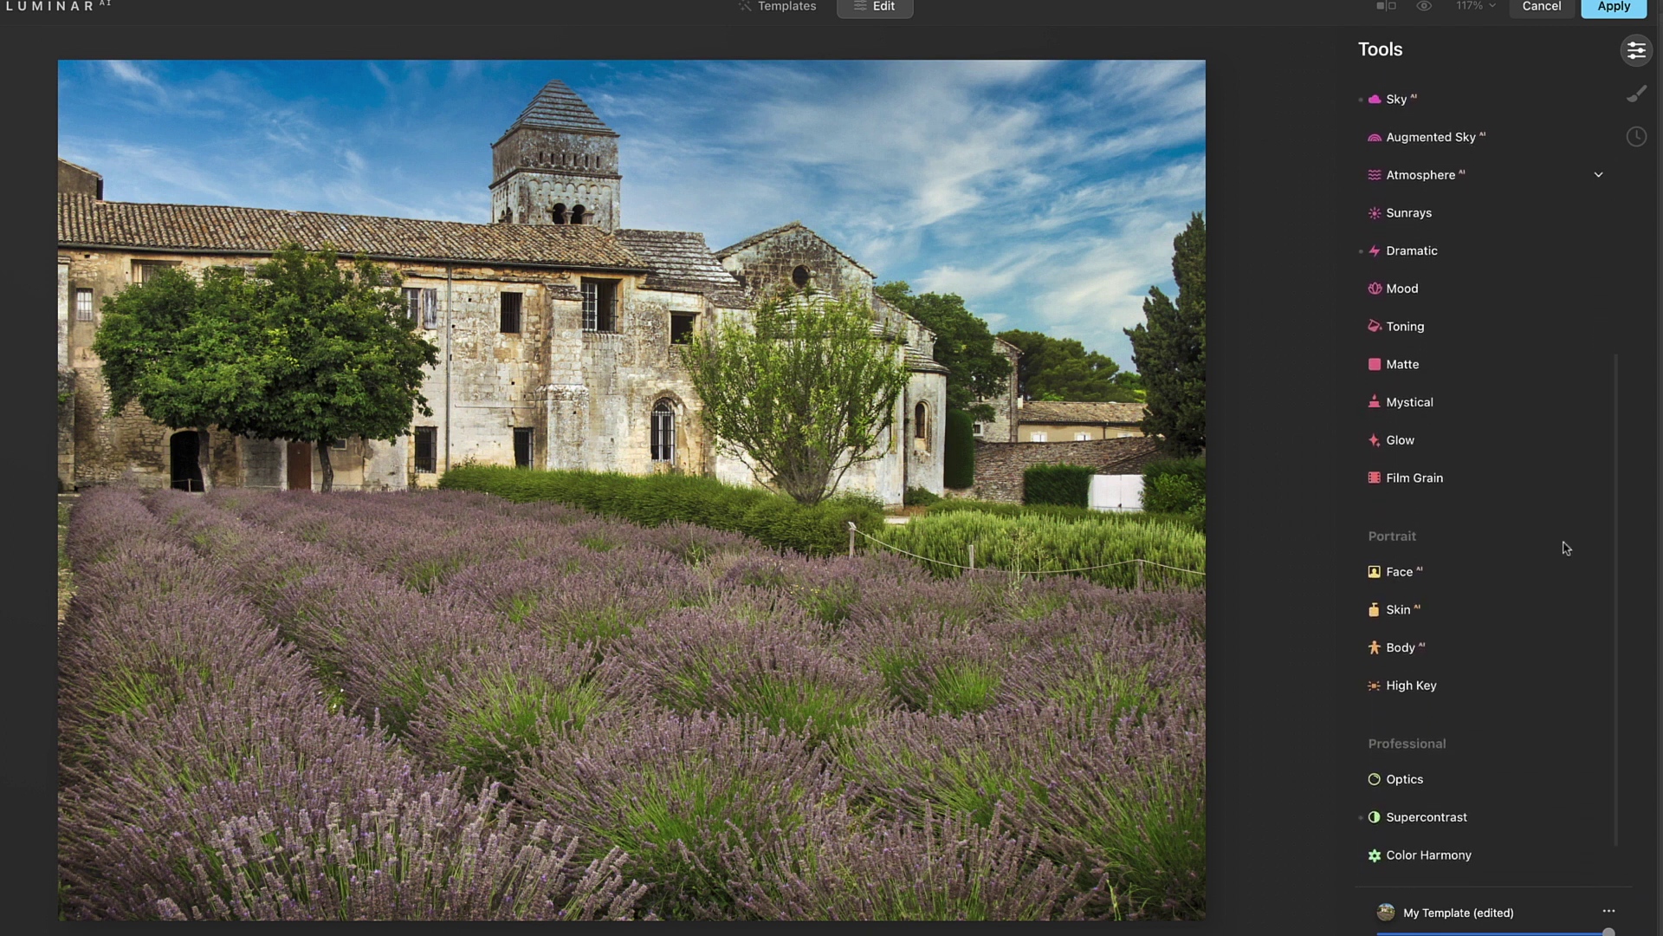
scroll(1567, 547, "up", 12)
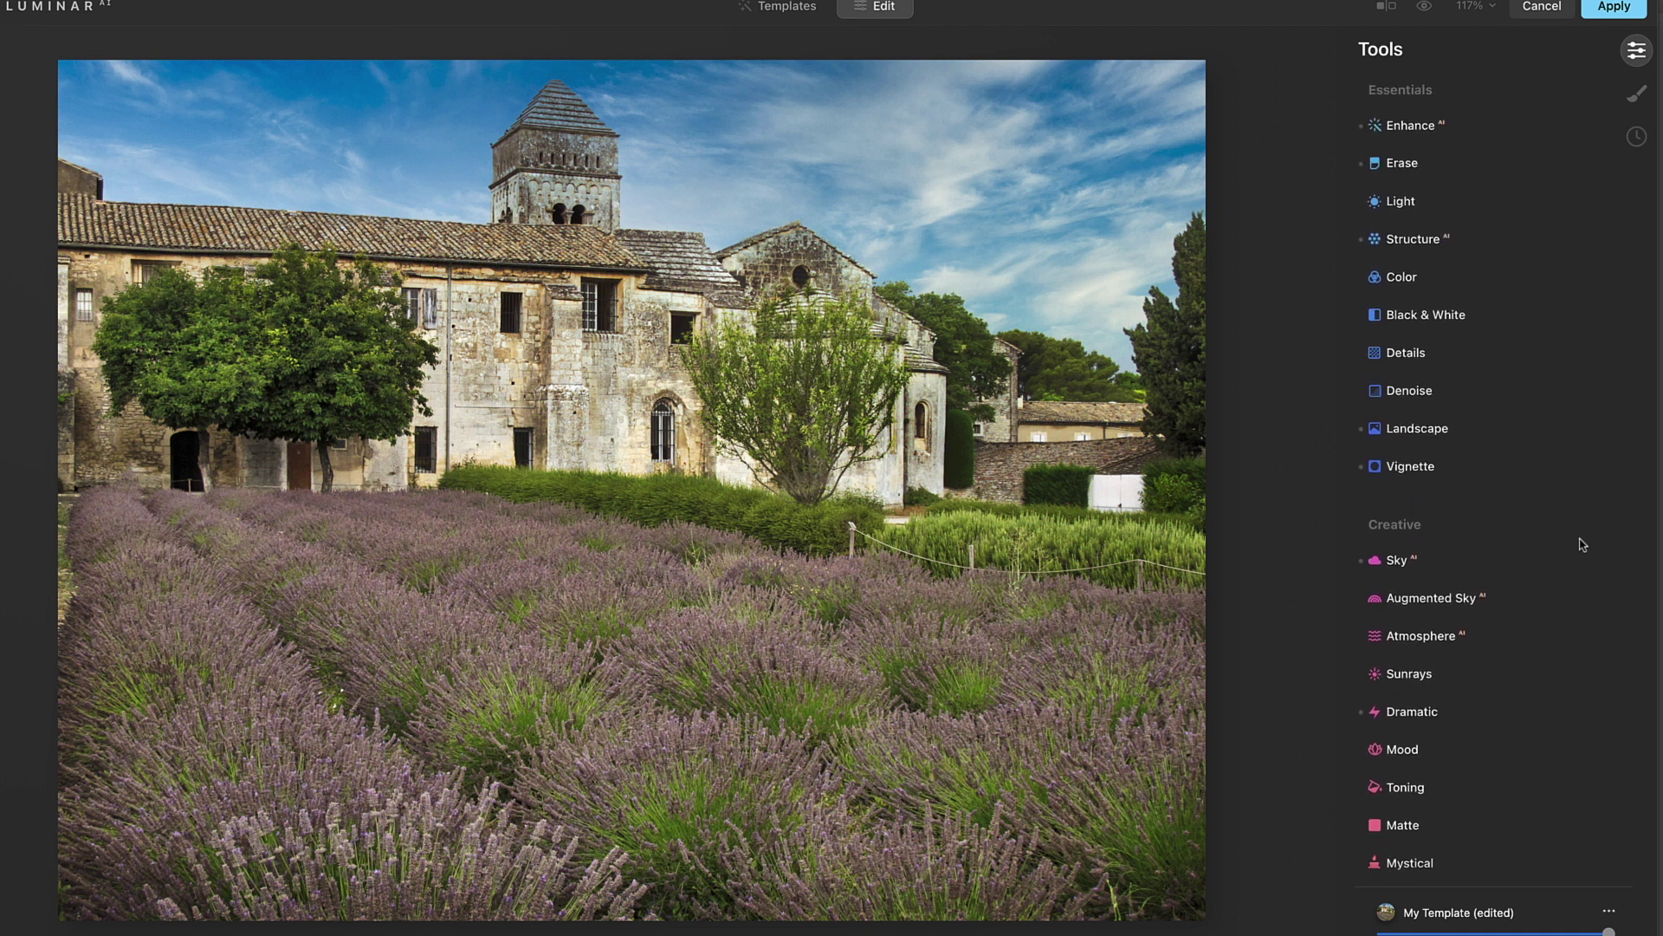
scroll(1584, 544, "down", 1)
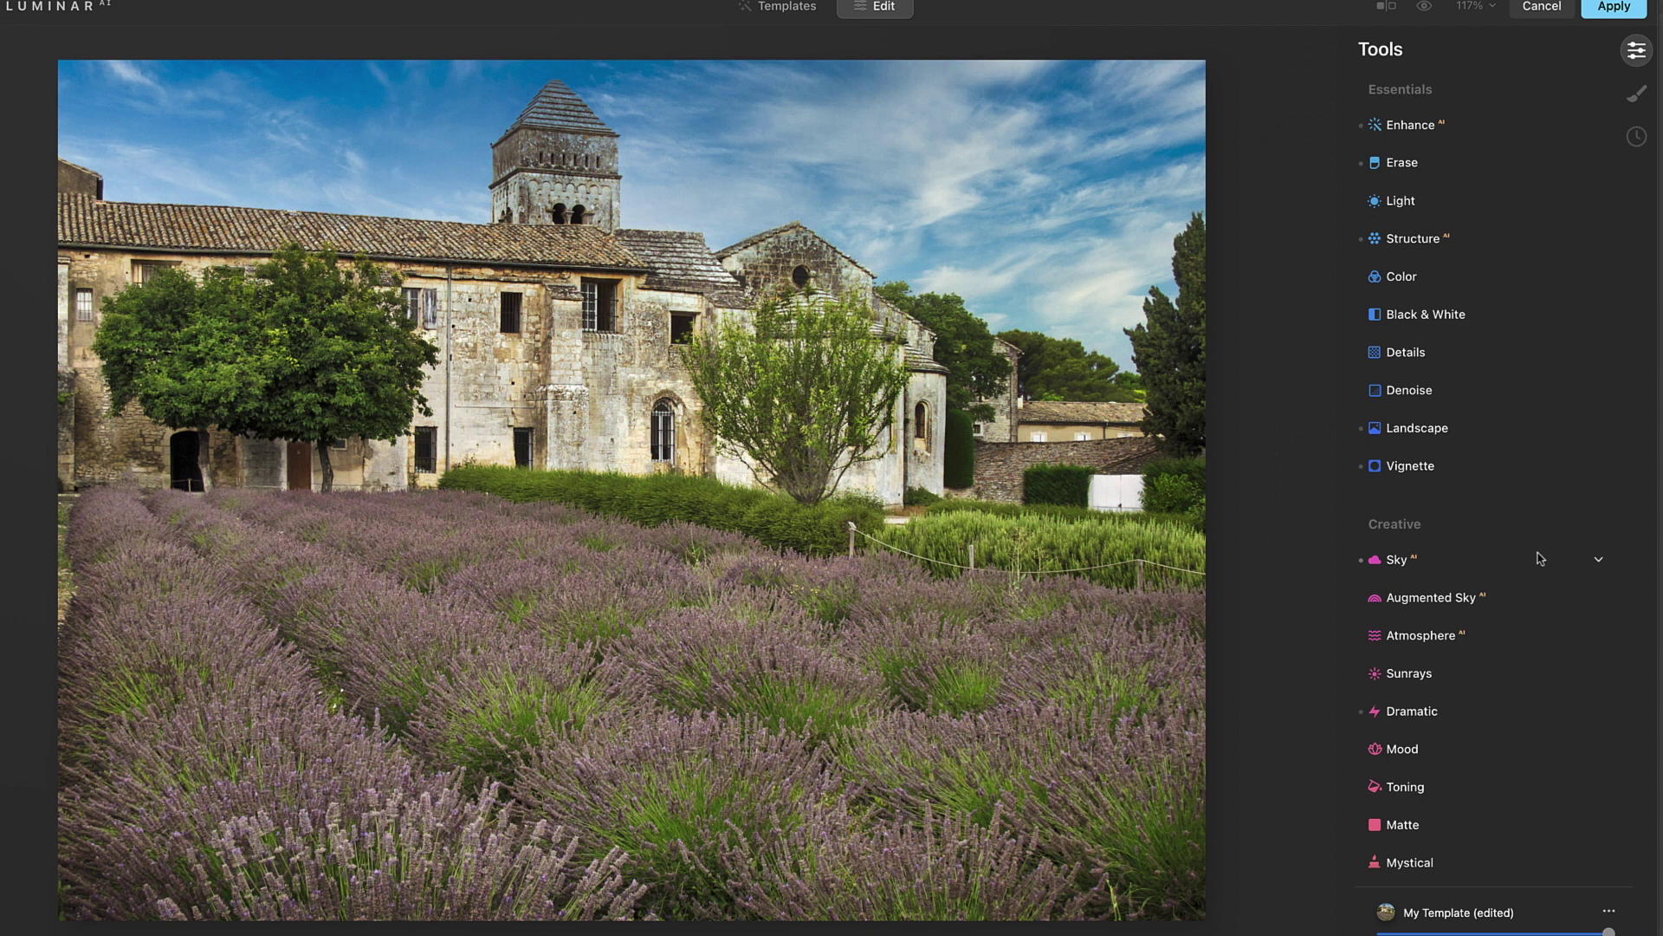
left_click(1421, 136)
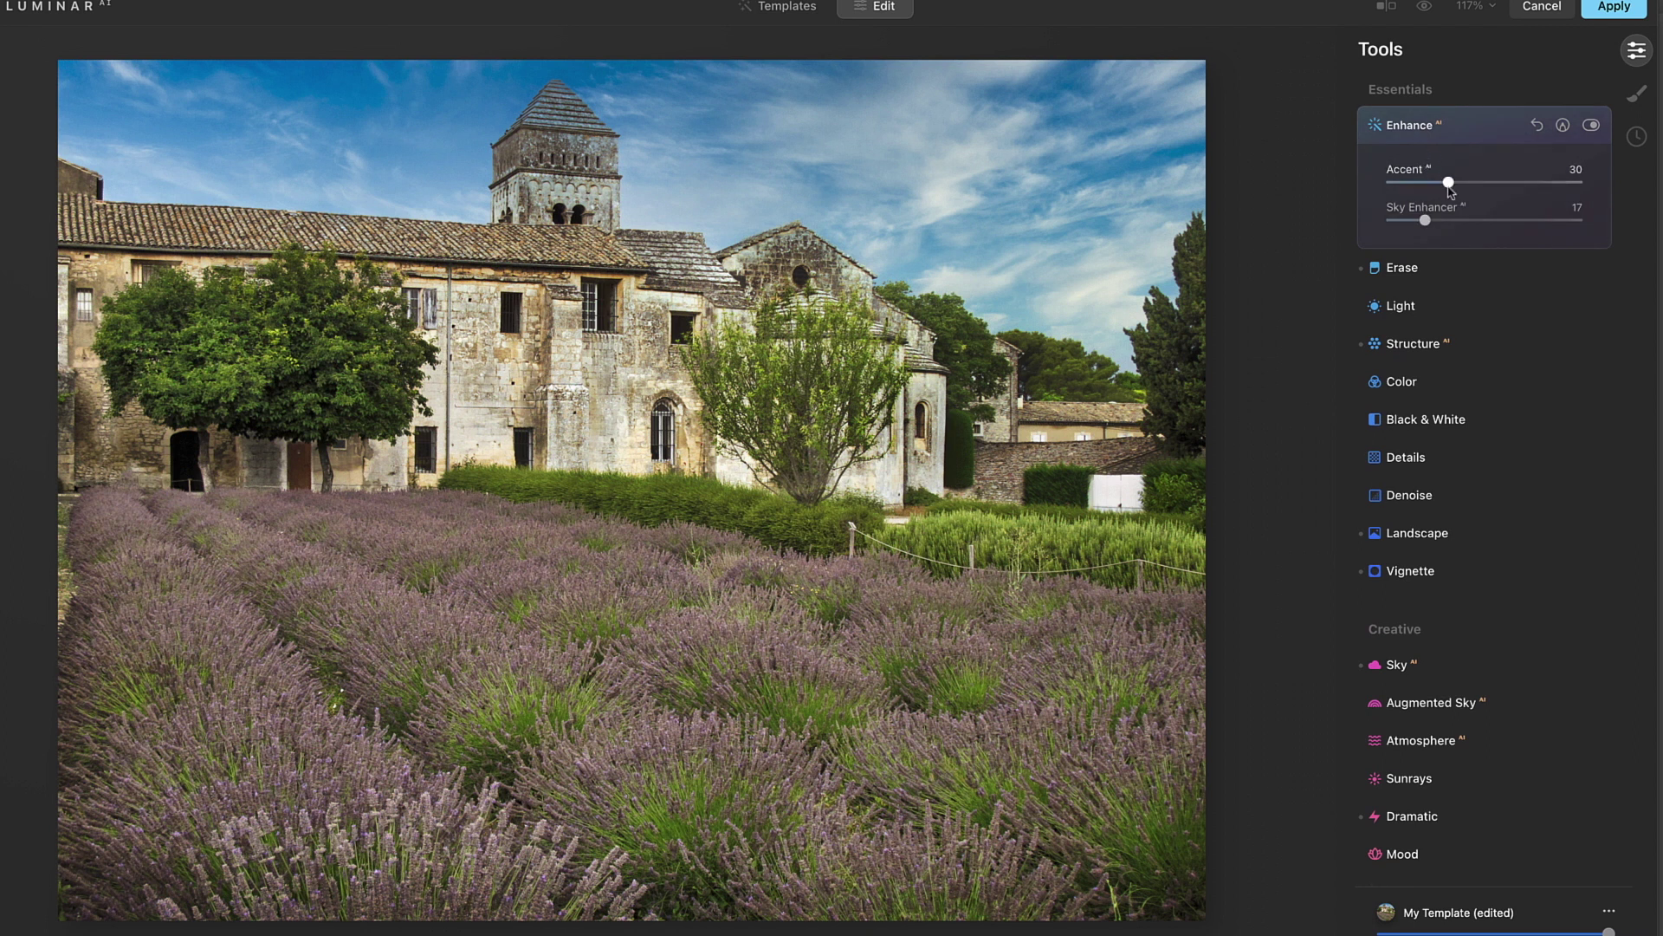
left_click_drag(1449, 183, 1455, 183)
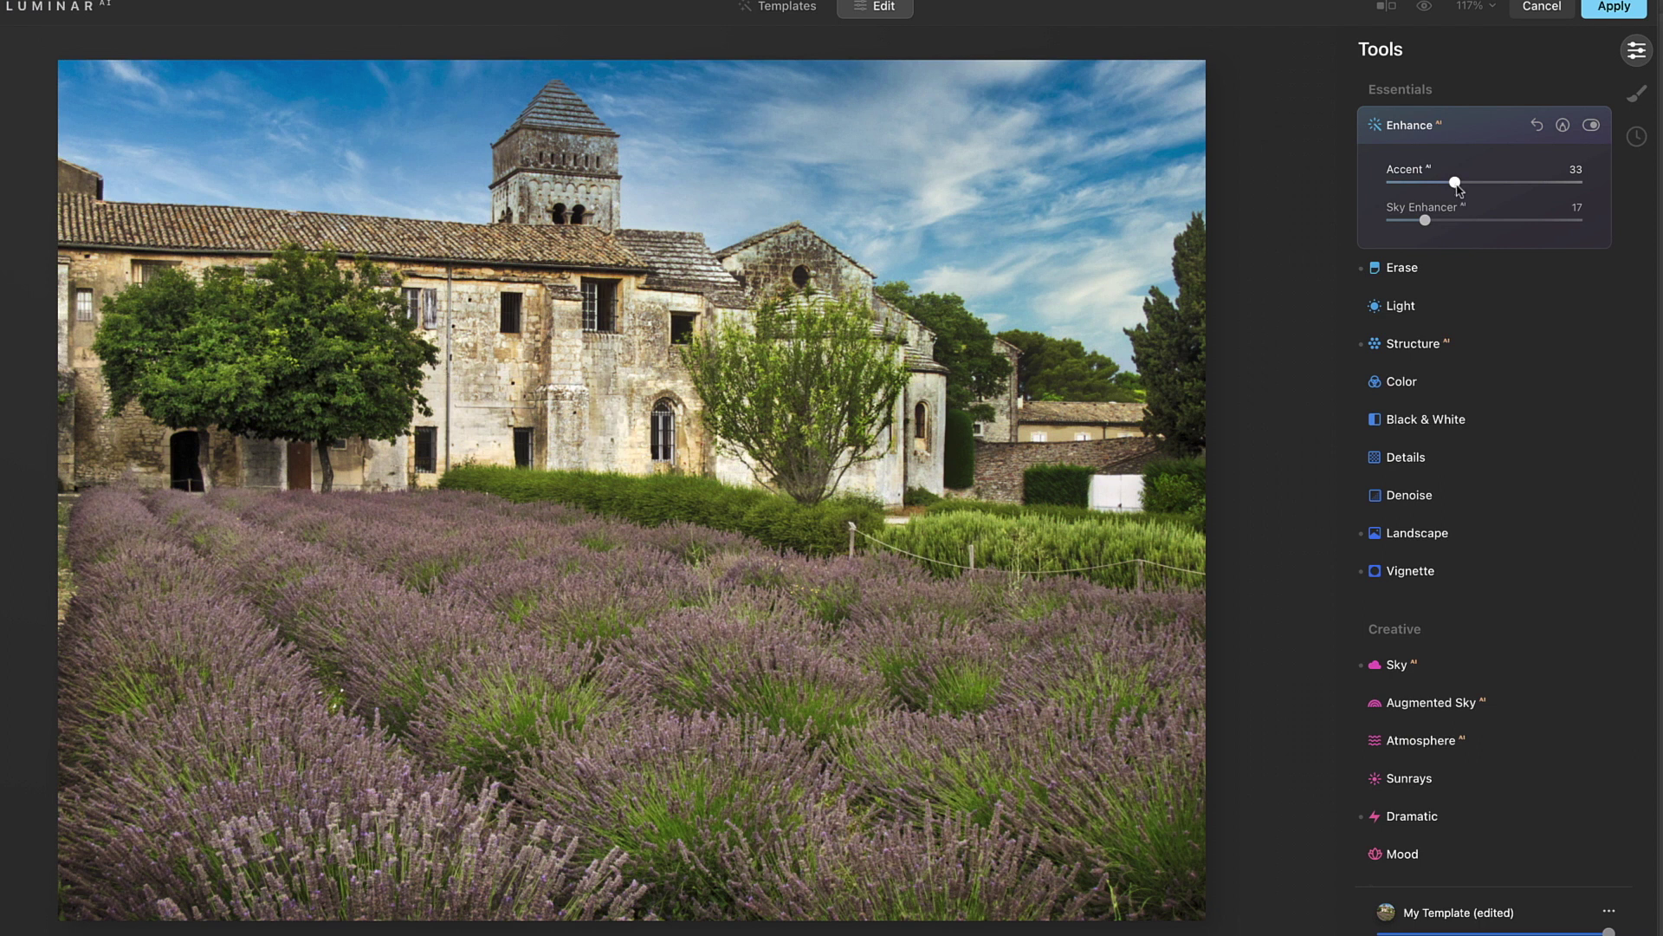
left_click_drag(1457, 185, 1429, 184)
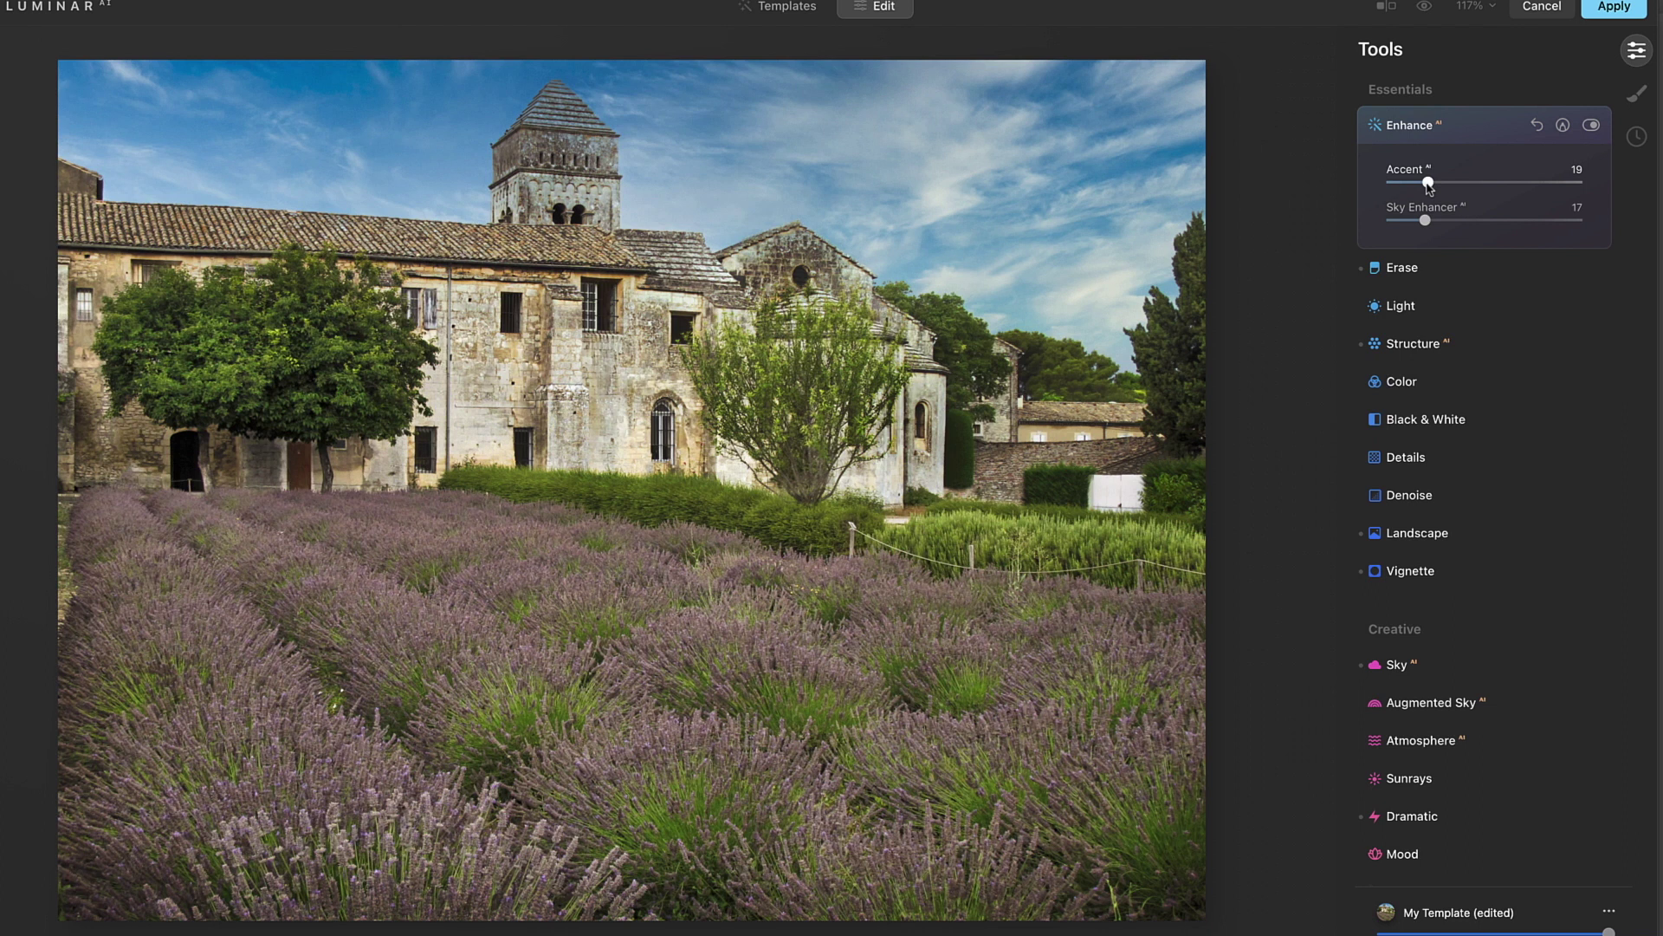
left_click_drag(1430, 184, 1436, 184)
left_click(1421, 130)
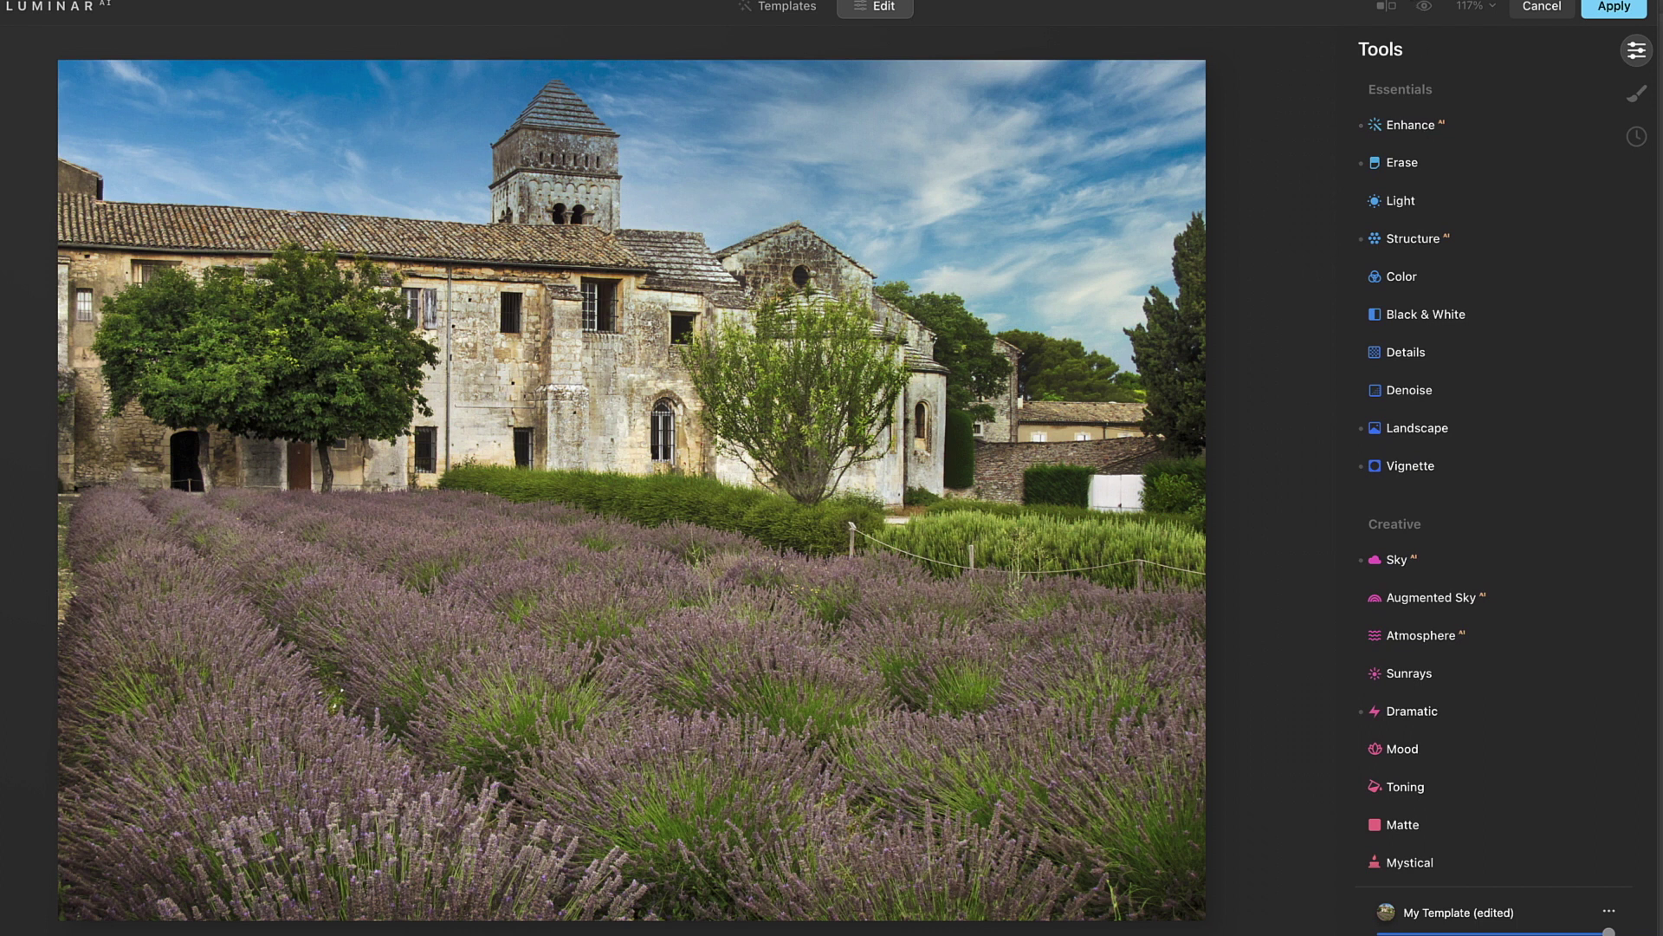
left_click(1392, 8)
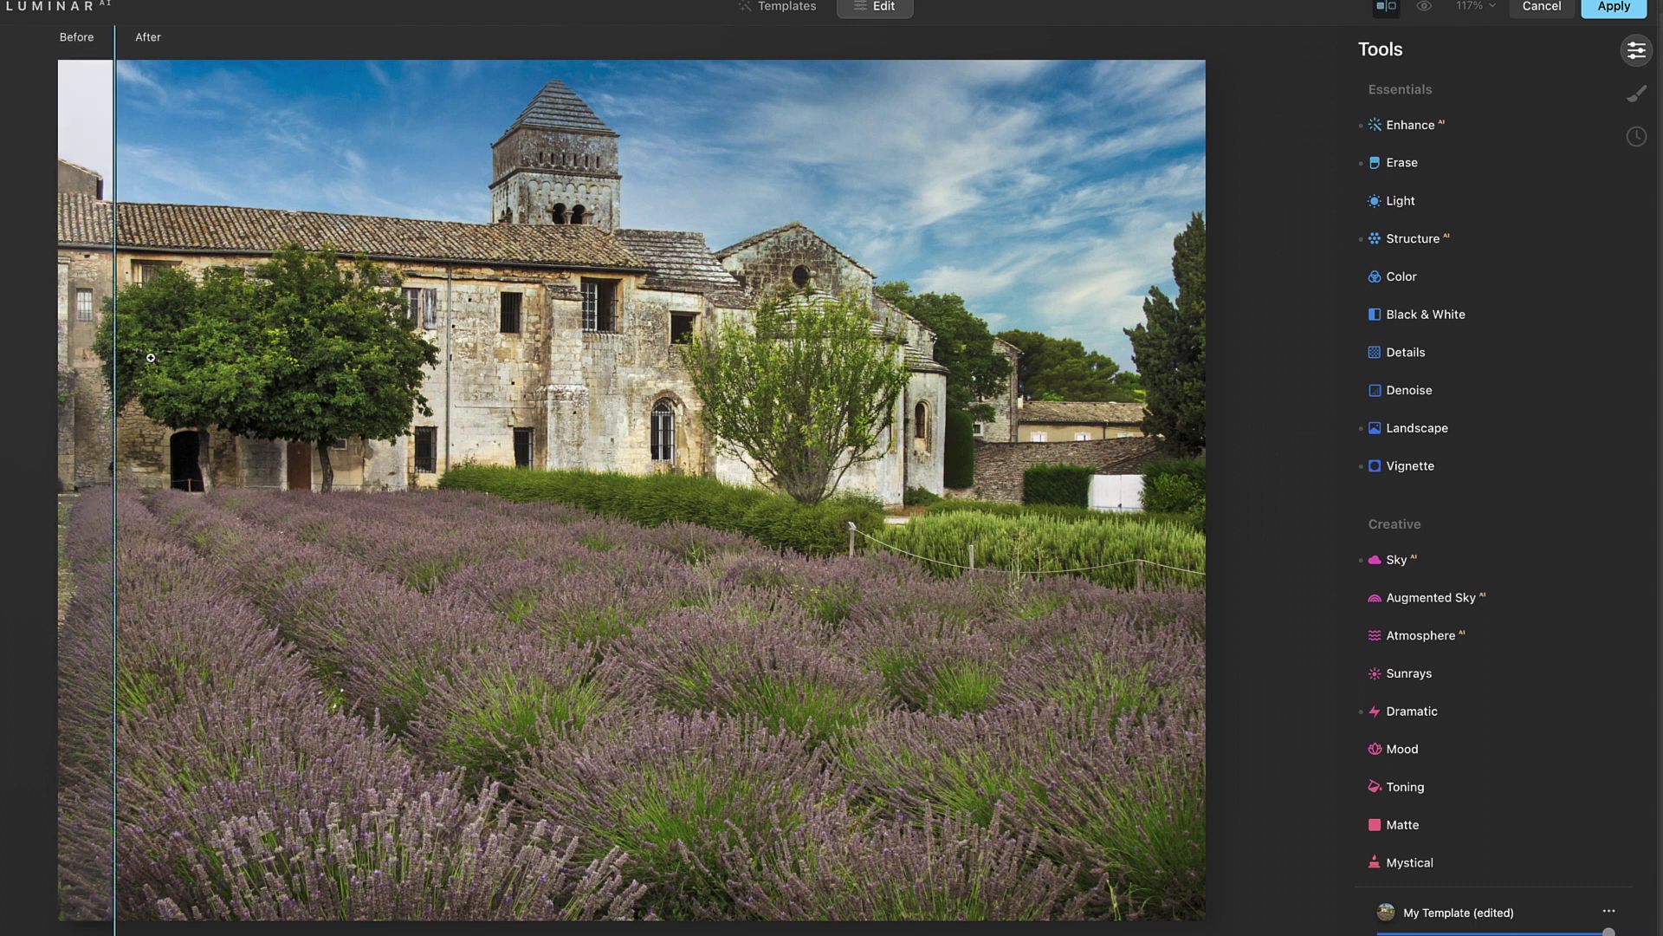
left_click_drag(118, 367, 1149, 433)
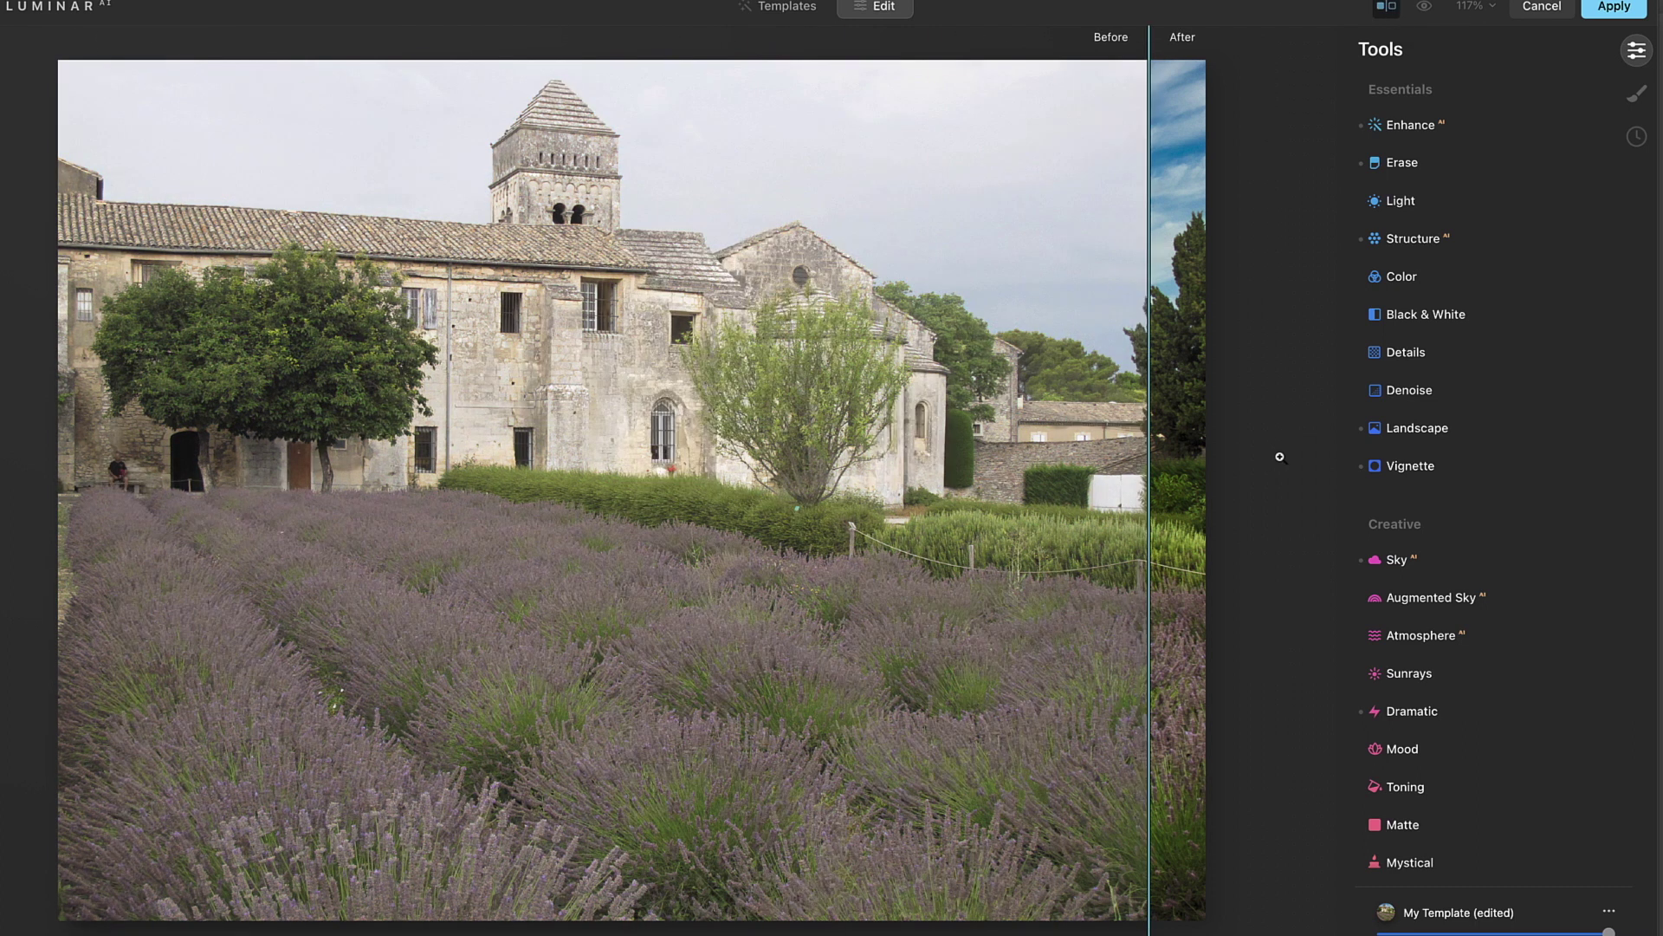
left_click_drag(1149, 457, 1149, 572)
left_click_drag(1149, 584, 114, 584)
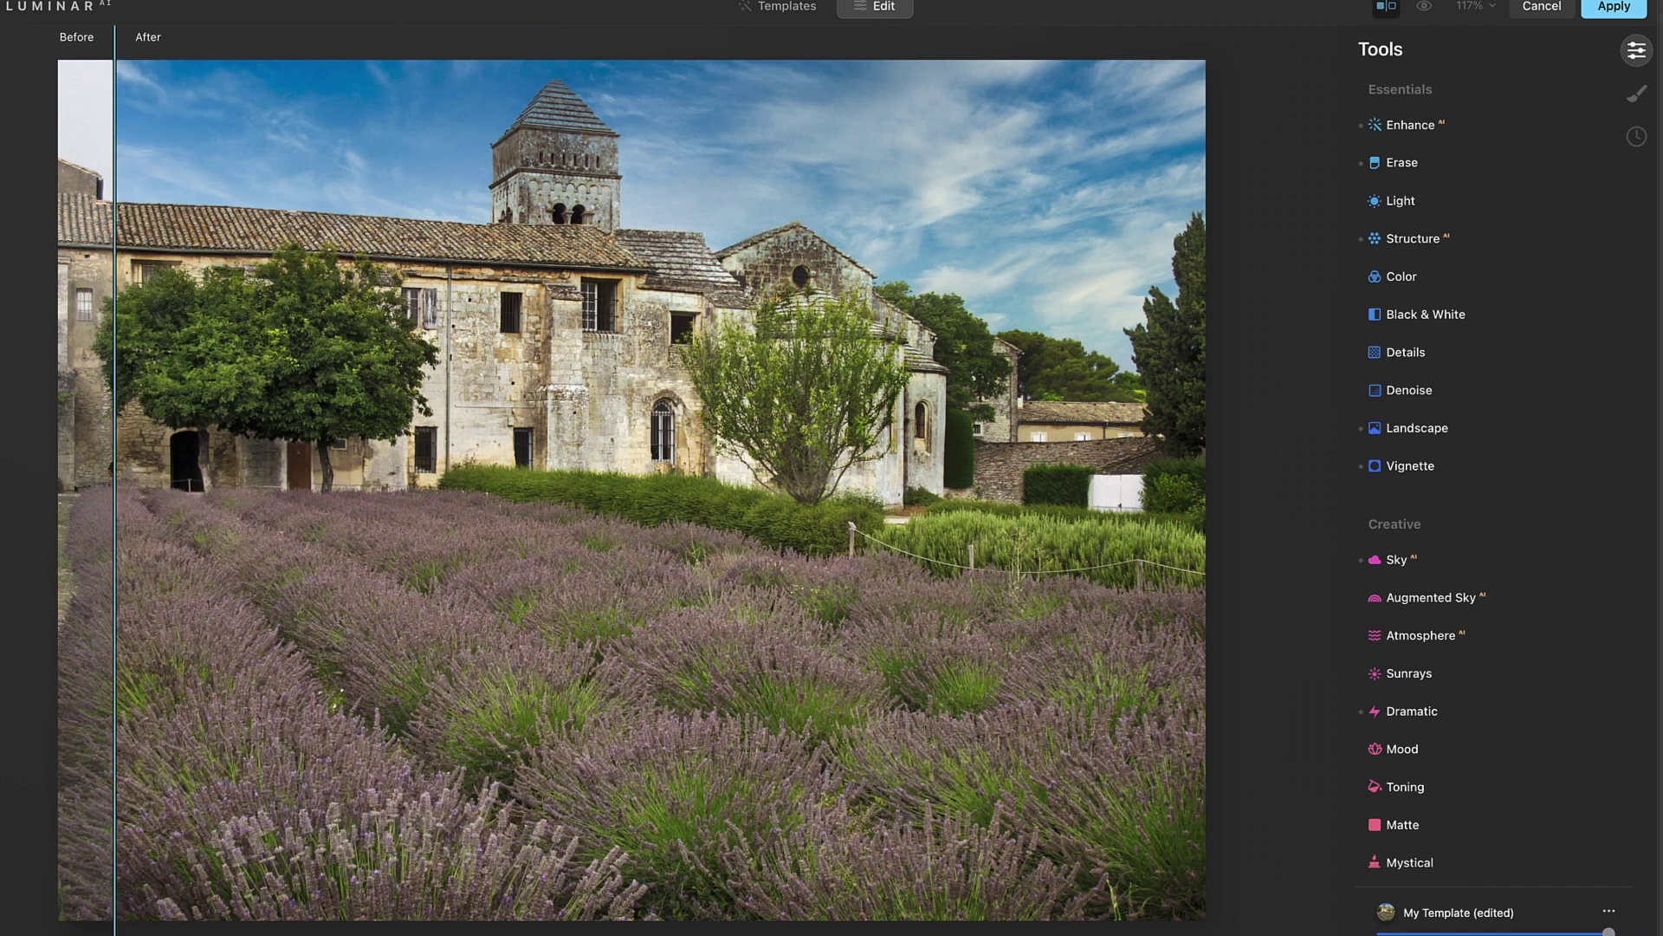
left_click(1388, 7)
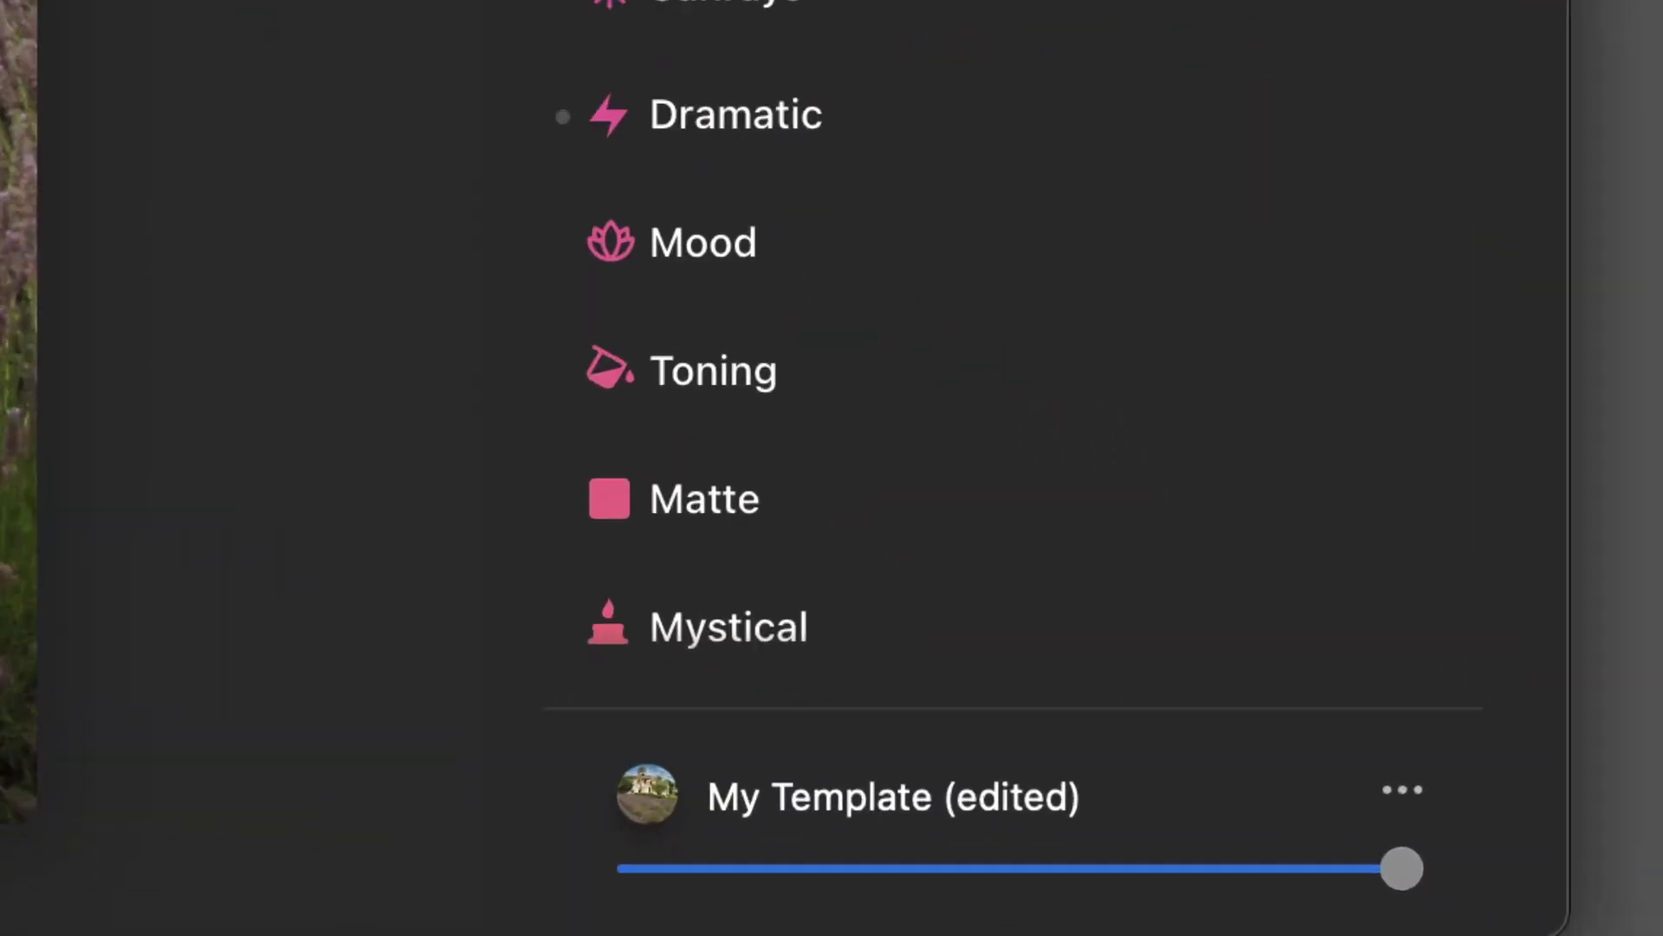
Save the edits into the current template and browse to My Templates
left_click(1348, 761)
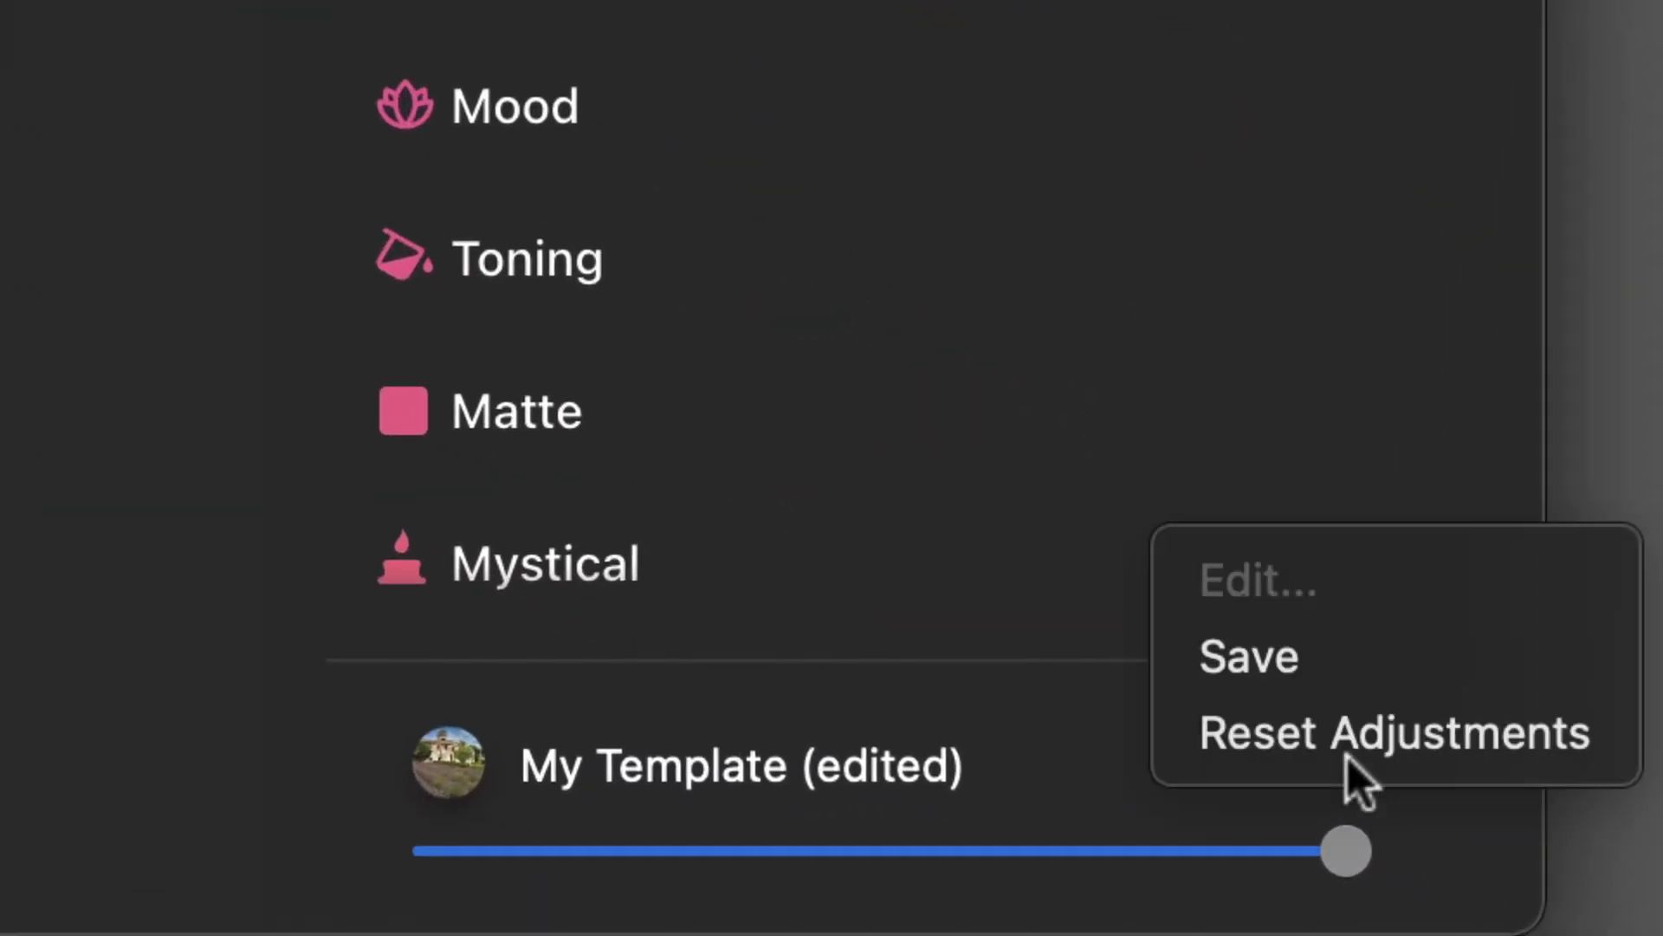
left_click(1268, 660)
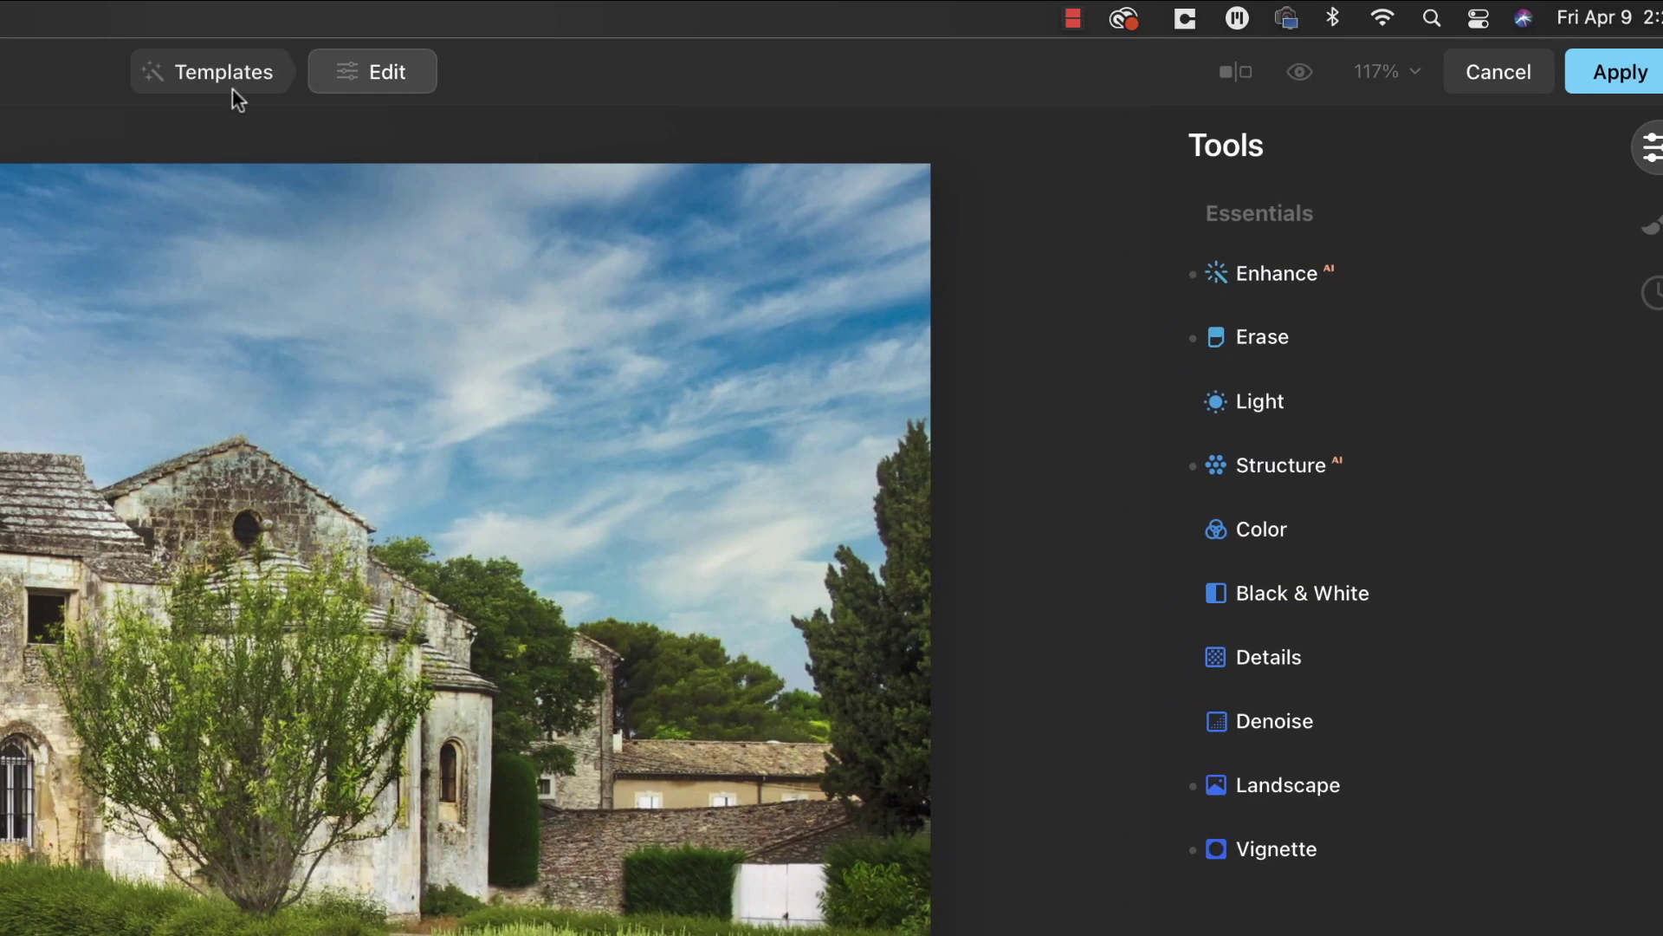
left_click(230, 83)
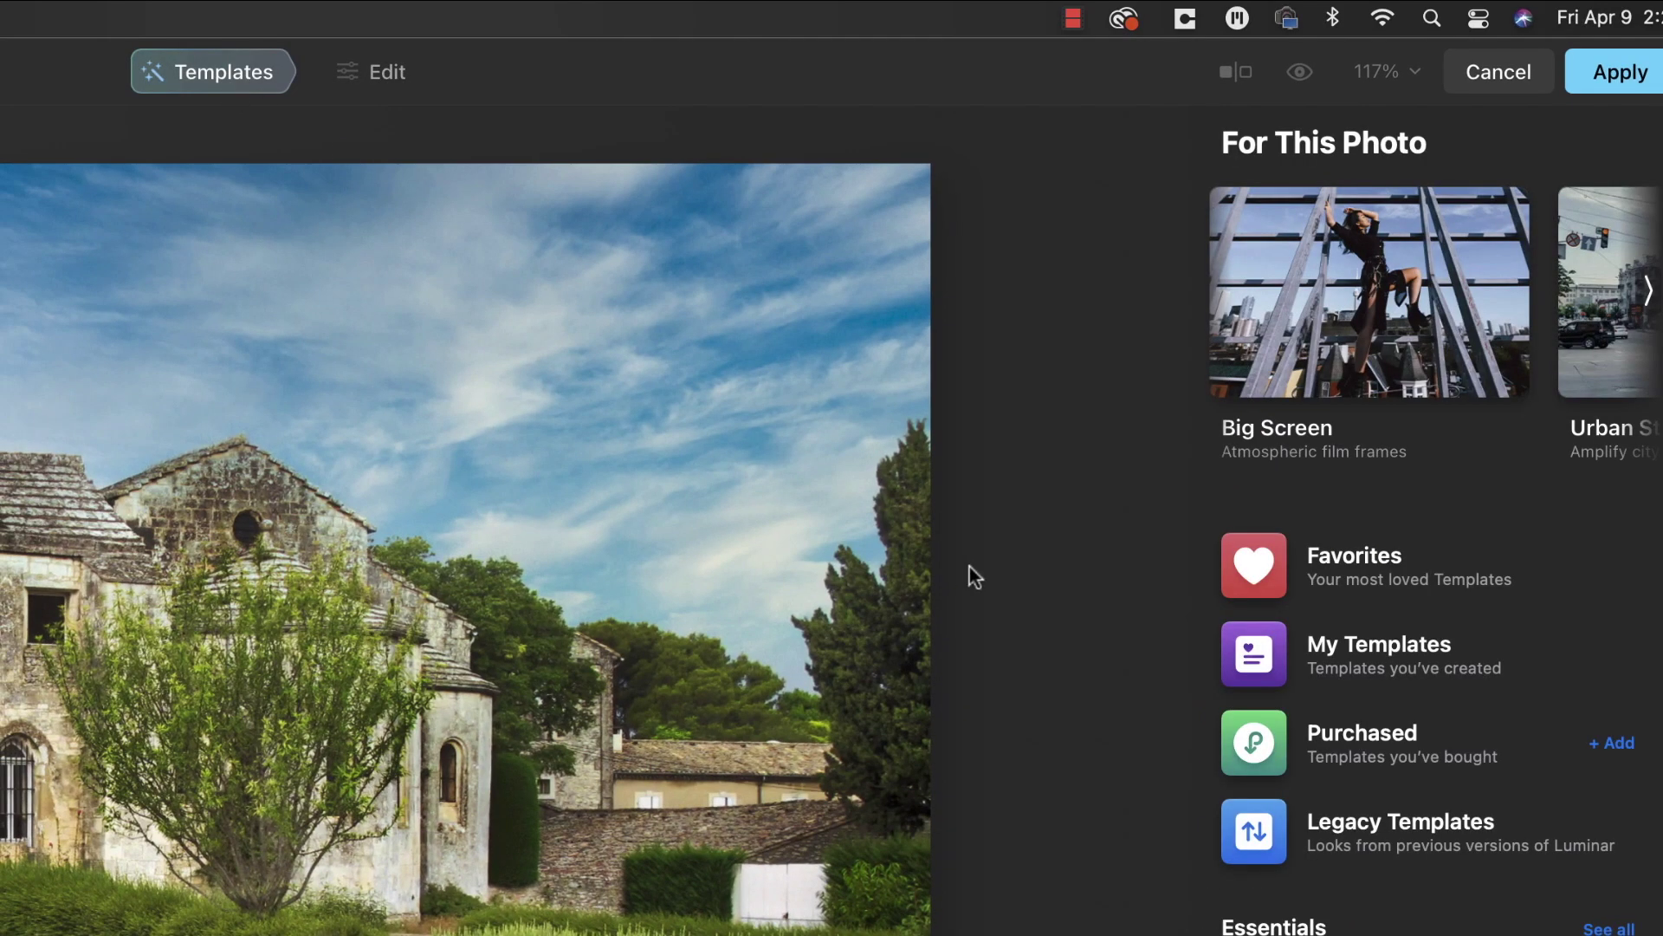
left_click(1415, 656)
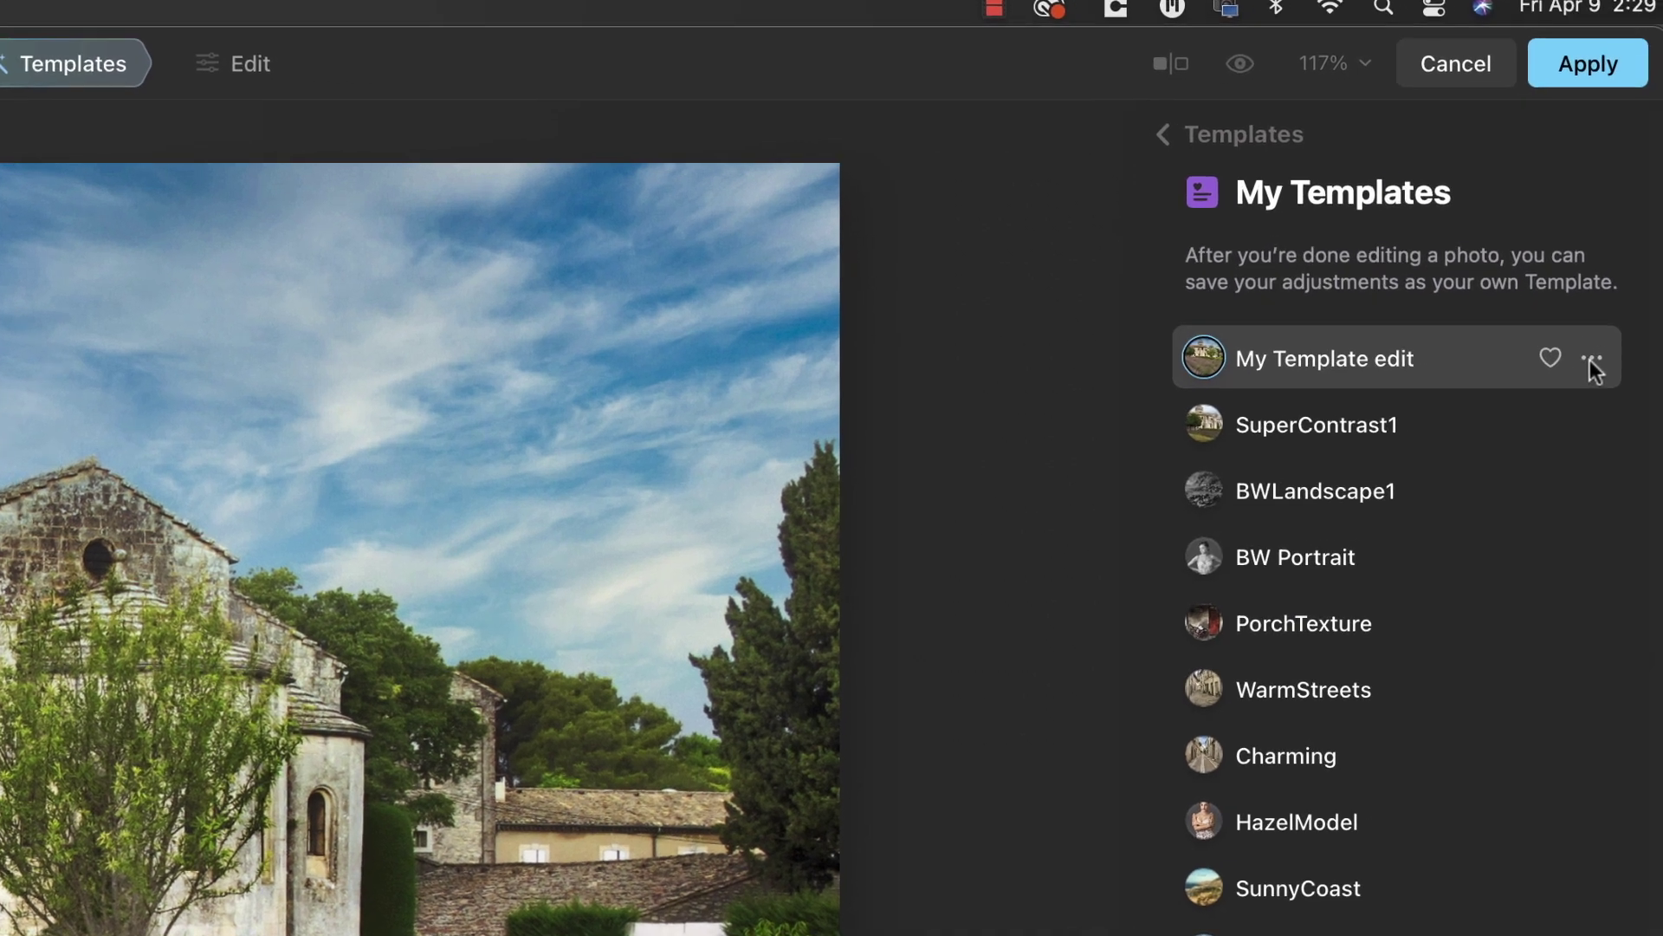
Rename the saved template to 'Sky and Contrast'
left_click(1625, 343)
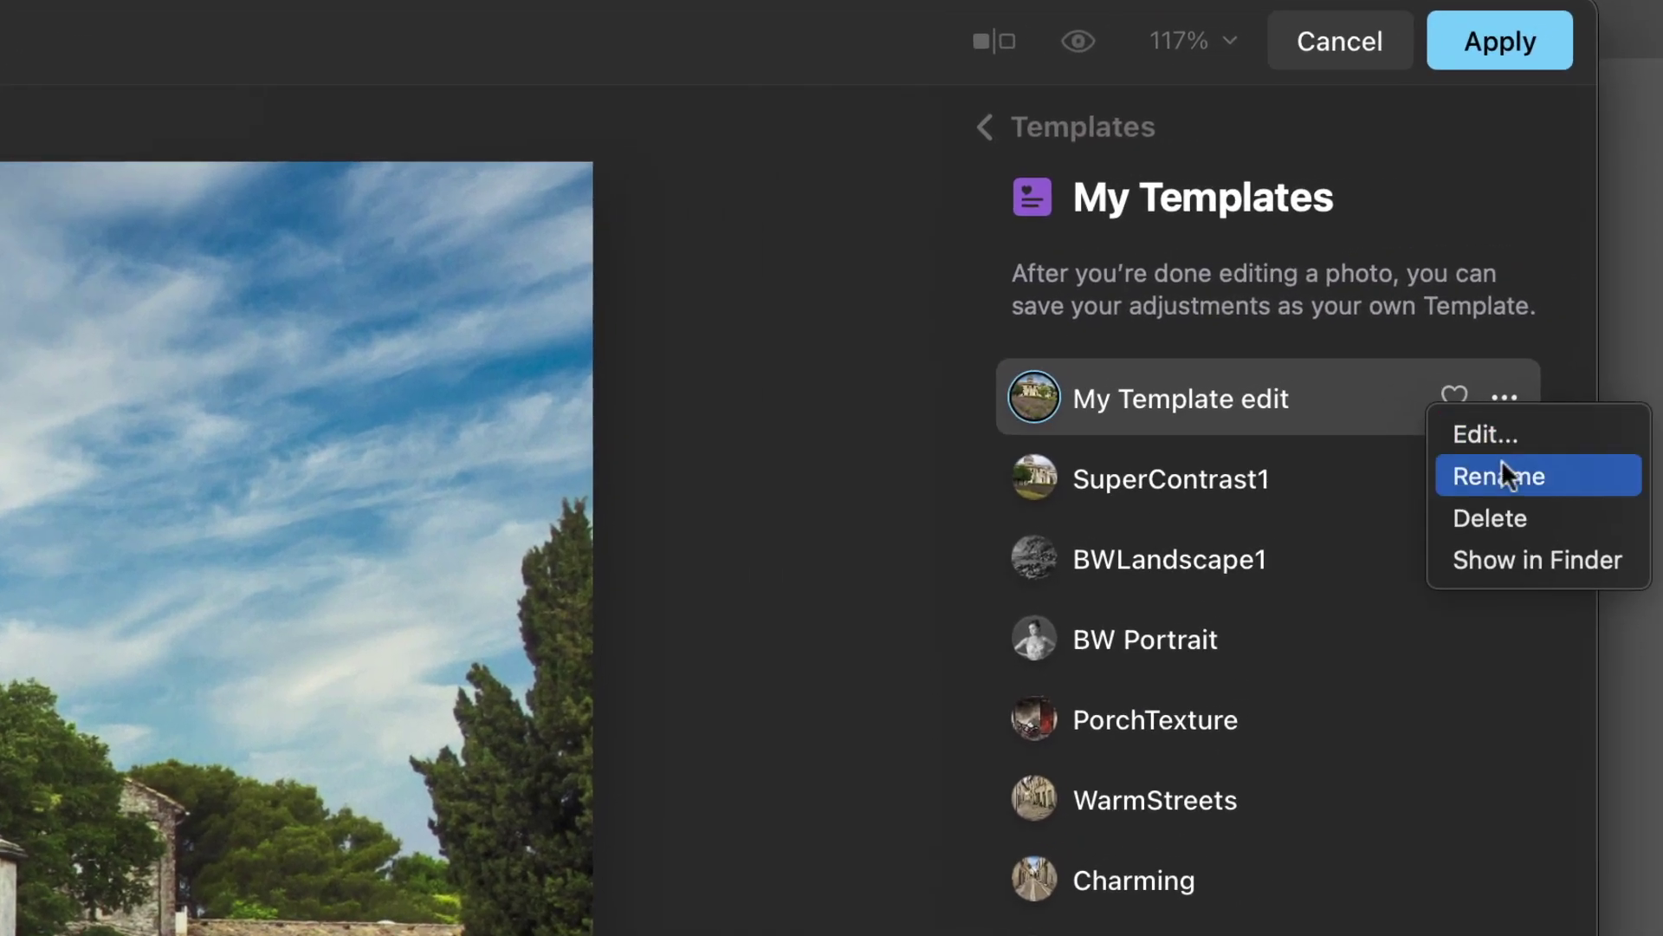
left_click(1499, 476)
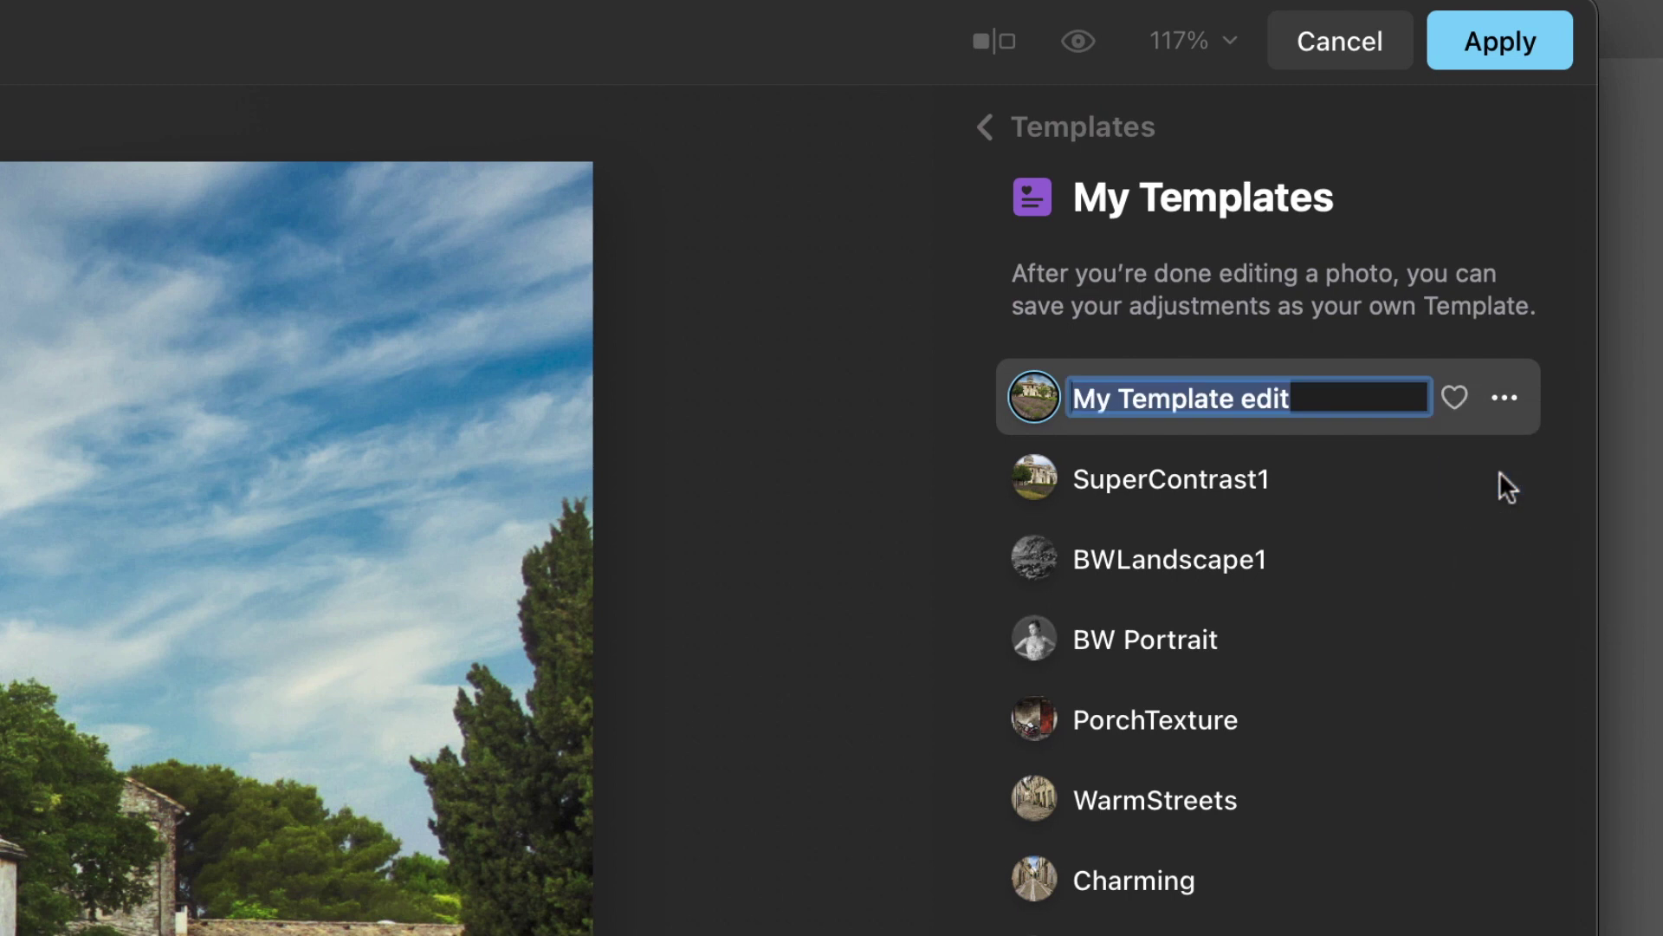
type("Sky and Contrast")
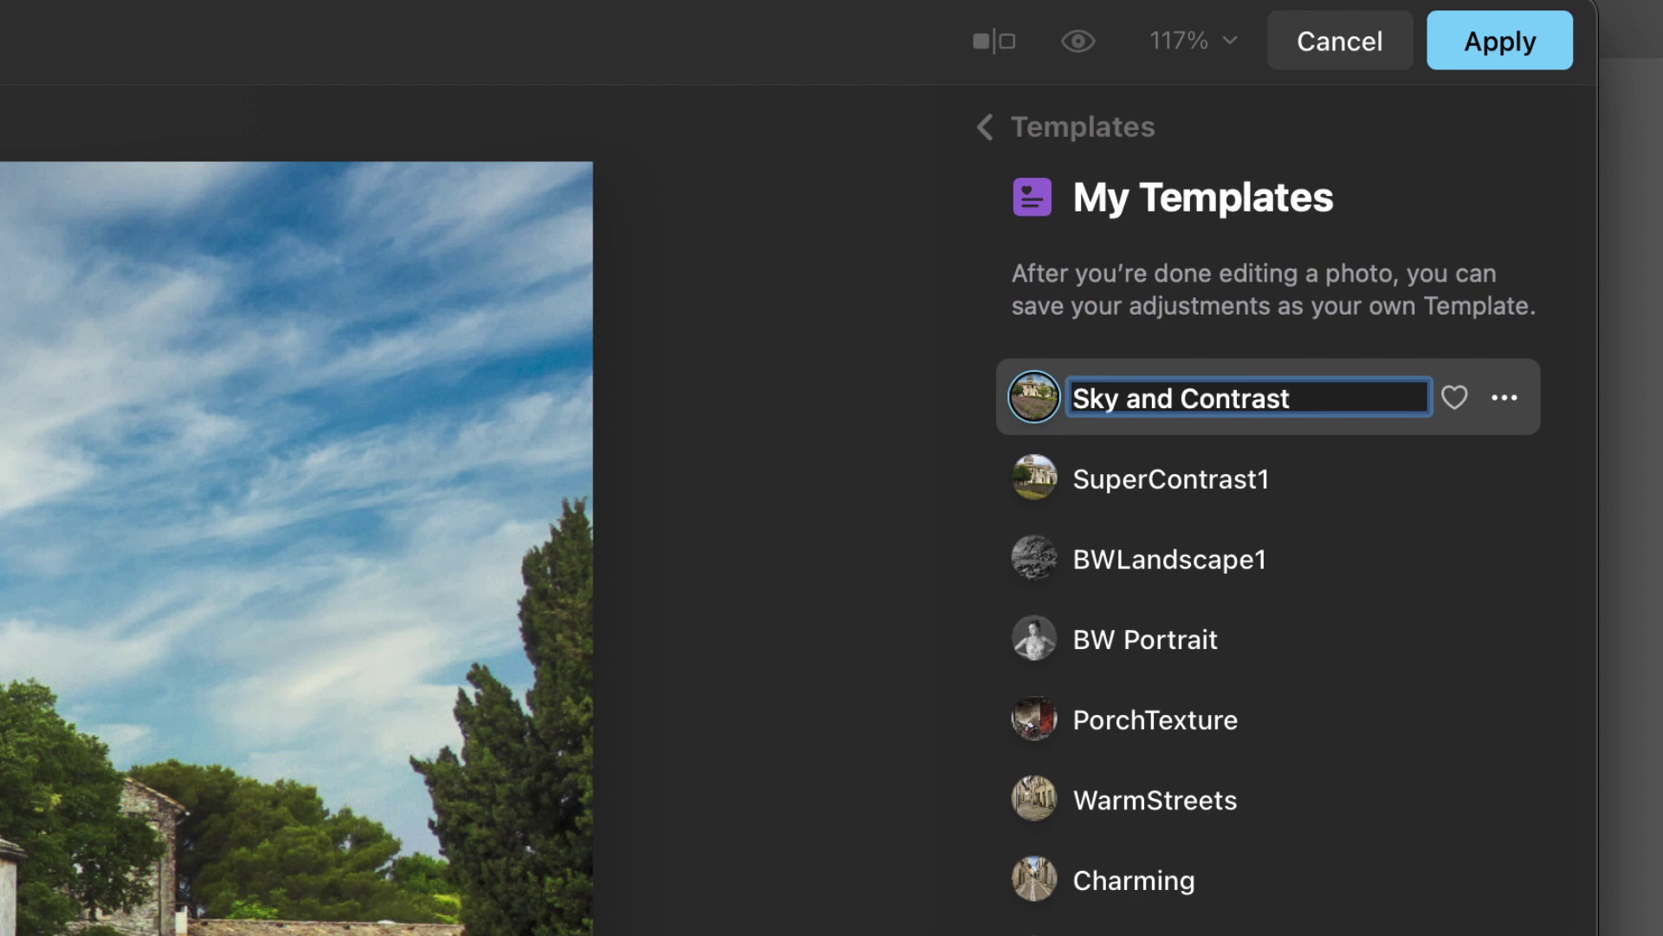
key("Return")
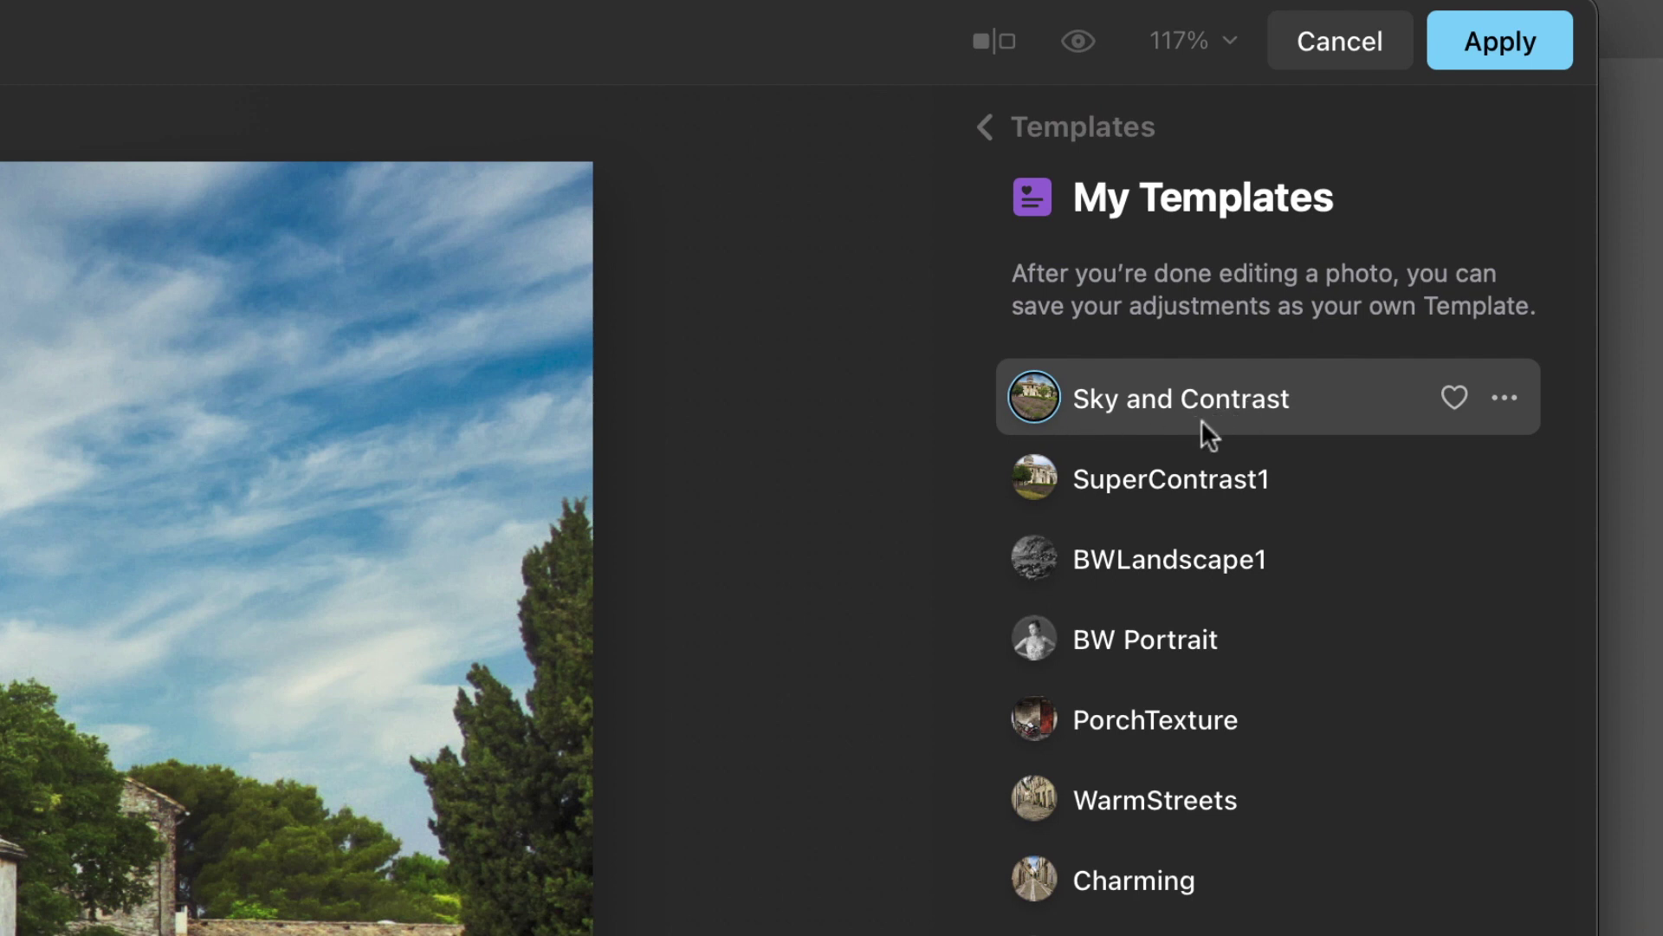
Apply the Luminar edits, rename the new layer 'LUM Sky and Contrast', and adjust its opacity
left_click(1483, 46)
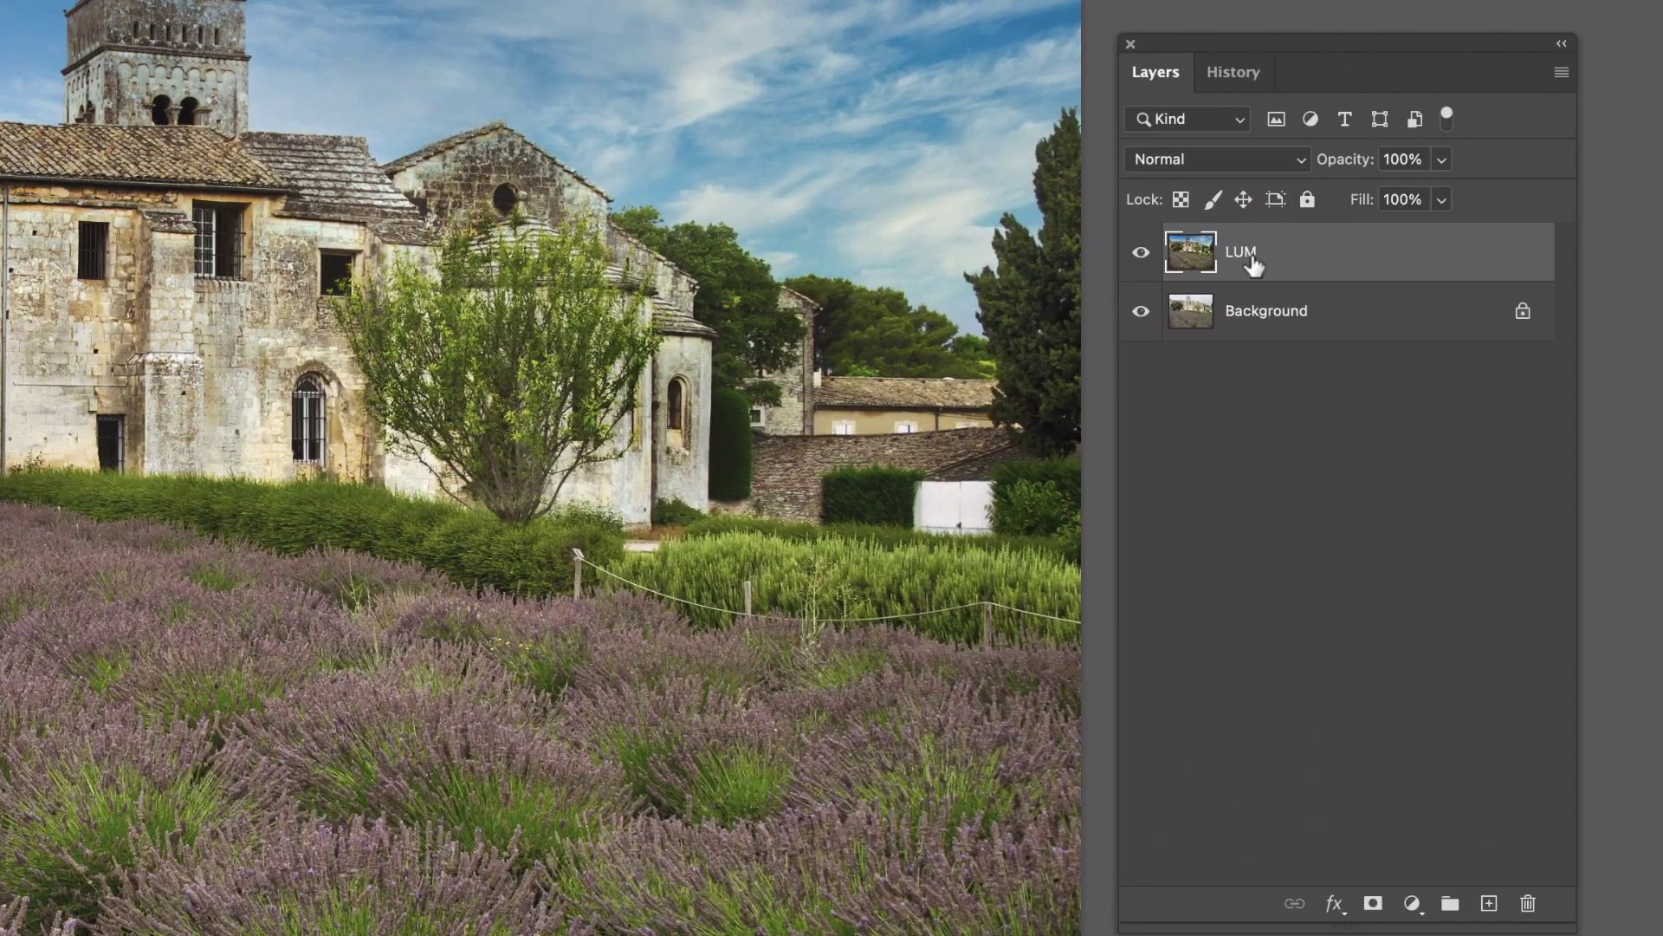
double_click(1247, 251)
left_click(1257, 252)
type("Sky and Contrast")
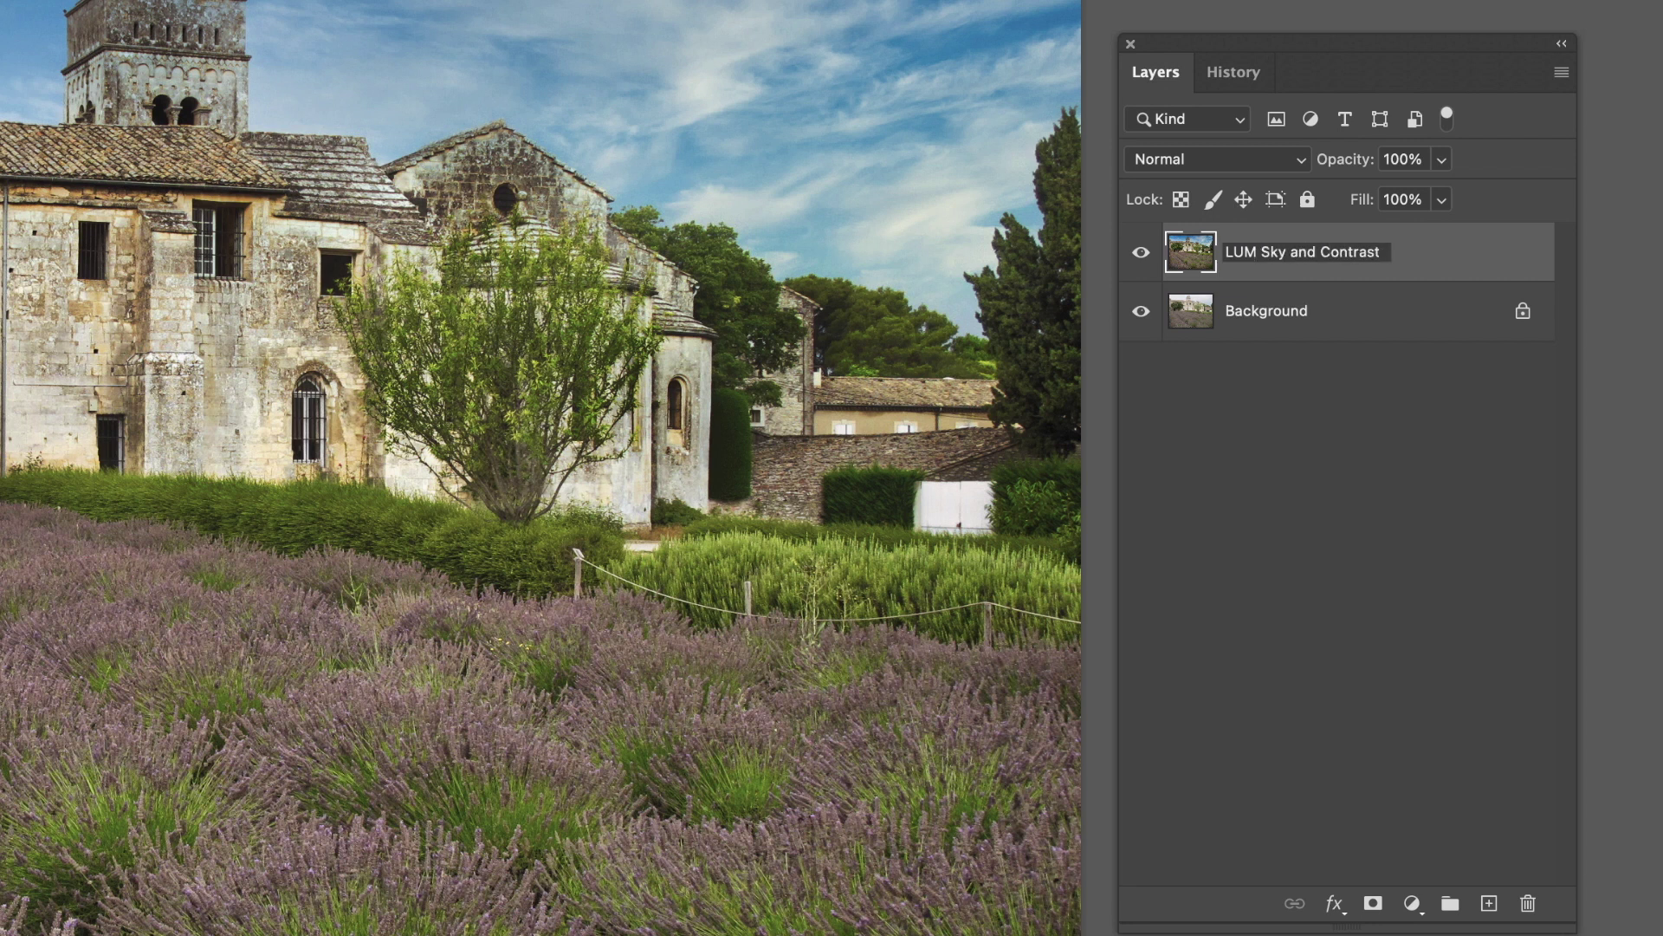
key("Return")
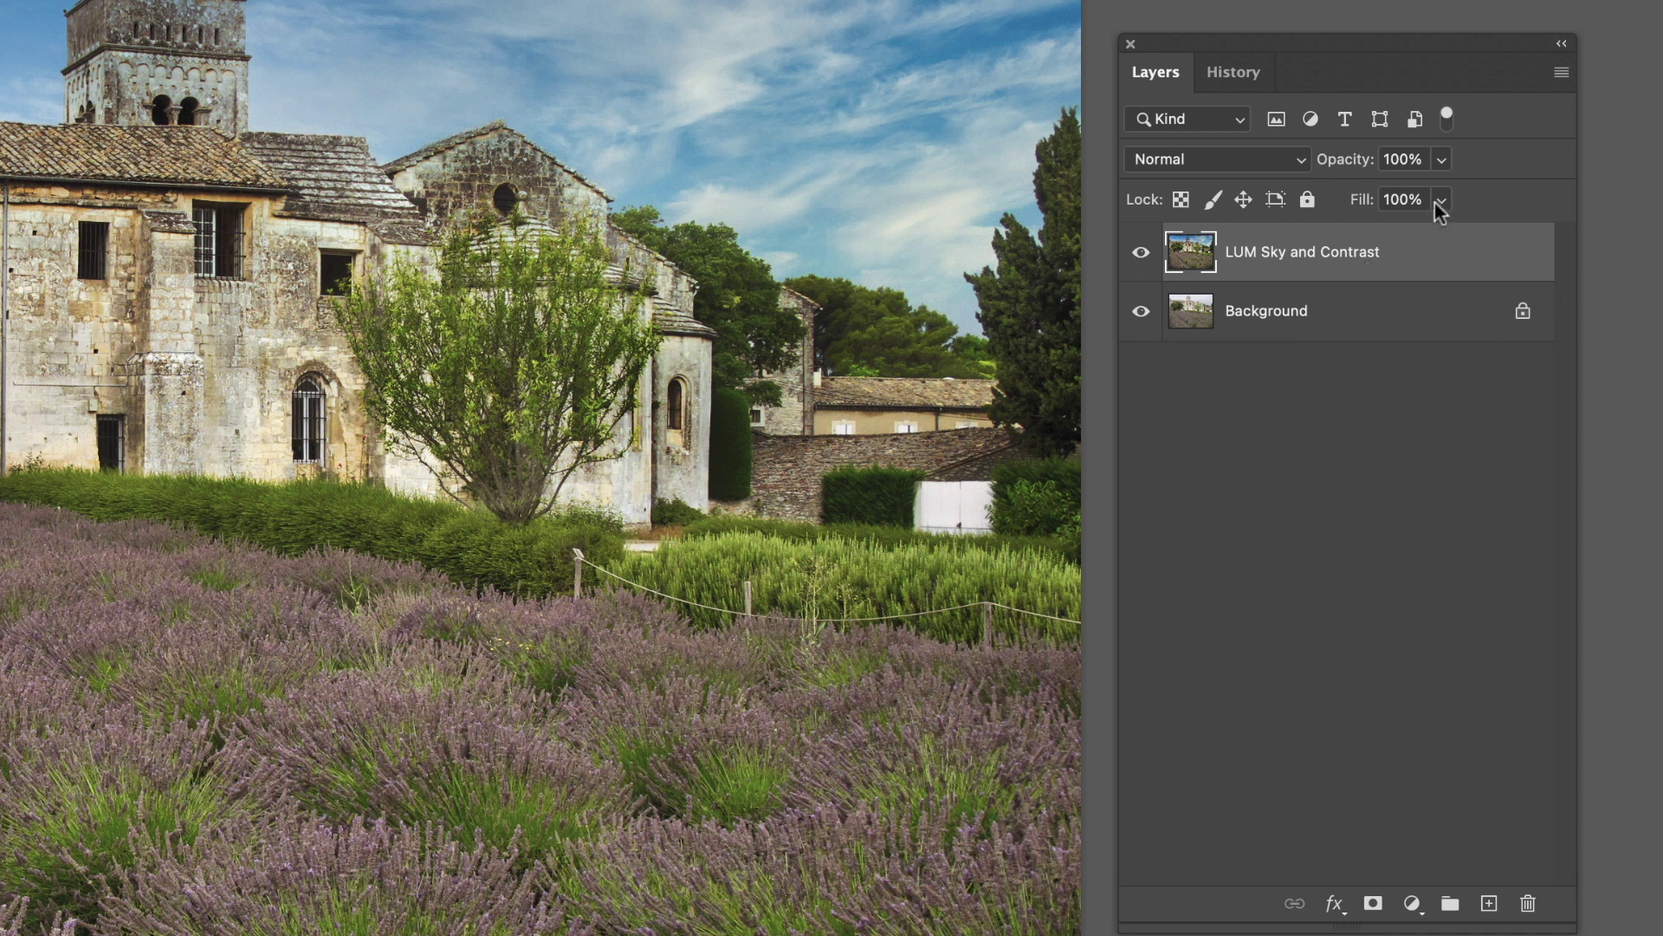
left_click(1442, 160)
mouse_move(1441, 198)
left_mouse_down()
mouse_move(1406, 199)
mouse_move(1455, 199)
left_mouse_up()
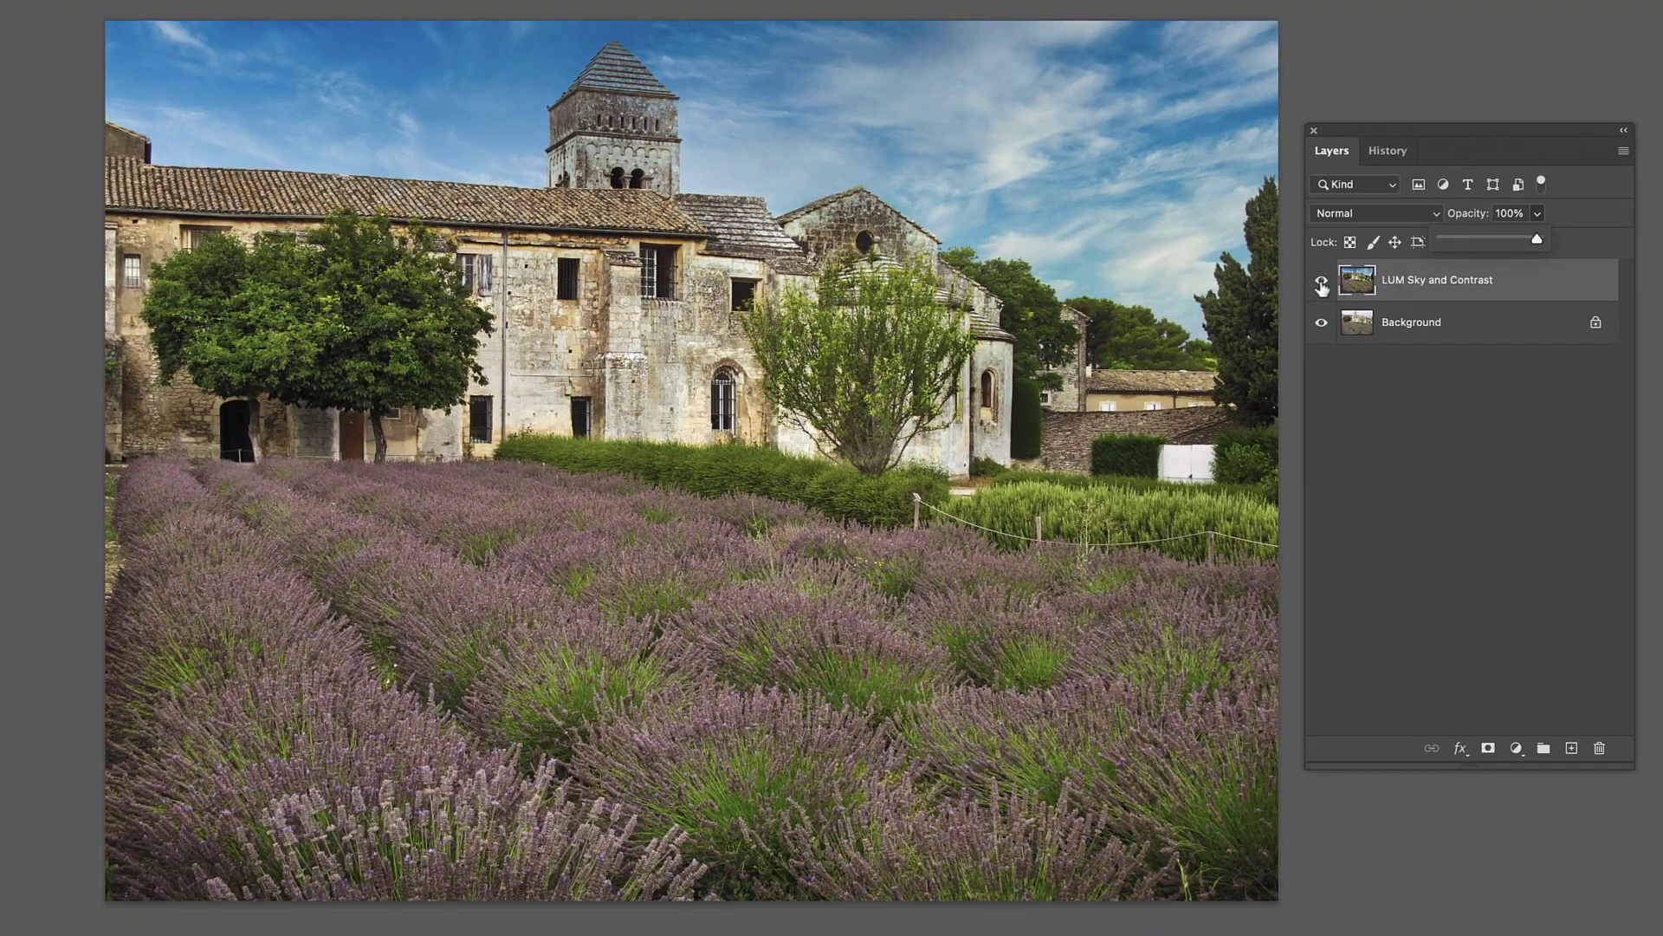
Hide and re-show the LUM Sky and Contrast layer to compare it with the grey-sky Background
left_click(1322, 282)
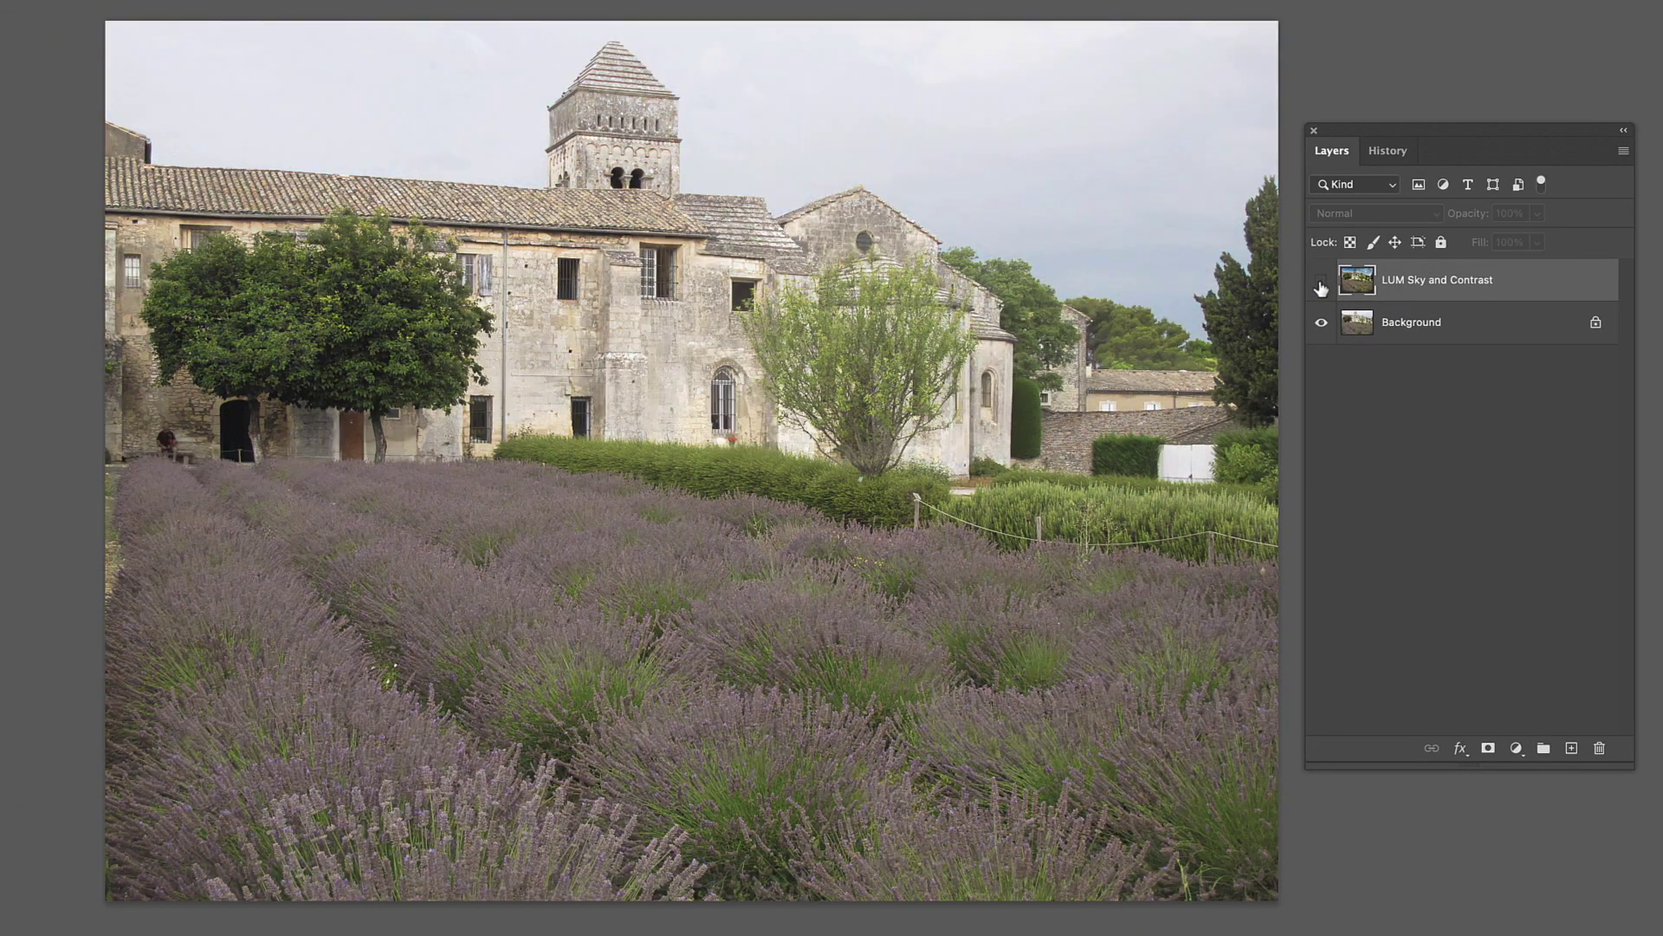
left_click(1322, 281)
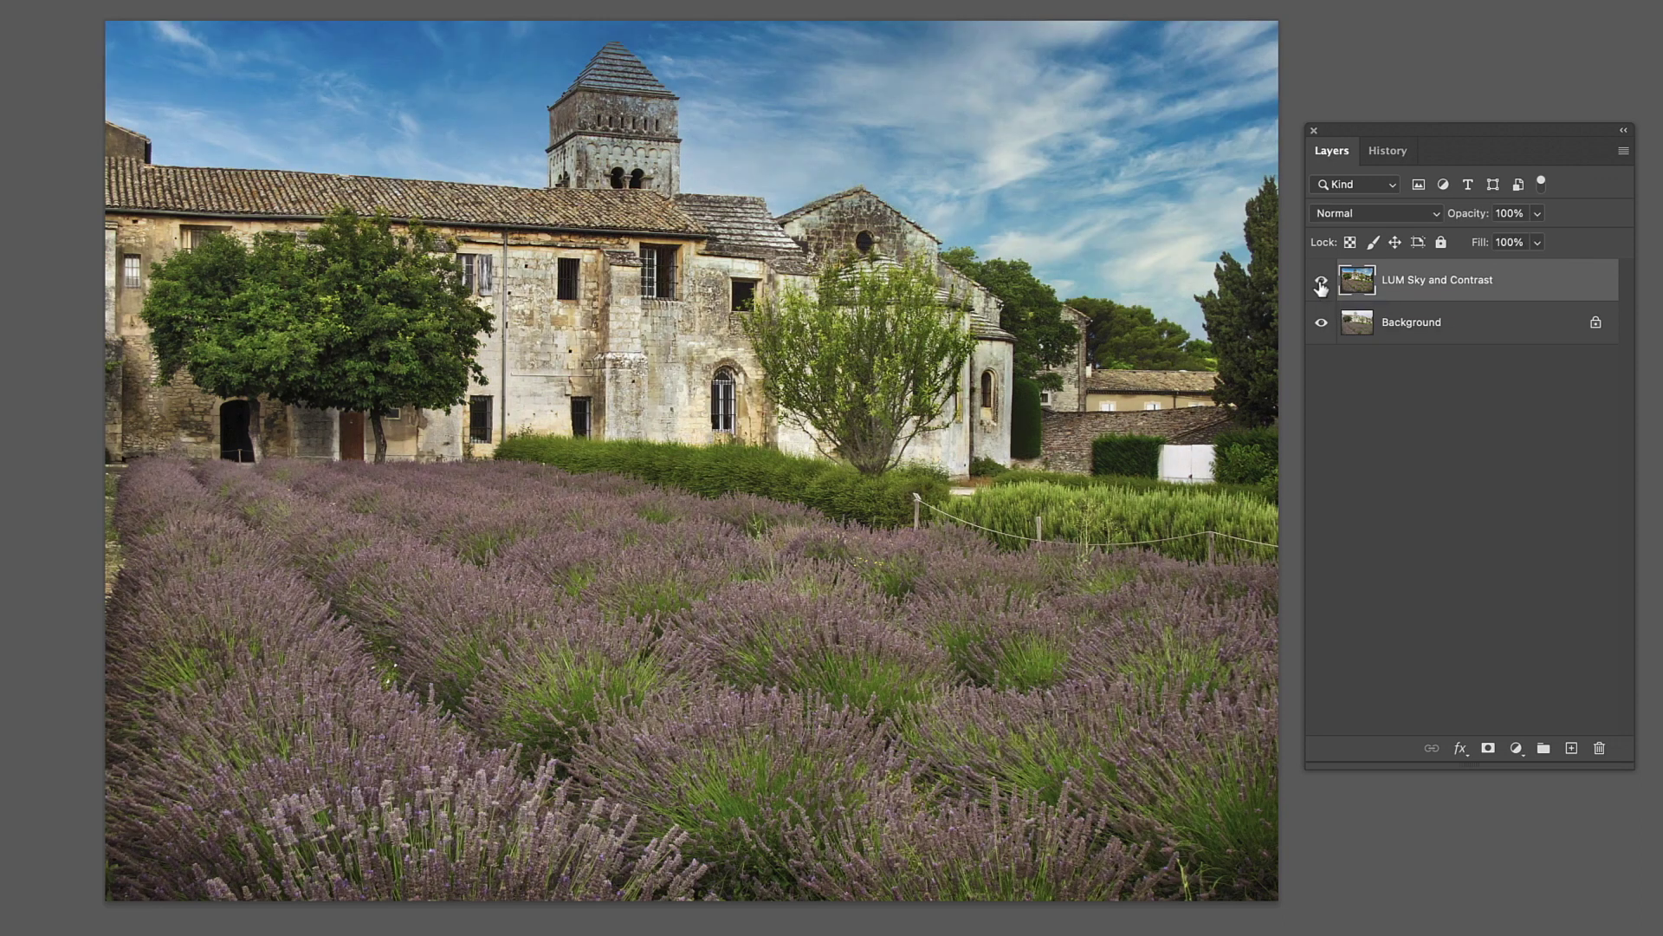